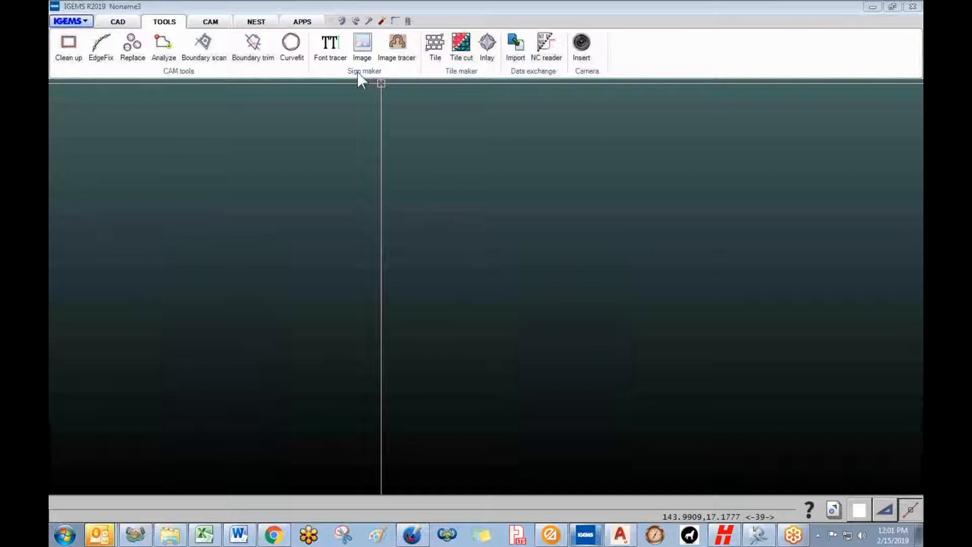
- Start the Font tracer and choose the Arial Black font for the sign text
{"action": "left_click", "coordinate": [331, 51]}
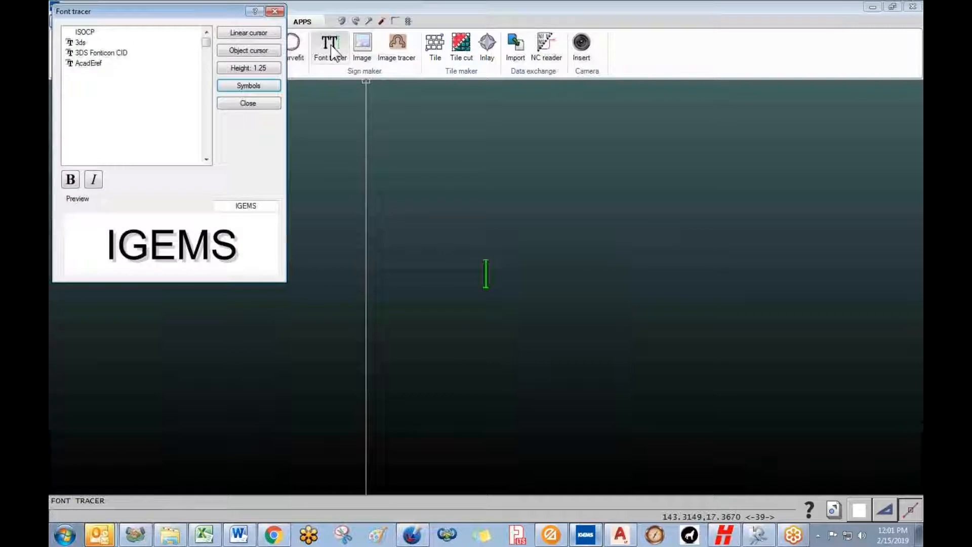
{"action": "left_click_drag", "start_coordinate": [207, 20], "coordinate": [229, 173]}
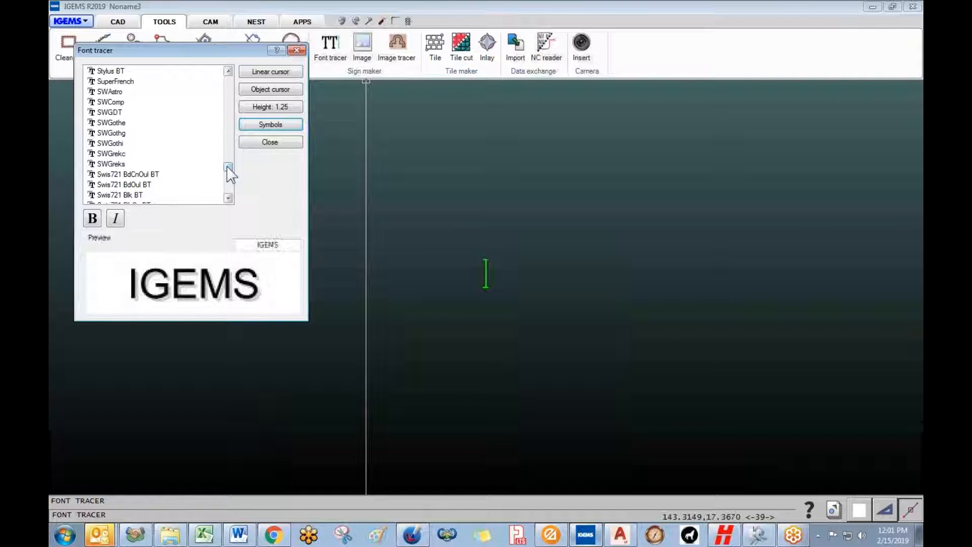
{"action": "left_click_drag", "start_coordinate": [227, 167], "coordinate": [229, 86]}
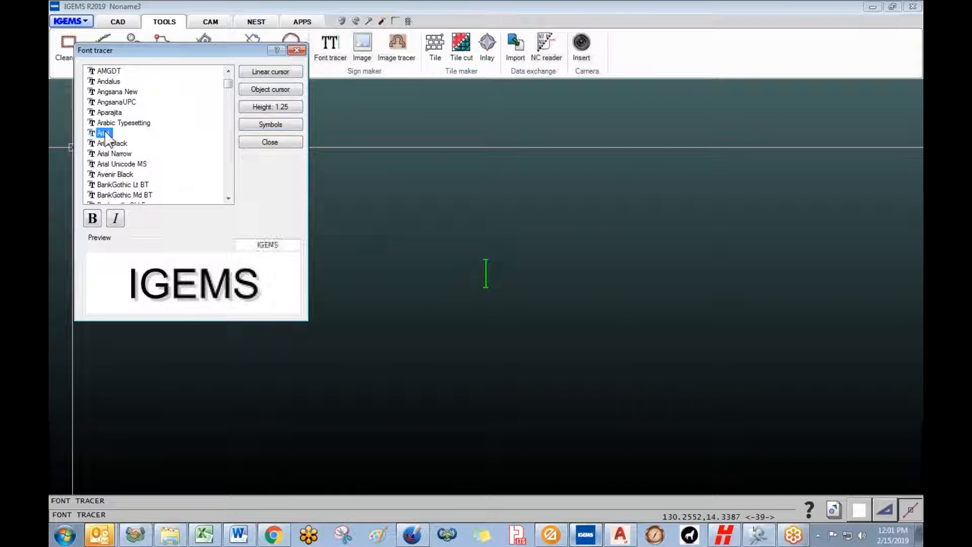
{"action": "left_click", "coordinate": [120, 144]}
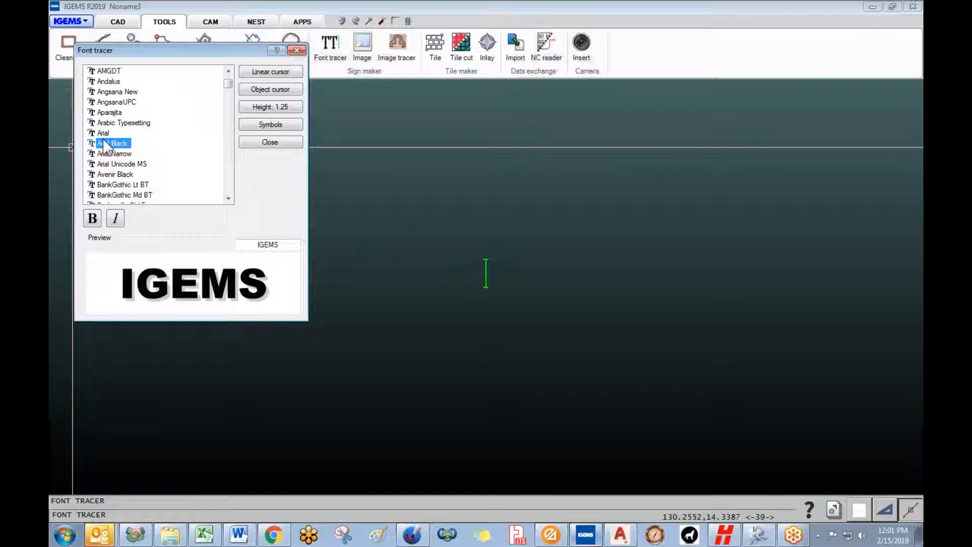
- Place a linear text cursor in the empty drawing, enter WARDJET in capitals at height 1.25, and close the Font tracer
{"action": "left_click", "coordinate": [264, 73]}
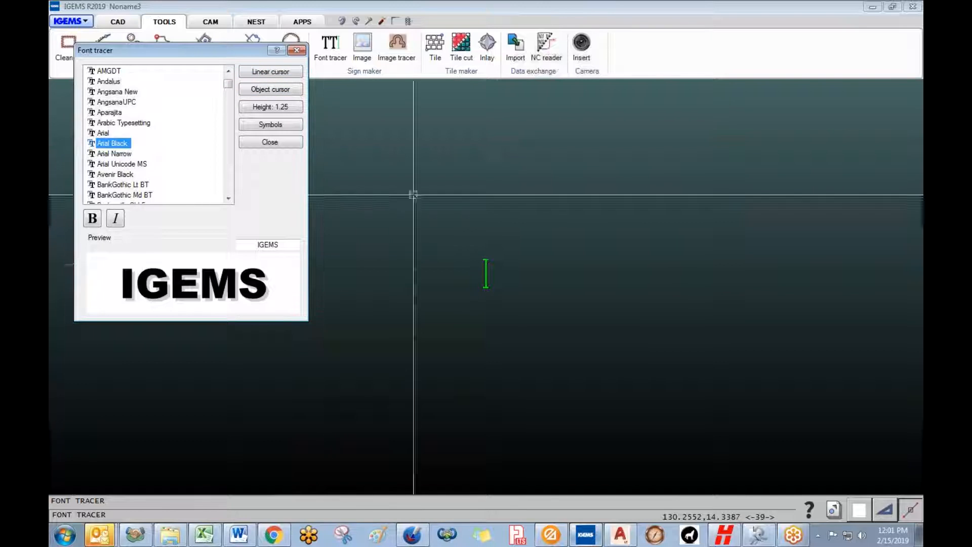
{"action": "left_click", "coordinate": [272, 72]}
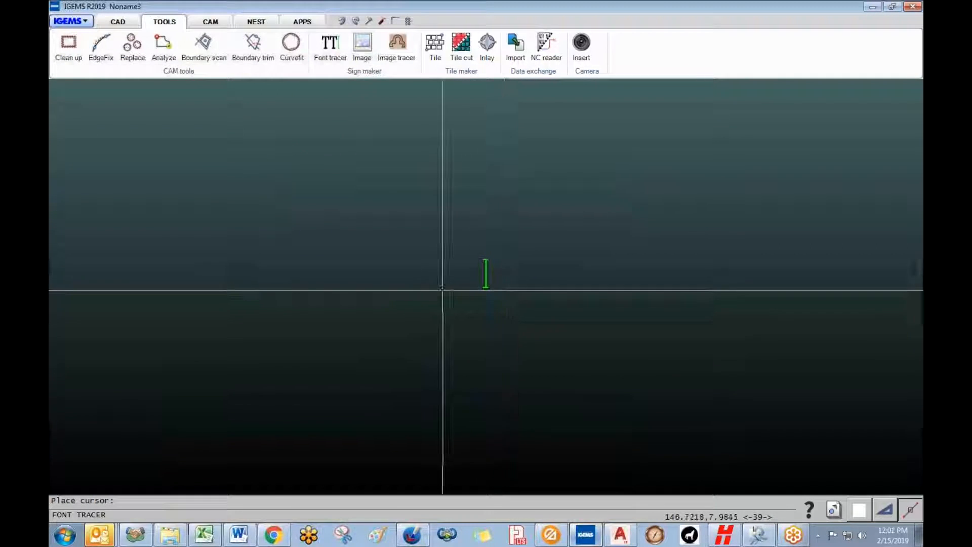
{"action": "left_click", "coordinate": [442, 290]}
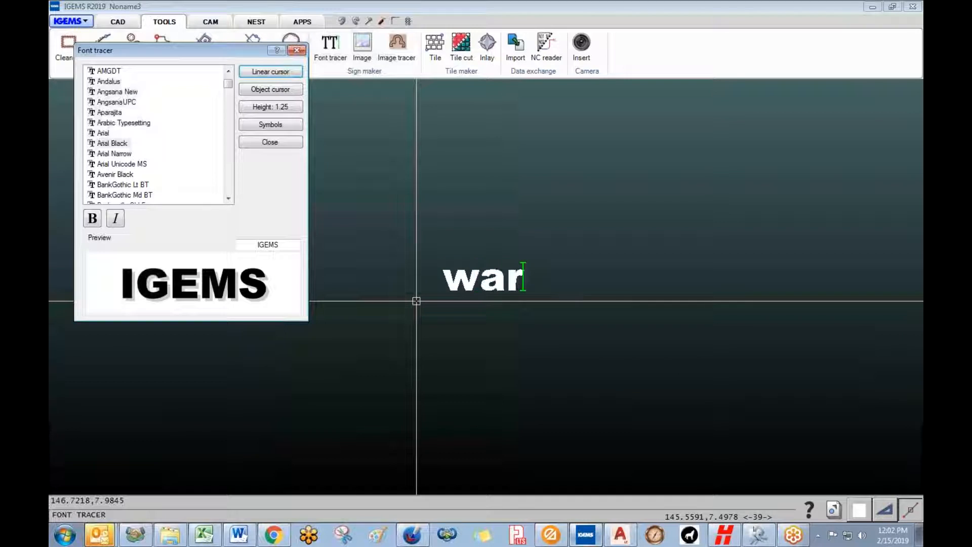
{"action": "key", "text": "BackSpace"}
{"action": "key", "text": "BackSpace"}
{"action": "key", "text": "BackSpace"}
{"action": "type", "text": "W"}
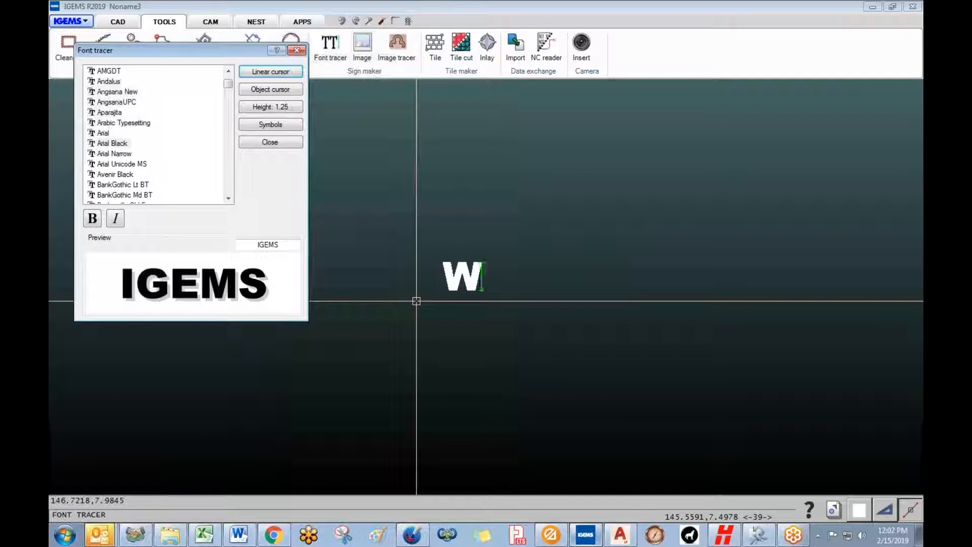
{"action": "type", "text": "ARDJET"}
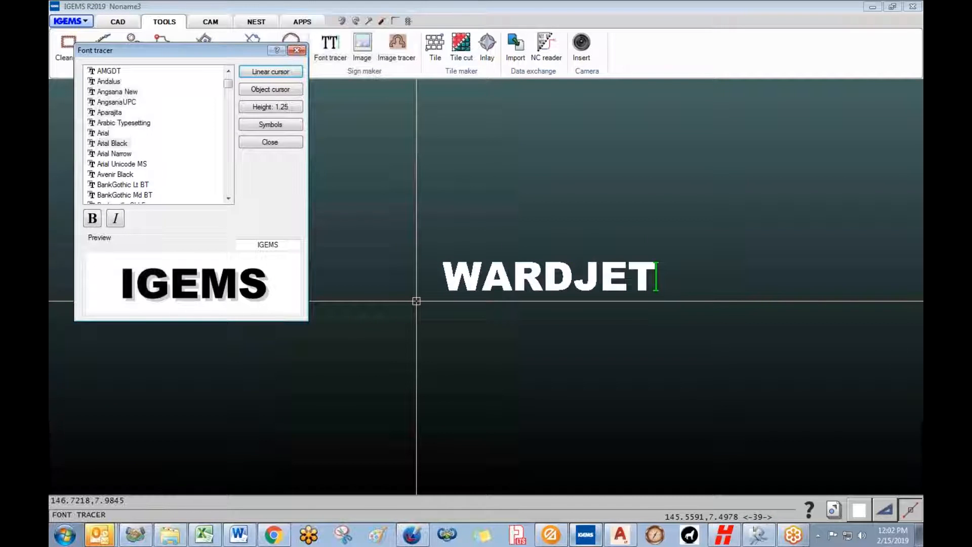
{"action": "key", "text": "Return"}
{"action": "key", "text": "Return"}
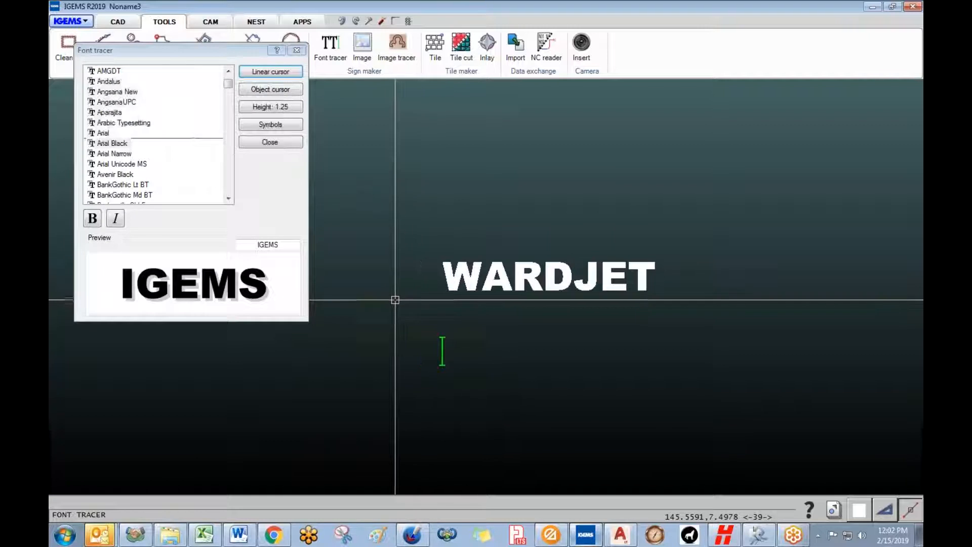
{"action": "left_click", "coordinate": [278, 142]}
- Load the Steel / Standard 0.063 in AWJ WARDJET 2D setup and try to create a part from the filled text
{"action": "middle_click_drag", "start_coordinate": [532, 286], "coordinate": [389, 295]}
{"action": "scroll", "coordinate": [389, 295], "scroll_direction": "up", "scroll_amount": 5}
{"action": "scroll", "coordinate": [388, 296], "scroll_direction": "down", "scroll_amount": 4}
{"action": "scroll", "coordinate": [479, 303], "scroll_direction": "up", "scroll_amount": 2}
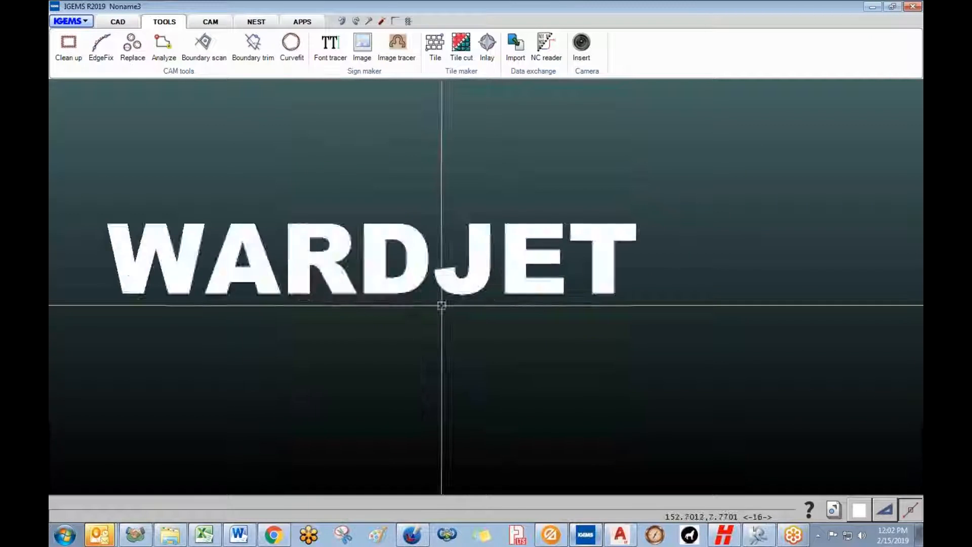
{"action": "left_click", "coordinate": [326, 226]}
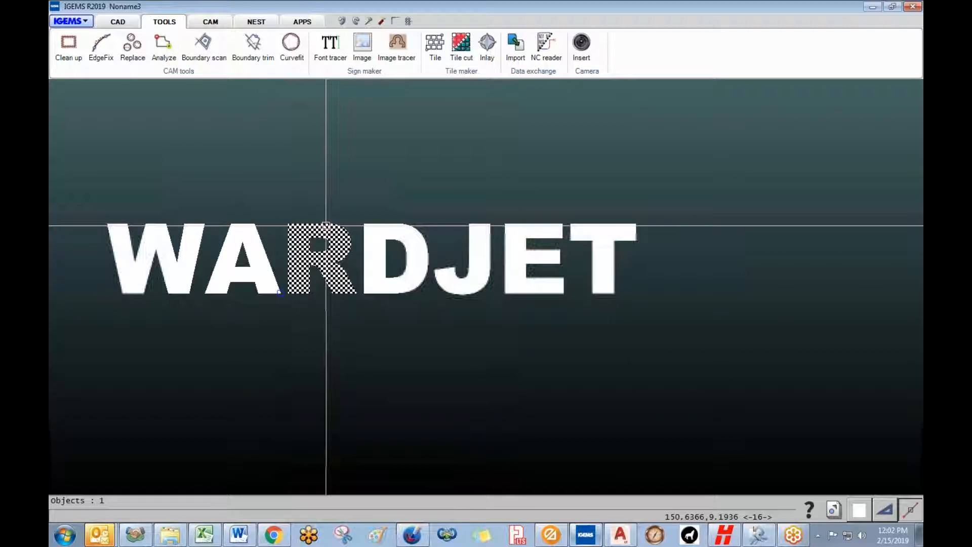
{"action": "left_click", "coordinate": [211, 22]}
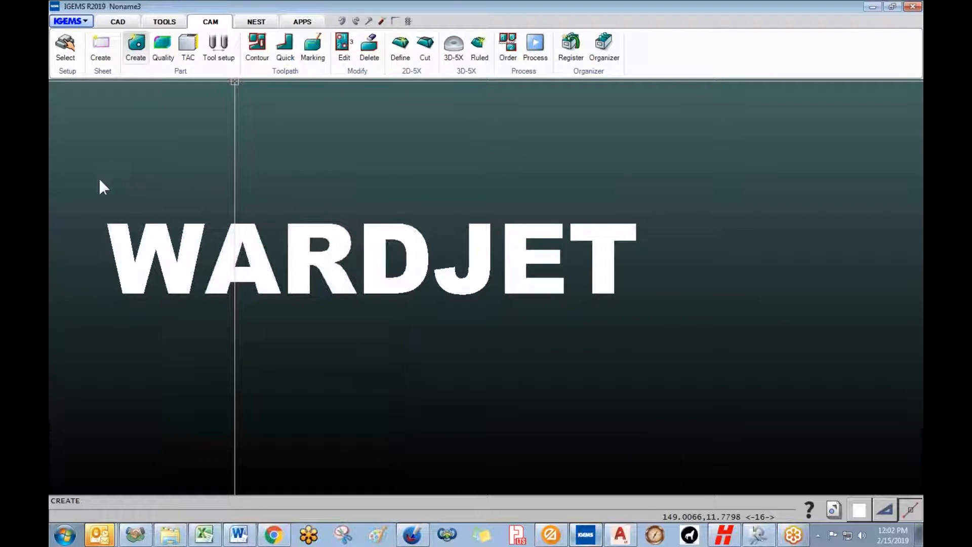
{"action": "left_click", "coordinate": [458, 321]}
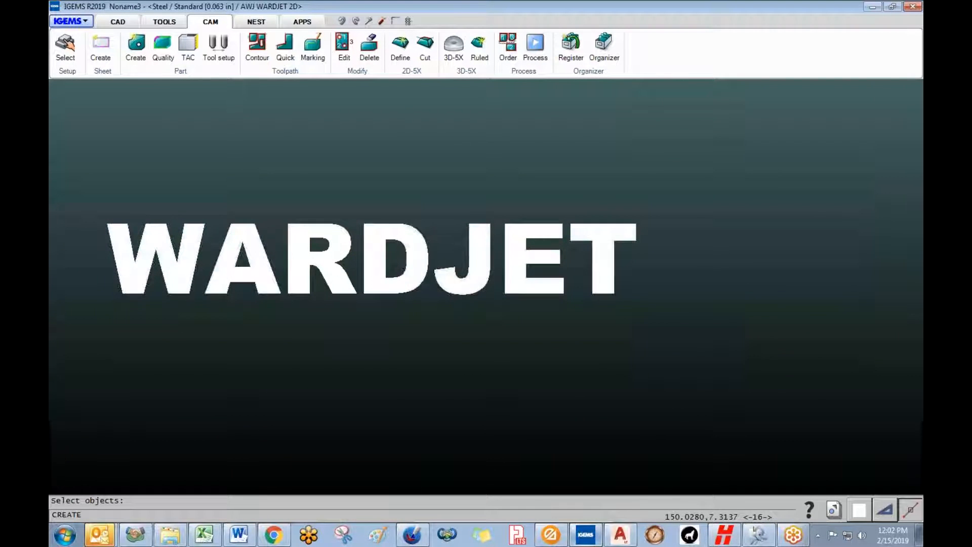
{"action": "key", "text": "Escape"}
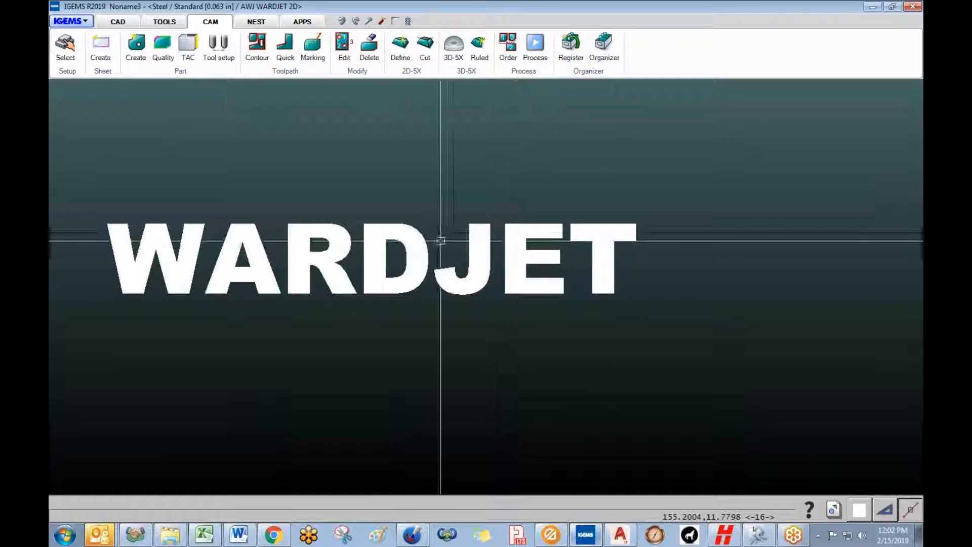
{"action": "middle_click_drag", "start_coordinate": [378, 142], "coordinate": [465, 178]}
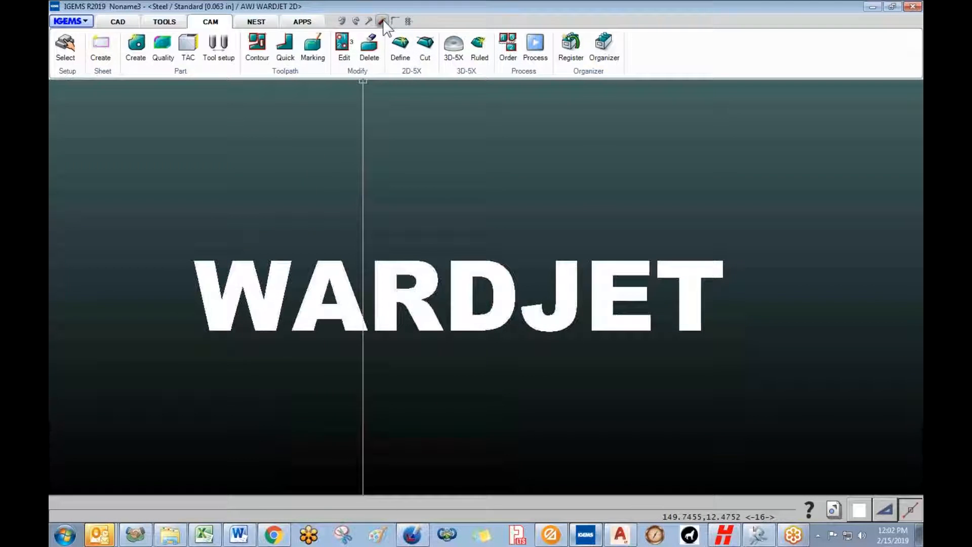
- Explode the whole WARDJET text into outline geometry
{"action": "left_click", "coordinate": [120, 24]}
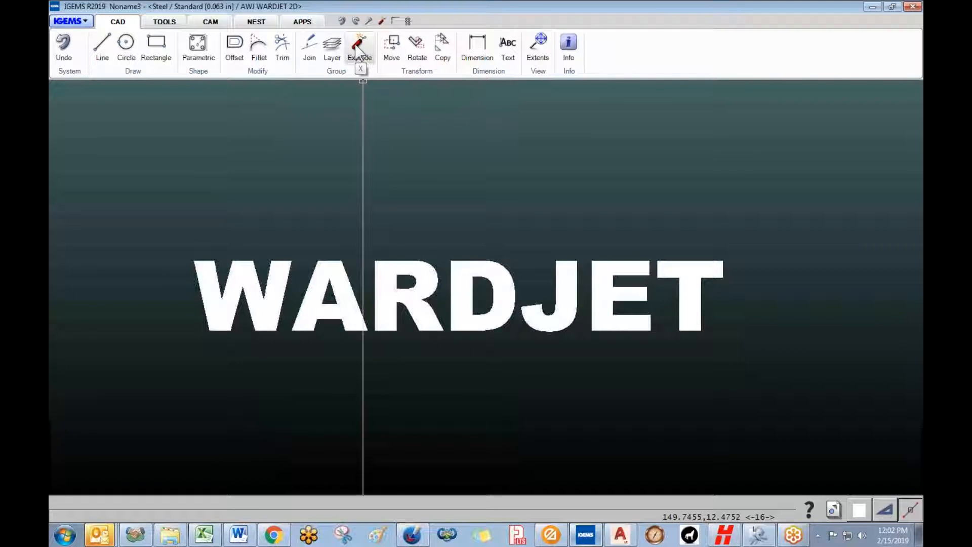
{"action": "left_click", "coordinate": [358, 51]}
{"action": "left_click_drag", "start_coordinate": [150, 206], "coordinate": [768, 407]}
{"action": "right_click", "coordinate": [766, 408]}
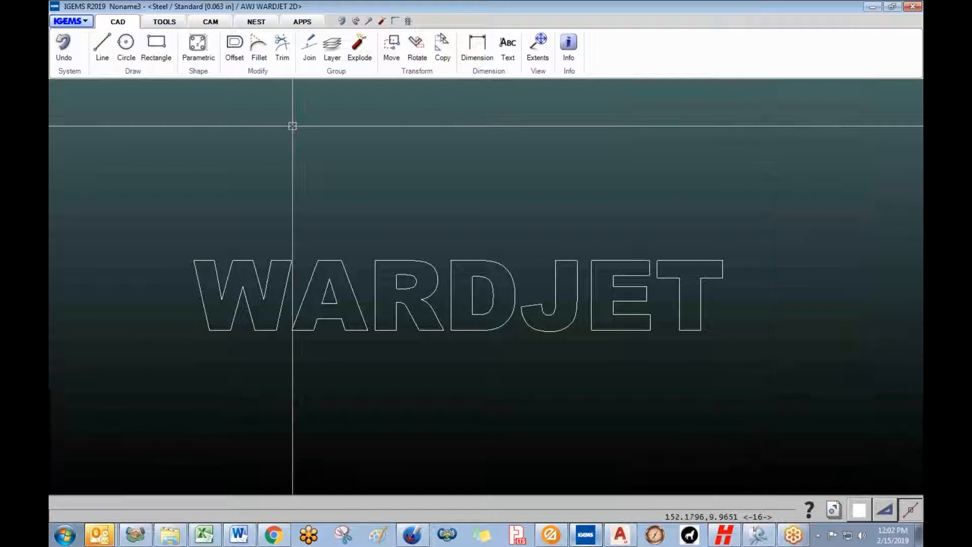
- Draw a rectangular frame enclosing all the WARDJET letter outlines
{"action": "left_click", "coordinate": [211, 21]}
{"action": "left_click", "coordinate": [118, 22]}
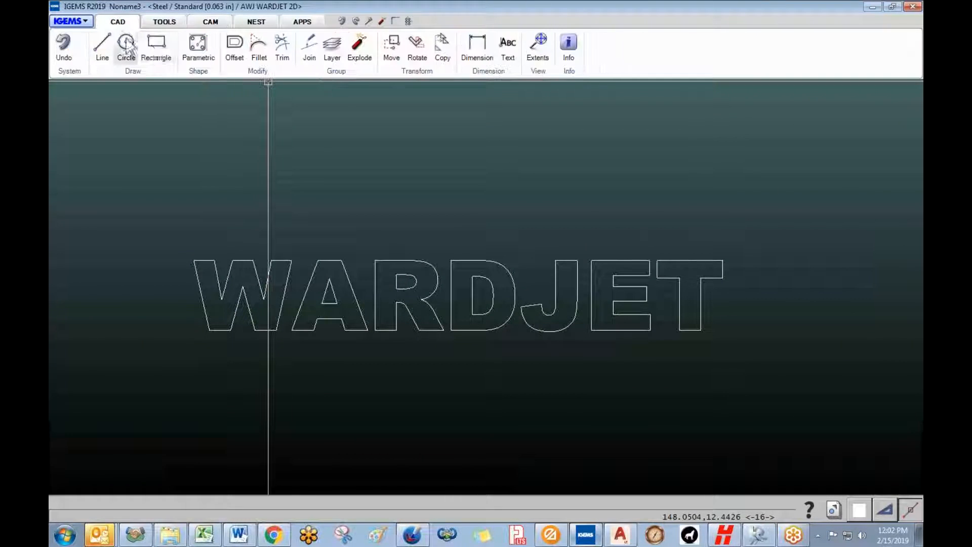
{"action": "left_click", "coordinate": [156, 44]}
{"action": "left_click", "coordinate": [173, 193]}
{"action": "left_click", "coordinate": [737, 392]}
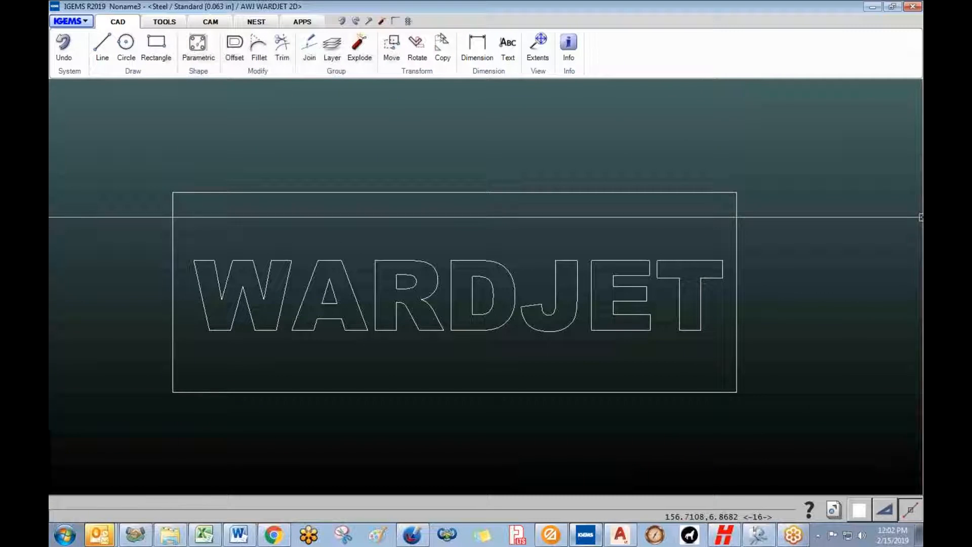
- Create a part with toolpath from the frame and letters, with quantity 1 and Medium quality for all contours
{"action": "left_click", "coordinate": [206, 22]}
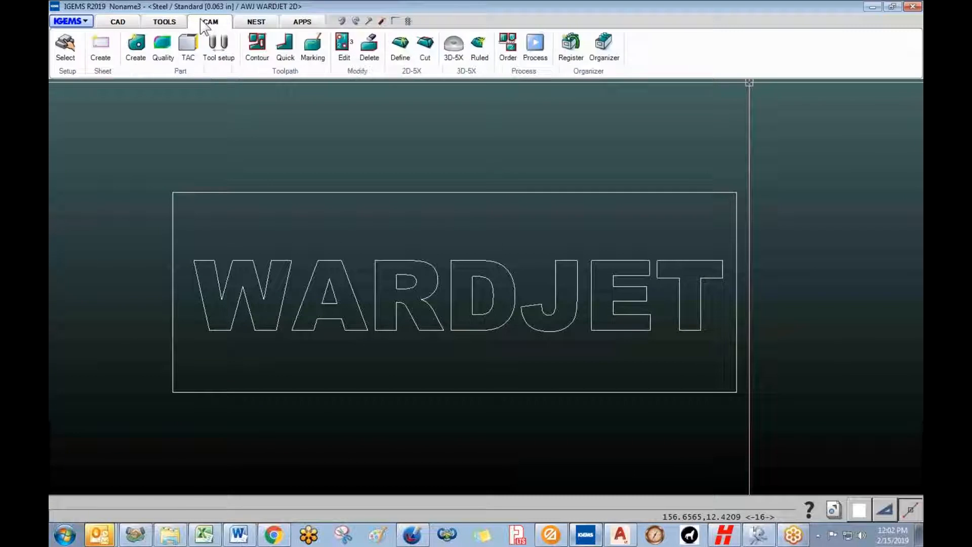
{"action": "left_click", "coordinate": [136, 49]}
{"action": "left_click_drag", "start_coordinate": [110, 141], "coordinate": [792, 436]}
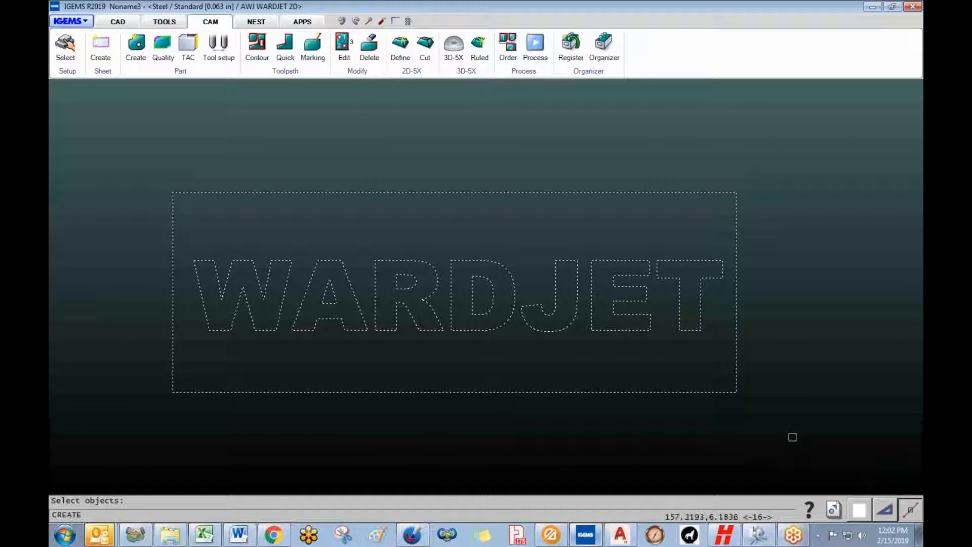
{"action": "right_click", "coordinate": [786, 431]}
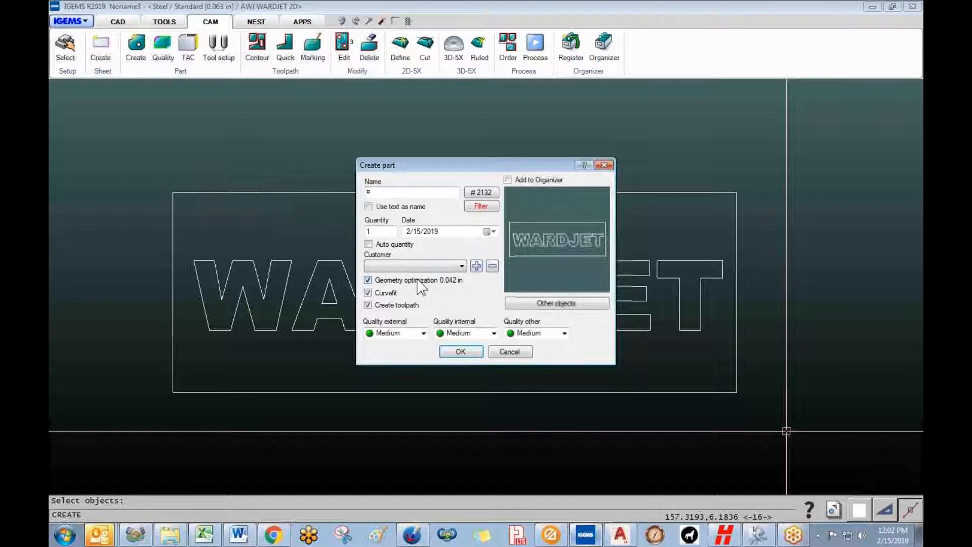
{"action": "left_click", "coordinate": [461, 351]}
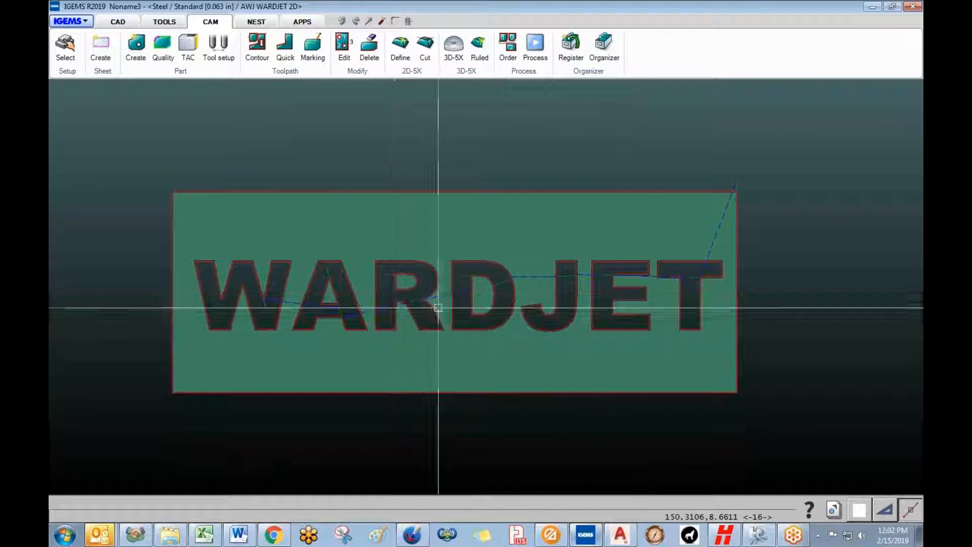
- Examine the toolpaths around the letters and their inner islands, and undo the part creation
{"action": "scroll", "coordinate": [404, 309], "scroll_direction": "up", "scroll_amount": 5}
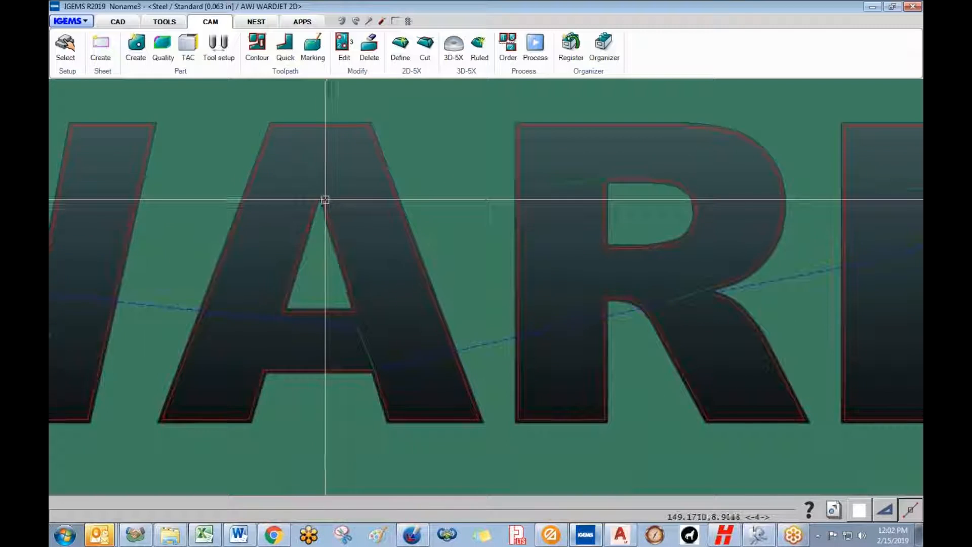
{"action": "scroll", "coordinate": [325, 200], "scroll_direction": "down", "scroll_amount": 3}
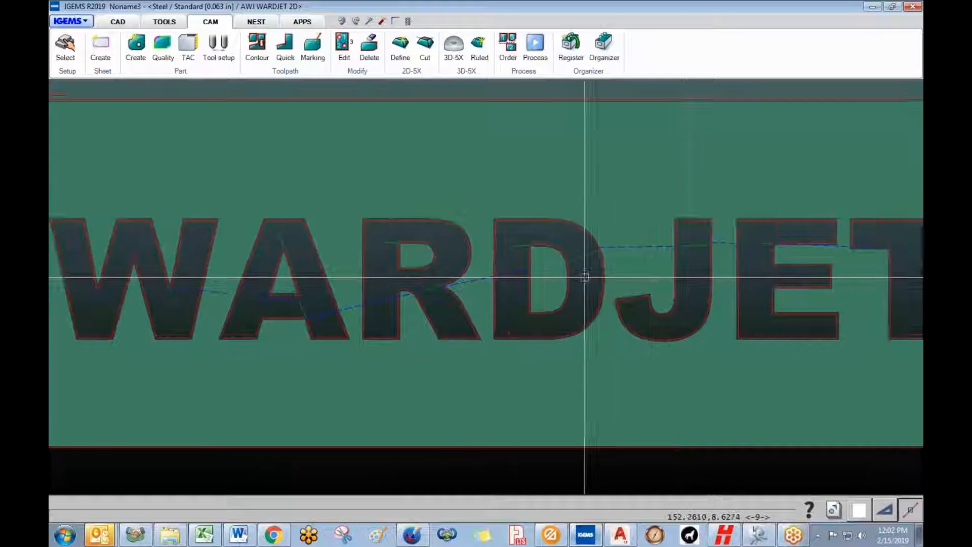
{"action": "scroll", "coordinate": [537, 269], "scroll_direction": "down", "scroll_amount": 3}
{"action": "scroll", "coordinate": [470, 245], "scroll_direction": "up", "scroll_amount": 2}
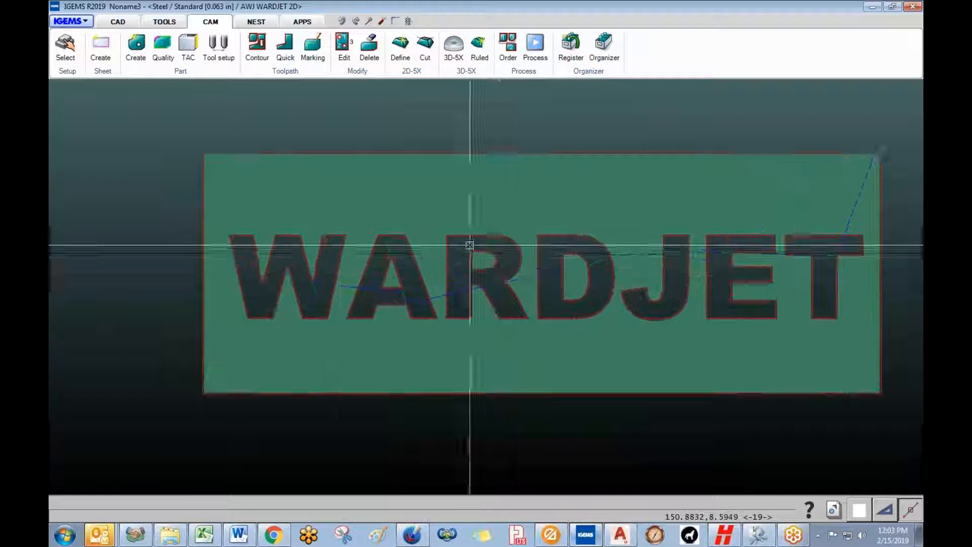
{"action": "left_click", "coordinate": [342, 23]}
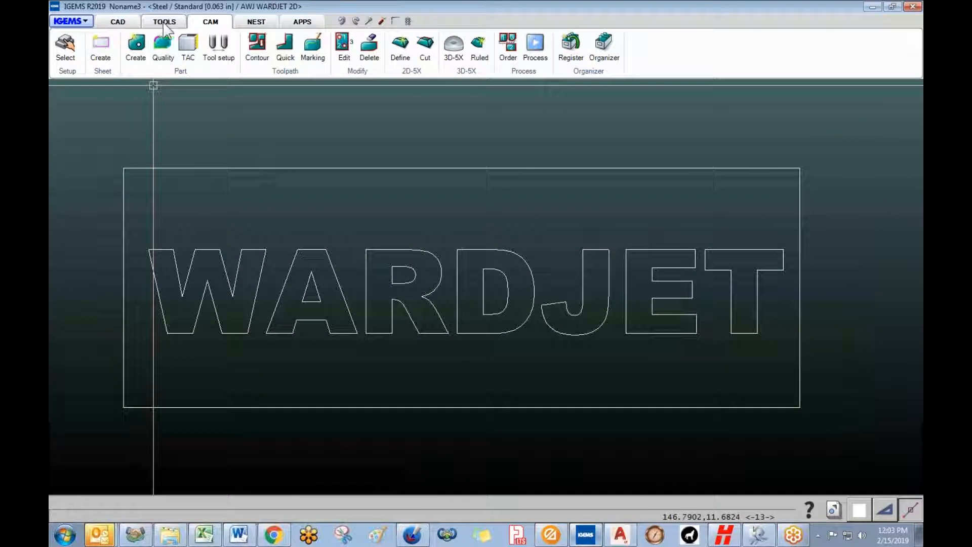
- Bridge the A's inner triangle to the opening beneath its crossbar with a vertical poly joint
{"action": "left_click", "coordinate": [164, 23]}
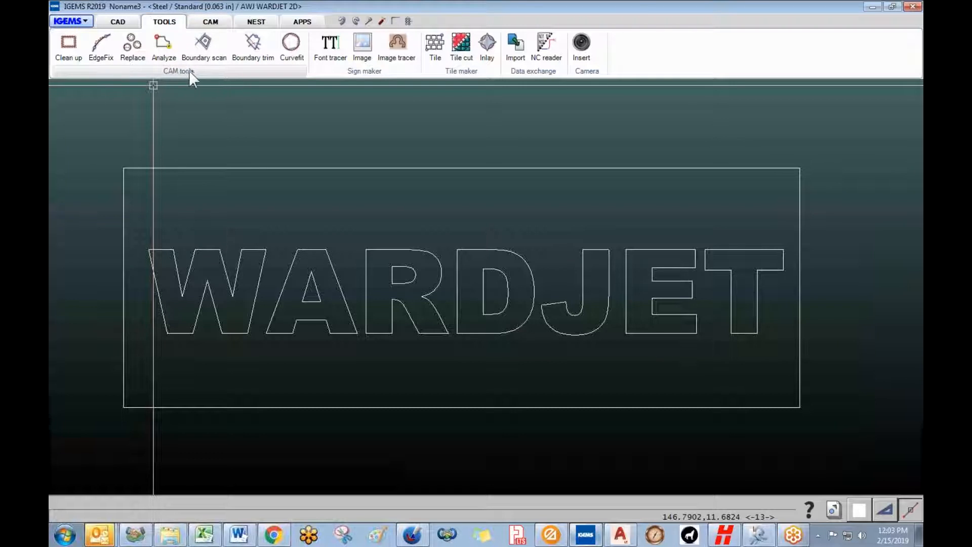
{"action": "left_click", "coordinate": [201, 69]}
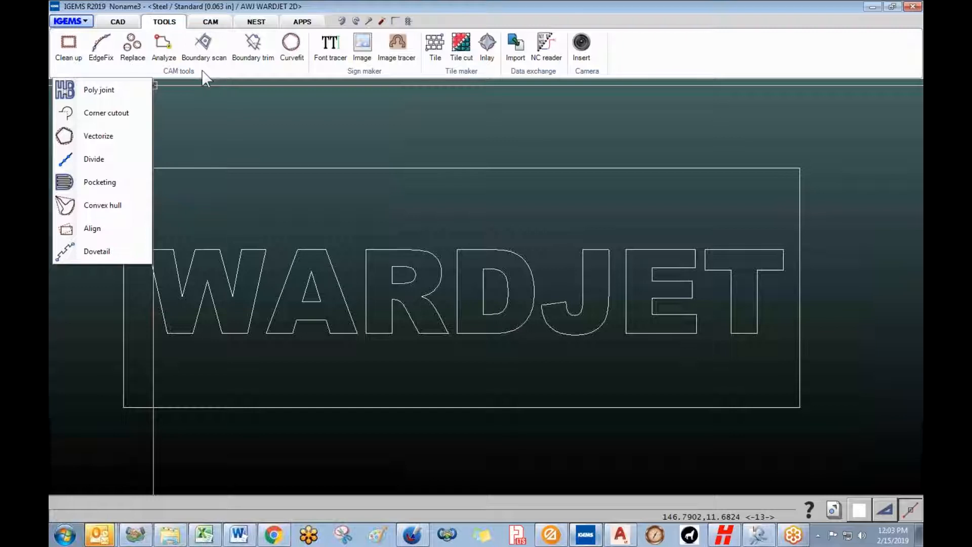
{"action": "left_click", "coordinate": [101, 90]}
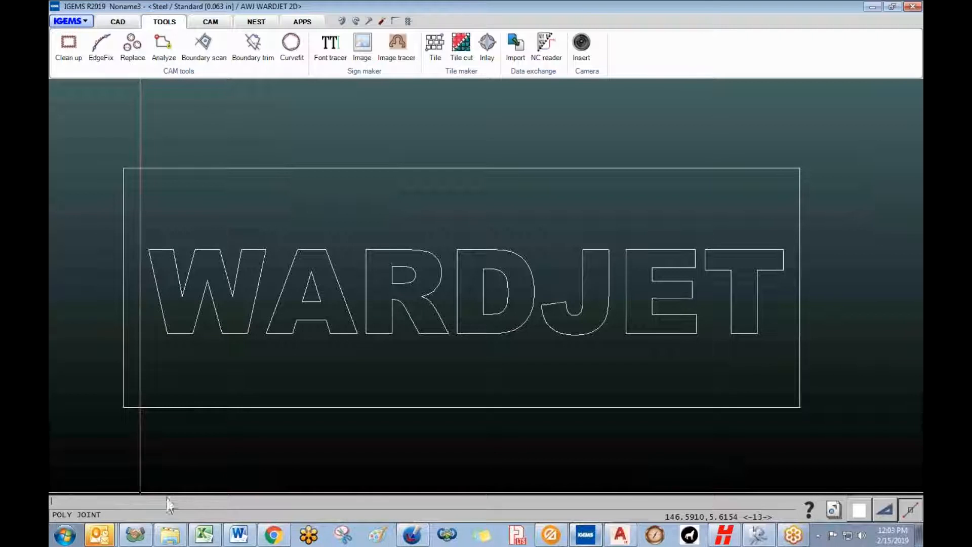
{"action": "scroll", "coordinate": [115, 502], "scroll_direction": "up", "scroll_amount": 3}
{"action": "scroll", "coordinate": [203, 443], "scroll_direction": "down", "scroll_amount": 6}
{"action": "scroll", "coordinate": [268, 361], "scroll_direction": "up", "scroll_amount": 2}
{"action": "scroll", "coordinate": [267, 361], "scroll_direction": "up", "scroll_amount": 4}
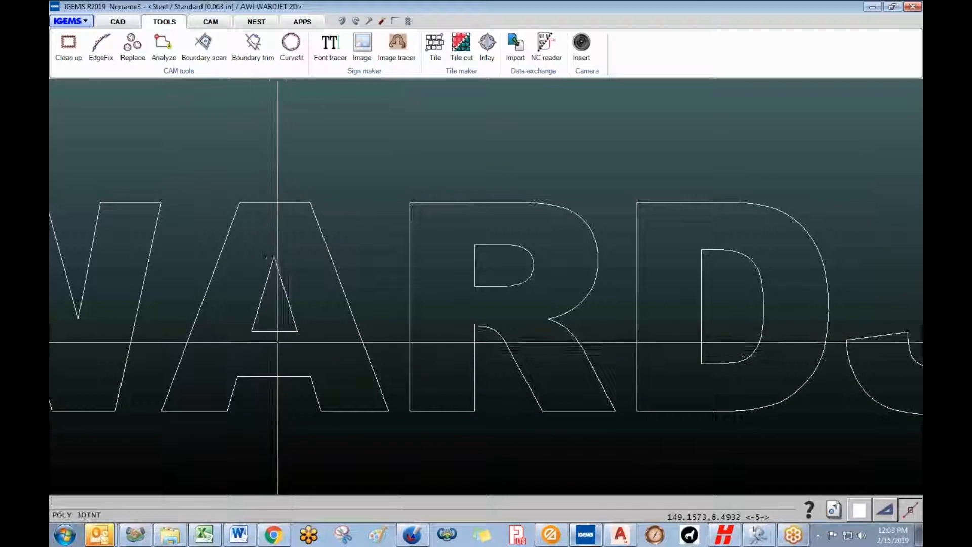
{"action": "scroll", "coordinate": [283, 326], "scroll_direction": "up", "scroll_amount": 3}
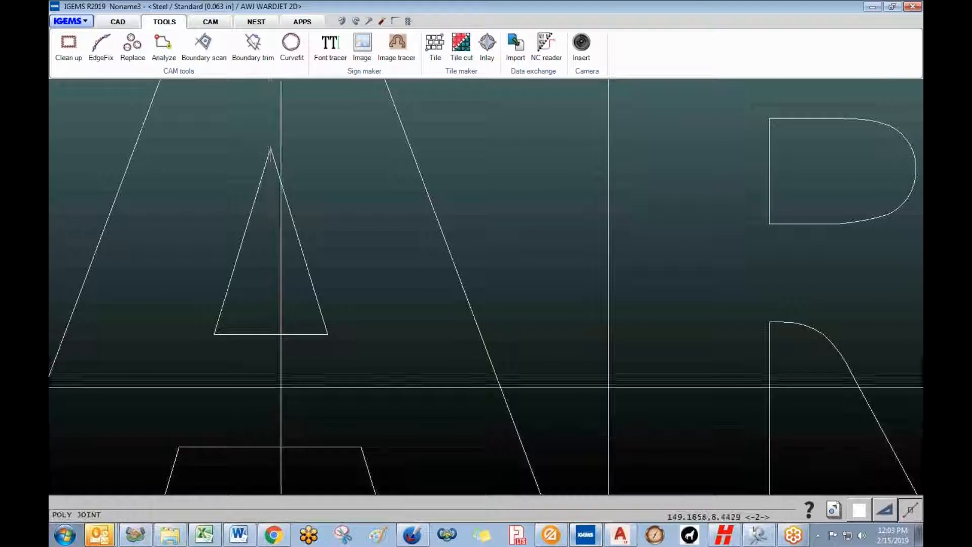
{"action": "left_click", "coordinate": [273, 308]}
{"action": "type", "text": "."}
{"action": "key", "text": "Return"}
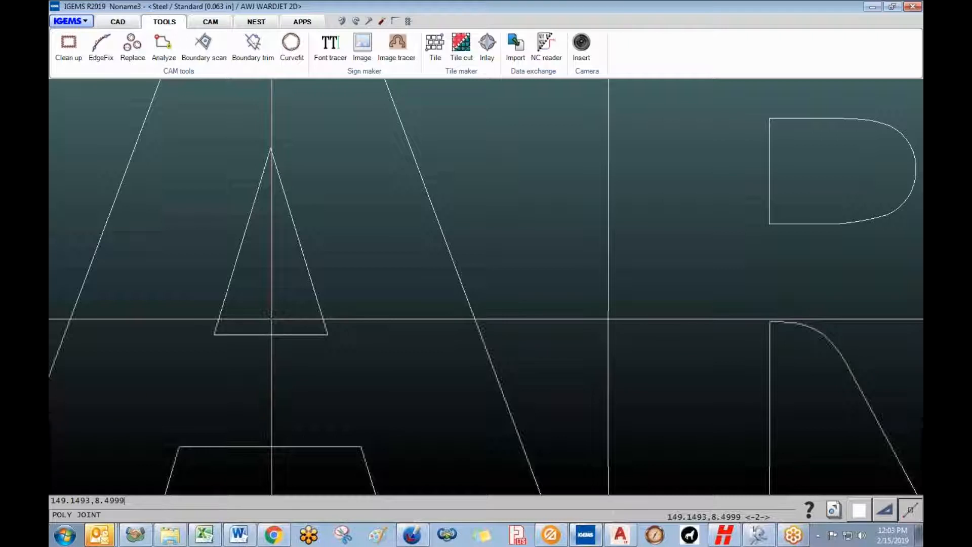
{"action": "left_click", "coordinate": [272, 319]}
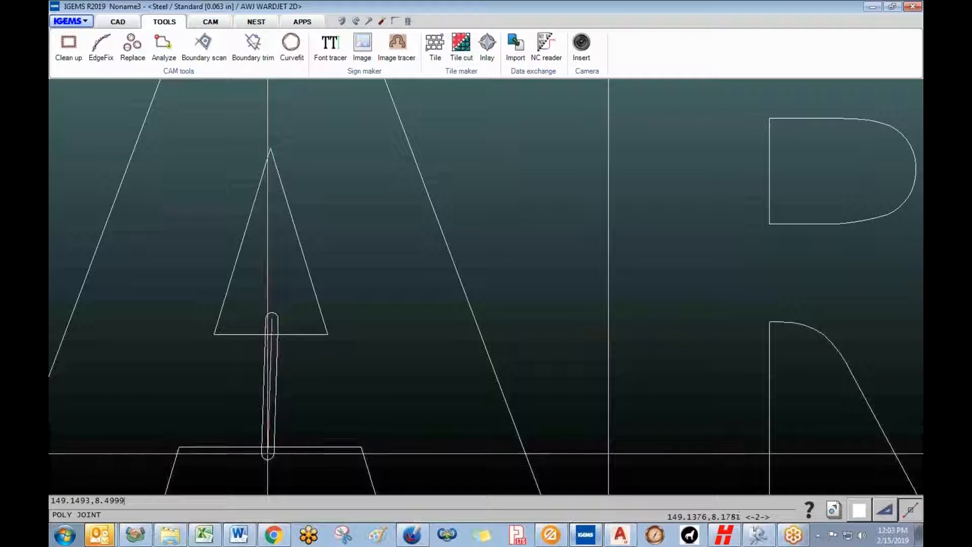
{"action": "left_click", "coordinate": [888, 513]}
{"action": "left_click", "coordinate": [284, 465]}
- Add a poly joint from the R's inner island down to the gap between its legs
{"action": "scroll", "coordinate": [282, 355], "scroll_direction": "down", "scroll_amount": 5}
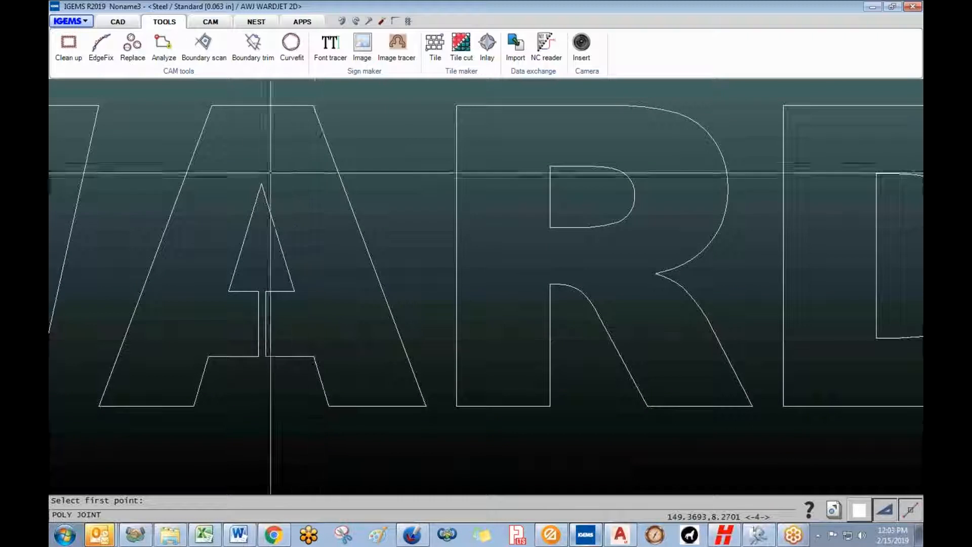
{"action": "left_click", "coordinate": [564, 219]}
{"action": "left_click", "coordinate": [562, 291]}
- Bridge the D's inner island above and below with one vertical poly joint across the whole letter, and end the command
{"action": "middle_click_drag", "start_coordinate": [556, 302], "coordinate": [261, 323]}
{"action": "left_click", "coordinate": [598, 119]}
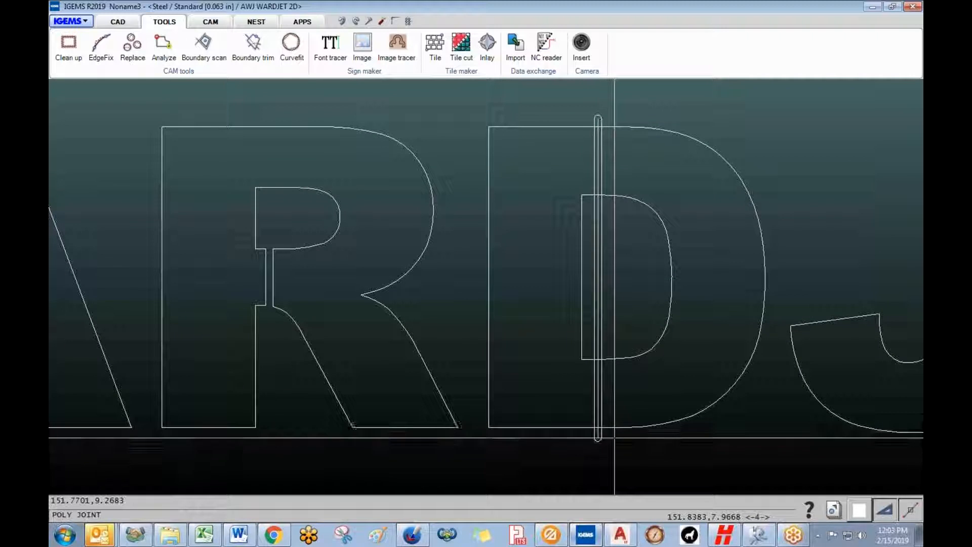
{"action": "left_click", "coordinate": [614, 437]}
{"action": "scroll", "coordinate": [612, 440], "scroll_direction": "down", "scroll_amount": 5}
{"action": "middle_click_drag", "start_coordinate": [612, 440], "coordinate": [545, 341]}
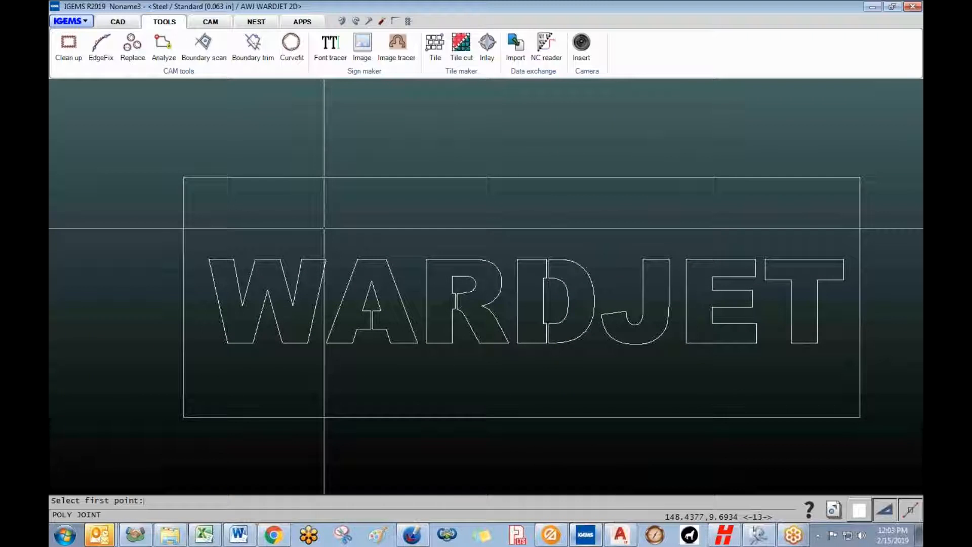
{"action": "key", "text": "Escape"}
- Create a part with toolpath from the frame and bridged letters, with quantity 1 and Medium quality for all contours
{"action": "scroll", "coordinate": [394, 224], "scroll_direction": "down", "scroll_amount": 1}
{"action": "middle_click_drag", "start_coordinate": [393, 224], "coordinate": [254, 215]}
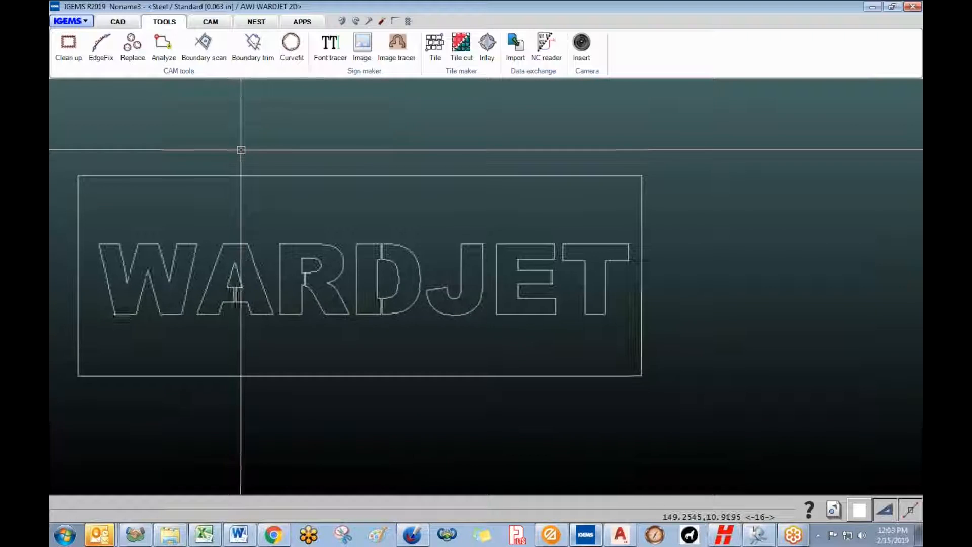
{"action": "left_click", "coordinate": [211, 21]}
{"action": "left_click", "coordinate": [135, 46]}
{"action": "left_click_drag", "start_coordinate": [61, 148], "coordinate": [695, 417]}
{"action": "right_click", "coordinate": [695, 419]}
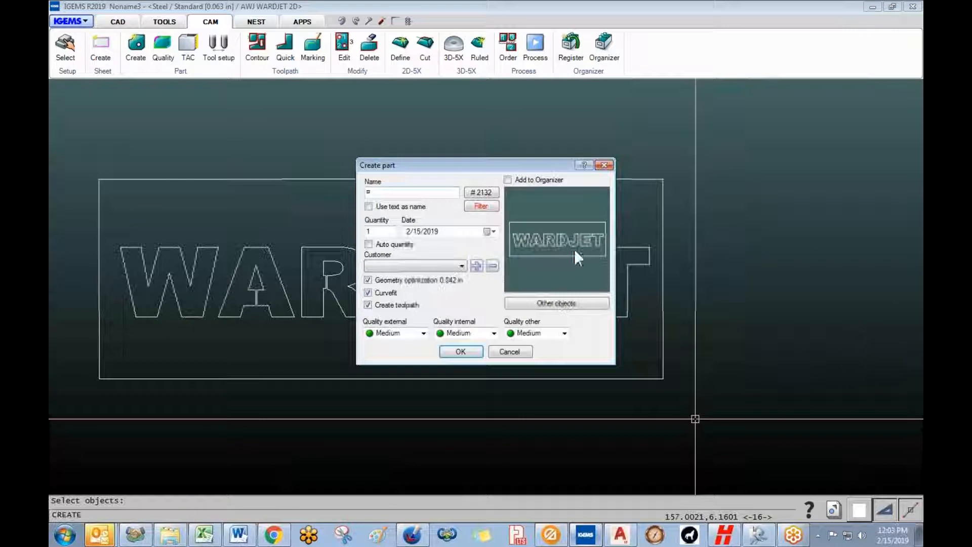
{"action": "left_click", "coordinate": [461, 352]}
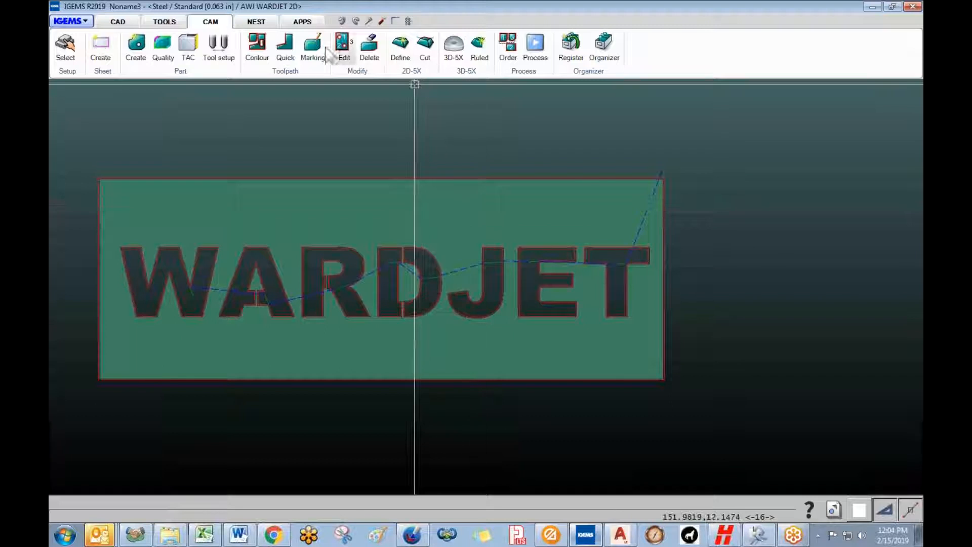
- Draw a large circle in the empty area to the left of the WARDJET sign part
{"action": "scroll", "coordinate": [369, 202], "scroll_direction": "down", "scroll_amount": 5}
{"action": "mouse_move", "coordinate": [369, 202]}
{"action": "middle_mouse_down"}
{"action": "mouse_move", "coordinate": [598, 208]}
{"action": "mouse_move", "coordinate": [604, 273]}
{"action": "middle_mouse_up"}
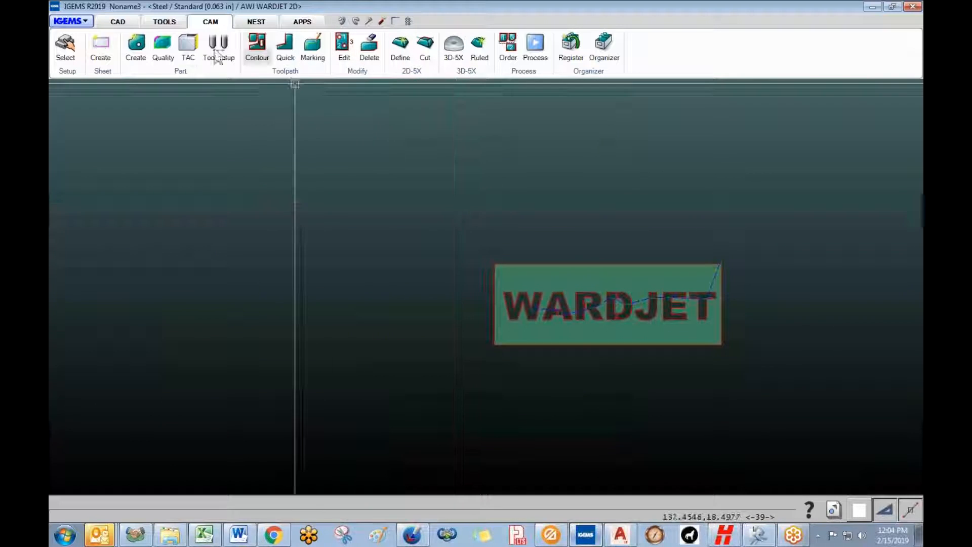
{"action": "left_click", "coordinate": [170, 21]}
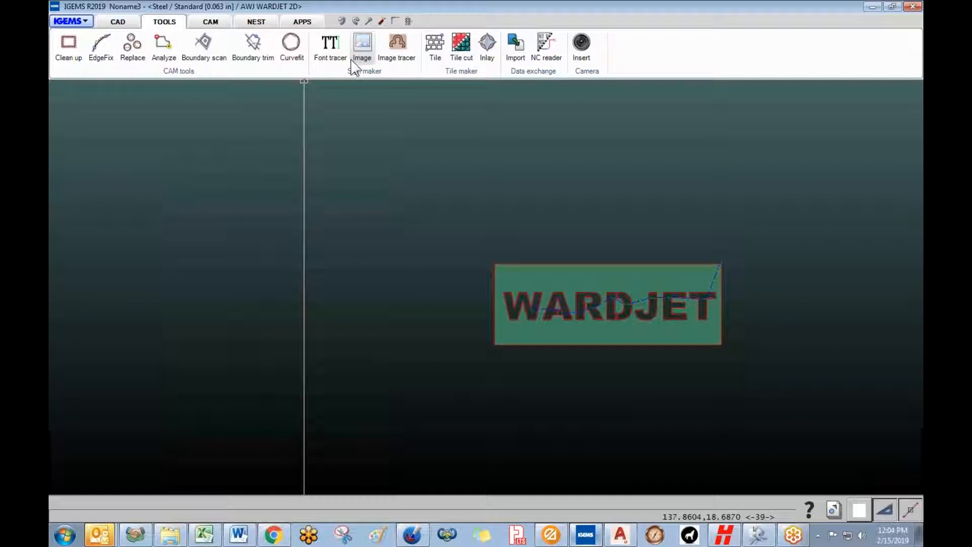
{"action": "left_click", "coordinate": [118, 22]}
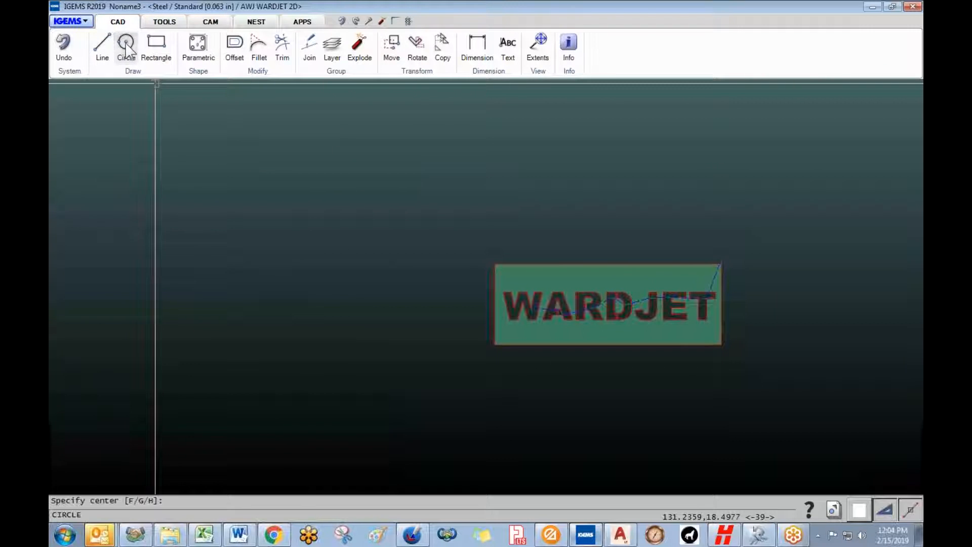
{"action": "left_click", "coordinate": [223, 254]}
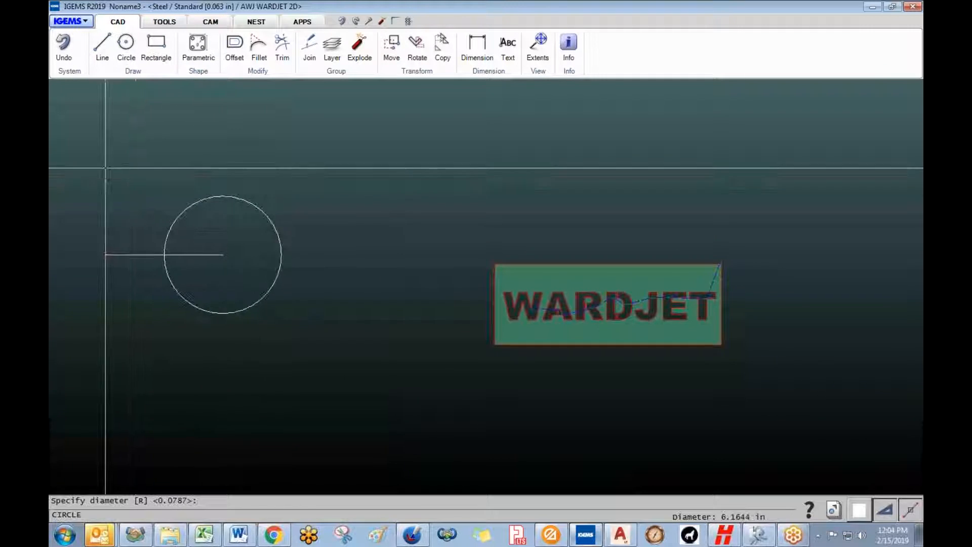
{"action": "scroll", "coordinate": [193, 169], "scroll_direction": "up", "scroll_amount": 2}
{"action": "scroll", "coordinate": [135, 211], "scroll_direction": "down", "scroll_amount": 3}
{"action": "scroll", "coordinate": [135, 211], "scroll_direction": "down", "scroll_amount": 1}
{"action": "middle_click_drag", "start_coordinate": [135, 211], "coordinate": [291, 247]}
{"action": "left_click", "coordinate": [201, 208]}
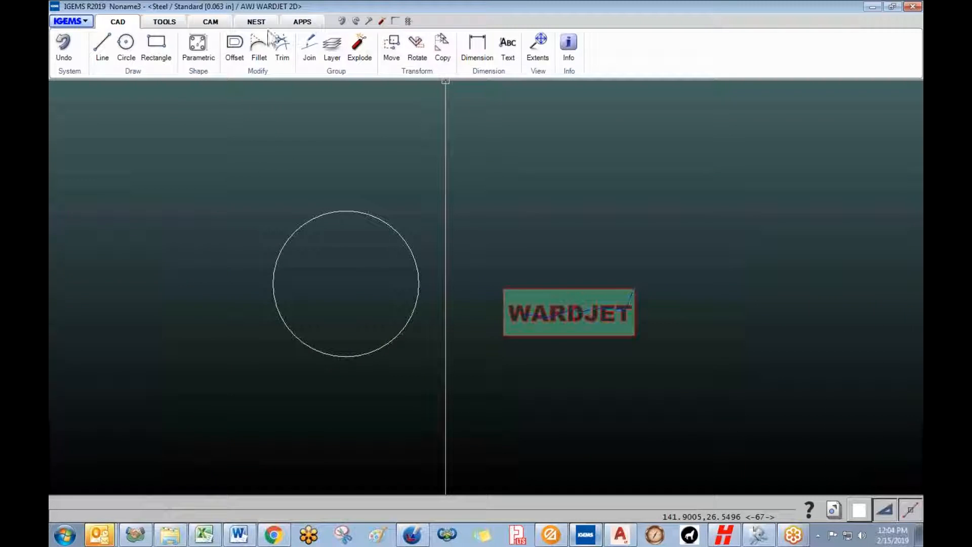
- Place the font tracer text WARDJET along the outside of the circle's upper-left arc with height 1.25
{"action": "left_click", "coordinate": [174, 25]}
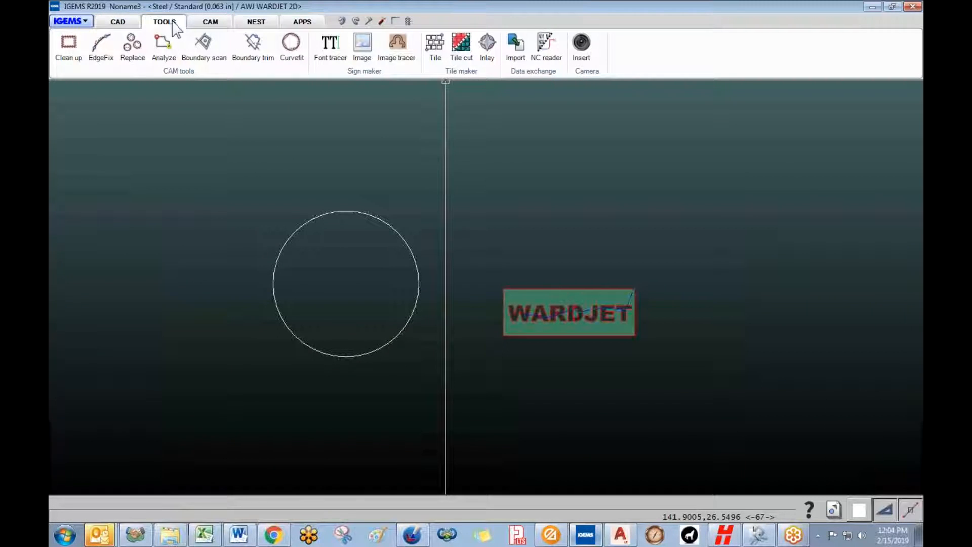
{"action": "left_click", "coordinate": [329, 51]}
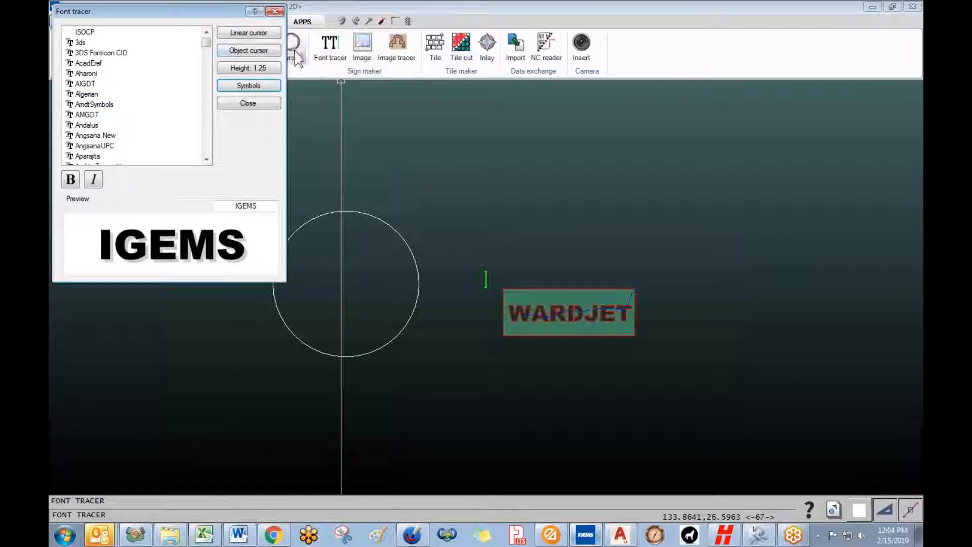
{"action": "left_click", "coordinate": [249, 51]}
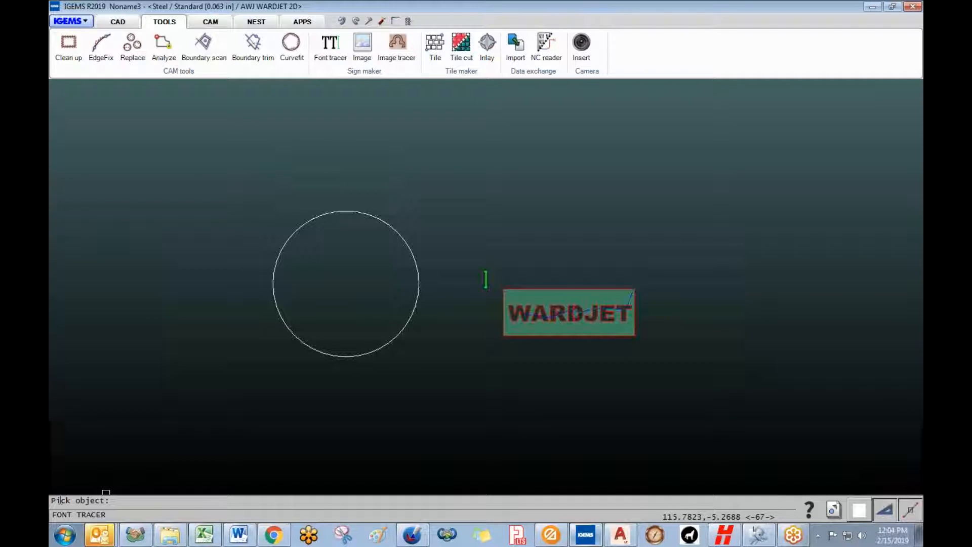
{"action": "left_click", "coordinate": [273, 278]}
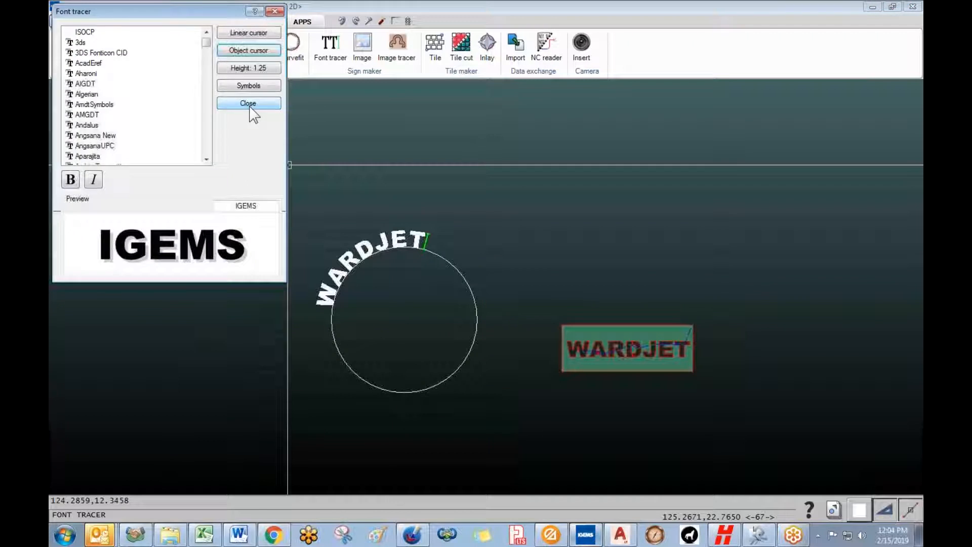
{"action": "left_click", "coordinate": [252, 110]}
- Draw a wavy five-point spline above and to the right of the WARDJET sign part
{"action": "scroll", "coordinate": [247, 163], "scroll_direction": "down", "scroll_amount": 2}
{"action": "left_click", "coordinate": [118, 22]}
{"action": "left_click", "coordinate": [125, 72]}
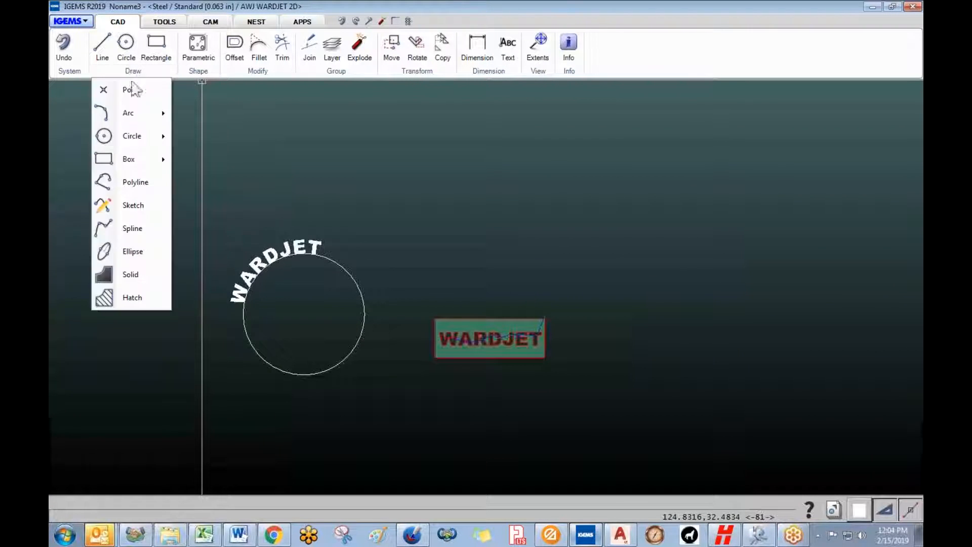
{"action": "left_click", "coordinate": [132, 228]}
{"action": "left_click", "coordinate": [437, 230]}
{"action": "left_click", "coordinate": [542, 168]}
{"action": "left_click", "coordinate": [658, 226]}
{"action": "left_click", "coordinate": [799, 203]}
{"action": "left_click", "coordinate": [862, 232]}
{"action": "key", "text": "Return"}
{"action": "left_click", "coordinate": [419, 244]}
{"action": "left_click", "coordinate": [905, 259]}
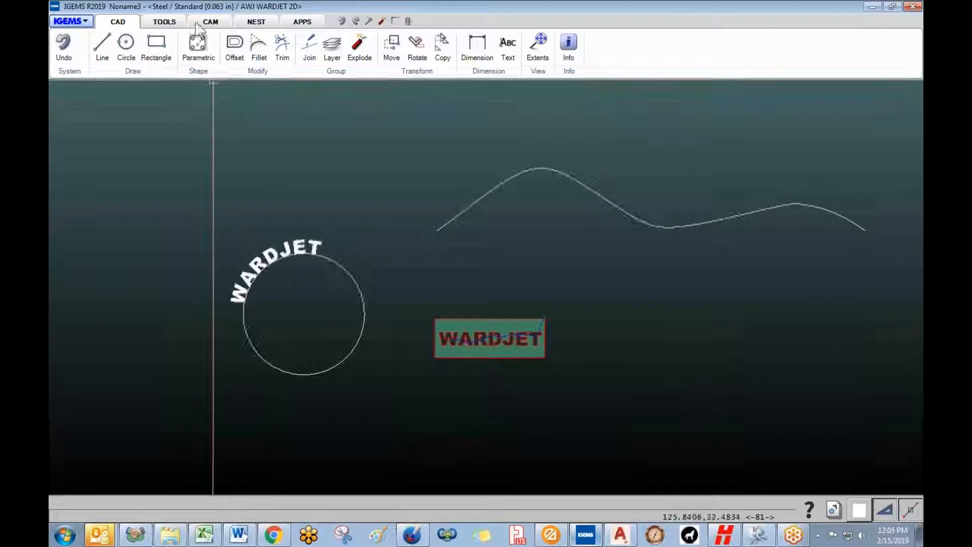
- Place the font tracer text "WARDJET THE QUICK BROWN FOX" along the upper side of the spline with height 1.25
{"action": "left_click", "coordinate": [164, 21]}
{"action": "left_click", "coordinate": [330, 45]}
{"action": "left_click", "coordinate": [238, 50]}
{"action": "left_click", "coordinate": [454, 220]}
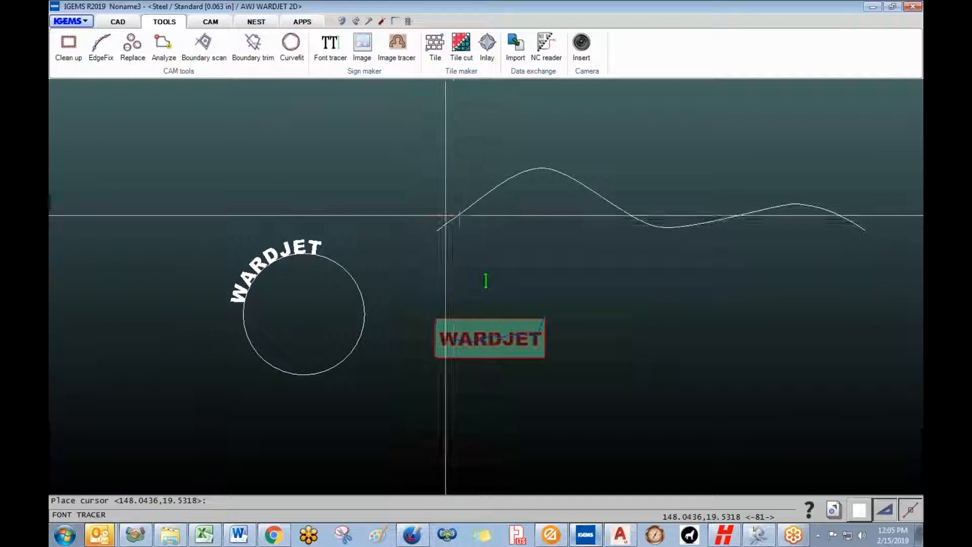
{"action": "left_click", "coordinate": [434, 203]}
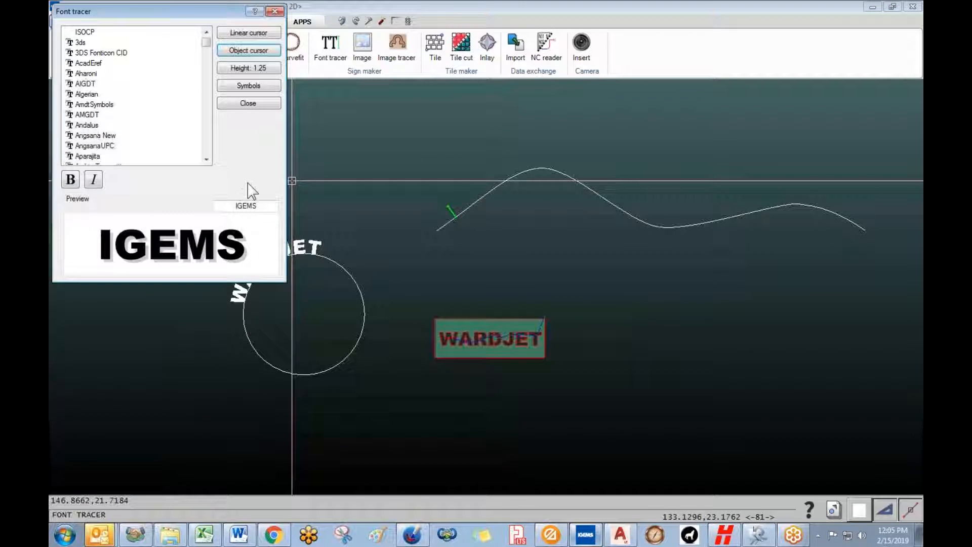
{"action": "type", "text": "WARDJET"}
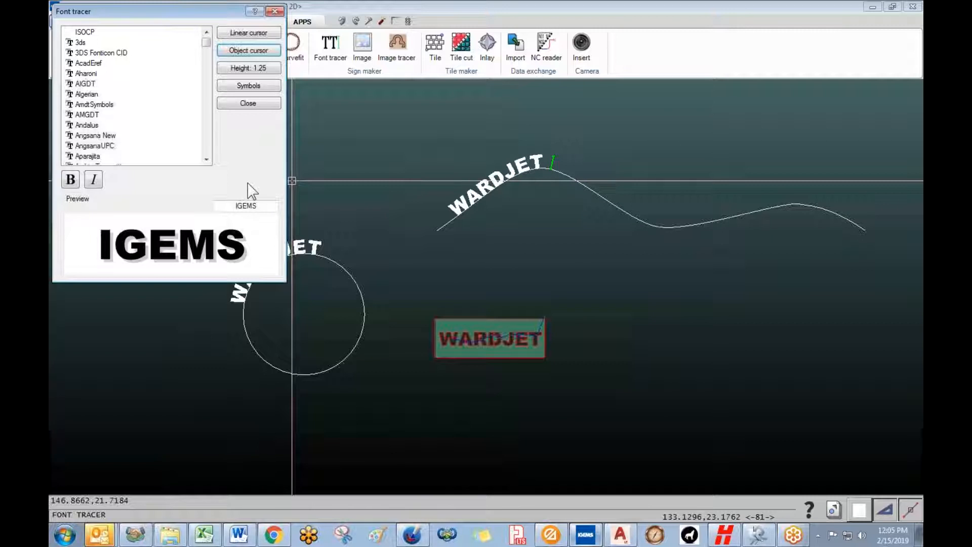
{"action": "type", "text": " THE QU"}
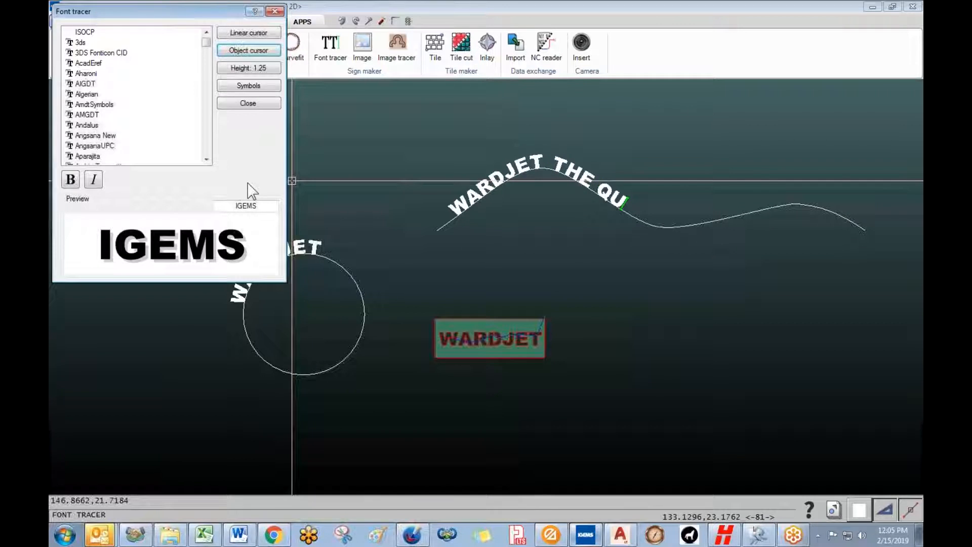
{"action": "type", "text": "ICK BROWN FOR"}
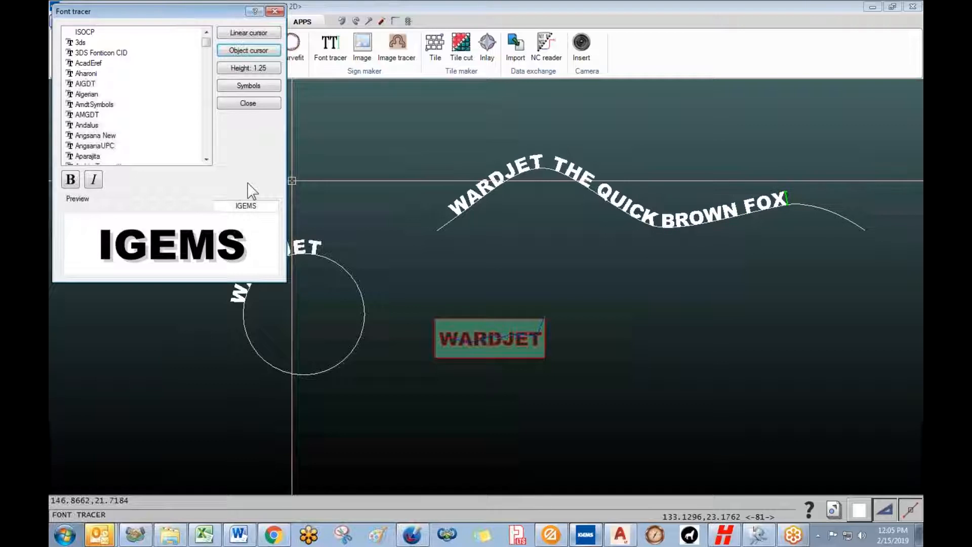
{"action": "left_click", "coordinate": [266, 105]}
- Explode the text along the spline into outline geometry
{"action": "middle_click_drag", "start_coordinate": [426, 178], "coordinate": [205, 203]}
{"action": "scroll", "coordinate": [430, 250], "scroll_direction": "up", "scroll_amount": 4}
{"action": "scroll", "coordinate": [362, 231], "scroll_direction": "down", "scroll_amount": 4}
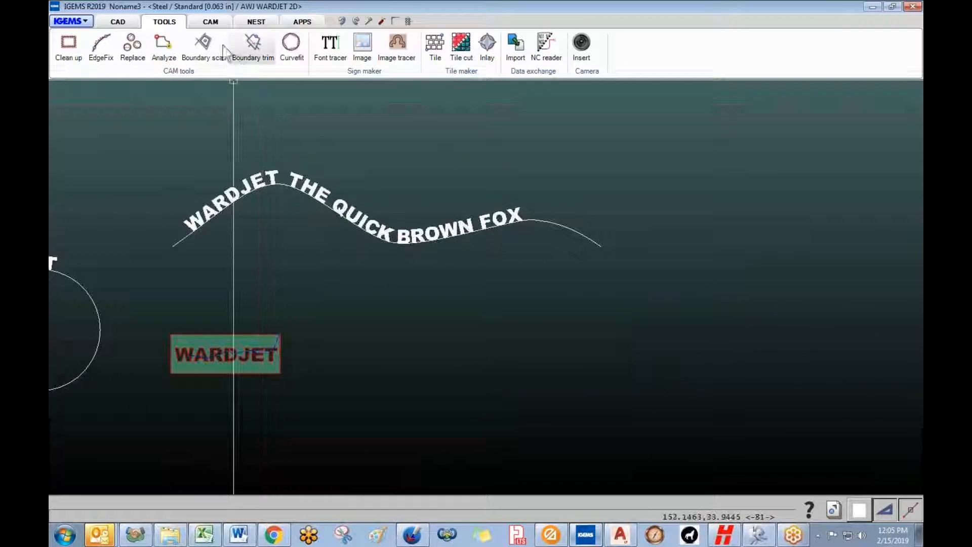
{"action": "left_click", "coordinate": [211, 21]}
{"action": "left_click", "coordinate": [119, 22]}
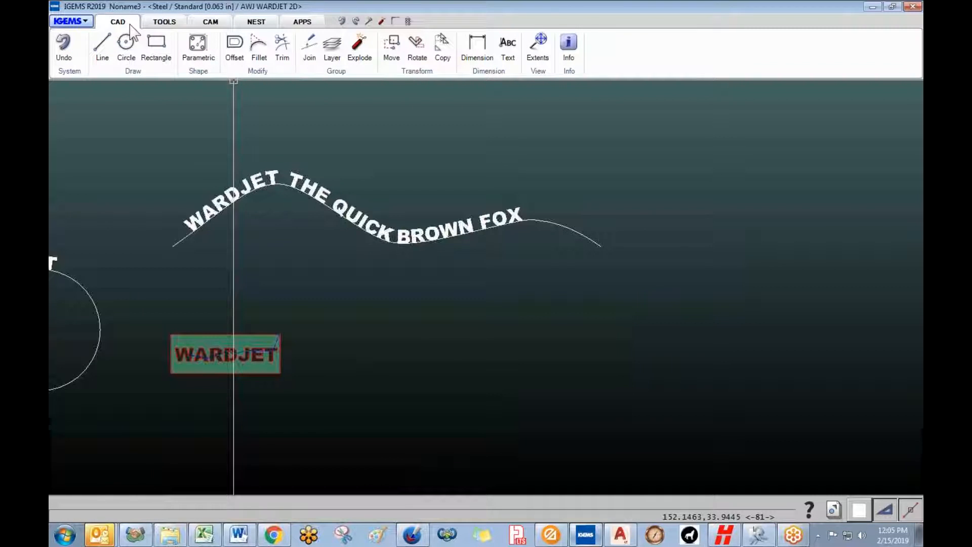
{"action": "left_click", "coordinate": [359, 45]}
{"action": "left_click_drag", "start_coordinate": [130, 135], "coordinate": [524, 284]}
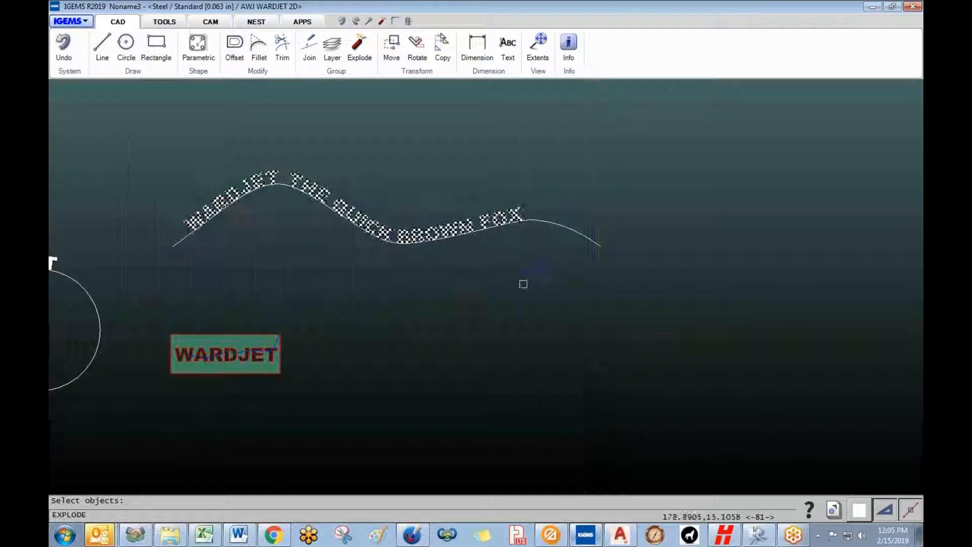
{"action": "key", "text": "Return"}
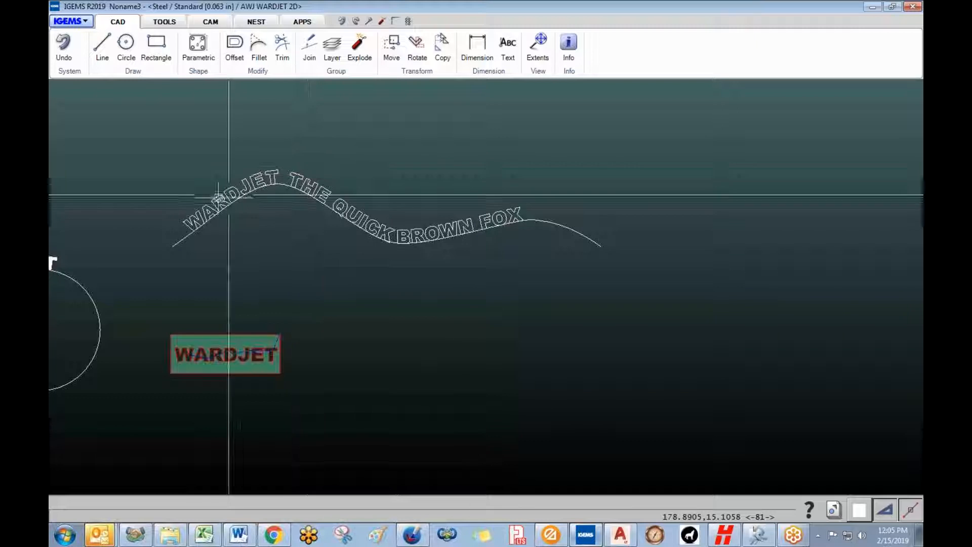
{"action": "scroll", "coordinate": [240, 241], "scroll_direction": "down", "scroll_amount": 2}
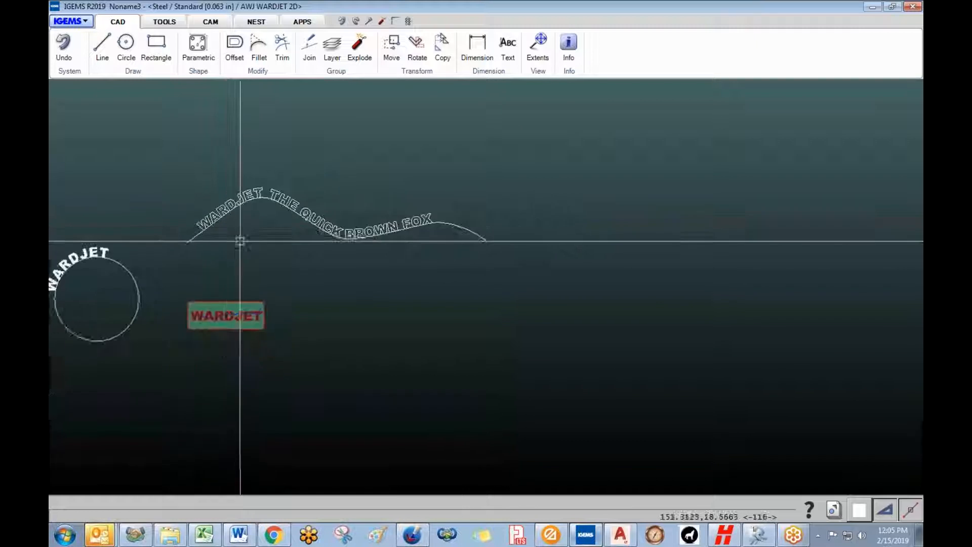
{"action": "middle_click_drag", "start_coordinate": [240, 241], "coordinate": [369, 245]}
{"action": "scroll", "coordinate": [370, 245], "scroll_direction": "down", "scroll_amount": 1}
{"action": "left_click", "coordinate": [168, 24]}
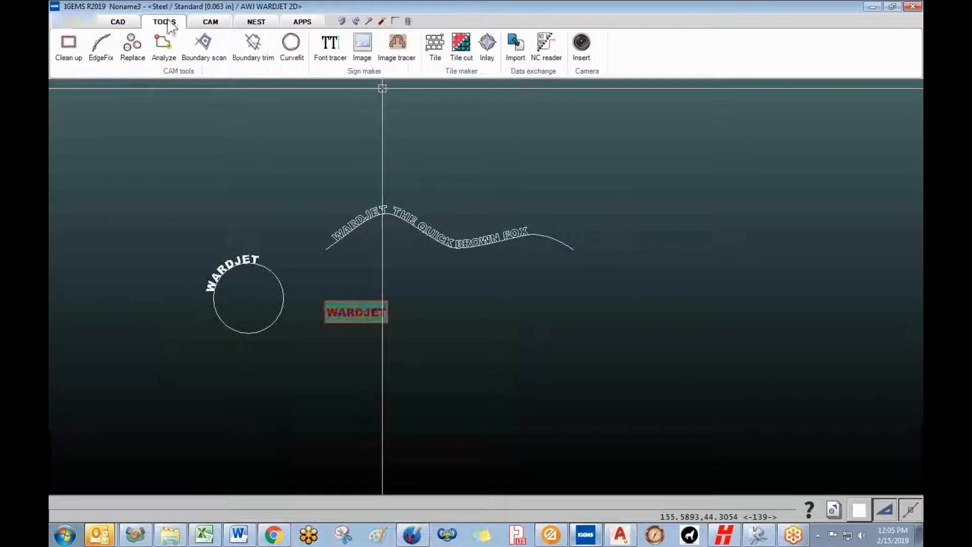
- Start the font tracer, display its symbol table and choose the Stencil font
{"action": "left_click", "coordinate": [330, 44]}
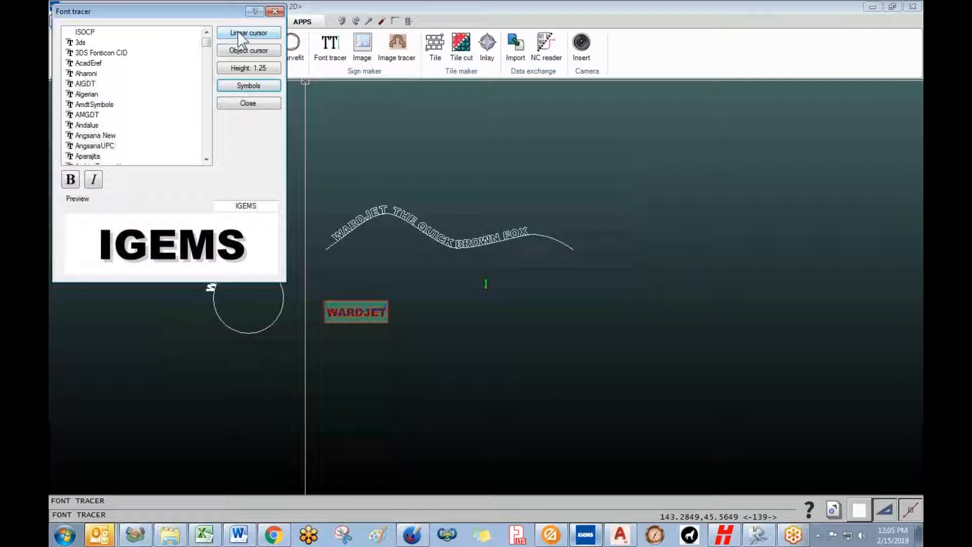
{"action": "left_click", "coordinate": [245, 86]}
{"action": "left_click_drag", "start_coordinate": [536, 37], "coordinate": [536, 255]}
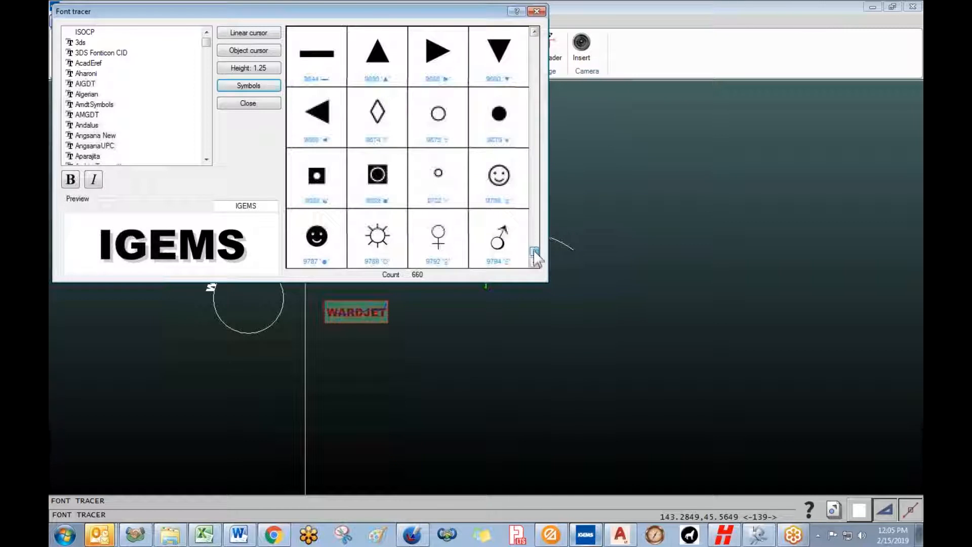
{"action": "left_click_drag", "start_coordinate": [208, 50], "coordinate": [205, 127]}
{"action": "left_click", "coordinate": [91, 116]}
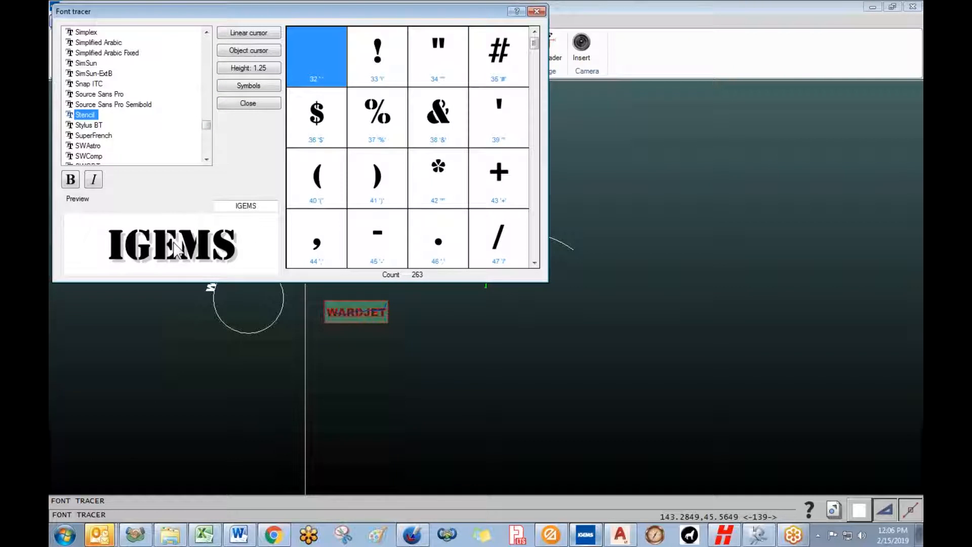
- Place the Stencil text WARDJET on a linear cursor above the spline's right end with height 1.25, and close the font tracer
{"action": "left_click", "coordinate": [249, 32]}
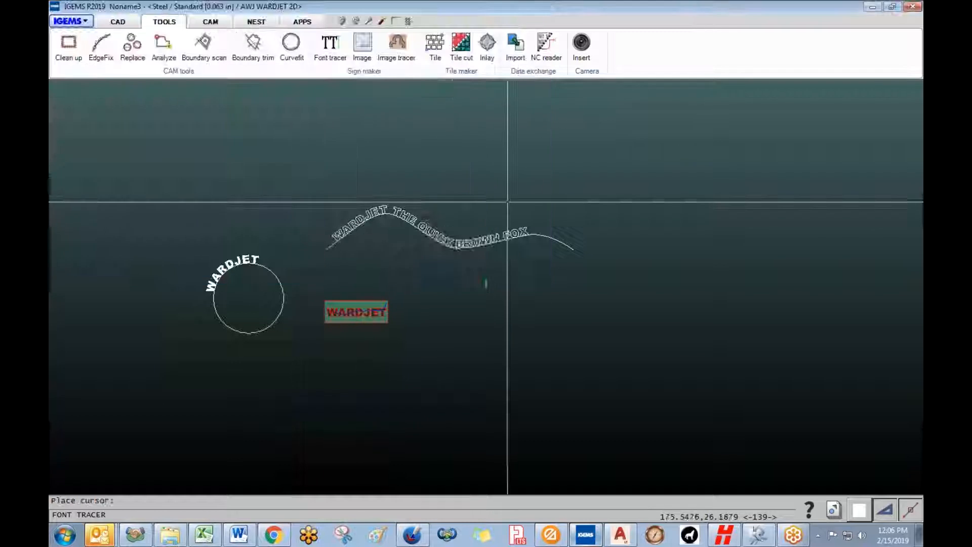
{"action": "left_click", "coordinate": [507, 203]}
{"action": "middle_click_drag", "start_coordinate": [588, 189], "coordinate": [594, 371]}
{"action": "scroll", "coordinate": [747, 276], "scroll_direction": "up", "scroll_amount": 3}
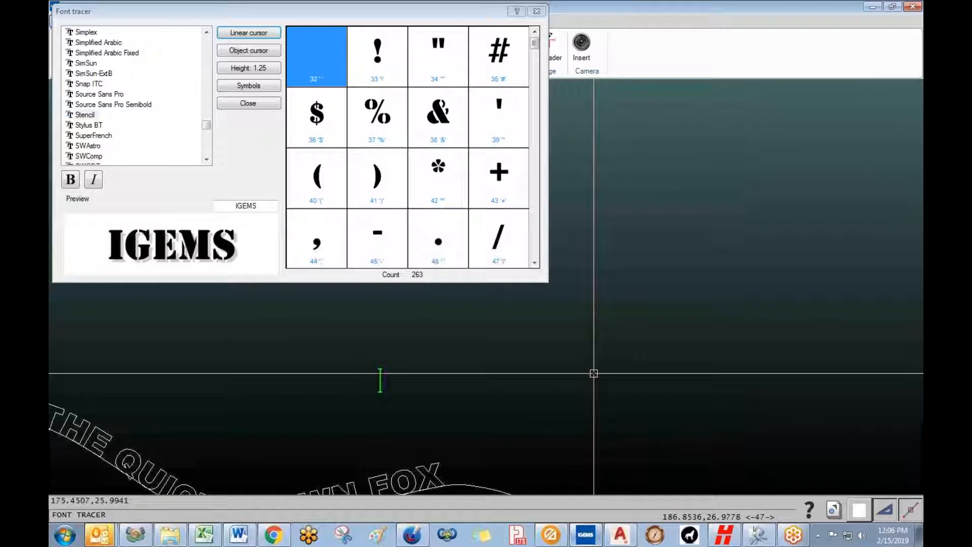
{"action": "type", "text": "WARDJET"}
{"action": "key", "text": "Return"}
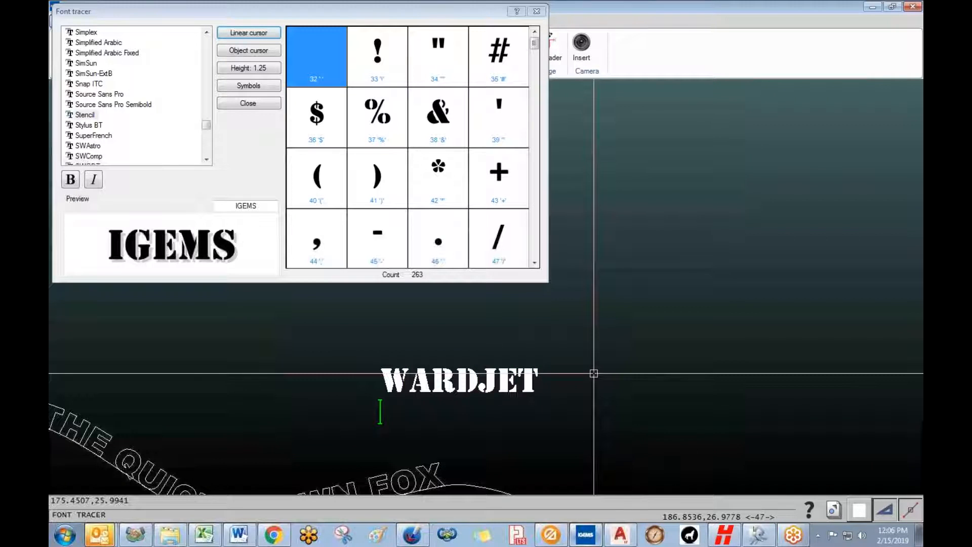
{"action": "left_click", "coordinate": [225, 103]}
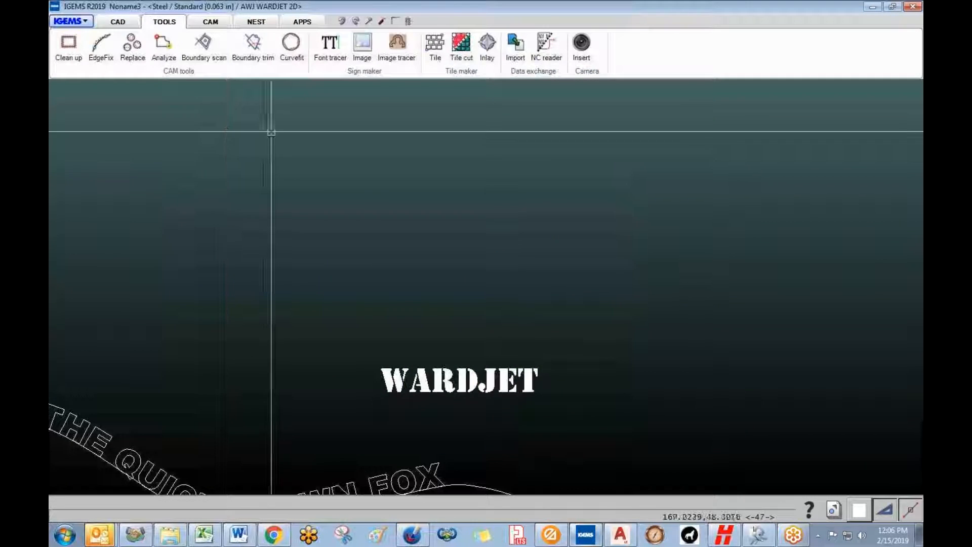
- Start the Image tracer and open its image file browser, checking which image file types are supported
{"action": "scroll", "coordinate": [393, 286], "scroll_direction": "down", "scroll_amount": 2}
{"action": "scroll", "coordinate": [405, 355], "scroll_direction": "up", "scroll_amount": 5}
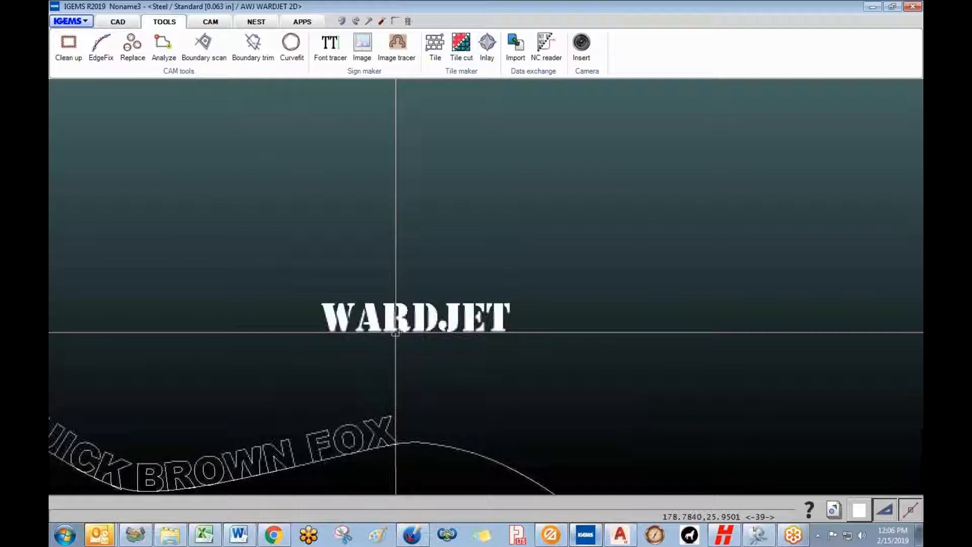
{"action": "scroll", "coordinate": [413, 366], "scroll_direction": "down", "scroll_amount": 3}
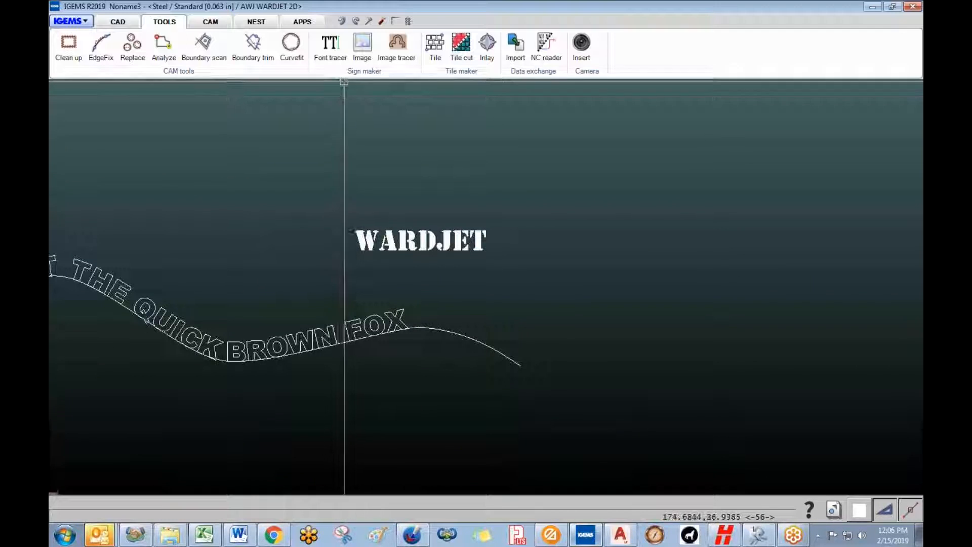
{"action": "middle_click_drag", "start_coordinate": [375, 199], "coordinate": [213, 201]}
{"action": "scroll", "coordinate": [328, 170], "scroll_direction": "down", "scroll_amount": 2}
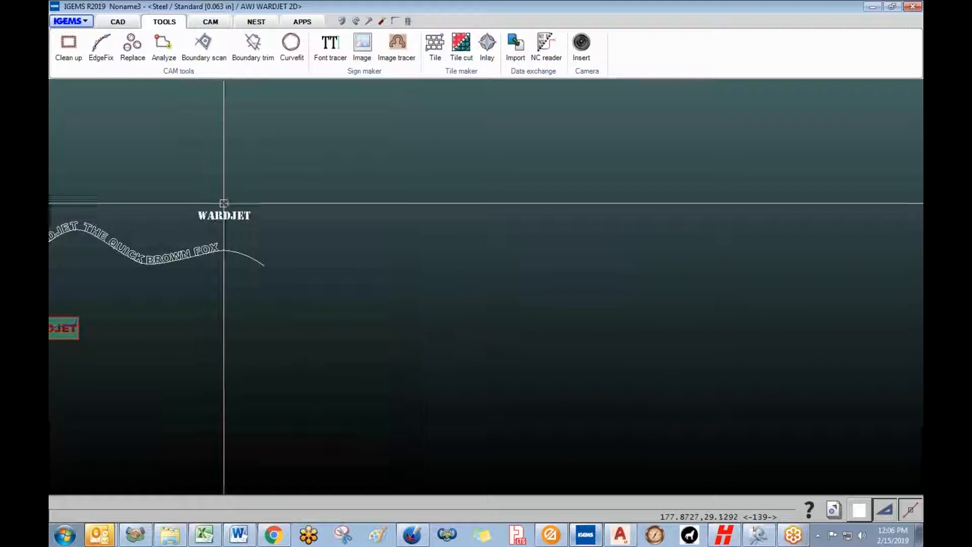
{"action": "left_click", "coordinate": [398, 48]}
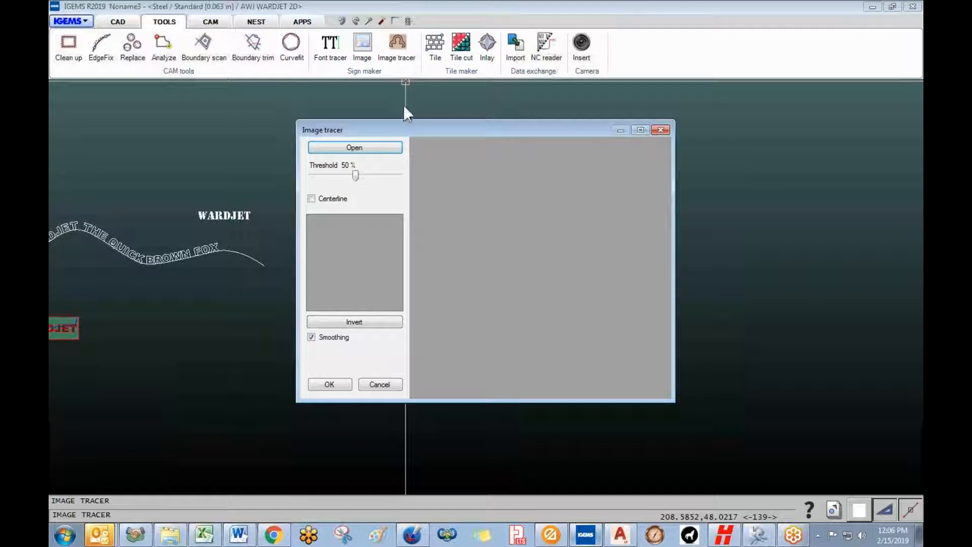
{"action": "left_click_drag", "start_coordinate": [416, 130], "coordinate": [394, 114]}
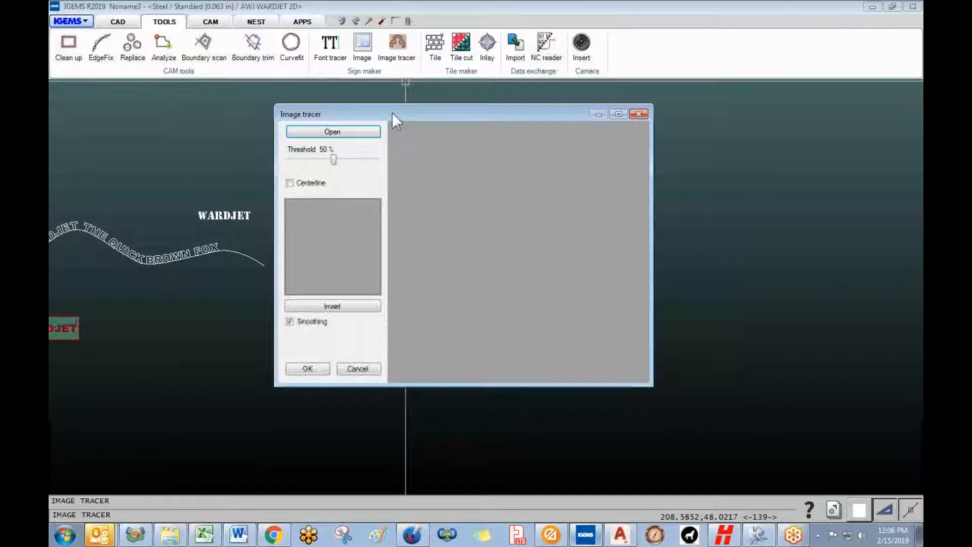
{"action": "left_click", "coordinate": [353, 132]}
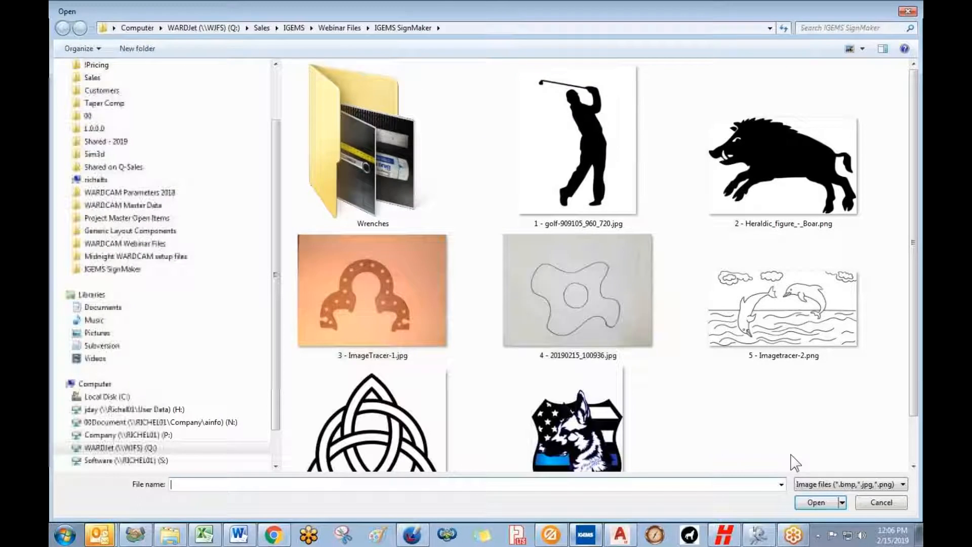
{"action": "left_click", "coordinate": [903, 485]}
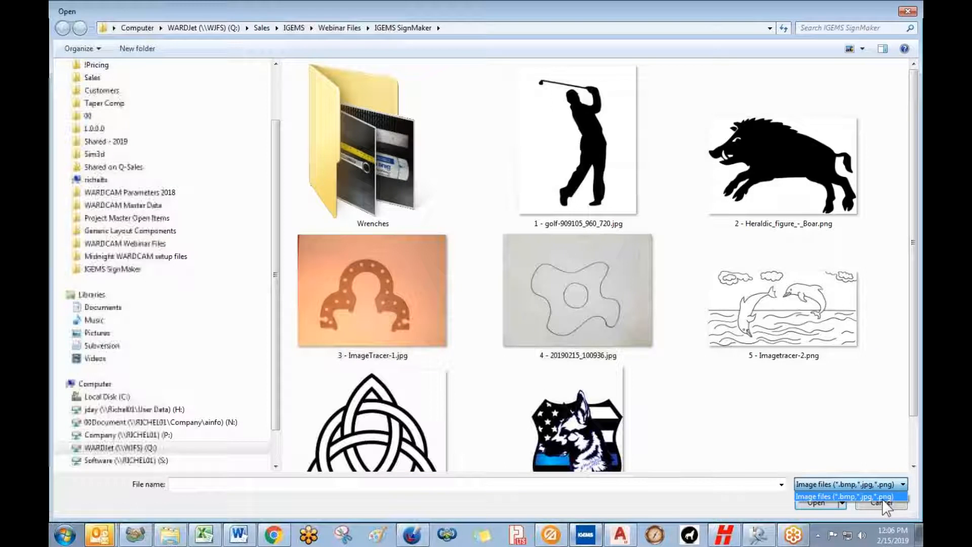
{"action": "left_click", "coordinate": [918, 412]}
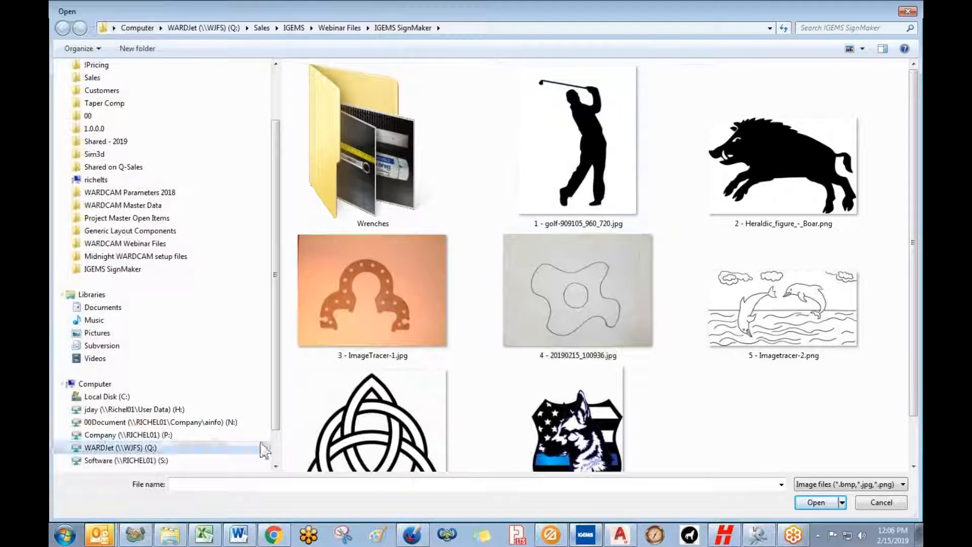
- Switch to Chrome and examine the Google image results for "leprechaun png free" and the size and color filters
{"action": "left_click", "coordinate": [274, 536]}
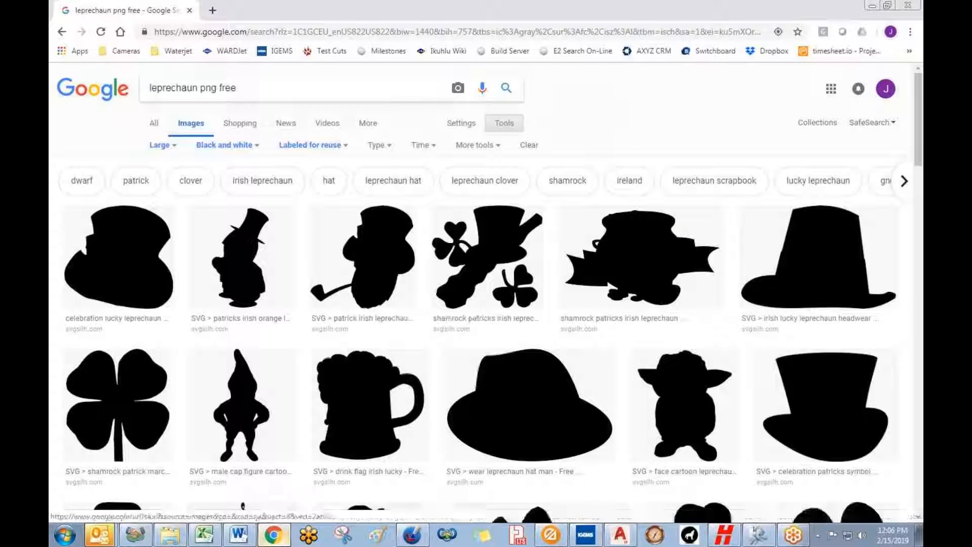
{"action": "left_click", "coordinate": [247, 86]}
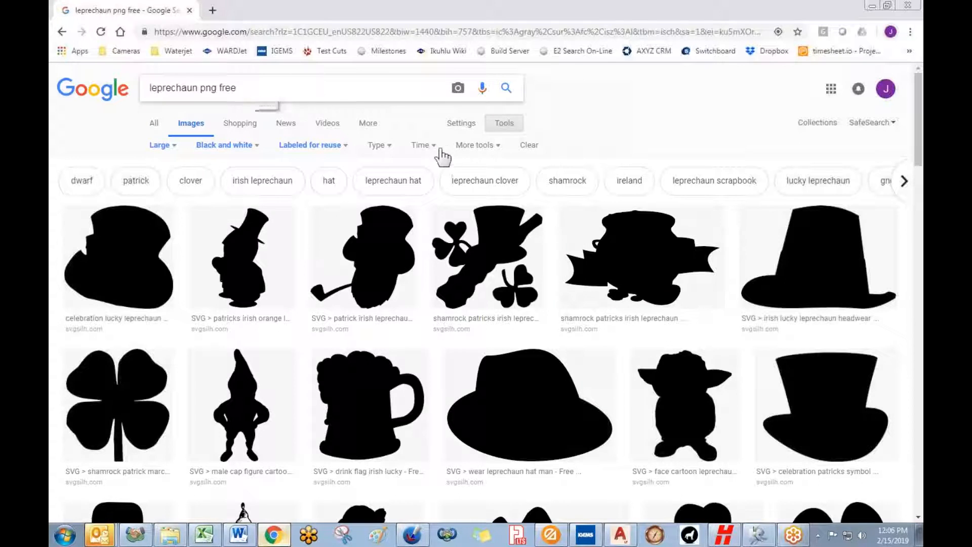
{"action": "left_click", "coordinate": [494, 150]}
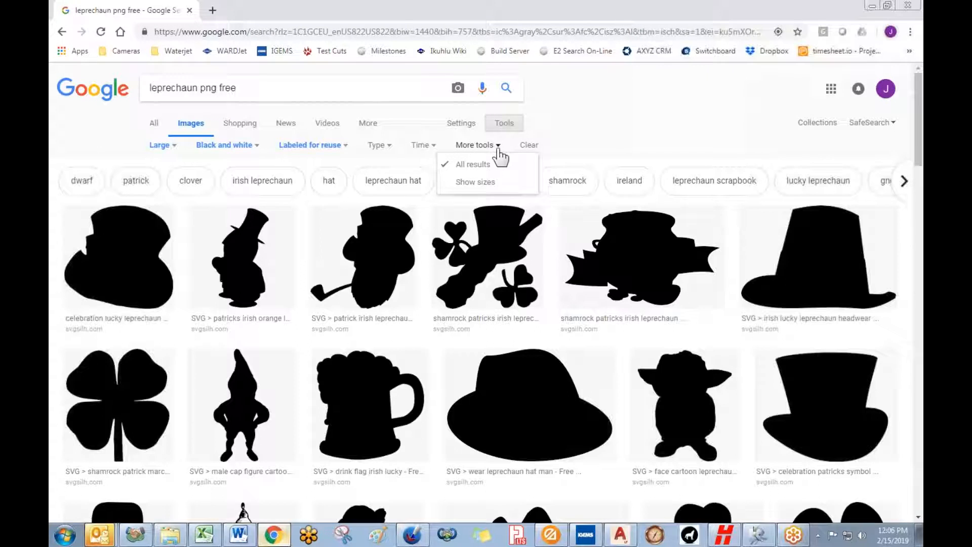
{"action": "left_click", "coordinate": [498, 150]}
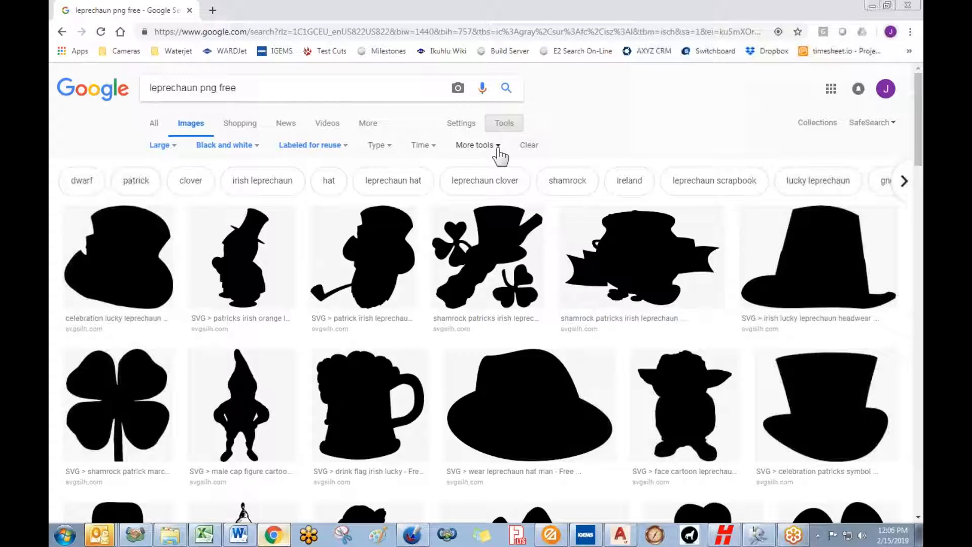
{"action": "left_click", "coordinate": [257, 148]}
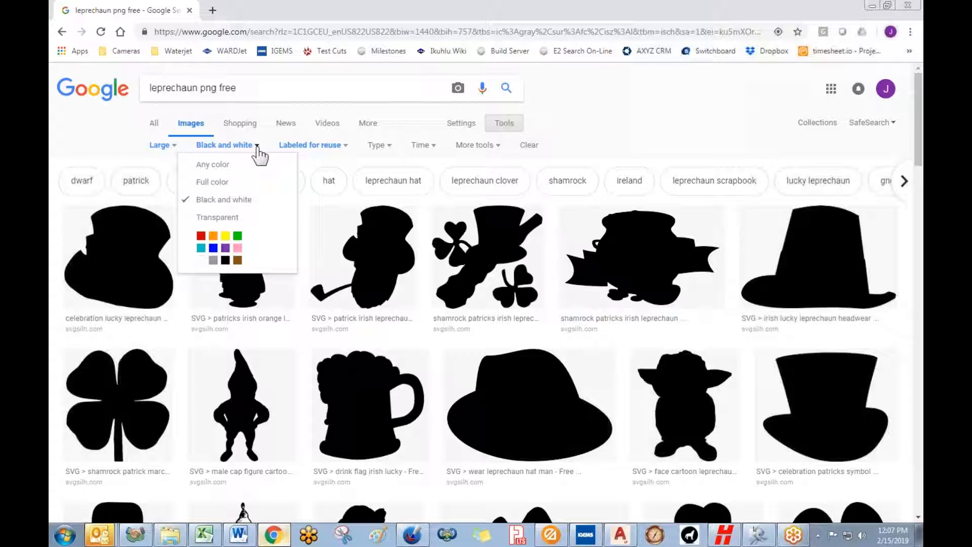
{"action": "left_click", "coordinate": [174, 148]}
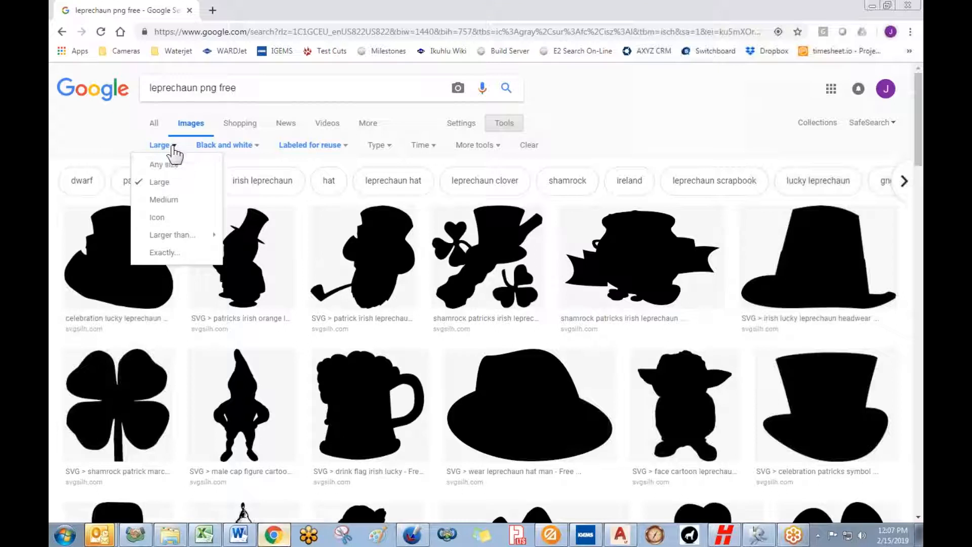
{"action": "left_click", "coordinate": [174, 150]}
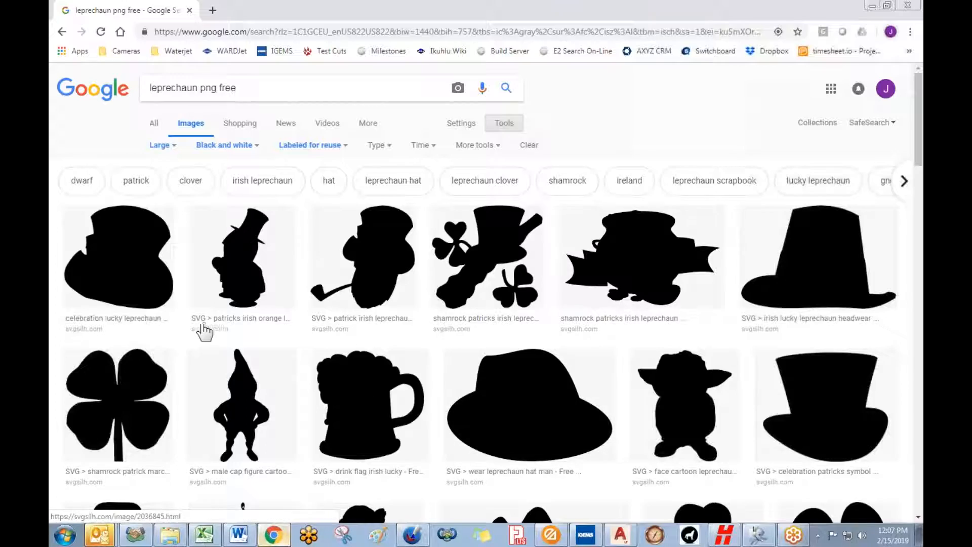
{"action": "scroll", "coordinate": [202, 330], "scroll_direction": "down", "scroll_amount": 4}
{"action": "scroll", "coordinate": [204, 324], "scroll_direction": "down", "scroll_amount": 15}
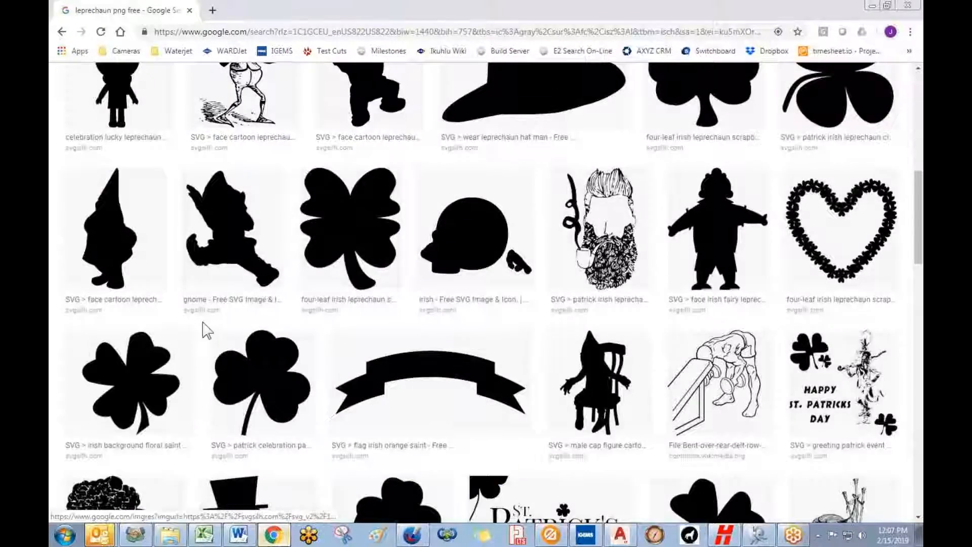
{"action": "scroll", "coordinate": [262, 369], "scroll_direction": "up", "scroll_amount": 6}
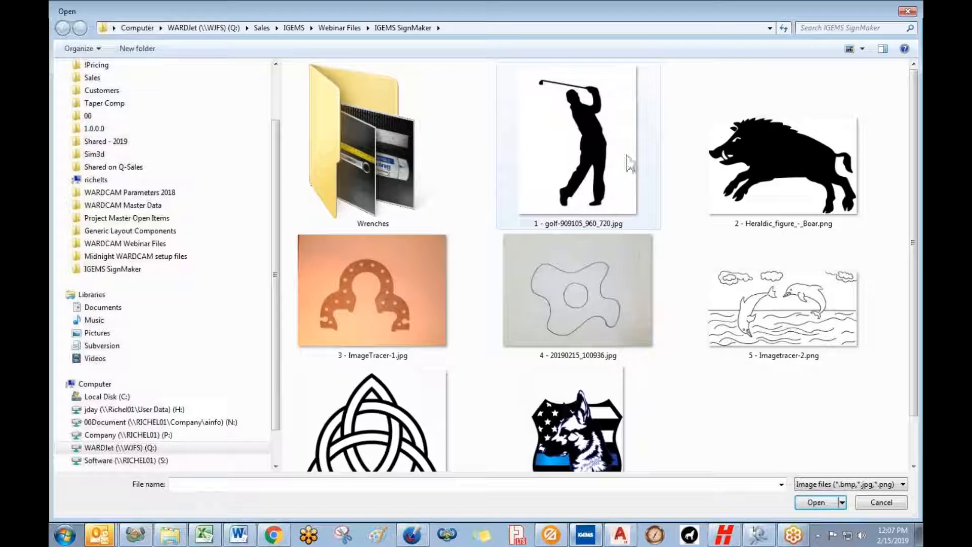
- Load the image 1 - golf-909105_960_720.jpg into the Image tracer and maximize the tracer window
{"action": "left_click", "coordinate": [598, 140]}
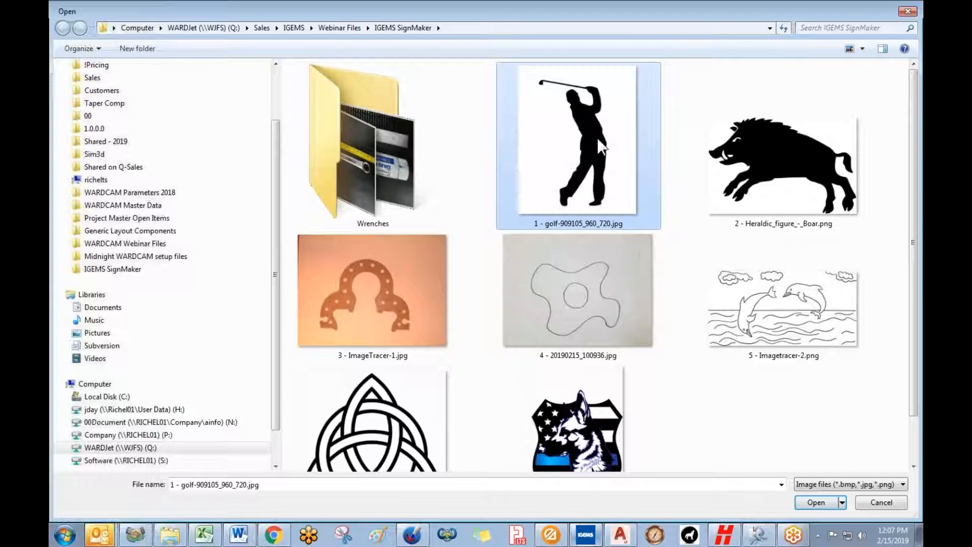
{"action": "left_click", "coordinate": [816, 504]}
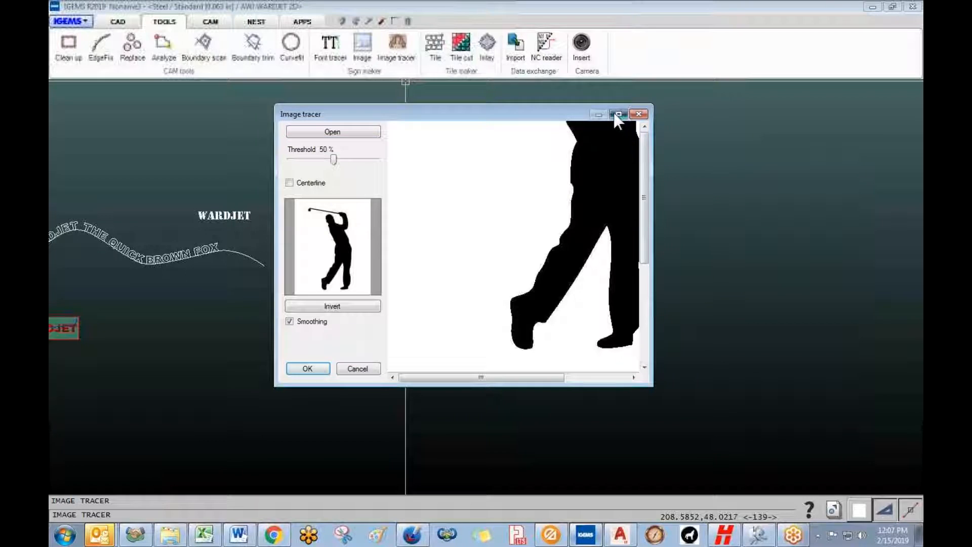
{"action": "left_click", "coordinate": [619, 114]}
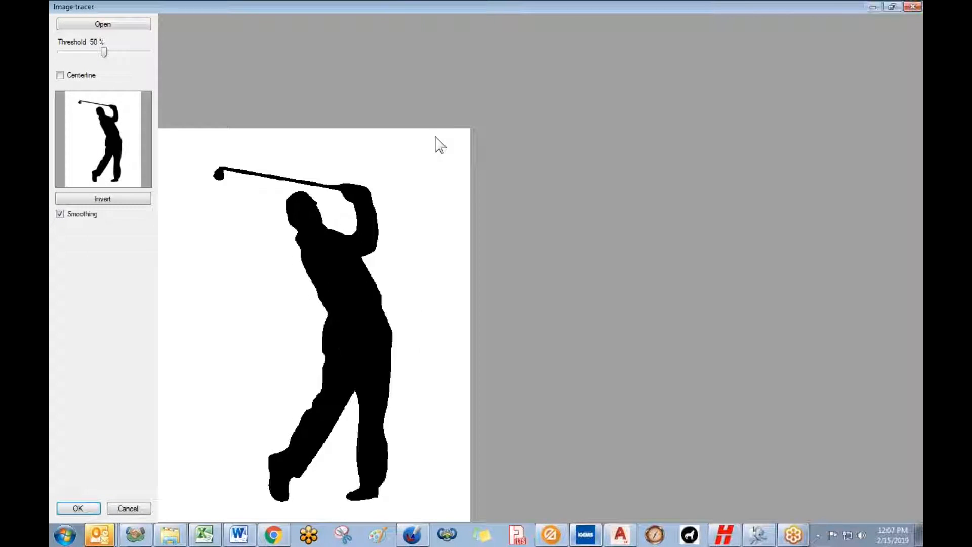
{"action": "scroll", "coordinate": [267, 280], "scroll_direction": "up", "scroll_amount": 1}
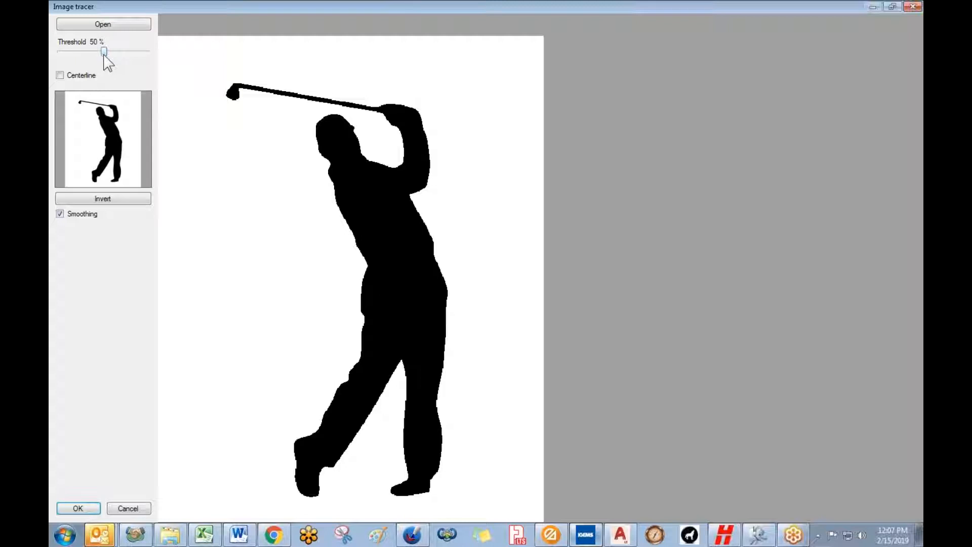
- Try inverting the golfer image and restore its original black-on-white appearance, keeping the threshold at 50 %
{"action": "mouse_move", "coordinate": [101, 53]}
{"action": "left_mouse_down"}
{"action": "mouse_move", "coordinate": [76, 53]}
{"action": "mouse_move", "coordinate": [104, 54]}
{"action": "left_mouse_up"}
{"action": "left_click", "coordinate": [127, 198]}
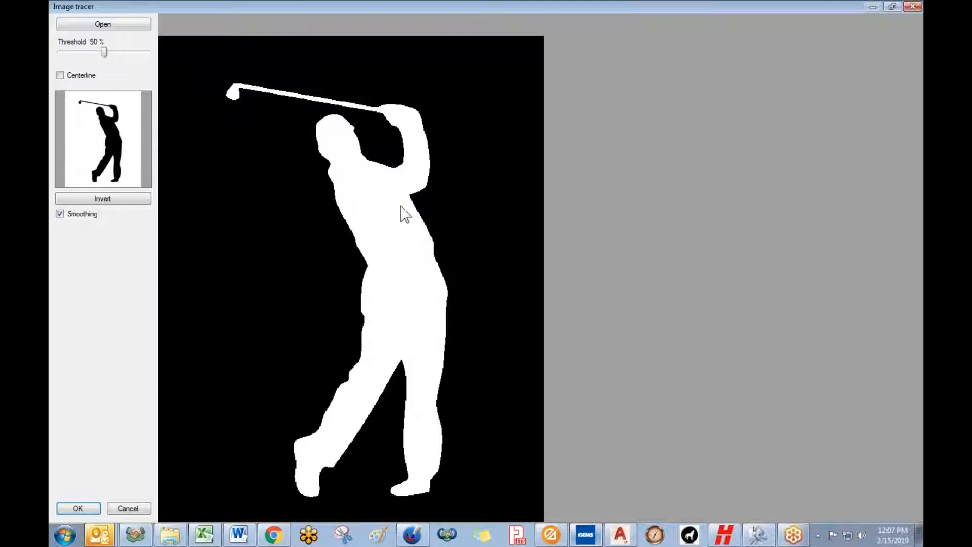
{"action": "left_click", "coordinate": [115, 199]}
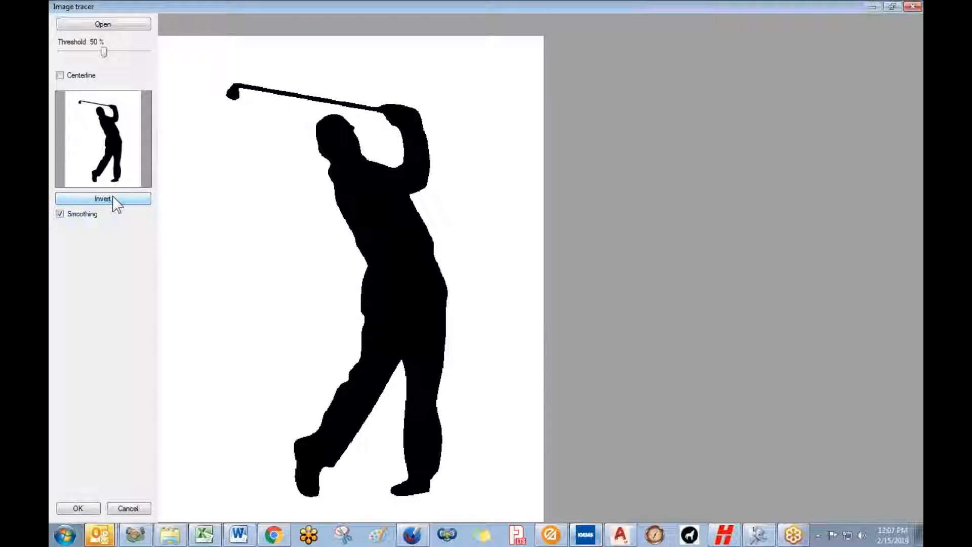
{"action": "left_click", "coordinate": [115, 199]}
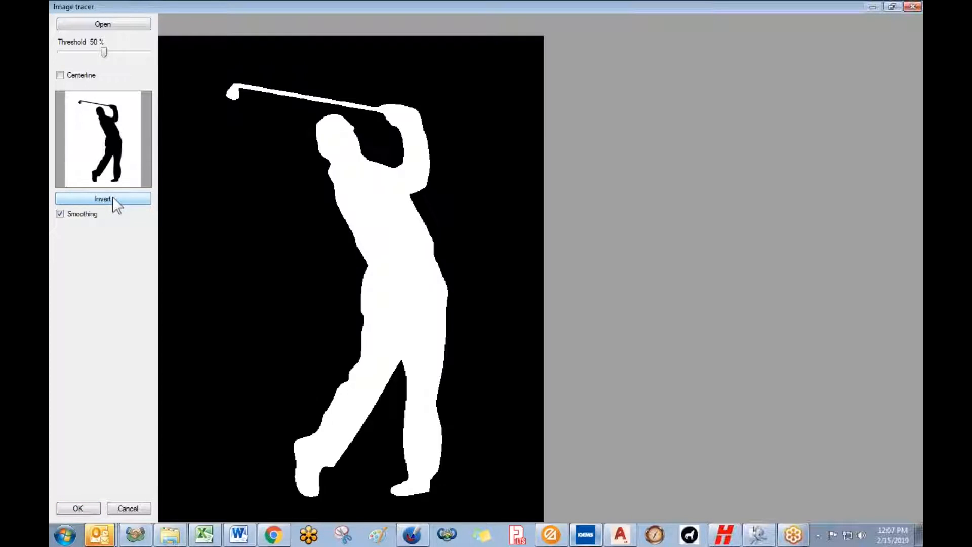
{"action": "left_click", "coordinate": [113, 199]}
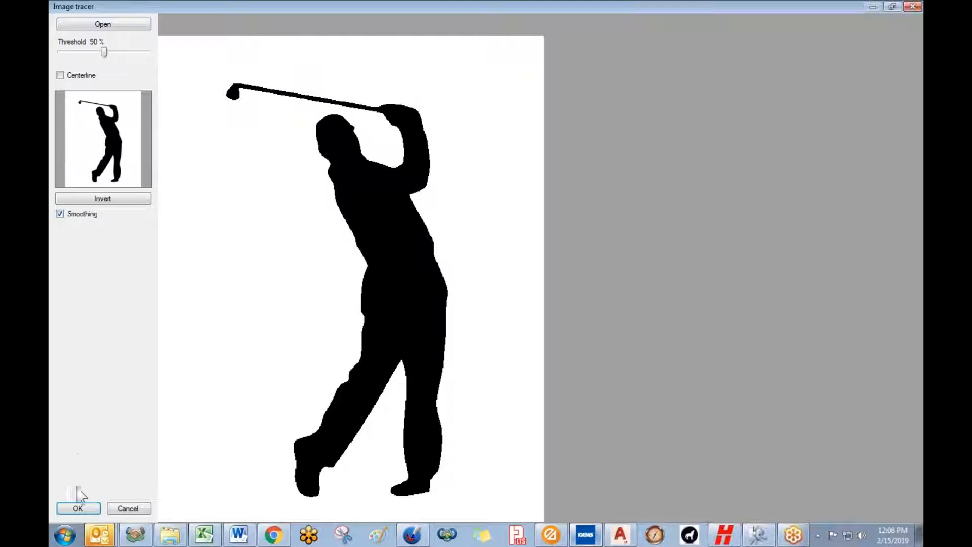
- Trace the golfer silhouette with smoothing on and place its outline to the right of the Stencil WARDJET text
{"action": "left_click", "coordinate": [79, 508]}
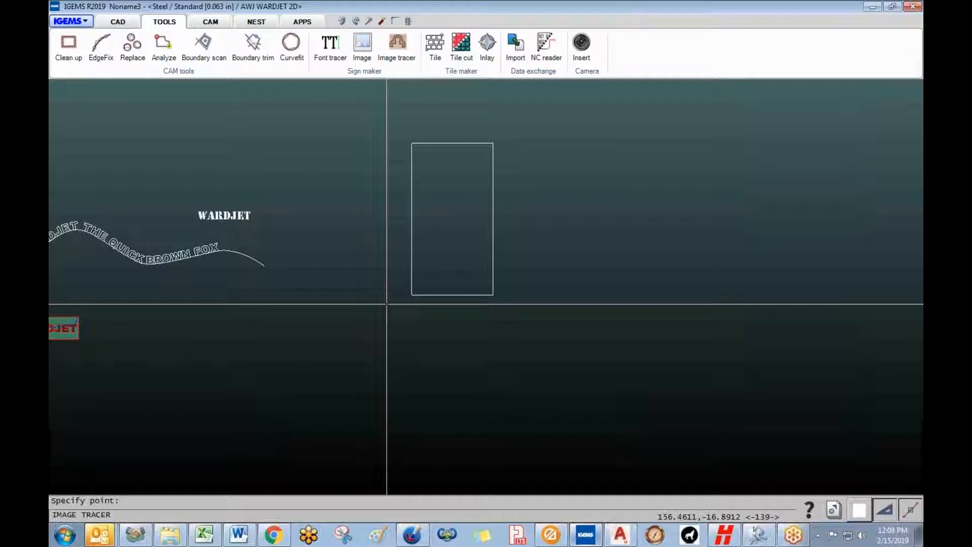
{"action": "left_click", "coordinate": [424, 300]}
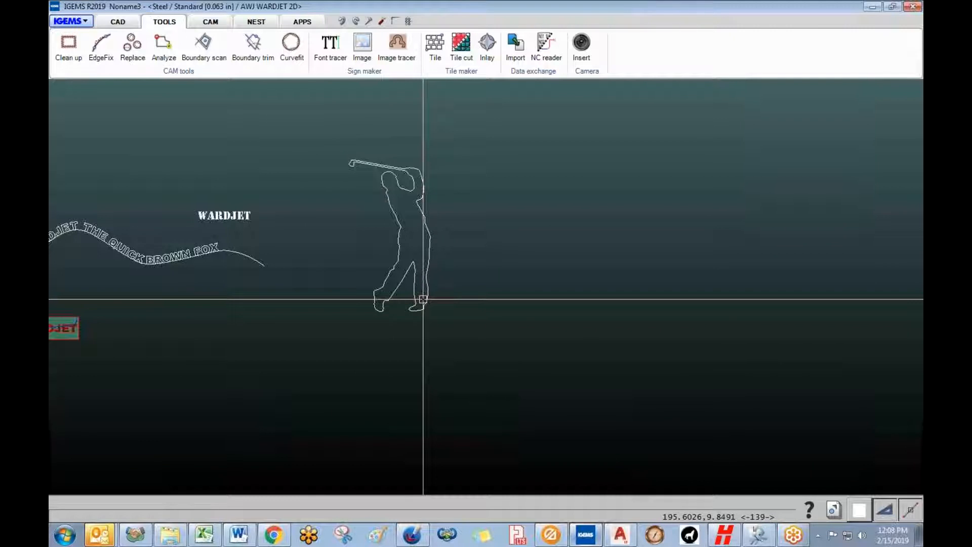
- Select the traced golfer outline and examine its vertices up close
{"action": "scroll", "coordinate": [385, 167], "scroll_direction": "up", "scroll_amount": 8}
{"action": "scroll", "coordinate": [456, 245], "scroll_direction": "down", "scroll_amount": 5}
{"action": "middle_click_drag", "start_coordinate": [386, 282], "coordinate": [363, 217]}
{"action": "scroll", "coordinate": [348, 379], "scroll_direction": "up", "scroll_amount": 3}
{"action": "left_click", "coordinate": [268, 359]}
{"action": "middle_click_drag", "start_coordinate": [267, 360], "coordinate": [312, 323]}
{"action": "scroll", "coordinate": [295, 269], "scroll_direction": "down", "scroll_amount": 9}
{"action": "scroll", "coordinate": [313, 326], "scroll_direction": "down", "scroll_amount": 1}
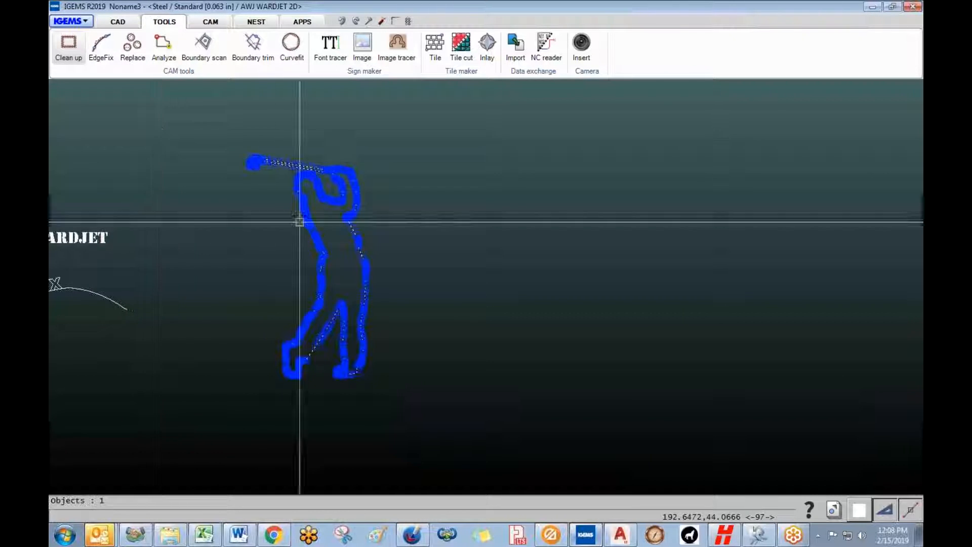
- Clean up the traced golfer outline at the default tolerance of 0 and select it to check its vertices
{"action": "left_click", "coordinate": [69, 46]}
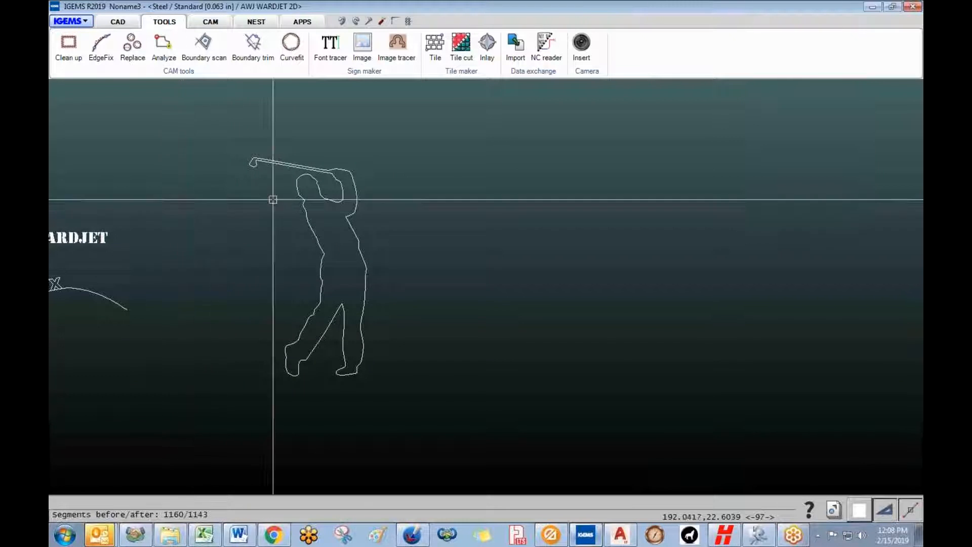
{"action": "left_click", "coordinate": [295, 163]}
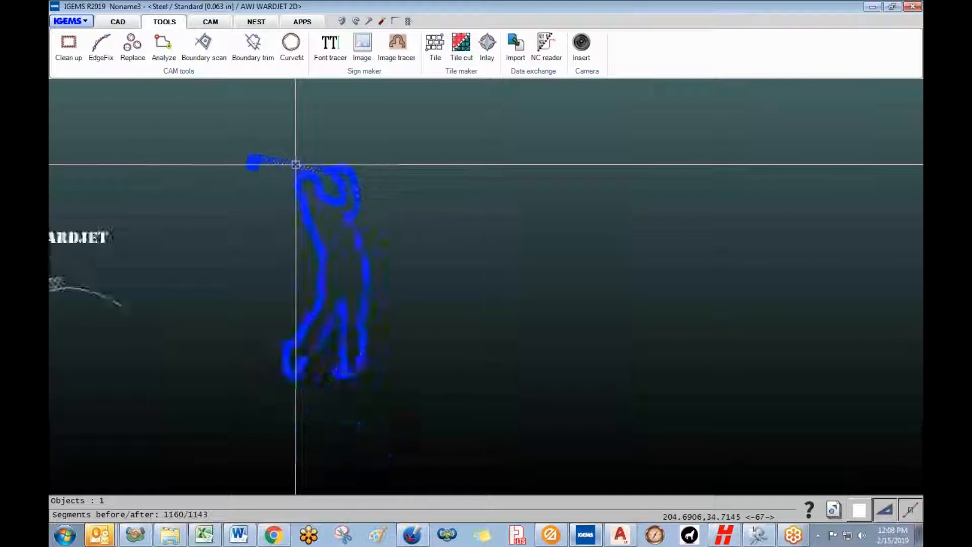
{"action": "scroll", "coordinate": [296, 164], "scroll_direction": "down", "scroll_amount": 1}
{"action": "key", "text": "Escape"}
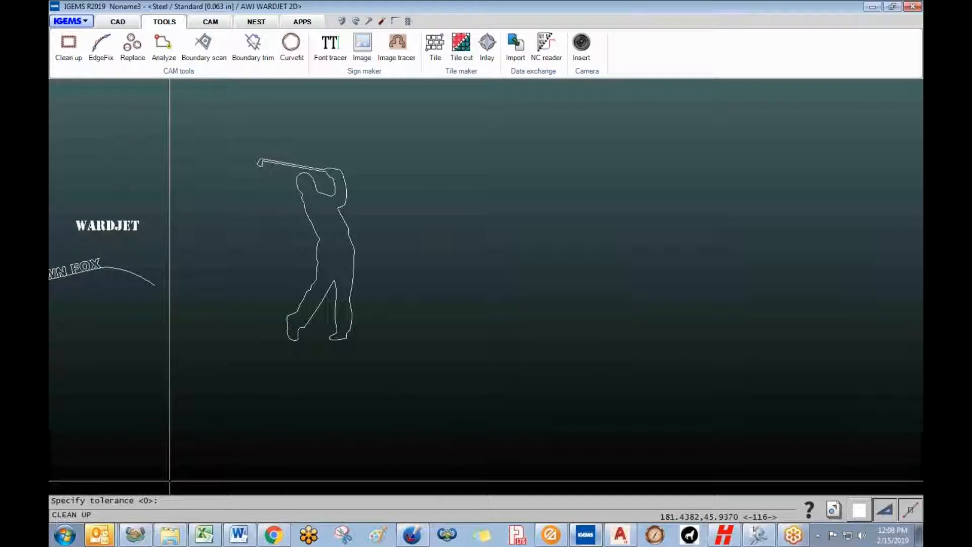
- Clean up the golfer outline again with a tolerance of .005
{"action": "type", "text": ".005"}
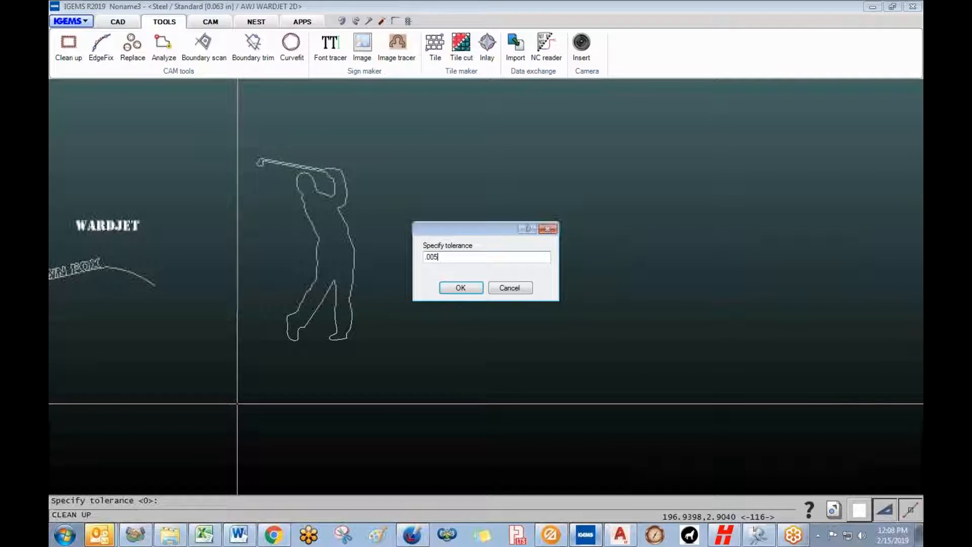
{"action": "key", "text": "Return"}
{"action": "left_click_drag", "start_coordinate": [242, 150], "coordinate": [394, 354]}
{"action": "key", "text": "Return"}
{"action": "scroll", "coordinate": [370, 344], "scroll_direction": "up", "scroll_amount": 5}
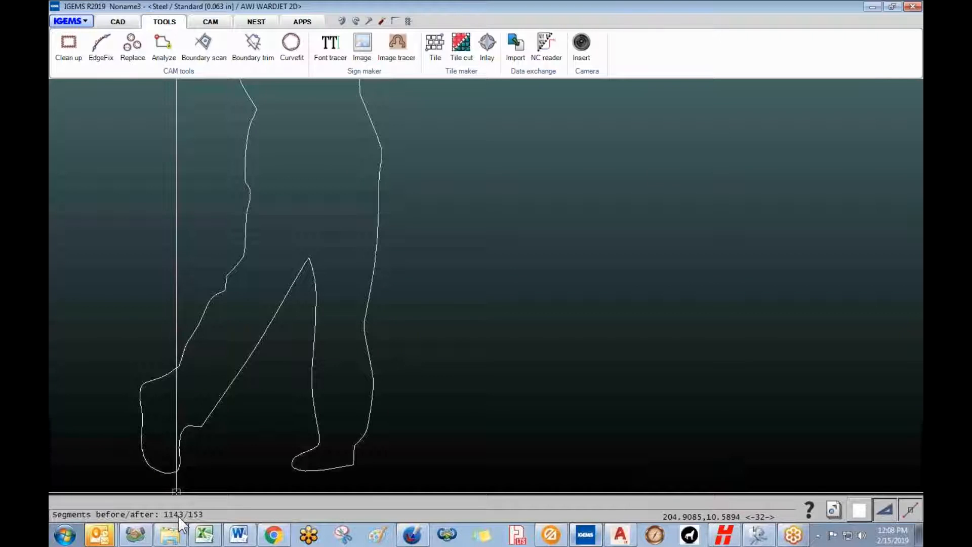
- Select the cleaned golfer outline and examine how its vertices are distributed around the body and legs
{"action": "left_click", "coordinate": [379, 323]}
{"action": "scroll", "coordinate": [385, 304], "scroll_direction": "down", "scroll_amount": 4}
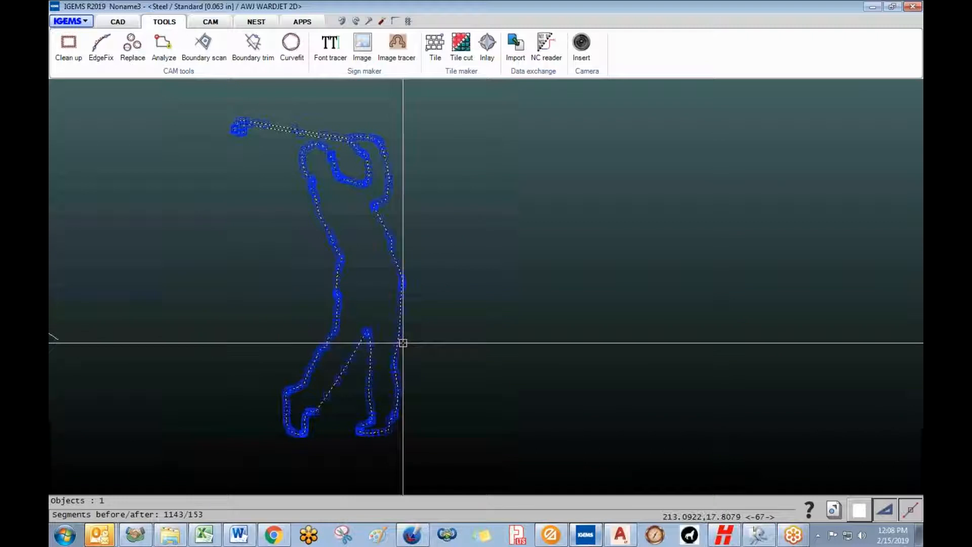
{"action": "scroll", "coordinate": [359, 336], "scroll_direction": "up", "scroll_amount": 6}
{"action": "scroll", "coordinate": [396, 333], "scroll_direction": "down", "scroll_amount": 6}
{"action": "scroll", "coordinate": [357, 353], "scroll_direction": "up", "scroll_amount": 2}
{"action": "scroll", "coordinate": [344, 380], "scroll_direction": "down", "scroll_amount": 5}
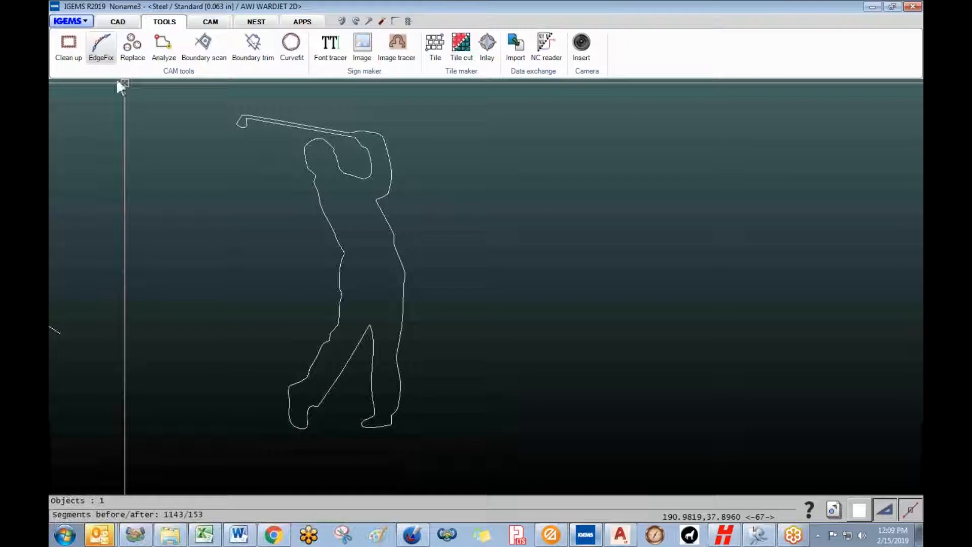
- Use EdgeFix to replace the small notch on the inner edge of the golfer's back foot with a smooth arc
{"action": "left_click", "coordinate": [100, 47]}
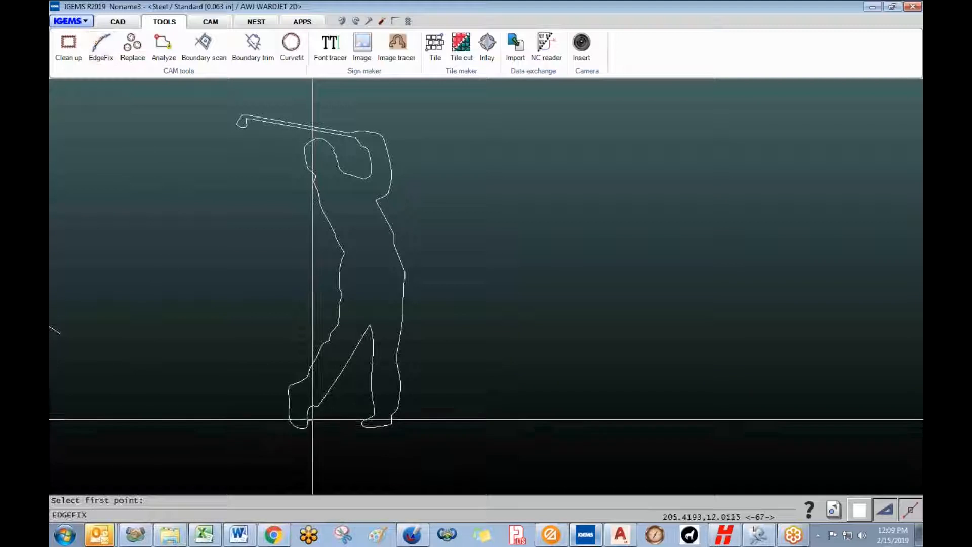
{"action": "scroll", "coordinate": [375, 420], "scroll_direction": "up", "scroll_amount": 4}
{"action": "scroll", "coordinate": [252, 319], "scroll_direction": "up", "scroll_amount": 5}
{"action": "scroll", "coordinate": [205, 265], "scroll_direction": "down", "scroll_amount": 3}
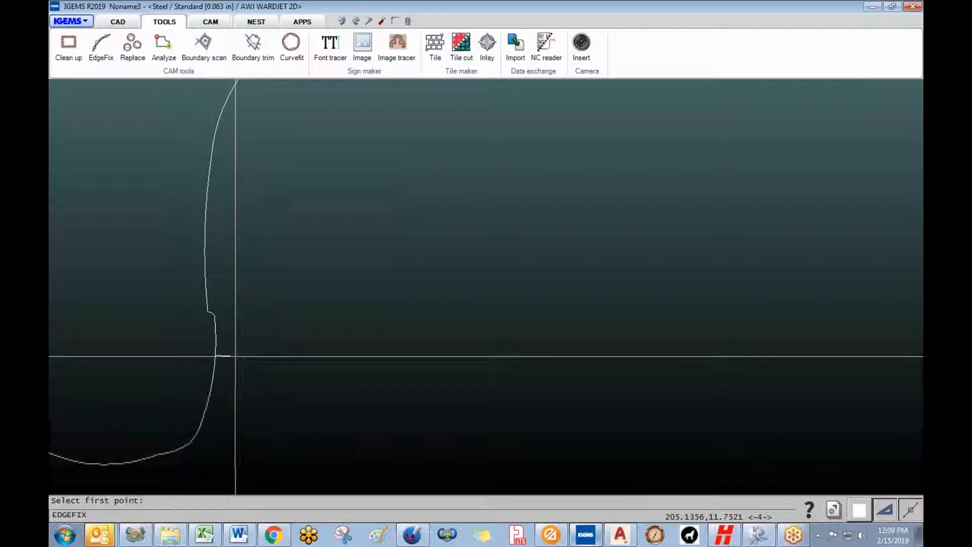
{"action": "left_click", "coordinate": [207, 200]}
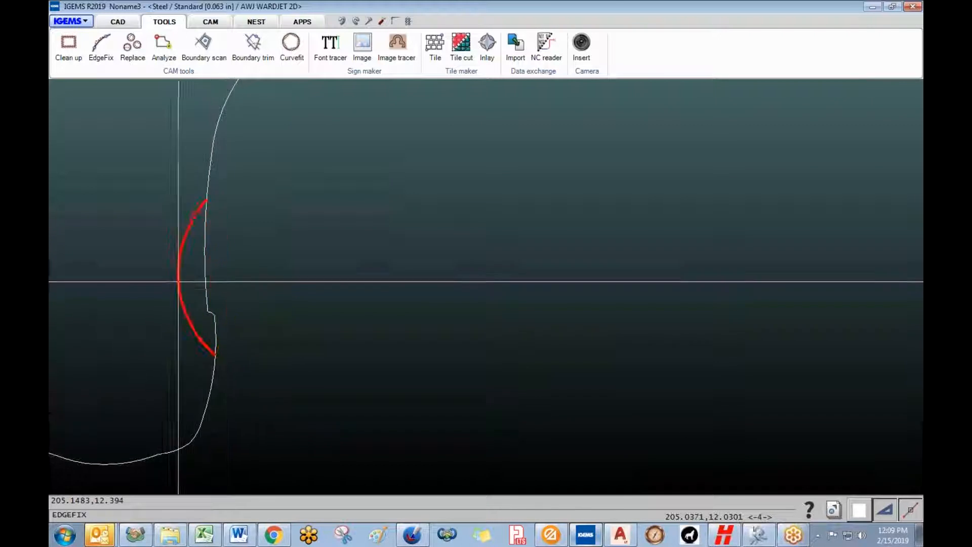
{"action": "left_click", "coordinate": [213, 288]}
- Use EdgeFix to round the toe of the golfer's front foot with a smooth arc, and end the command
{"action": "scroll", "coordinate": [247, 285], "scroll_direction": "down", "scroll_amount": 8}
{"action": "middle_click_drag", "start_coordinate": [269, 293], "coordinate": [102, 380]}
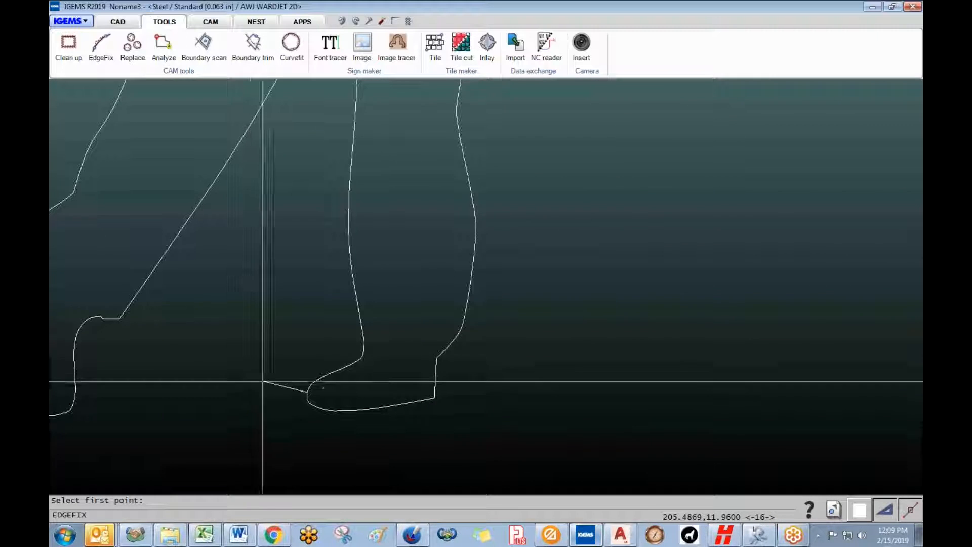
{"action": "scroll", "coordinate": [474, 369], "scroll_direction": "up", "scroll_amount": 5}
{"action": "scroll", "coordinate": [471, 358], "scroll_direction": "down", "scroll_amount": 4}
{"action": "scroll", "coordinate": [334, 244], "scroll_direction": "up", "scroll_amount": 3}
{"action": "scroll", "coordinate": [331, 237], "scroll_direction": "down", "scroll_amount": 3}
{"action": "middle_click_drag", "start_coordinate": [351, 326], "coordinate": [383, 166]}
{"action": "scroll", "coordinate": [382, 446], "scroll_direction": "up", "scroll_amount": 5}
{"action": "left_click", "coordinate": [192, 380]}
{"action": "left_click", "coordinate": [188, 282]}
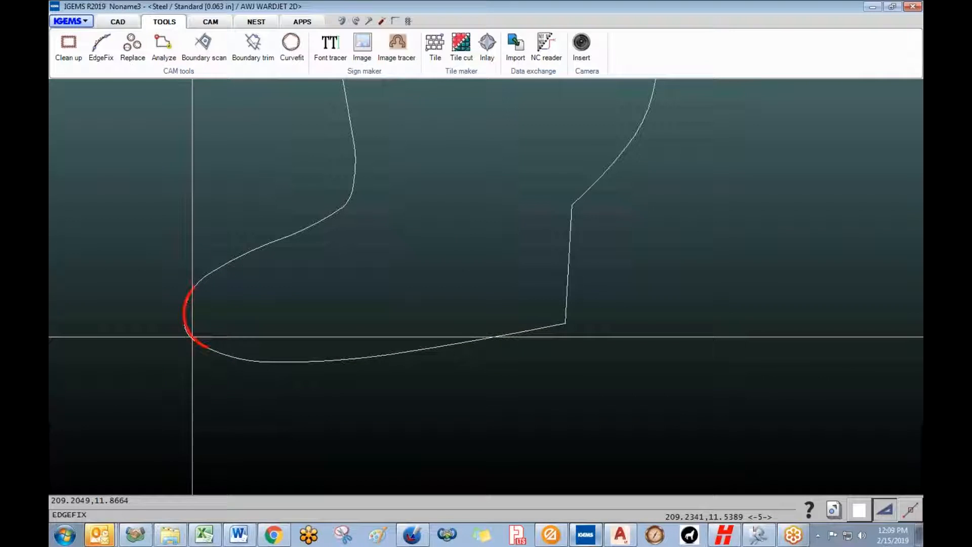
{"action": "scroll", "coordinate": [197, 338], "scroll_direction": "down", "scroll_amount": 8}
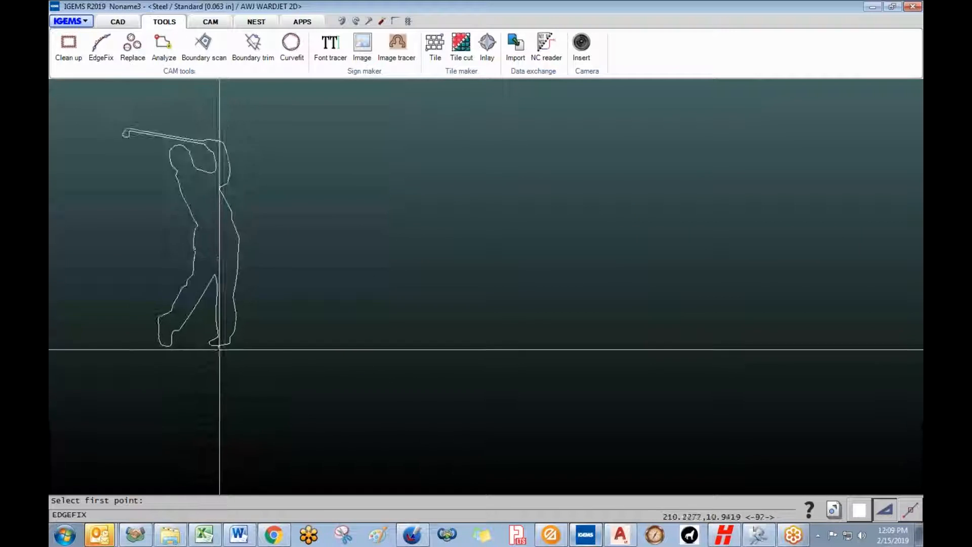
{"action": "key", "text": "Escape"}
- Trace 2 - Heraldic_figure_-_Boar.png at 50 % threshold with smoothing on and place its outline to the right of the golfer
{"action": "scroll", "coordinate": [286, 361], "scroll_direction": "down", "scroll_amount": 1}
{"action": "scroll", "coordinate": [286, 361], "scroll_direction": "up", "scroll_amount": 4}
{"action": "middle_click_drag", "start_coordinate": [301, 370], "coordinate": [280, 366]}
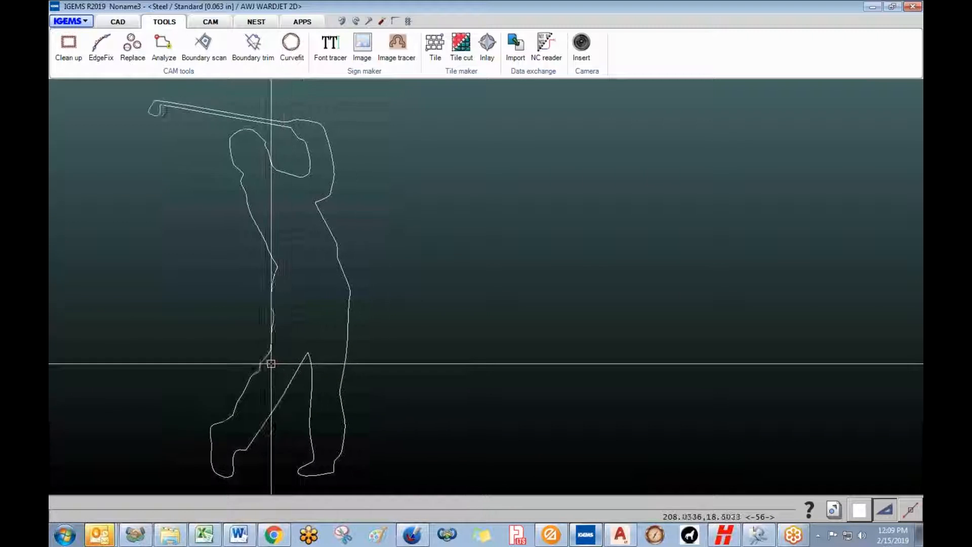
{"action": "middle_click_drag", "start_coordinate": [237, 283], "coordinate": [183, 264]}
{"action": "scroll", "coordinate": [227, 295], "scroll_direction": "down", "scroll_amount": 1}
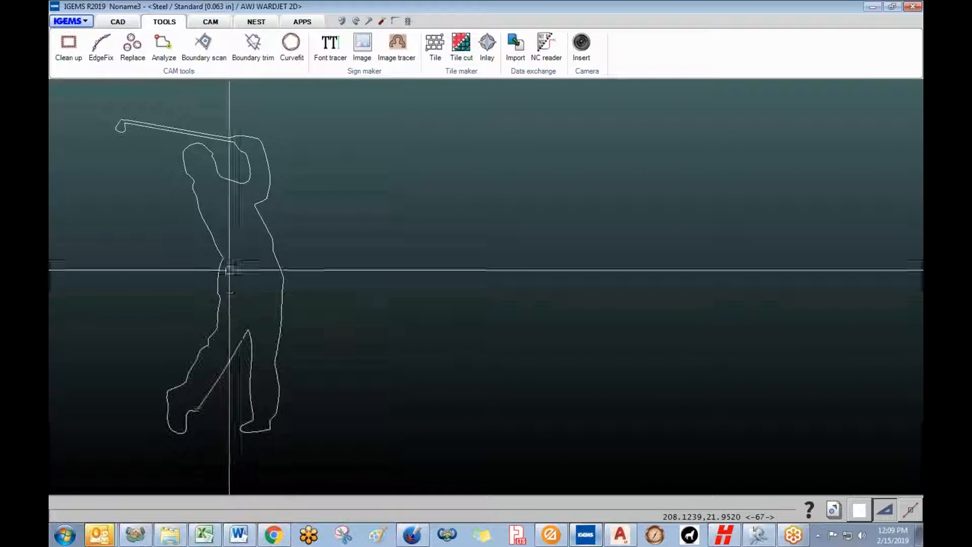
{"action": "left_click", "coordinate": [397, 44]}
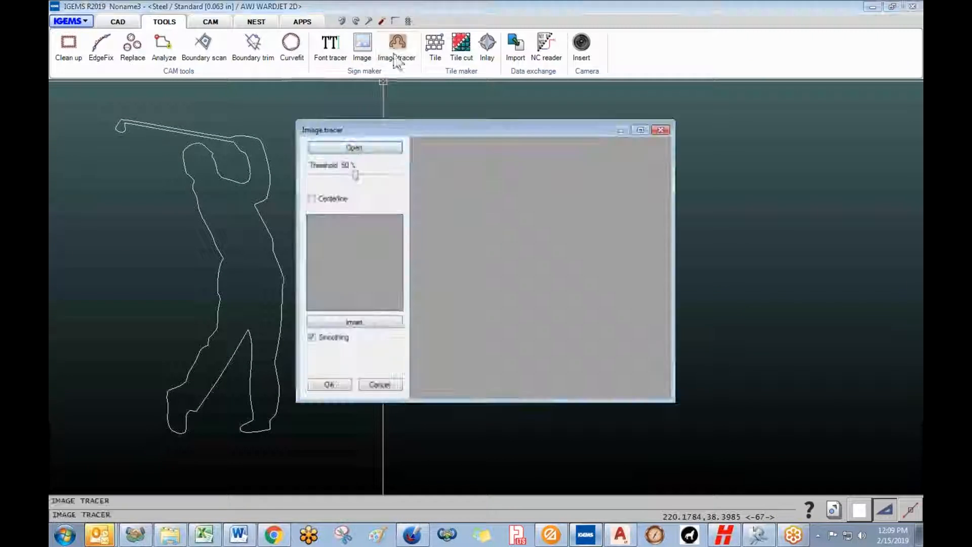
{"action": "left_click", "coordinate": [356, 147]}
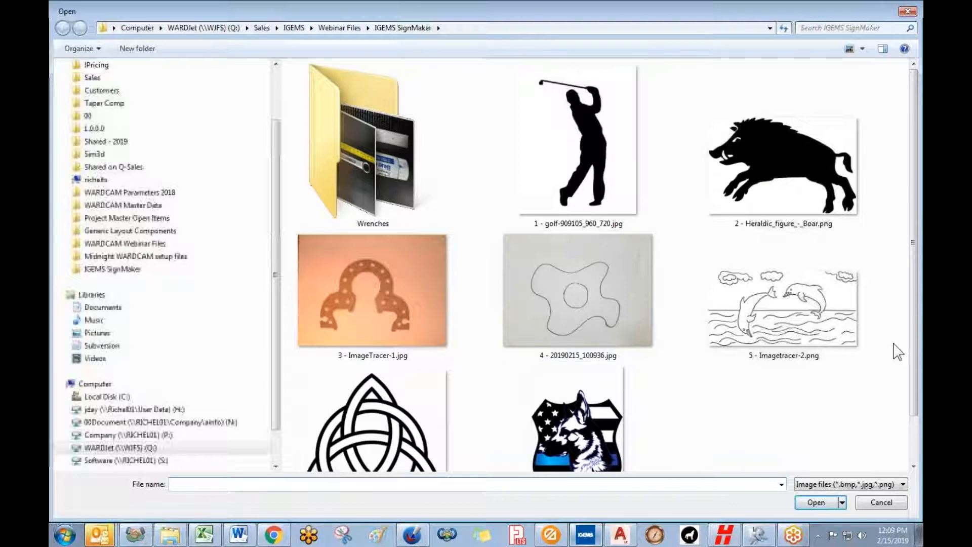
{"action": "left_click", "coordinate": [812, 191]}
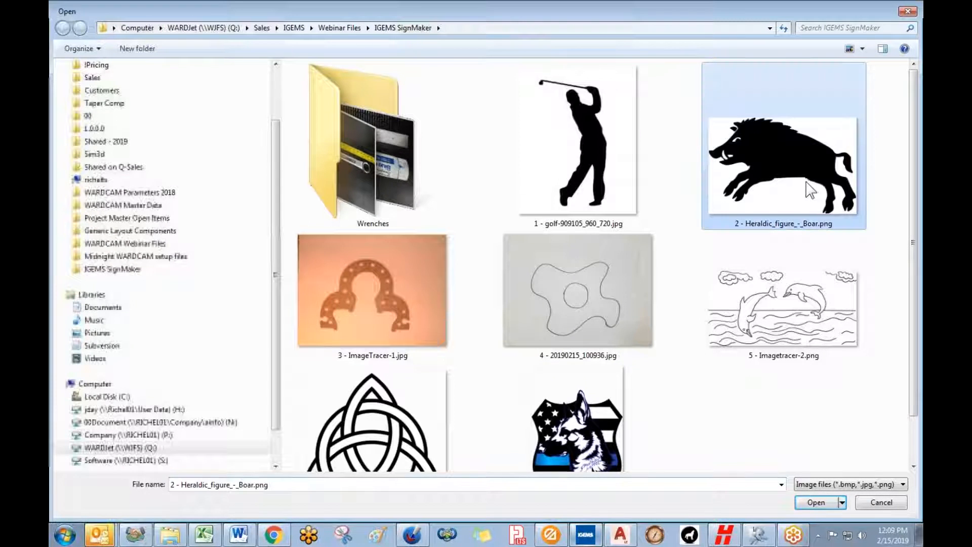
{"action": "left_click", "coordinate": [816, 501]}
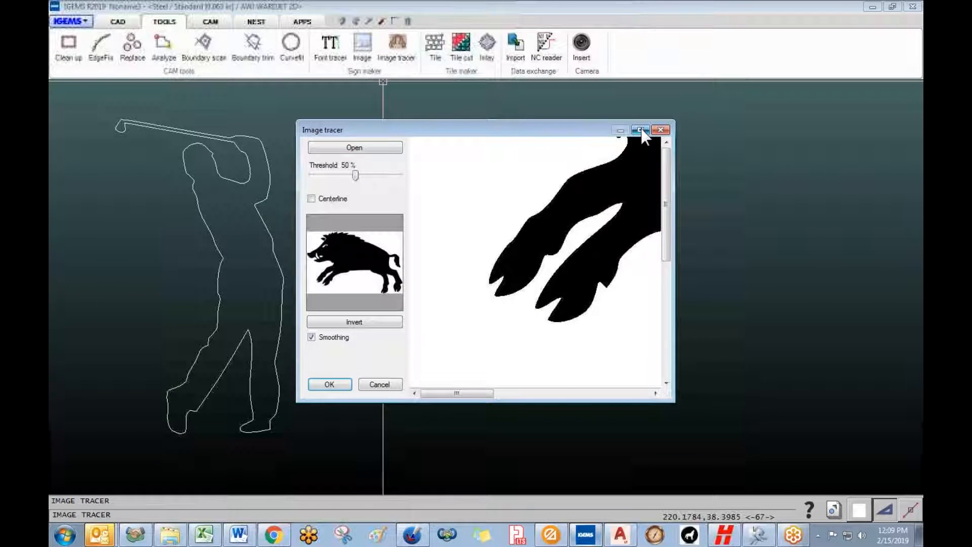
{"action": "left_click", "coordinate": [641, 130]}
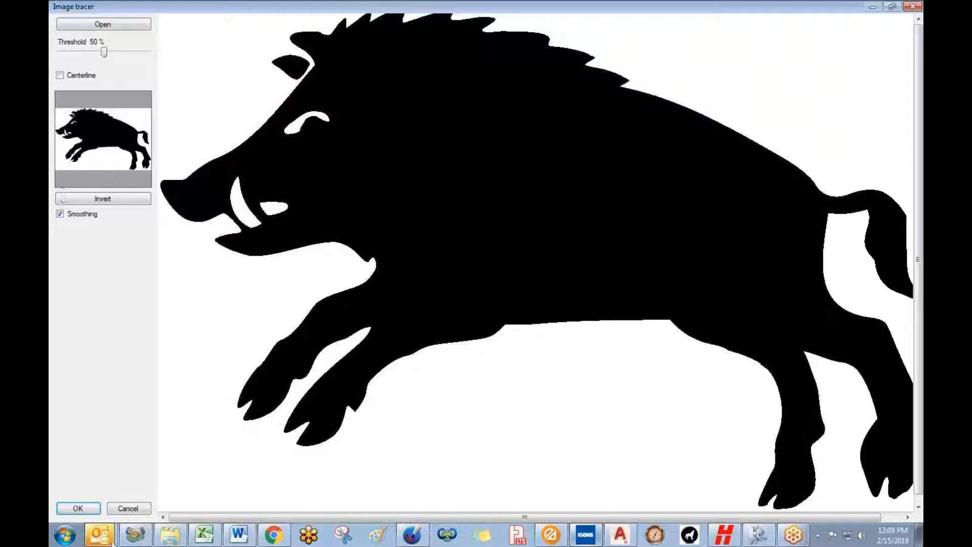
{"action": "left_click", "coordinate": [79, 509]}
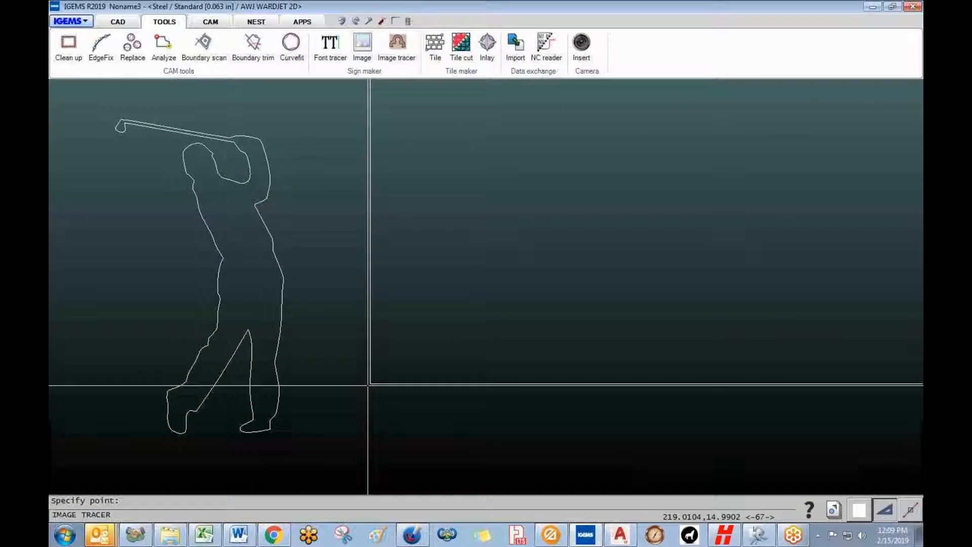
{"action": "left_click", "coordinate": [361, 423]}
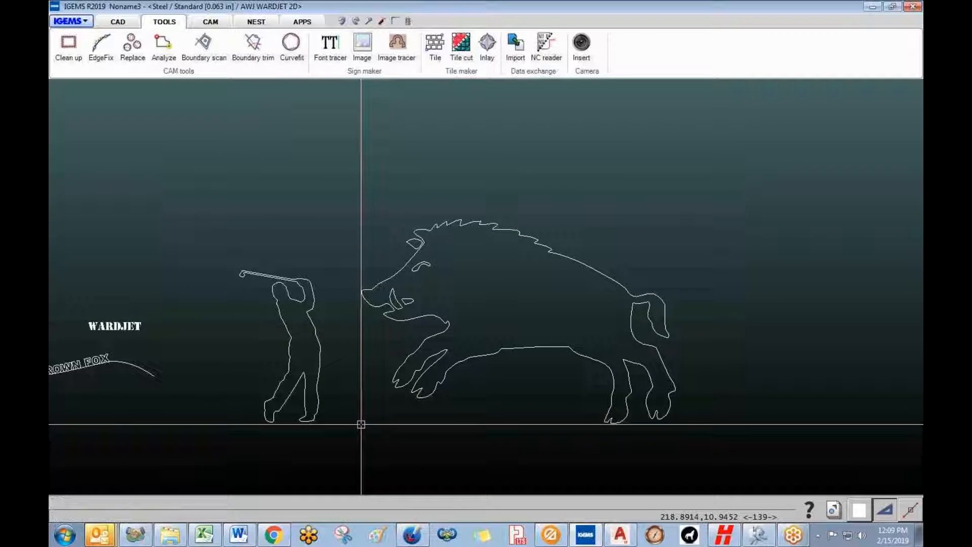
- Select all of the traced boar's contours and change their color to standard yellow
{"action": "scroll", "coordinate": [430, 410], "scroll_direction": "up", "scroll_amount": 3}
{"action": "left_click_drag", "start_coordinate": [221, 138], "coordinate": [616, 495]}
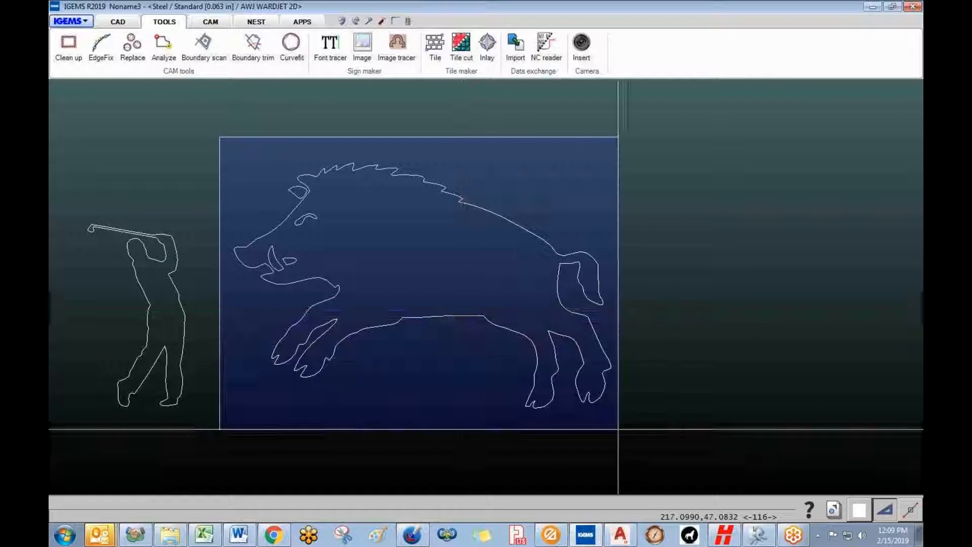
{"action": "left_click", "coordinate": [860, 511]}
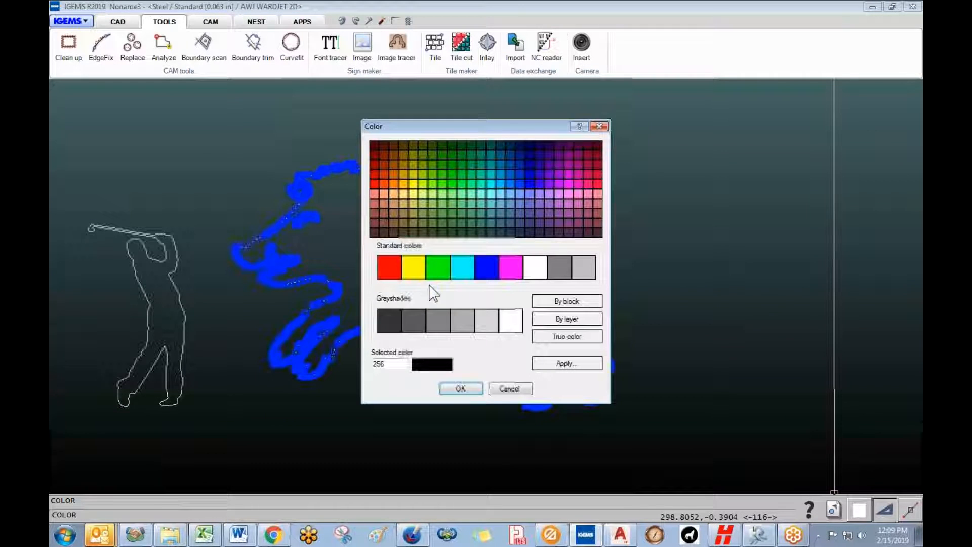
{"action": "left_click", "coordinate": [461, 389]}
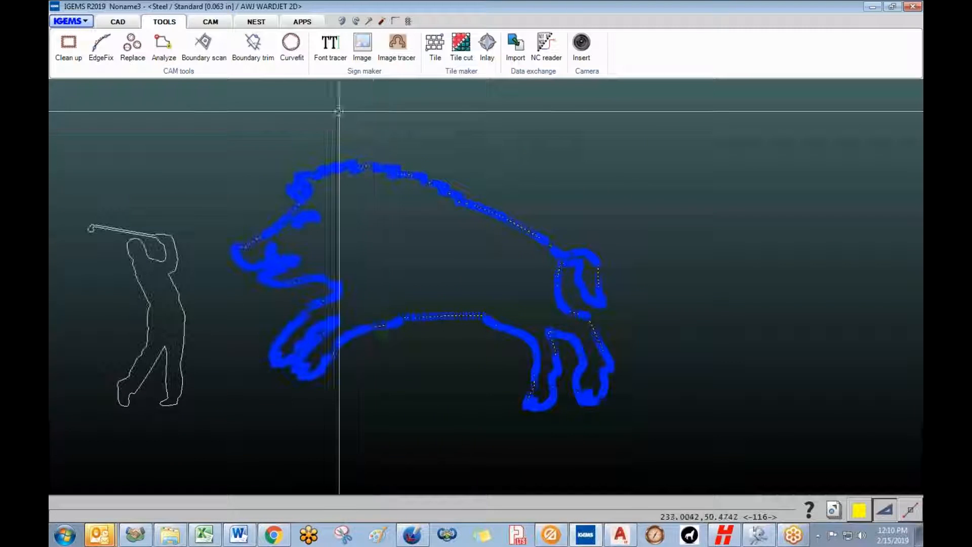
- Group the yellow boar's contours into one object and check its head details
{"action": "left_click", "coordinate": [118, 22]}
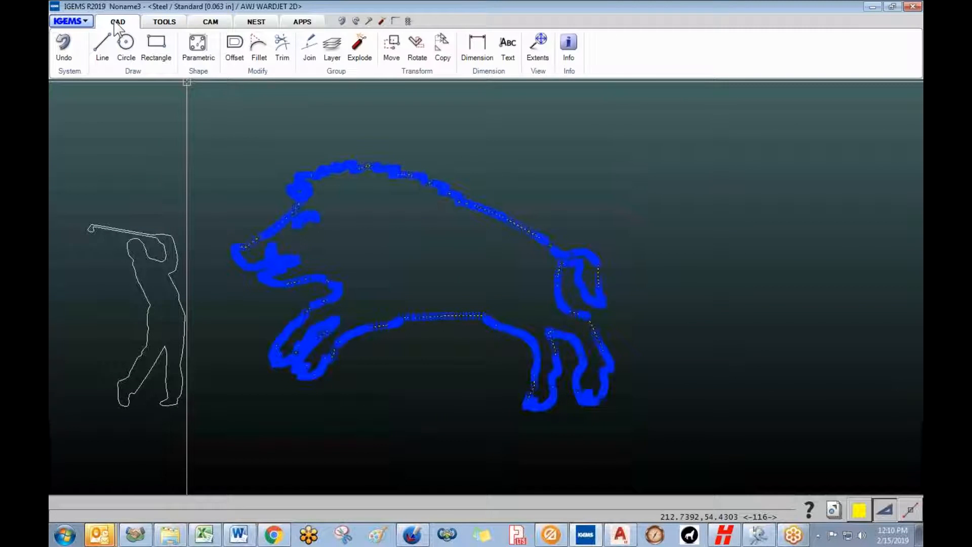
{"action": "left_click", "coordinate": [333, 74]}
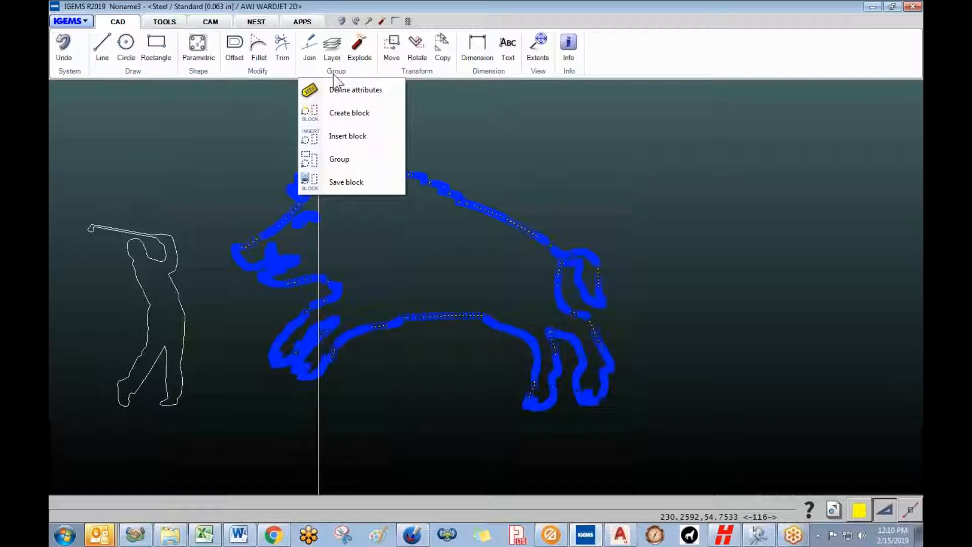
{"action": "left_click", "coordinate": [339, 160]}
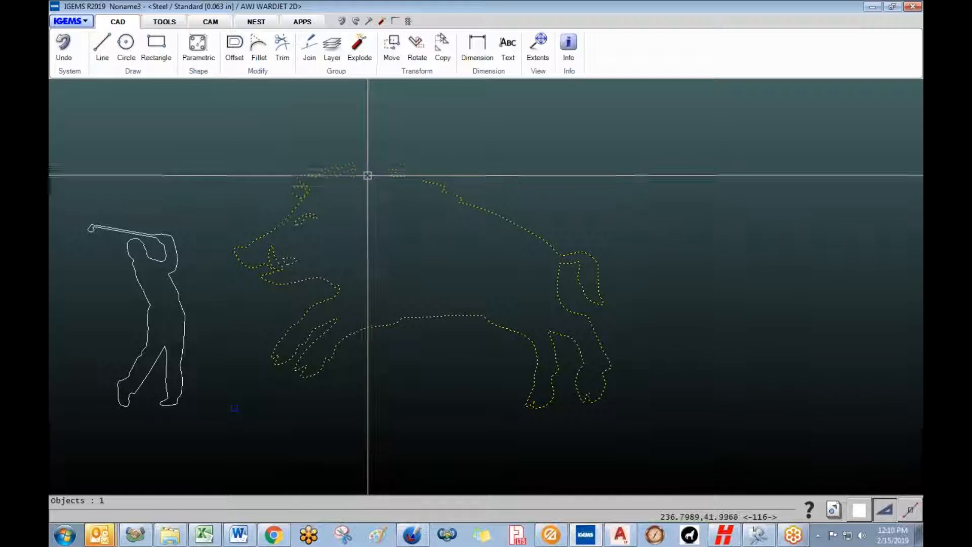
{"action": "scroll", "coordinate": [328, 230], "scroll_direction": "up", "scroll_amount": 4}
{"action": "scroll", "coordinate": [282, 196], "scroll_direction": "down", "scroll_amount": 4}
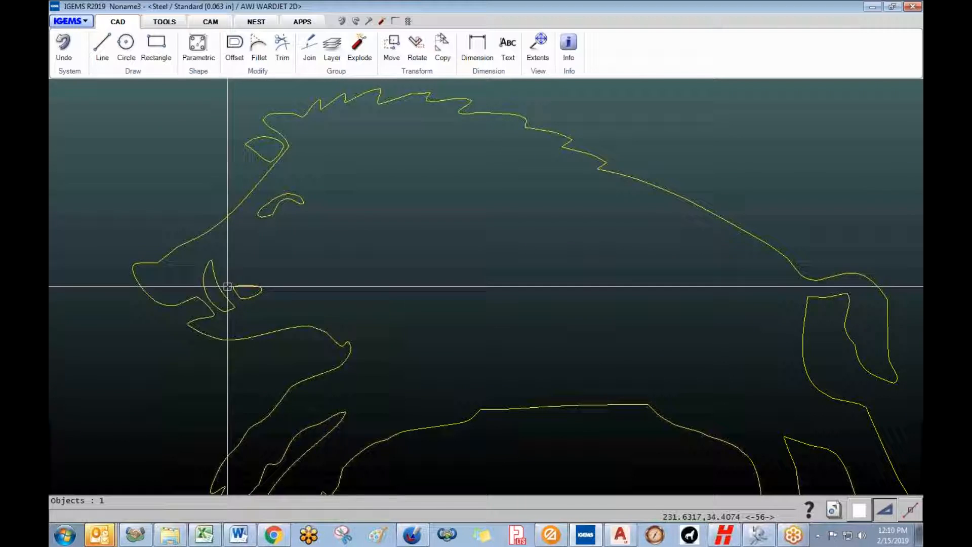
- Trace the 2 - Heraldic_figure_-_Boar.png image again and place the second boar outline to the right of the yellow one
{"action": "middle_click_drag", "start_coordinate": [333, 296], "coordinate": [248, 283]}
{"action": "scroll", "coordinate": [248, 282], "scroll_direction": "down", "scroll_amount": 2}
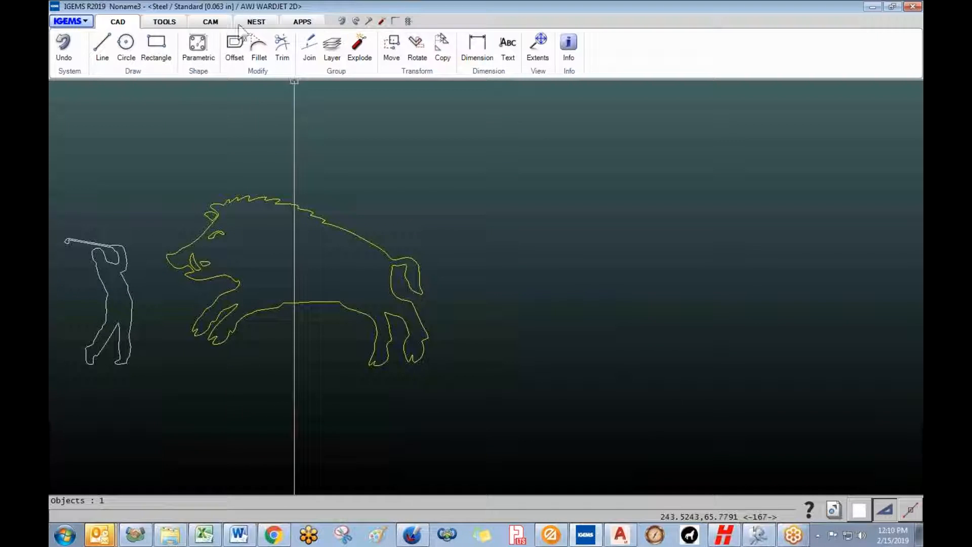
{"action": "left_click", "coordinate": [163, 21]}
{"action": "left_click", "coordinate": [398, 45]}
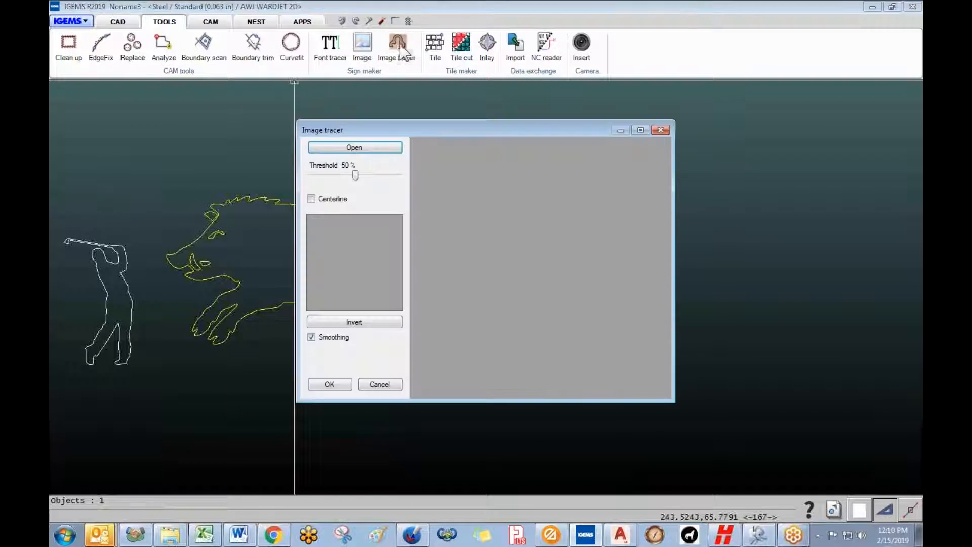
{"action": "left_click", "coordinate": [393, 157]}
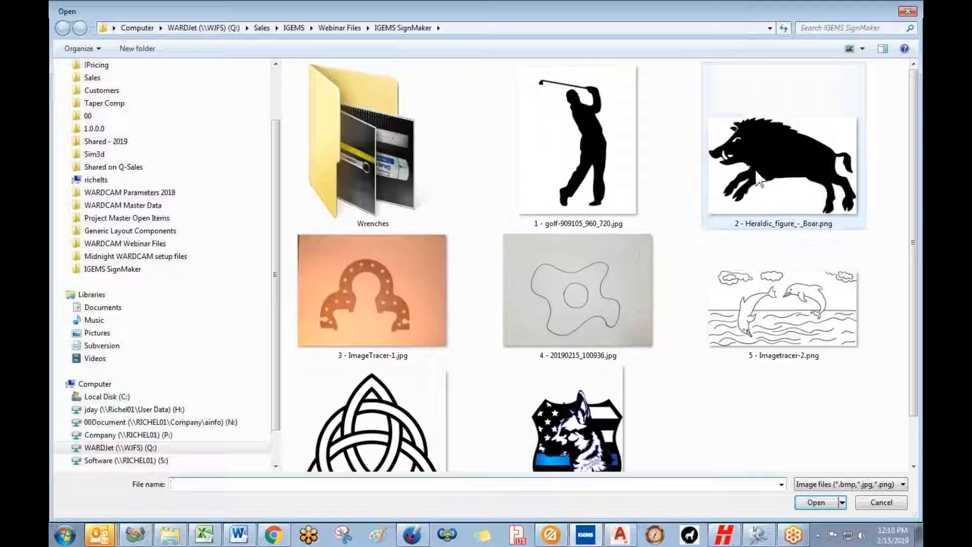
{"action": "left_click", "coordinate": [760, 180]}
{"action": "left_click", "coordinate": [816, 503]}
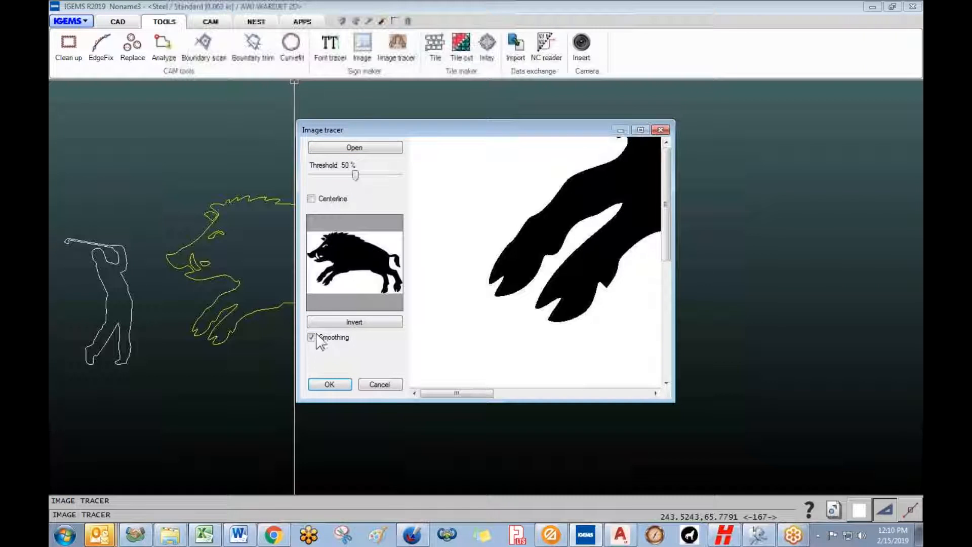
{"action": "left_click", "coordinate": [335, 384]}
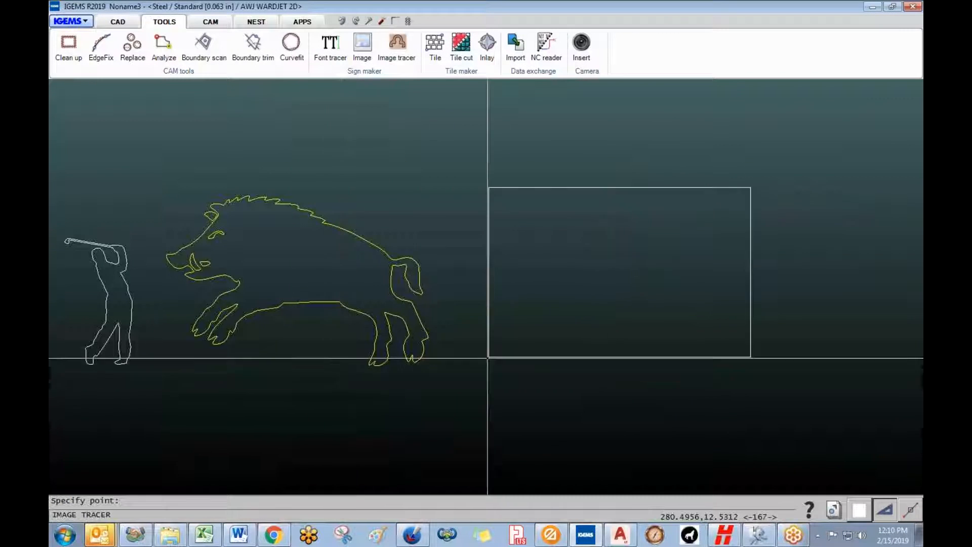
{"action": "left_click", "coordinate": [456, 362]}
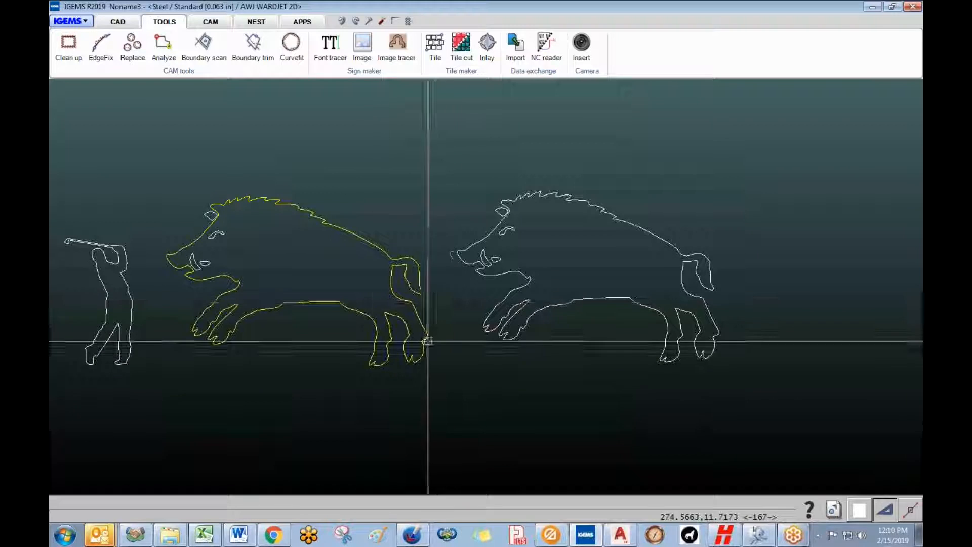
- Select all contours of the second traced boar, change their color to red and group them into one object
{"action": "left_click_drag", "start_coordinate": [584, 319], "coordinate": [682, 393]}
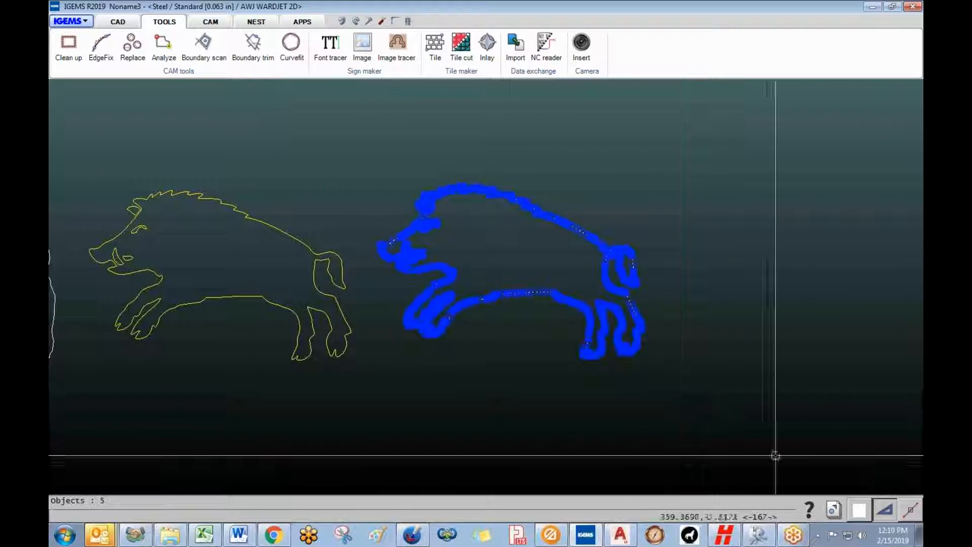
{"action": "left_click", "coordinate": [860, 513]}
{"action": "left_click", "coordinate": [461, 388]}
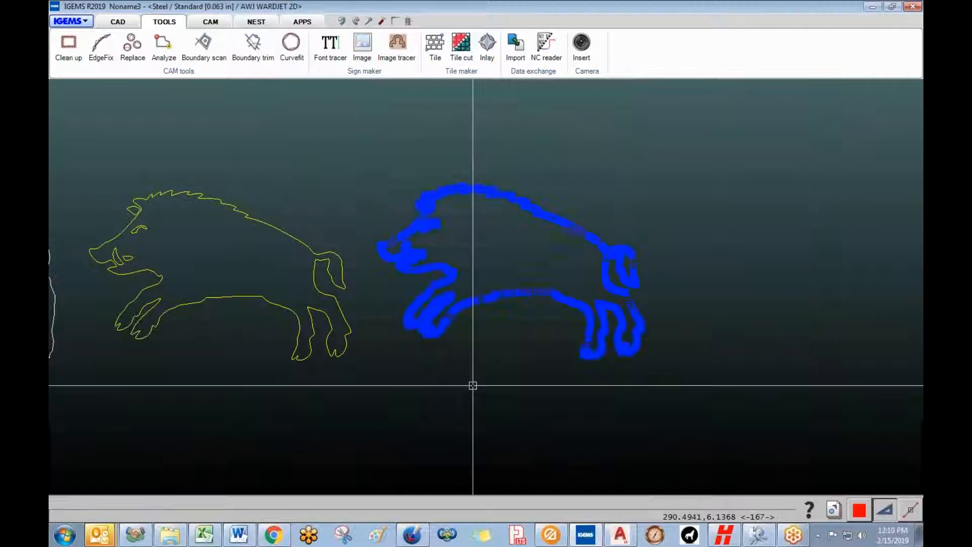
{"action": "left_click", "coordinate": [116, 23]}
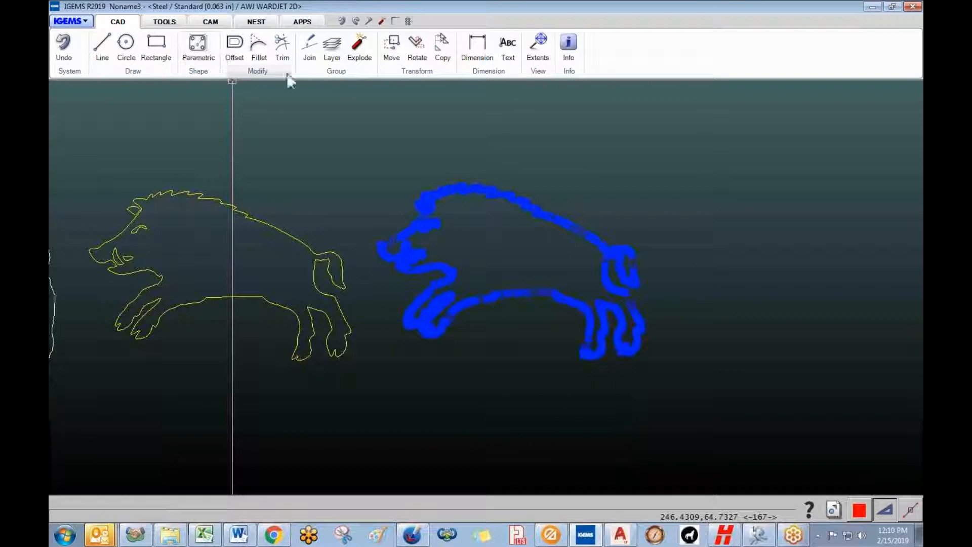
{"action": "left_click", "coordinate": [336, 71]}
{"action": "left_click", "coordinate": [338, 159]}
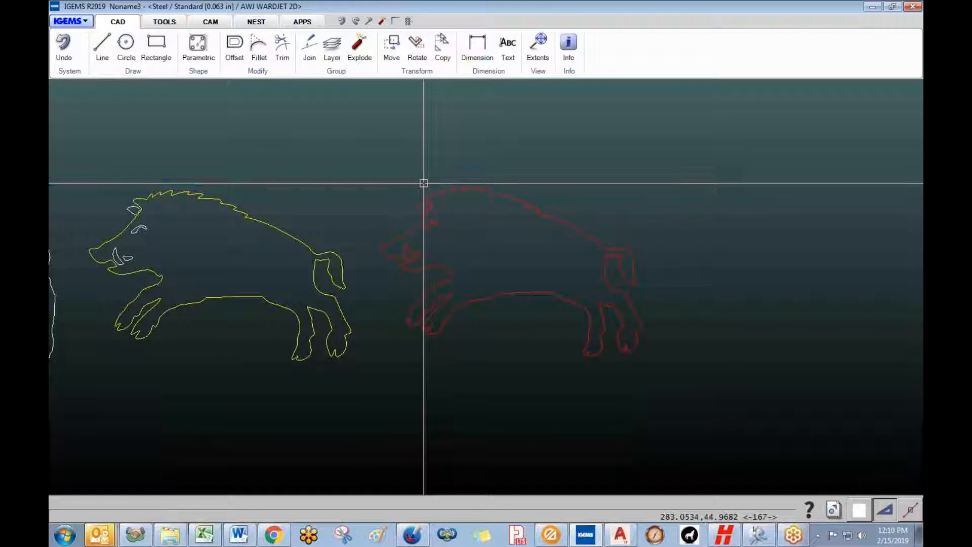
- Move the red boar outline onto the yellow boar, using the front hoof as the base point
{"action": "right_click", "coordinate": [439, 194]}
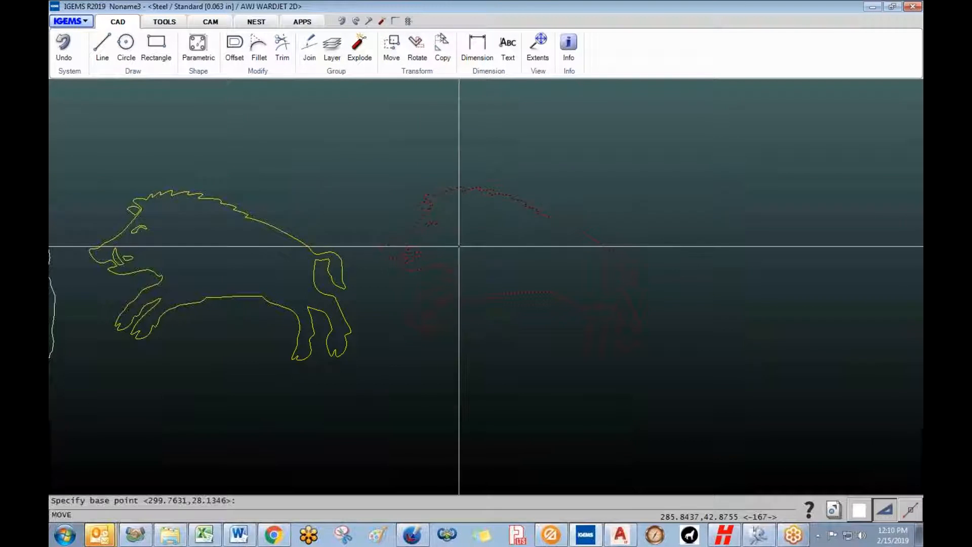
{"action": "left_click", "coordinate": [430, 332]}
{"action": "scroll", "coordinate": [223, 382], "scroll_direction": "down", "scroll_amount": 1}
{"action": "middle_click_drag", "start_coordinate": [223, 382], "coordinate": [383, 388]}
{"action": "scroll", "coordinate": [336, 380], "scroll_direction": "down", "scroll_amount": 2}
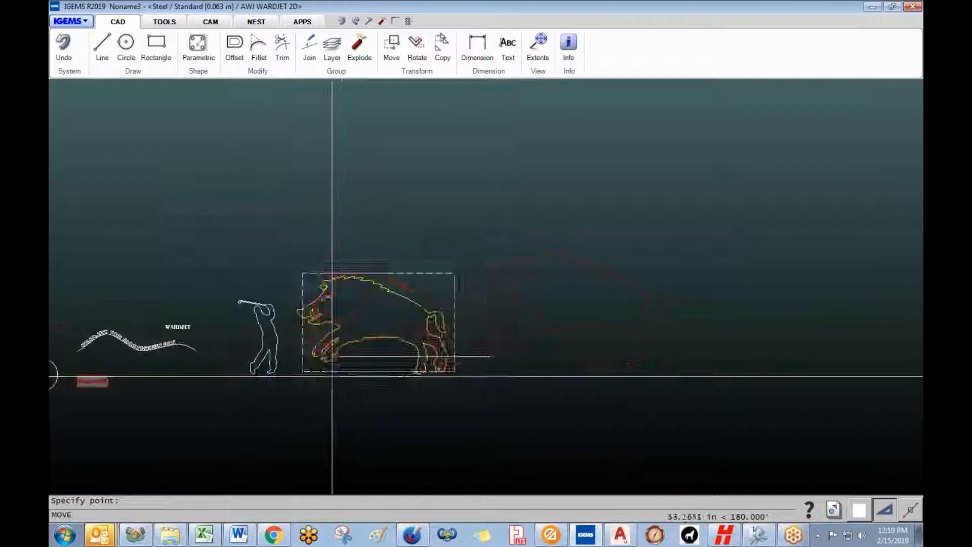
{"action": "scroll", "coordinate": [334, 370], "scroll_direction": "up", "scroll_amount": 6}
{"action": "scroll", "coordinate": [335, 341], "scroll_direction": "up", "scroll_amount": 5}
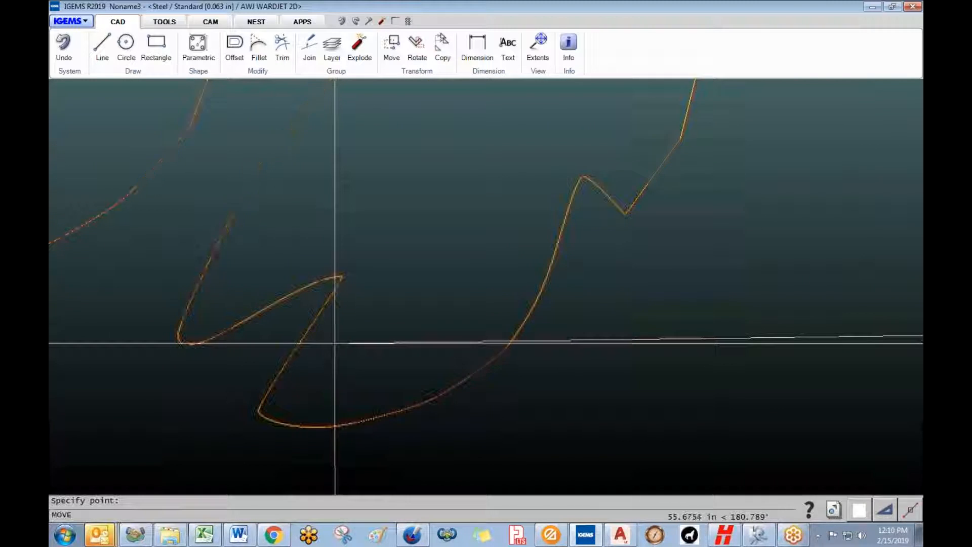
{"action": "left_click", "coordinate": [335, 344]}
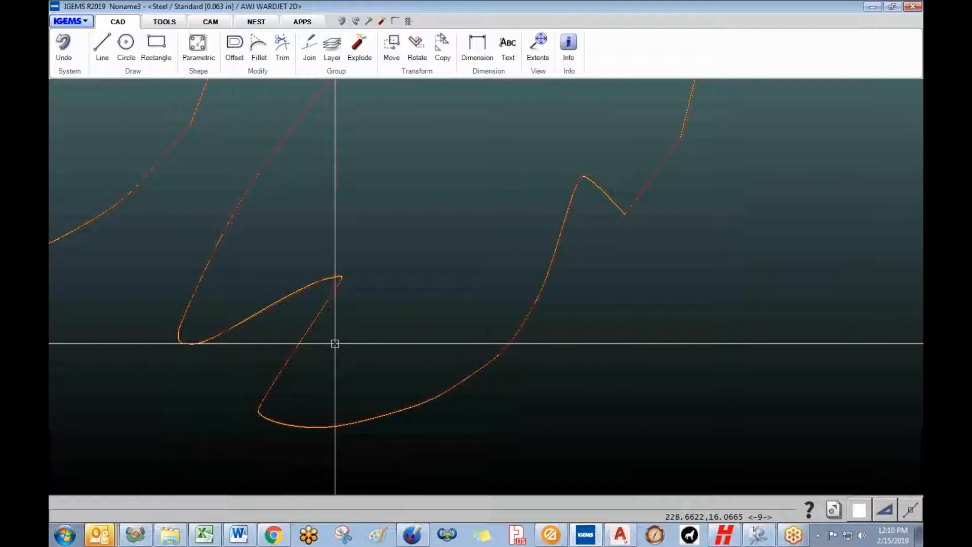
- Examine how closely the overlaid red and yellow boar outlines match along the front hooves and legs
{"action": "scroll", "coordinate": [336, 381], "scroll_direction": "up", "scroll_amount": 5}
{"action": "middle_click_drag", "start_coordinate": [308, 226], "coordinate": [386, 417]}
{"action": "scroll", "coordinate": [245, 385], "scroll_direction": "up", "scroll_amount": 5}
{"action": "middle_click_drag", "start_coordinate": [245, 385], "coordinate": [593, 291]}
{"action": "scroll", "coordinate": [275, 322], "scroll_direction": "up", "scroll_amount": 2}
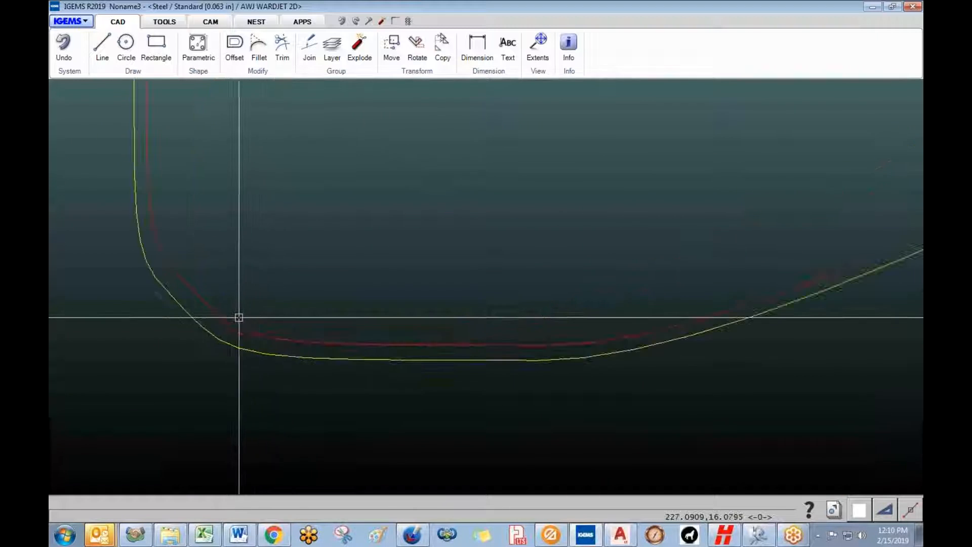
{"action": "scroll", "coordinate": [526, 310], "scroll_direction": "down", "scroll_amount": 8}
{"action": "scroll", "coordinate": [497, 280], "scroll_direction": "down", "scroll_amount": 4}
{"action": "scroll", "coordinate": [328, 283], "scroll_direction": "up", "scroll_amount": 12}
{"action": "scroll", "coordinate": [304, 280], "scroll_direction": "down", "scroll_amount": 4}
{"action": "scroll", "coordinate": [370, 224], "scroll_direction": "down", "scroll_amount": 7}
{"action": "middle_click_drag", "start_coordinate": [371, 223], "coordinate": [321, 360]}
{"action": "scroll", "coordinate": [373, 203], "scroll_direction": "up", "scroll_amount": 2}
{"action": "scroll", "coordinate": [373, 202], "scroll_direction": "up", "scroll_amount": 5}
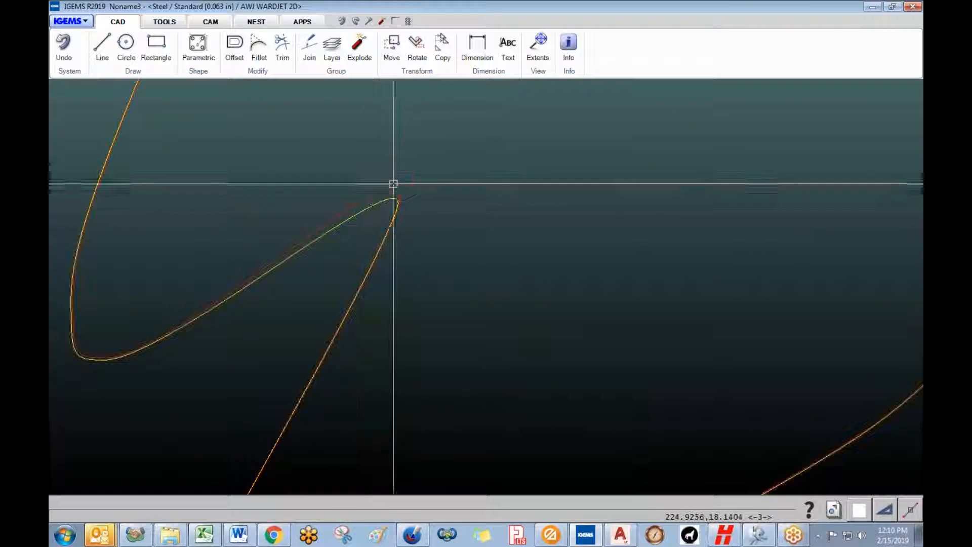
{"action": "scroll", "coordinate": [446, 245], "scroll_direction": "down", "scroll_amount": 8}
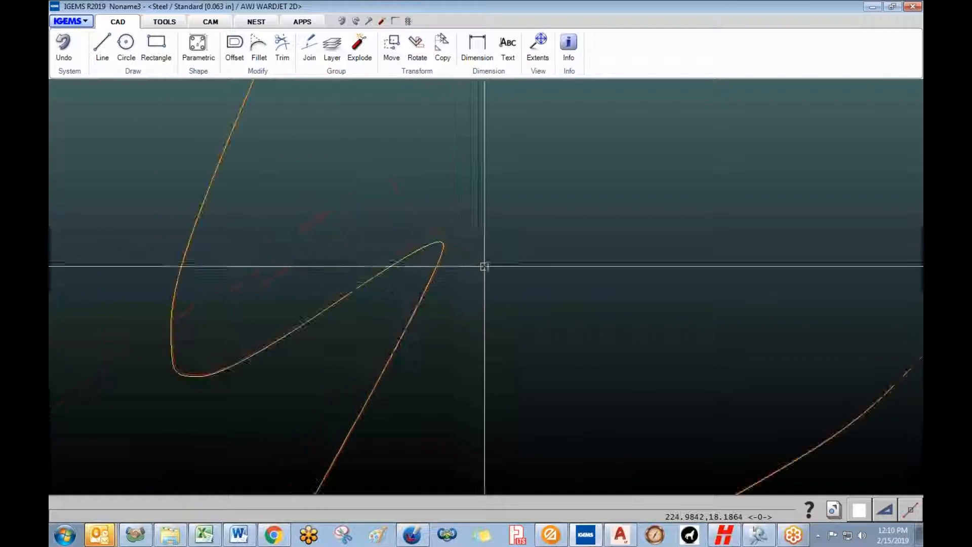
{"action": "middle_click_drag", "start_coordinate": [530, 293], "coordinate": [306, 380]}
{"action": "scroll", "coordinate": [641, 186], "scroll_direction": "up", "scroll_amount": 6}
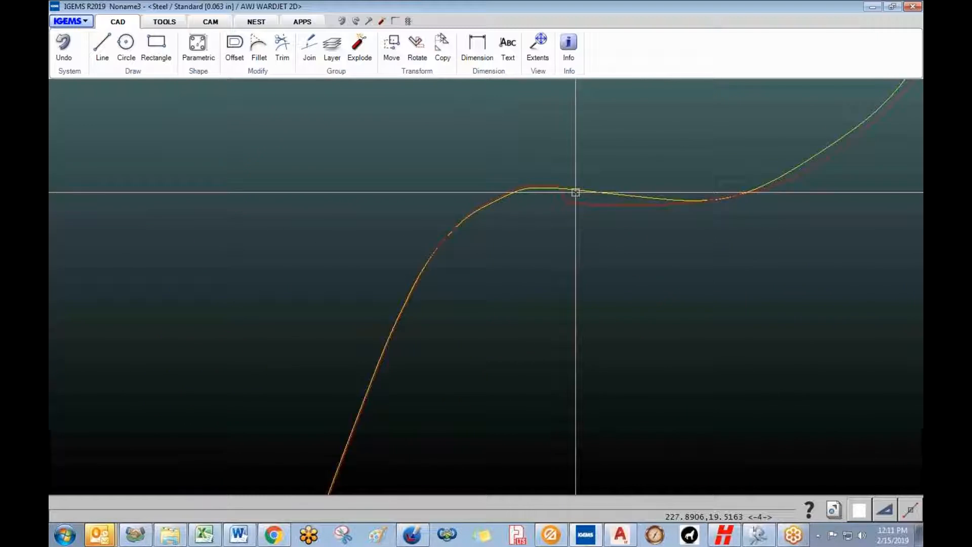
{"action": "scroll", "coordinate": [460, 293], "scroll_direction": "down", "scroll_amount": 8}
{"action": "scroll", "coordinate": [463, 314], "scroll_direction": "down", "scroll_amount": 4}
{"action": "middle_click_drag", "start_coordinate": [462, 315], "coordinate": [208, 321]}
{"action": "scroll", "coordinate": [215, 167], "scroll_direction": "up", "scroll_amount": 2}
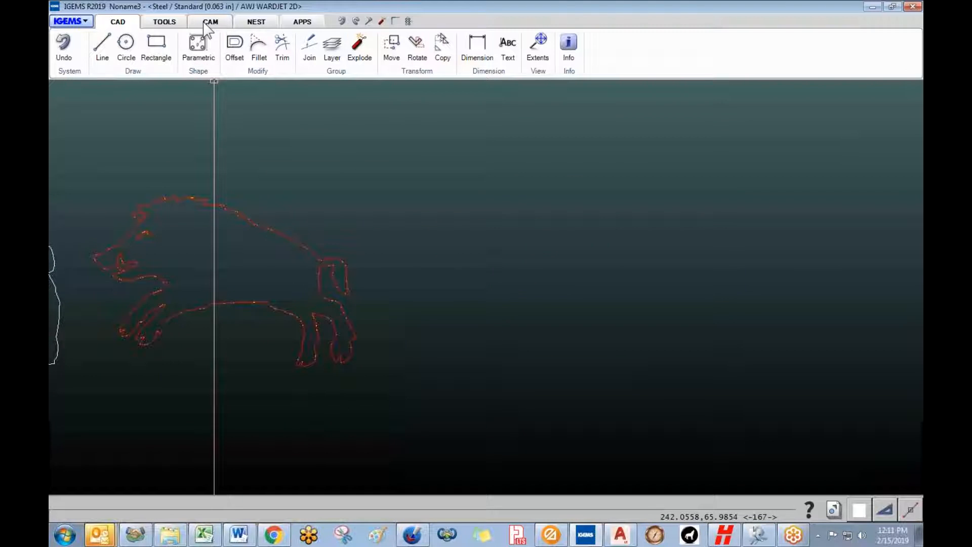
- Trace 3 - ImageTracer-1.jpg at 63 % threshold with smoothing on and place its outline to the right of the overlaid boars
{"action": "left_click", "coordinate": [163, 22]}
{"action": "left_click", "coordinate": [397, 44]}
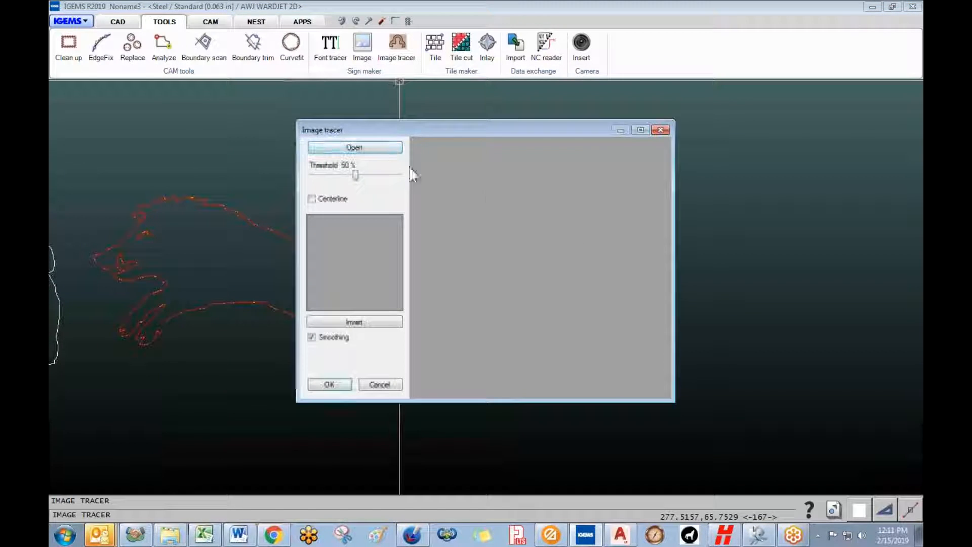
{"action": "left_click", "coordinate": [373, 149]}
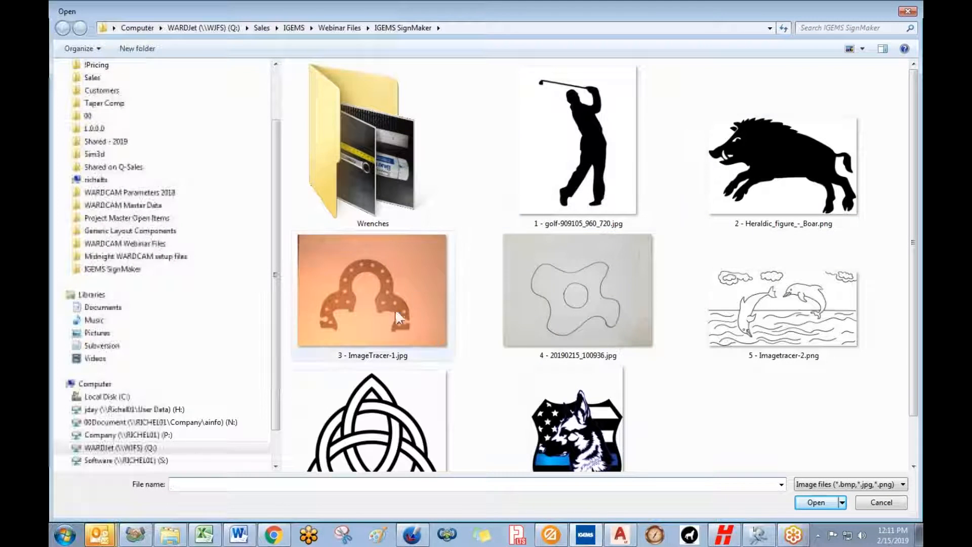
{"action": "left_click", "coordinate": [364, 293]}
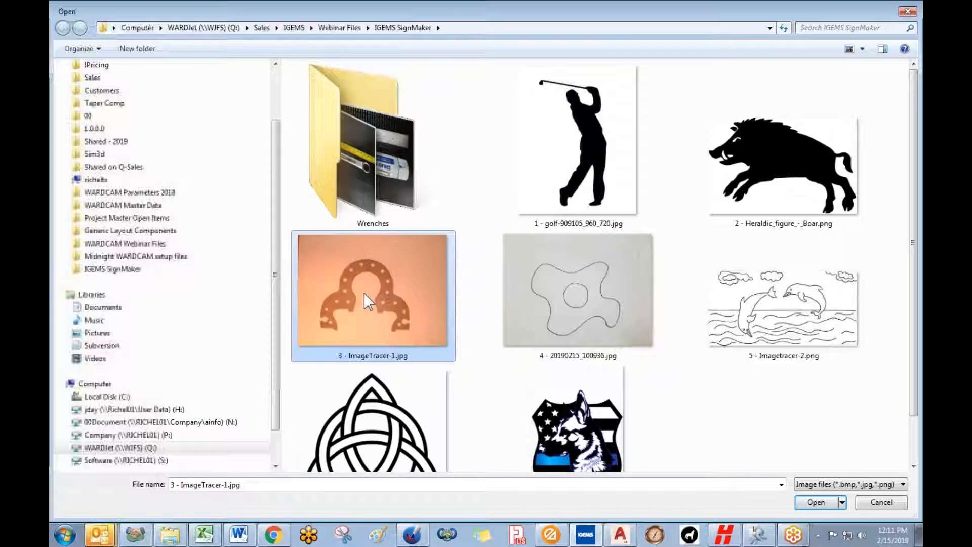
{"action": "left_click", "coordinate": [816, 502]}
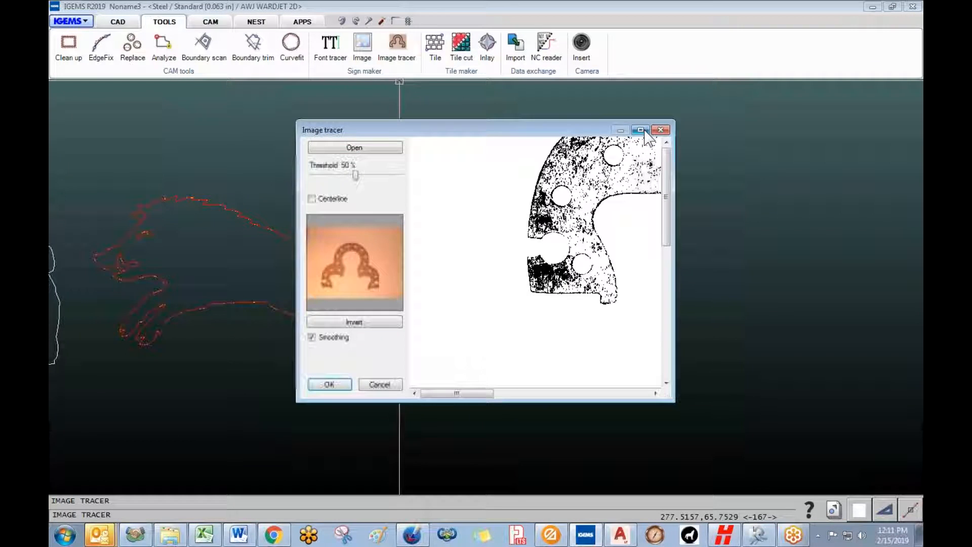
{"action": "left_click", "coordinate": [641, 130]}
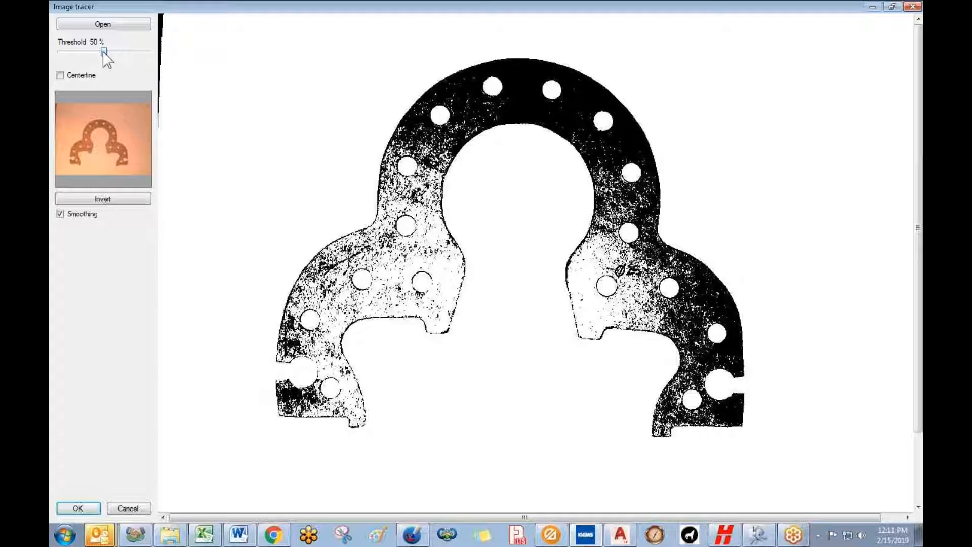
{"action": "left_click_drag", "start_coordinate": [104, 52], "coordinate": [115, 53]}
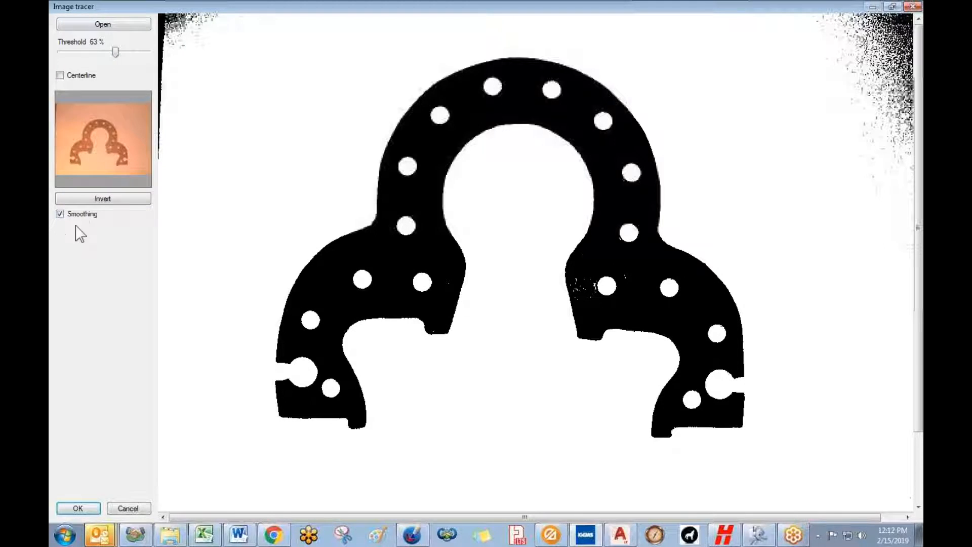
{"action": "left_click", "coordinate": [76, 508]}
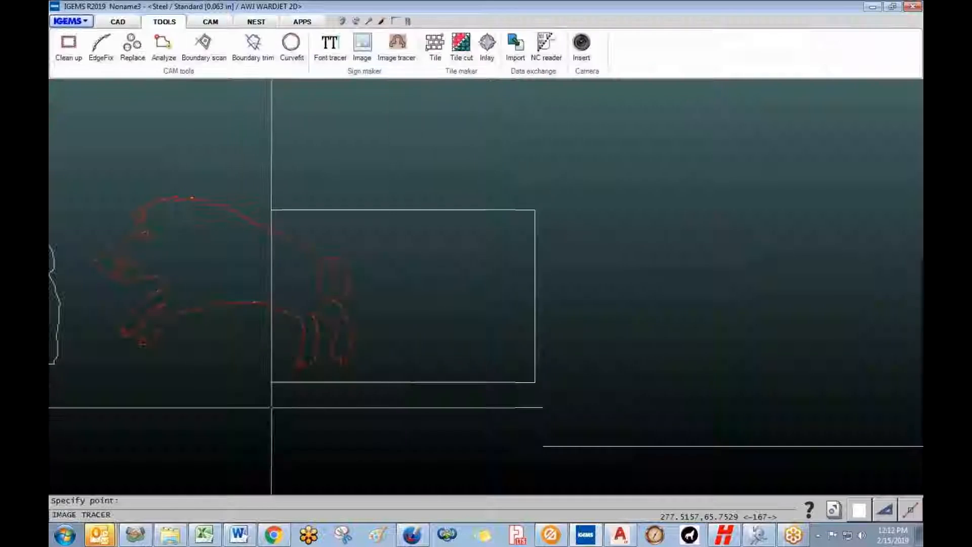
{"action": "left_click", "coordinate": [400, 393]}
- Delete the stray background contours traced on both outer sides of the arch-shaped part
{"action": "scroll", "coordinate": [642, 270], "scroll_direction": "up", "scroll_amount": 1}
{"action": "left_click_drag", "start_coordinate": [593, 154], "coordinate": [721, 331]}
{"action": "key", "text": "Delete"}
{"action": "left_click_drag", "start_coordinate": [306, 146], "coordinate": [398, 281]}
{"action": "key", "text": "Delete"}
- Delete the small stray contours inside the part's right leg, beside the inner hole
{"action": "scroll", "coordinate": [531, 355], "scroll_direction": "up", "scroll_amount": 9}
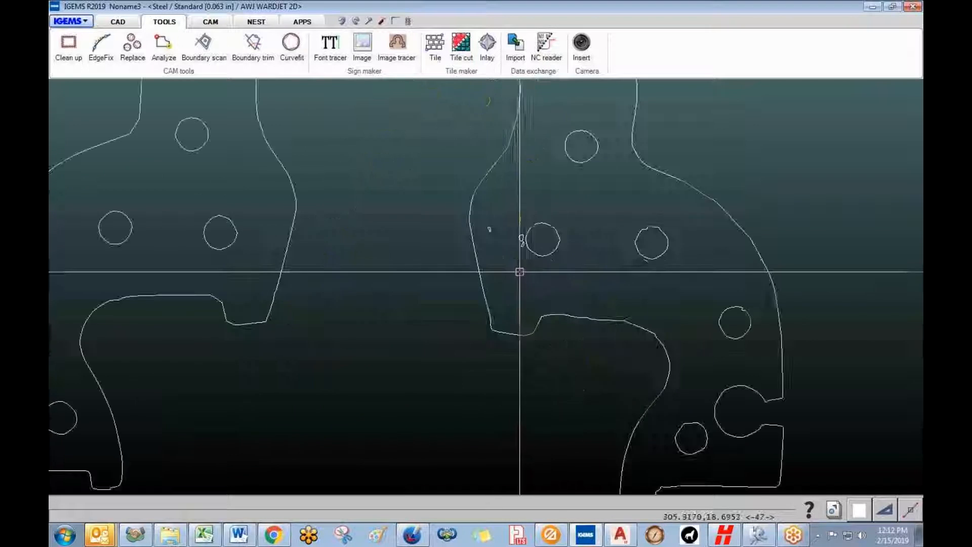
{"action": "left_click", "coordinate": [469, 205]}
{"action": "left_click", "coordinate": [525, 221]}
{"action": "left_click", "coordinate": [527, 232]}
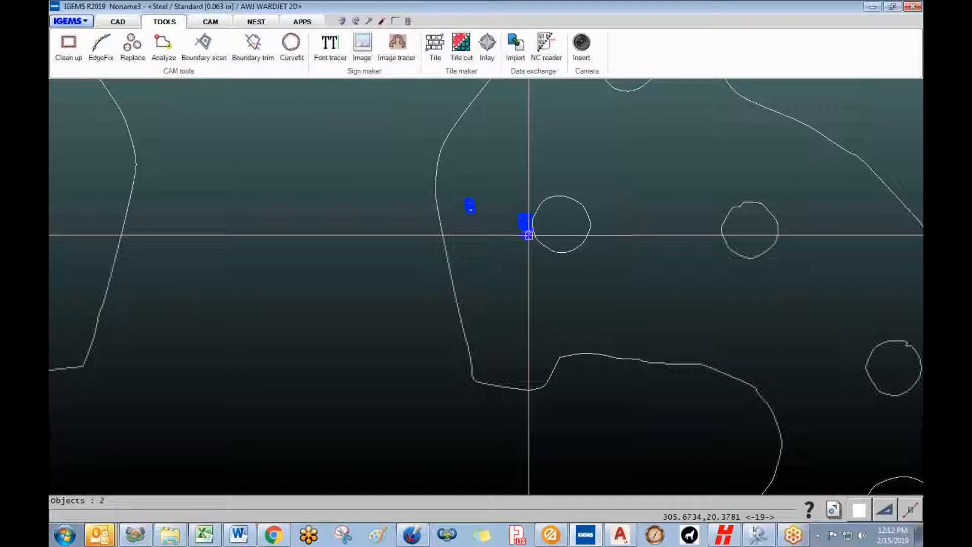
{"action": "key", "text": "Delete"}
- Inspect the traced holes and measure the width of the hole above the left notch
{"action": "scroll", "coordinate": [619, 271], "scroll_direction": "down", "scroll_amount": 5}
{"action": "scroll", "coordinate": [362, 310], "scroll_direction": "up", "scroll_amount": 8}
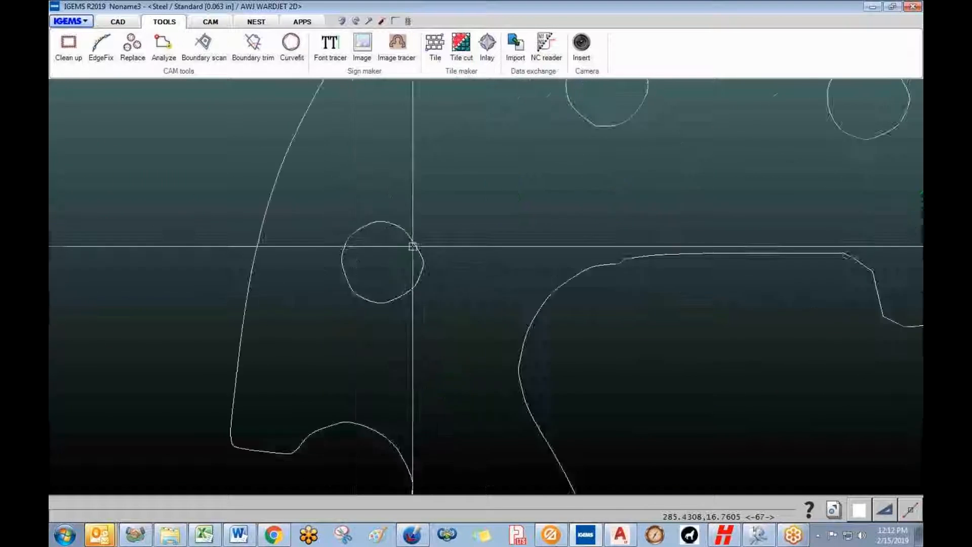
{"action": "scroll", "coordinate": [338, 255], "scroll_direction": "up", "scroll_amount": 2}
{"action": "scroll", "coordinate": [402, 253], "scroll_direction": "down", "scroll_amount": 7}
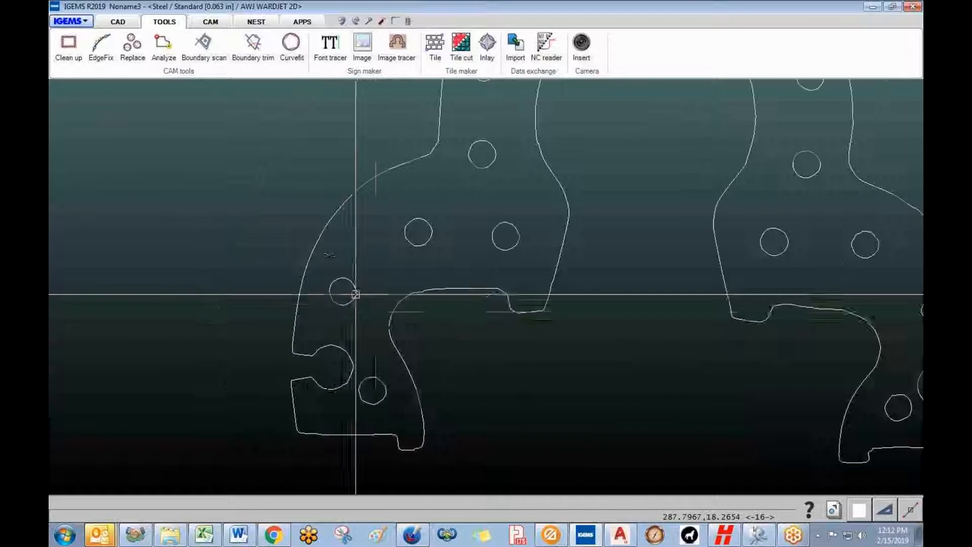
{"action": "scroll", "coordinate": [373, 309], "scroll_direction": "down", "scroll_amount": 6}
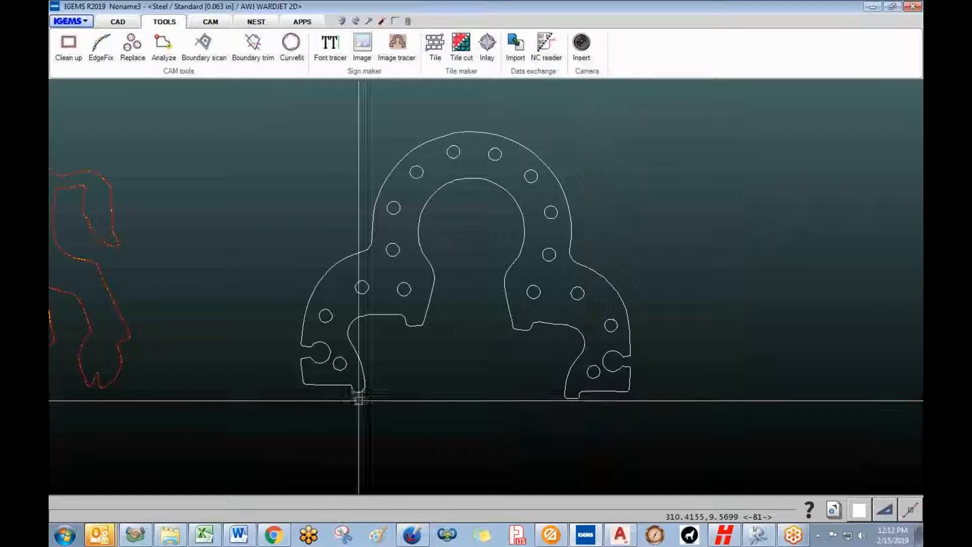
{"action": "scroll", "coordinate": [332, 329], "scroll_direction": "up", "scroll_amount": 5}
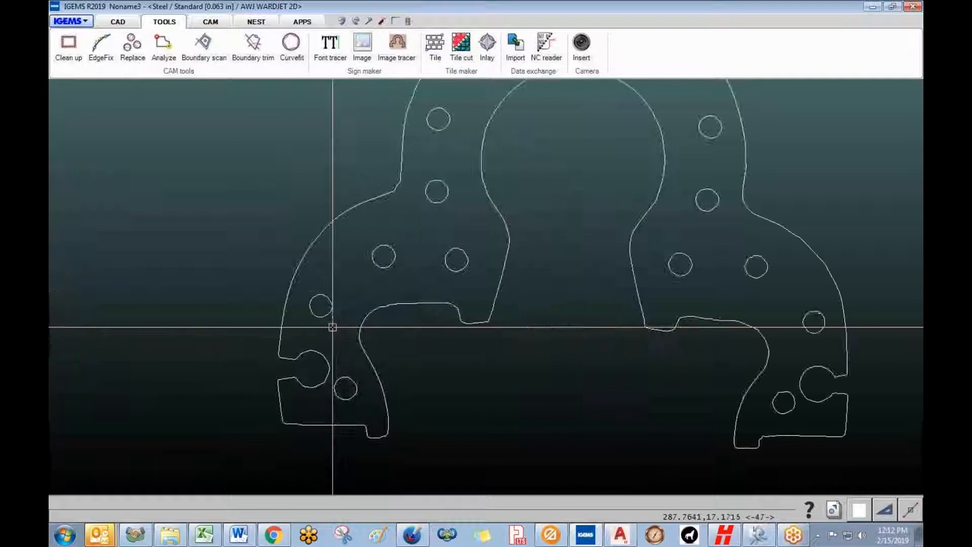
{"action": "scroll", "coordinate": [349, 299], "scroll_direction": "up", "scroll_amount": 1}
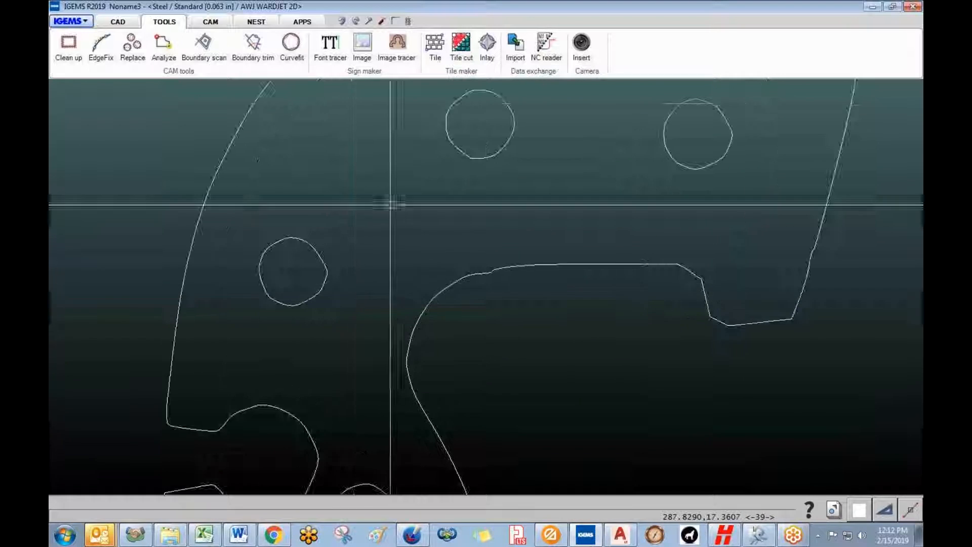
{"action": "left_click", "coordinate": [367, 21]}
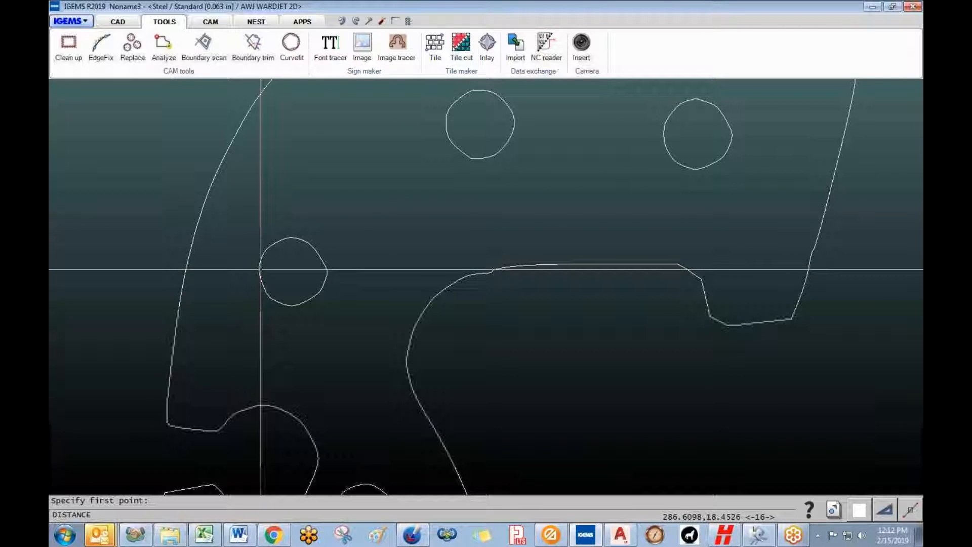
{"action": "left_click", "coordinate": [258, 267]}
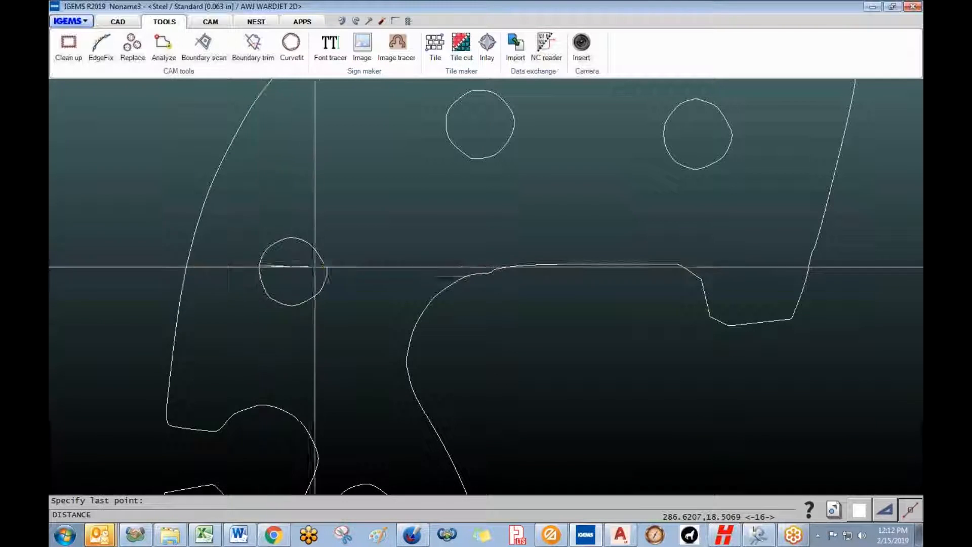
{"action": "left_click", "coordinate": [326, 270]}
- Draw a circle by diameter, about the size of the traced holes, in the empty space left of the part
{"action": "scroll", "coordinate": [321, 275], "scroll_direction": "down", "scroll_amount": 4}
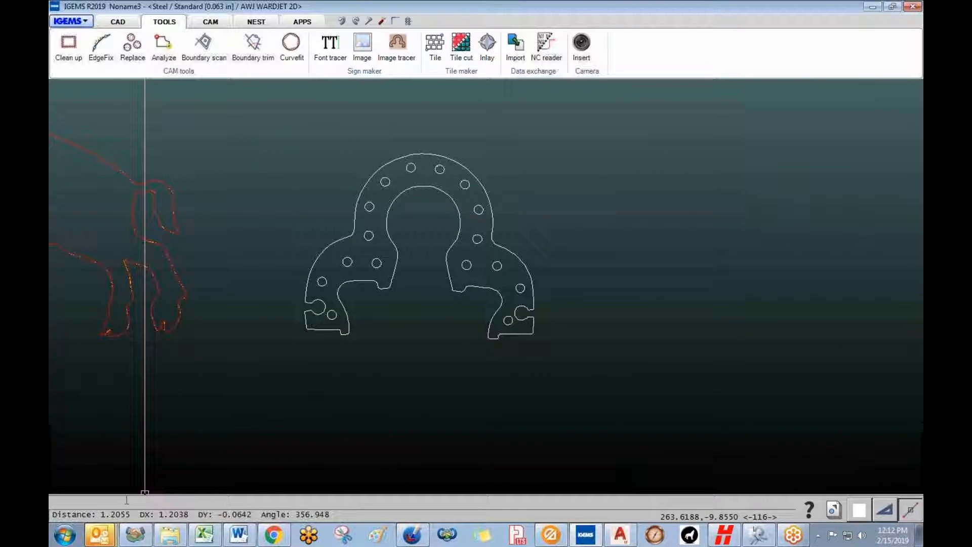
{"action": "middle_click_drag", "start_coordinate": [345, 316], "coordinate": [262, 349]}
{"action": "scroll", "coordinate": [262, 343], "scroll_direction": "up", "scroll_amount": 1}
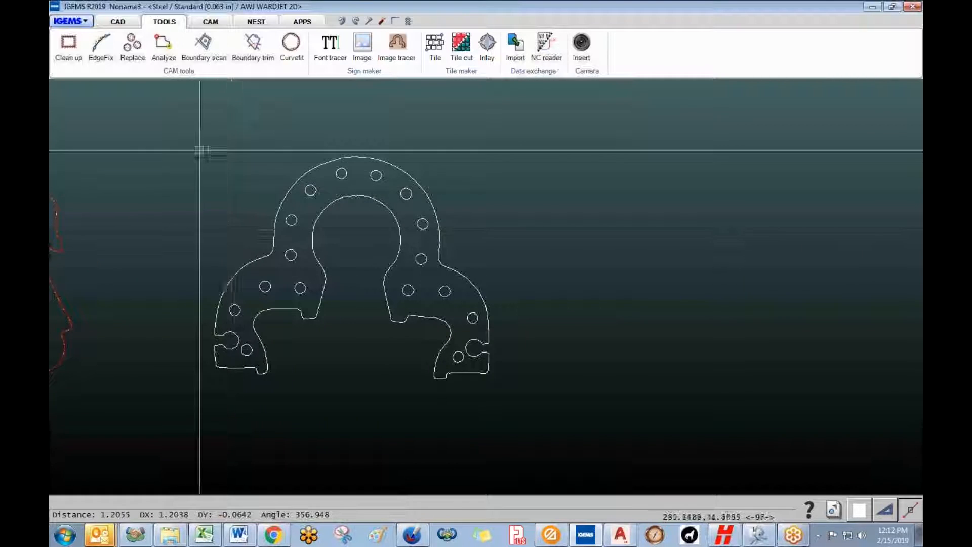
{"action": "left_click", "coordinate": [119, 24]}
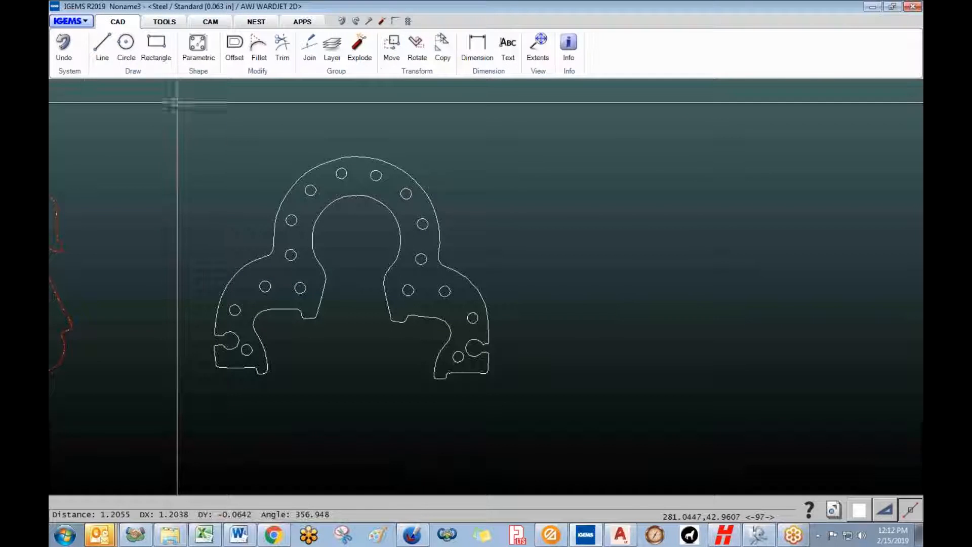
{"action": "left_click", "coordinate": [127, 49]}
{"action": "scroll", "coordinate": [189, 315], "scroll_direction": "up", "scroll_amount": 5}
{"action": "scroll", "coordinate": [197, 301], "scroll_direction": "down", "scroll_amount": 5}
{"action": "left_click", "coordinate": [150, 291]}
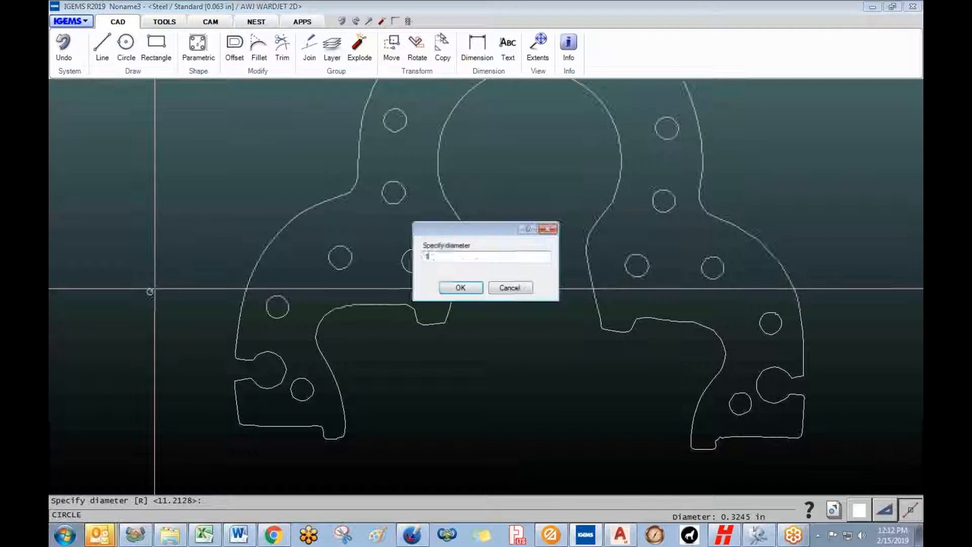
{"action": "key", "text": "Return"}
{"action": "scroll", "coordinate": [173, 337], "scroll_direction": "up", "scroll_amount": 2}
{"action": "scroll", "coordinate": [174, 337], "scroll_direction": "down", "scroll_amount": 3}
{"action": "scroll", "coordinate": [217, 337], "scroll_direction": "up", "scroll_amount": 4}
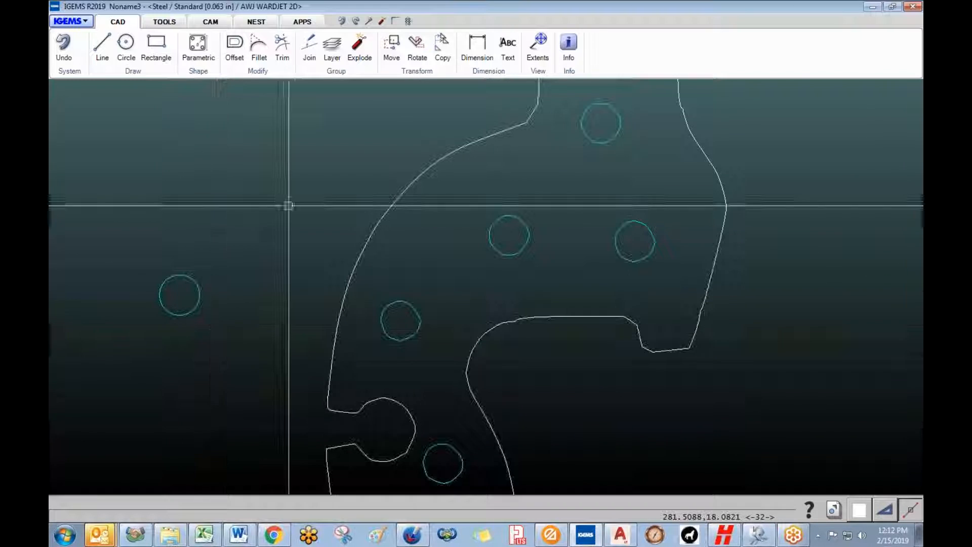
{"action": "left_click", "coordinate": [170, 25]}
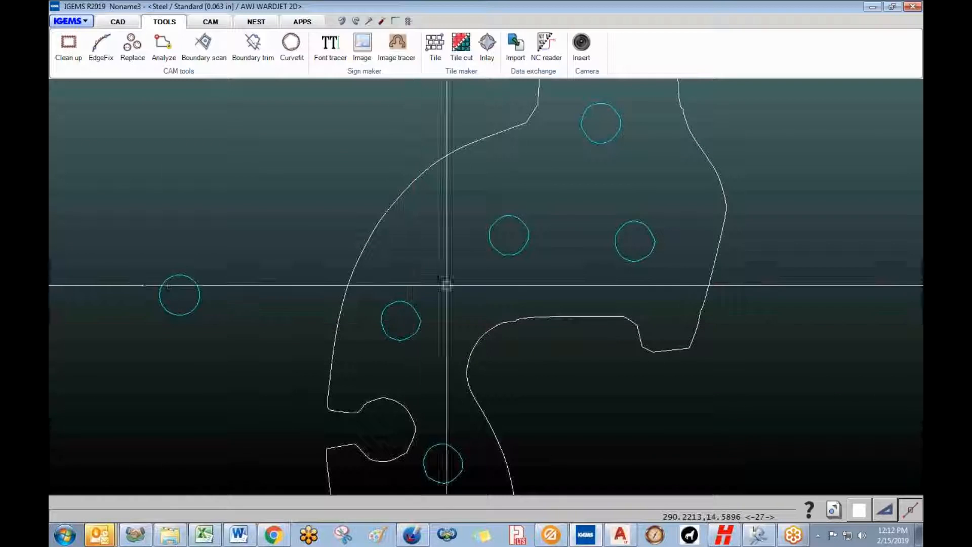
- Replace all the traced round holes in the arch-shaped part with the true circle drawn beside it, using Object Replace
{"action": "left_click", "coordinate": [132, 43]}
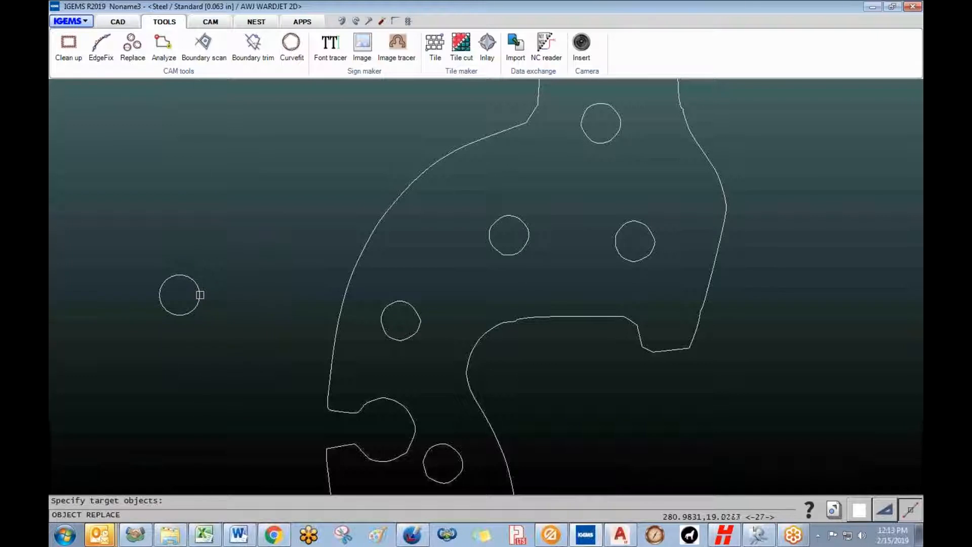
{"action": "scroll", "coordinate": [449, 435], "scroll_direction": "down", "scroll_amount": 2}
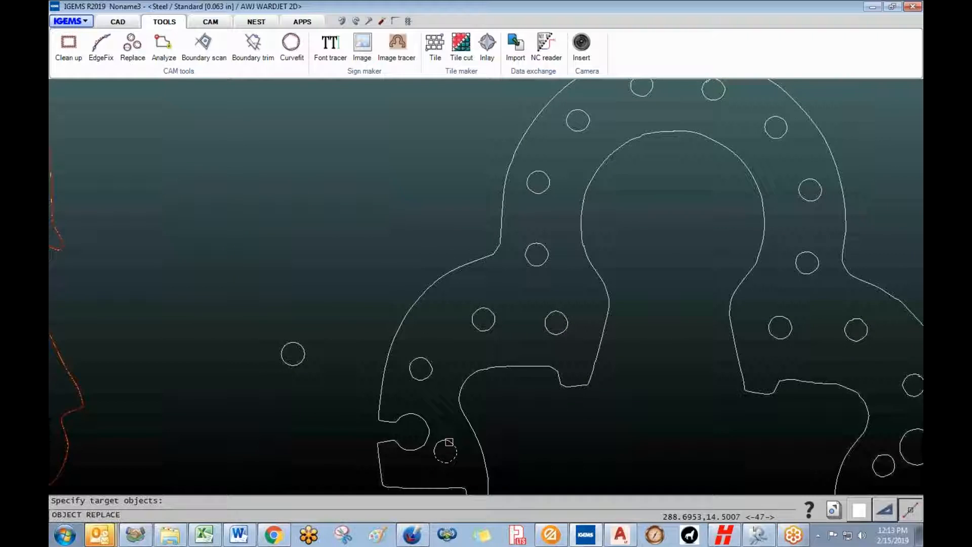
{"action": "left_click", "coordinate": [552, 343]}
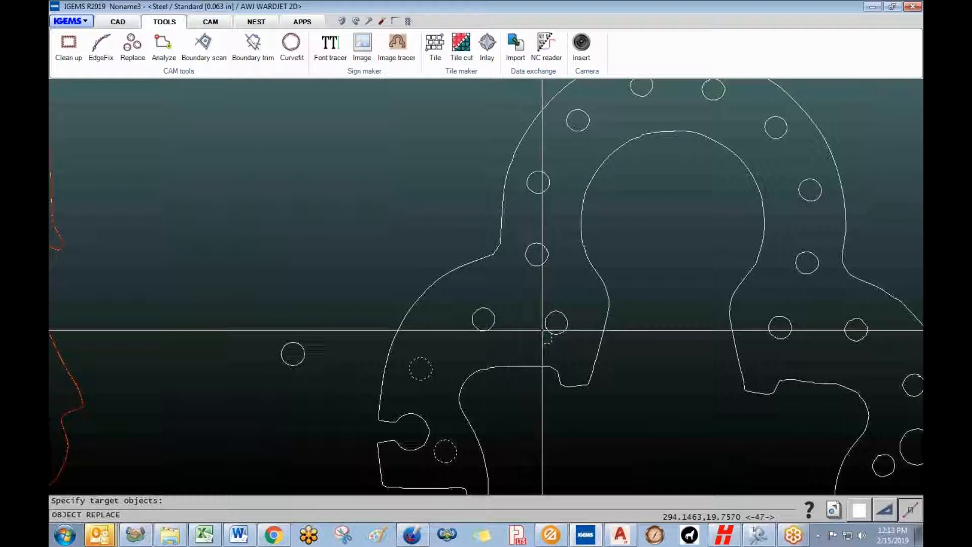
{"action": "left_click", "coordinate": [489, 264]}
{"action": "middle_click_drag", "start_coordinate": [536, 212], "coordinate": [430, 294]}
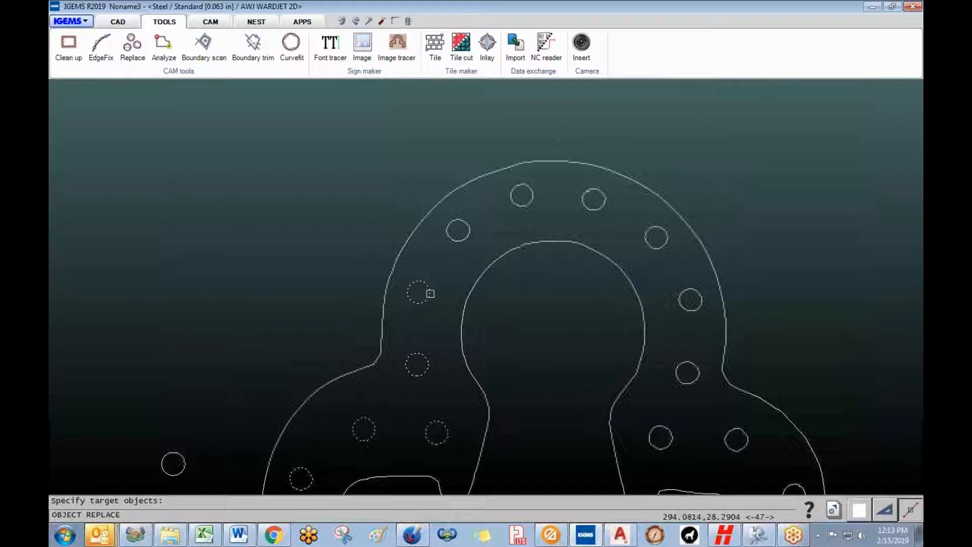
{"action": "left_click", "coordinate": [607, 218]}
{"action": "left_click", "coordinate": [532, 196]}
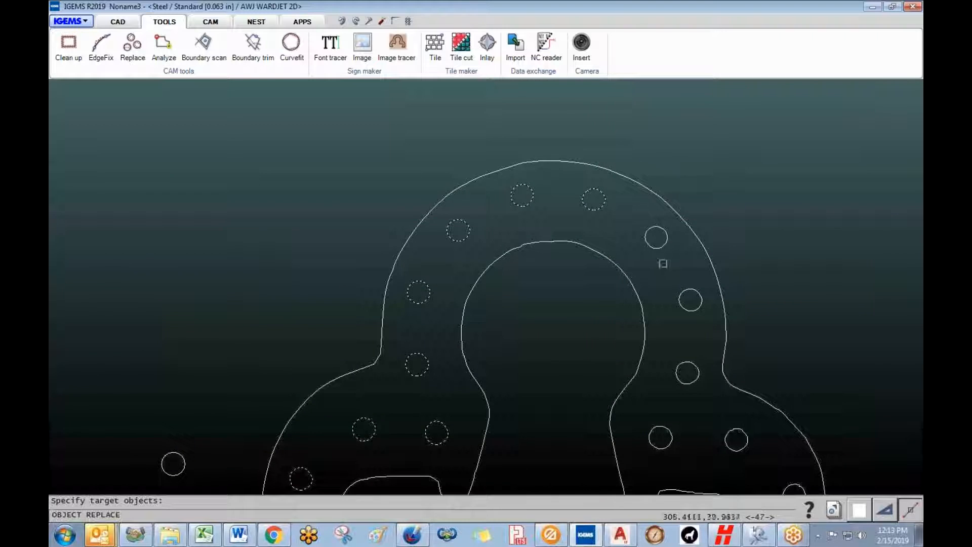
{"action": "middle_click_drag", "start_coordinate": [710, 421], "coordinate": [653, 371]}
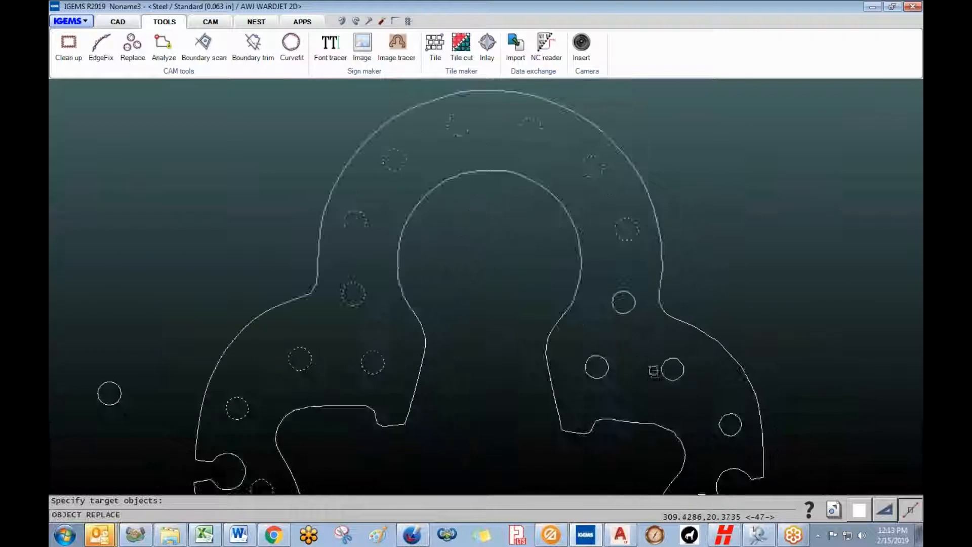
{"action": "left_click", "coordinate": [670, 391]}
{"action": "left_click", "coordinate": [588, 365]}
{"action": "left_click", "coordinate": [628, 312]}
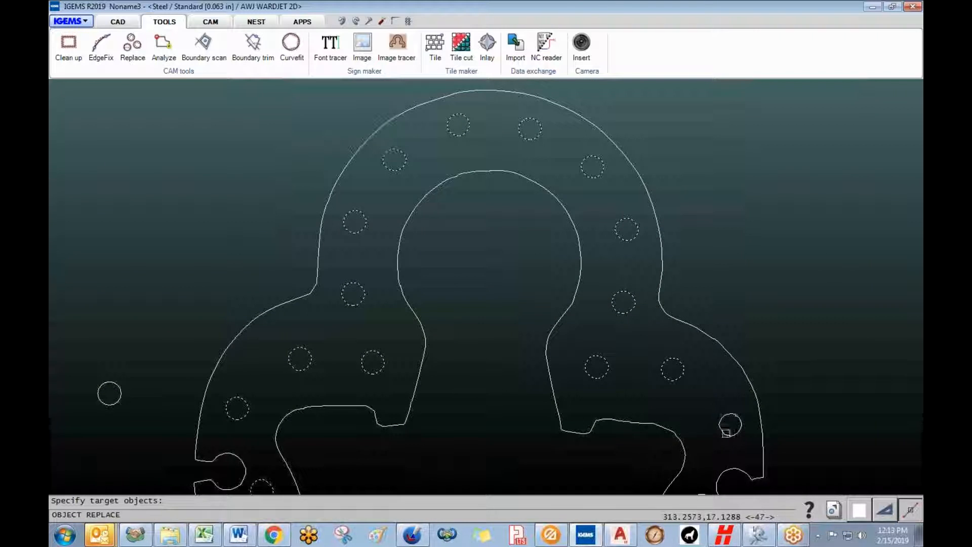
{"action": "middle_click_drag", "start_coordinate": [704, 420], "coordinate": [620, 352]}
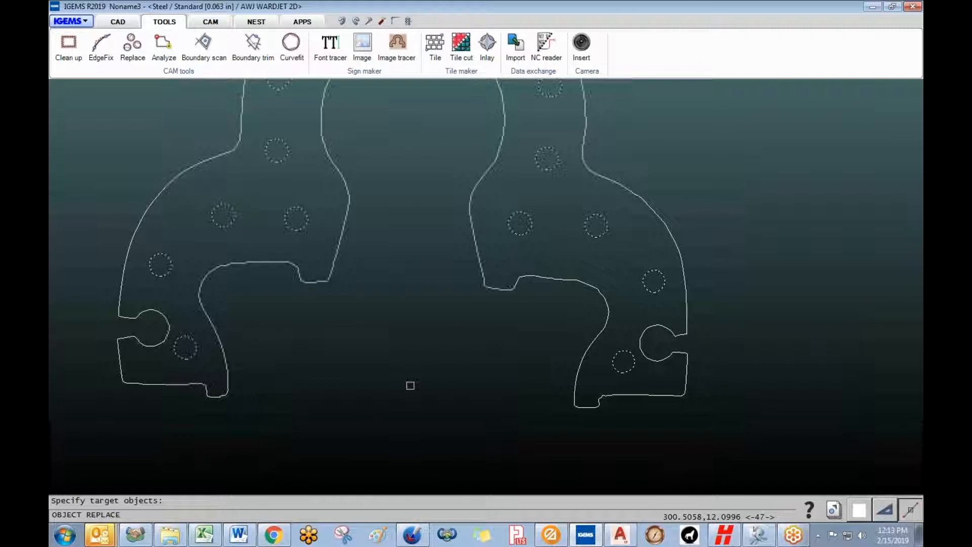
{"action": "scroll", "coordinate": [341, 347], "scroll_direction": "up", "scroll_amount": 8}
{"action": "left_click", "coordinate": [366, 244]}
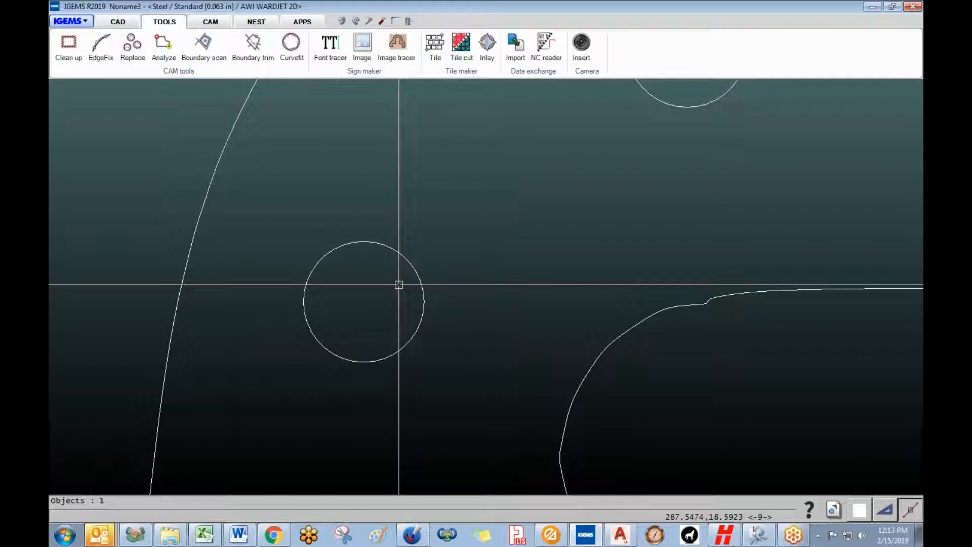
{"action": "scroll", "coordinate": [399, 285], "scroll_direction": "down", "scroll_amount": 6}
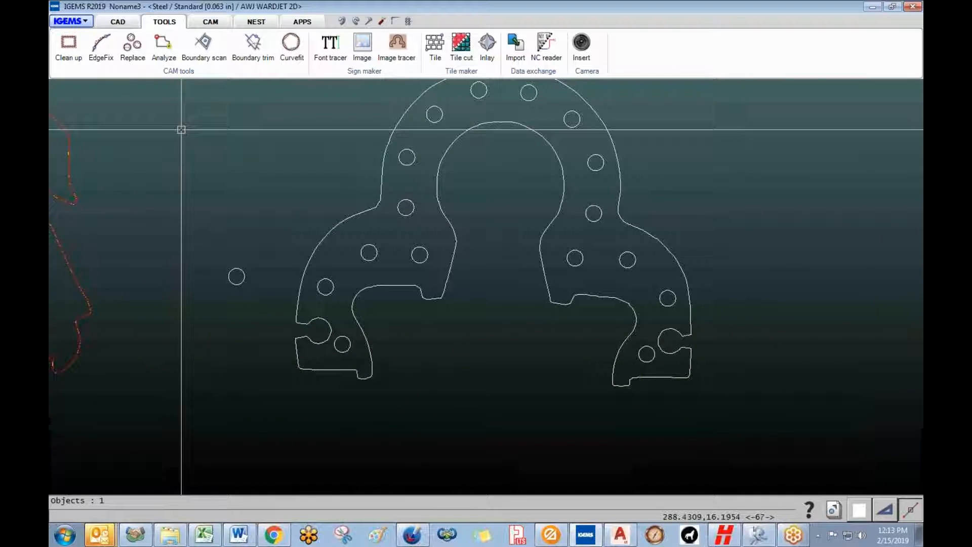
- Rebuild the round end of the left notch as a smooth arc with EdgeFix
{"action": "scroll", "coordinate": [319, 332], "scroll_direction": "up", "scroll_amount": 6}
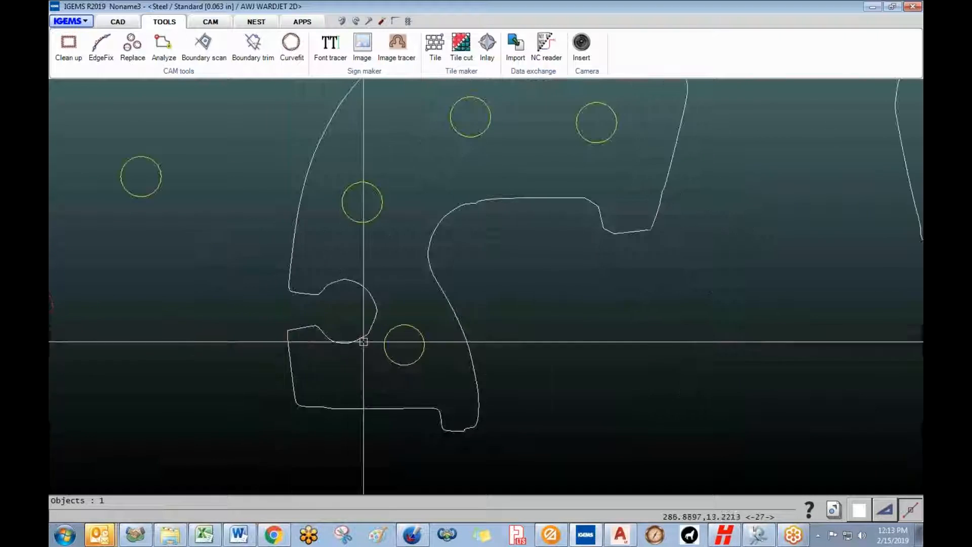
{"action": "left_click", "coordinate": [101, 47]}
{"action": "left_click", "coordinate": [286, 345]}
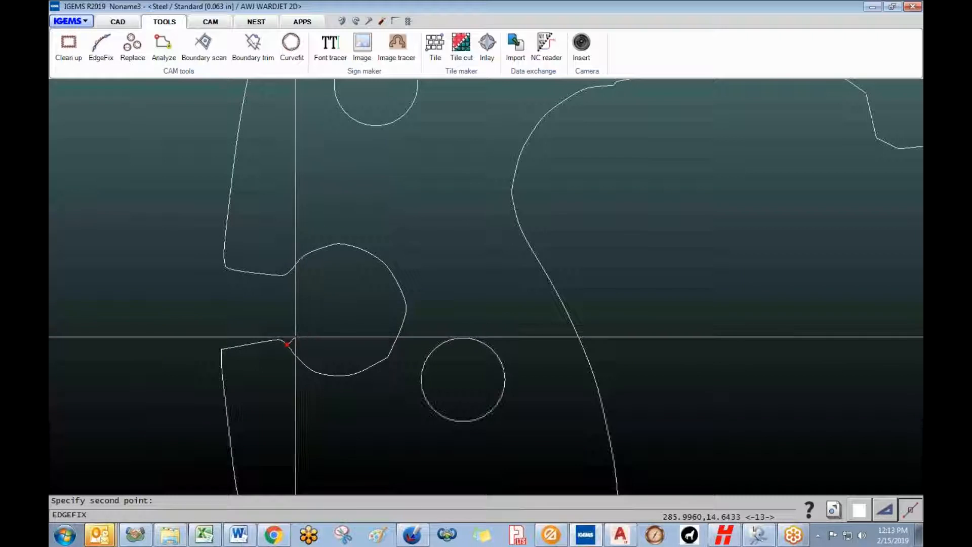
{"action": "left_click", "coordinate": [388, 275]}
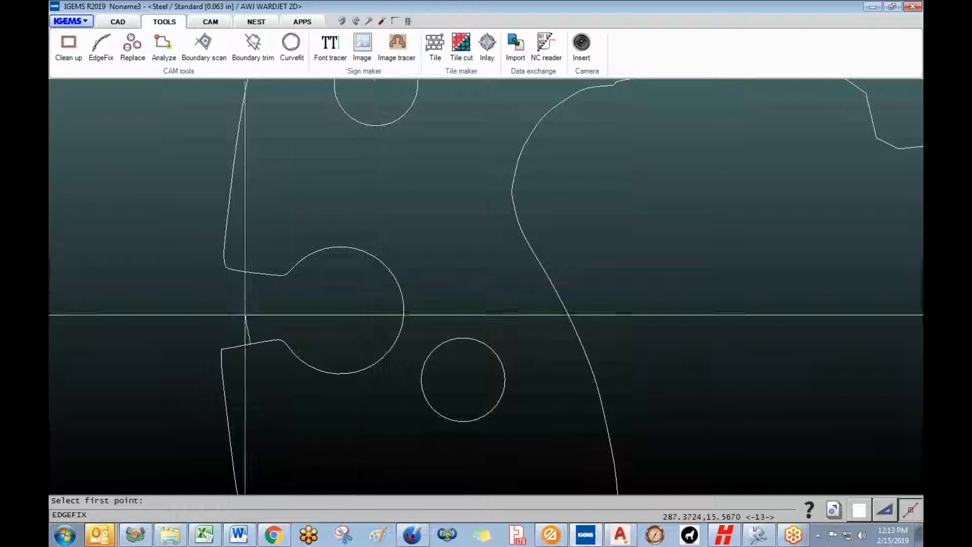
- Use EdgeFix to replace the rough inner curve of the arch with one smooth arc
{"action": "scroll", "coordinate": [277, 304], "scroll_direction": "down", "scroll_amount": 3}
{"action": "middle_click_drag", "start_coordinate": [448, 311], "coordinate": [198, 500]}
{"action": "scroll", "coordinate": [358, 354], "scroll_direction": "down", "scroll_amount": 3}
{"action": "left_click", "coordinate": [176, 376]}
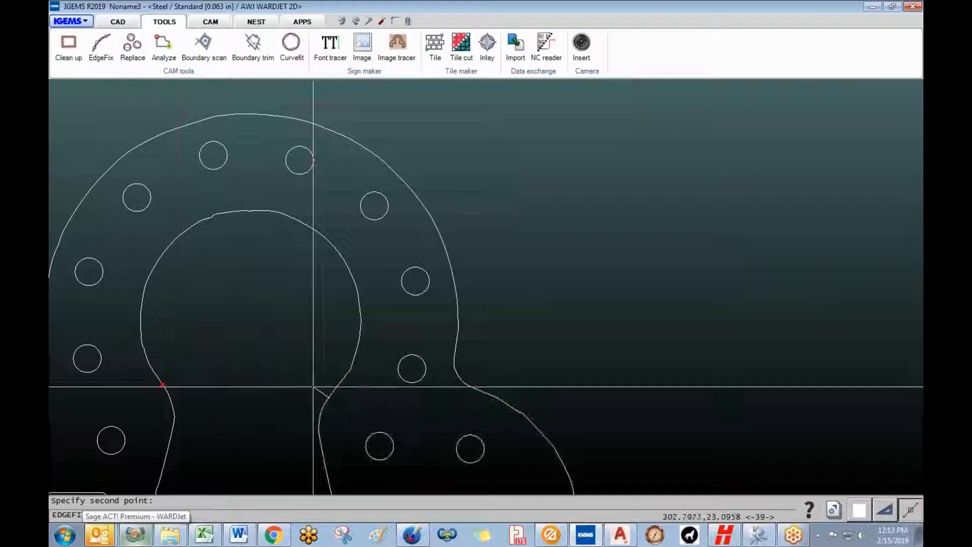
{"action": "left_click", "coordinate": [256, 210]}
- Replace the arch's outer top edge between the two shoulders with one smooth arc through its crown
{"action": "scroll", "coordinate": [256, 211], "scroll_direction": "down", "scroll_amount": 1}
{"action": "left_click", "coordinate": [427, 331]}
{"action": "middle_click_drag", "start_coordinate": [431, 331], "coordinate": [565, 339]}
{"action": "left_click", "coordinate": [216, 326]}
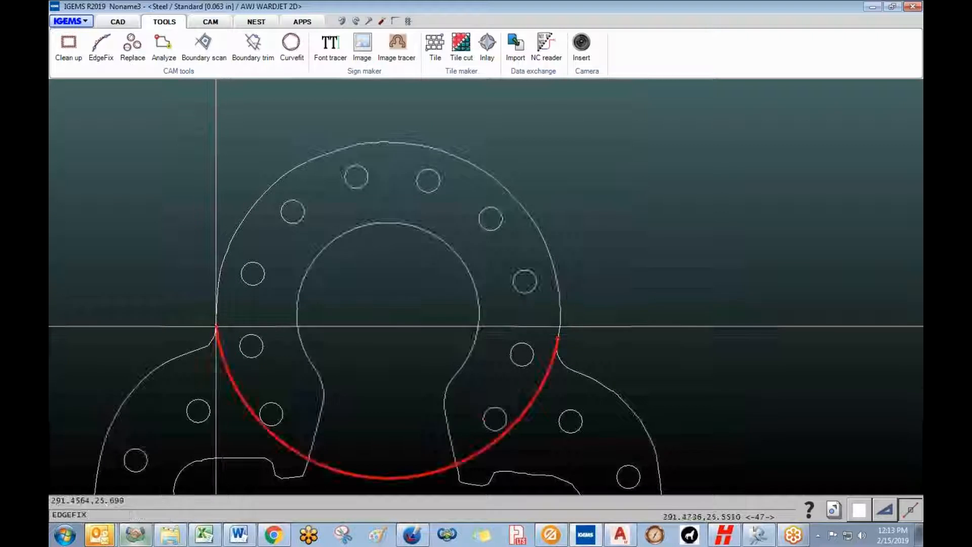
{"action": "left_click", "coordinate": [391, 141]}
- Smooth the right shoulder's outer edge into a single arc with EdgeFix
{"action": "scroll", "coordinate": [400, 223], "scroll_direction": "down", "scroll_amount": 2}
{"action": "scroll", "coordinate": [521, 326], "scroll_direction": "up", "scroll_amount": 5}
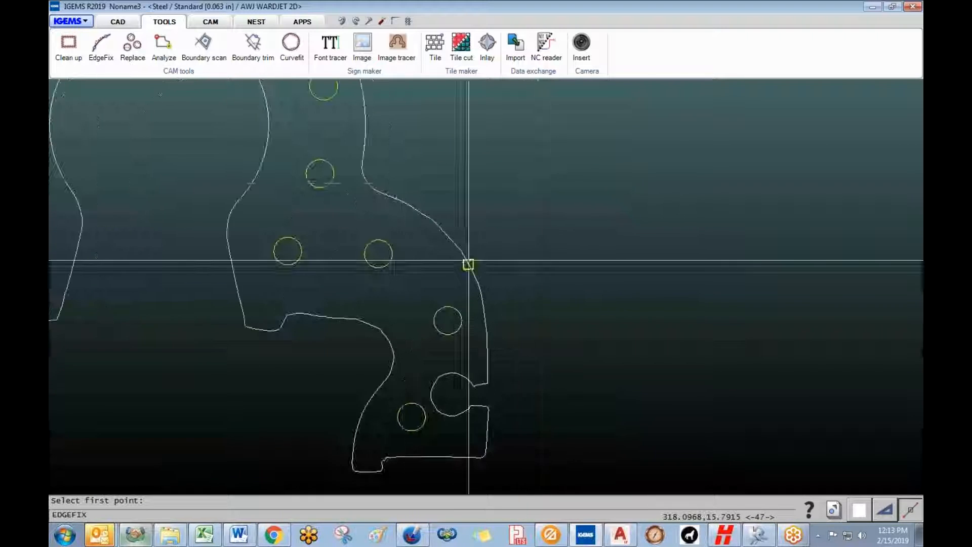
{"action": "scroll", "coordinate": [491, 272], "scroll_direction": "up", "scroll_amount": 2}
{"action": "scroll", "coordinate": [439, 230], "scroll_direction": "down", "scroll_amount": 4}
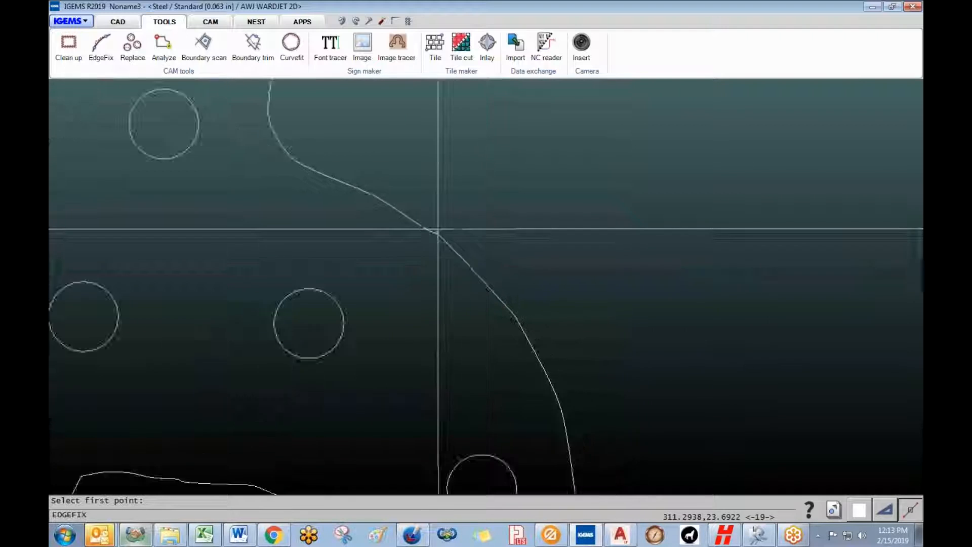
{"action": "left_click", "coordinate": [411, 213]}
{"action": "left_click", "coordinate": [507, 380]}
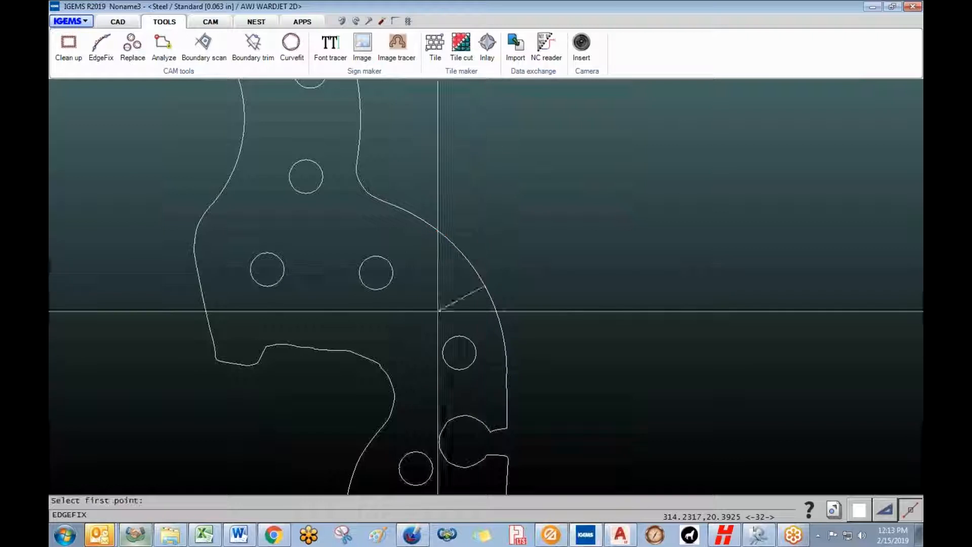
- Fit an EdgeFix arc along the uneven underside of the right shoulder, from the small step to the bend
{"action": "scroll", "coordinate": [297, 345], "scroll_direction": "up", "scroll_amount": 3}
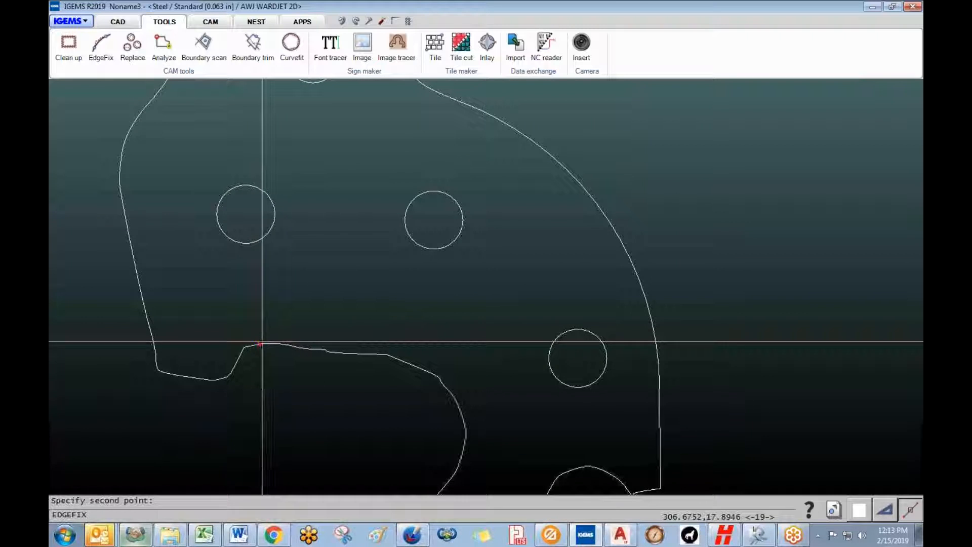
{"action": "left_click", "coordinate": [439, 376]}
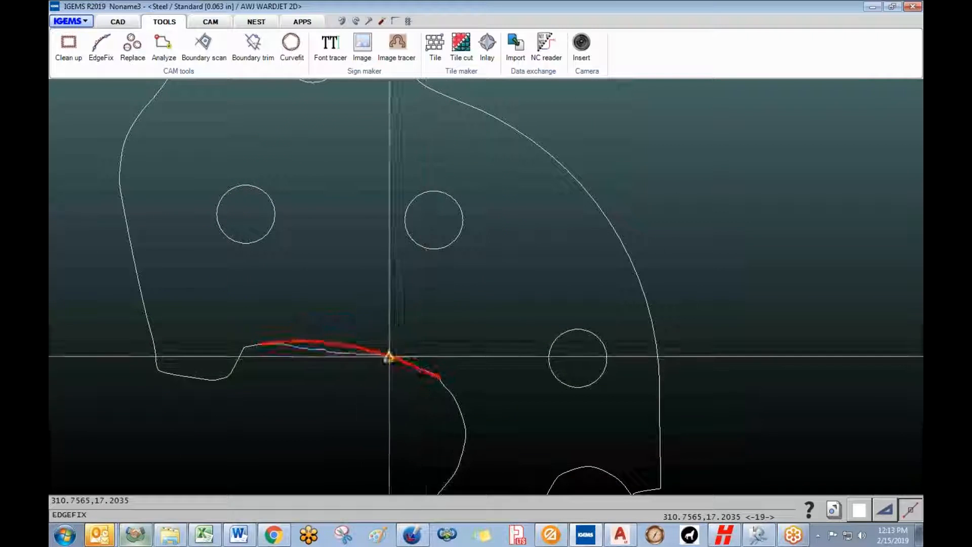
{"action": "left_click", "coordinate": [356, 353]}
- Smooth the inner bend of the right leg, below the shoulder's underside, with an EdgeFix arc
{"action": "scroll", "coordinate": [363, 350], "scroll_direction": "down", "scroll_amount": 3}
{"action": "scroll", "coordinate": [408, 365], "scroll_direction": "up", "scroll_amount": 3}
{"action": "left_click", "coordinate": [418, 372]}
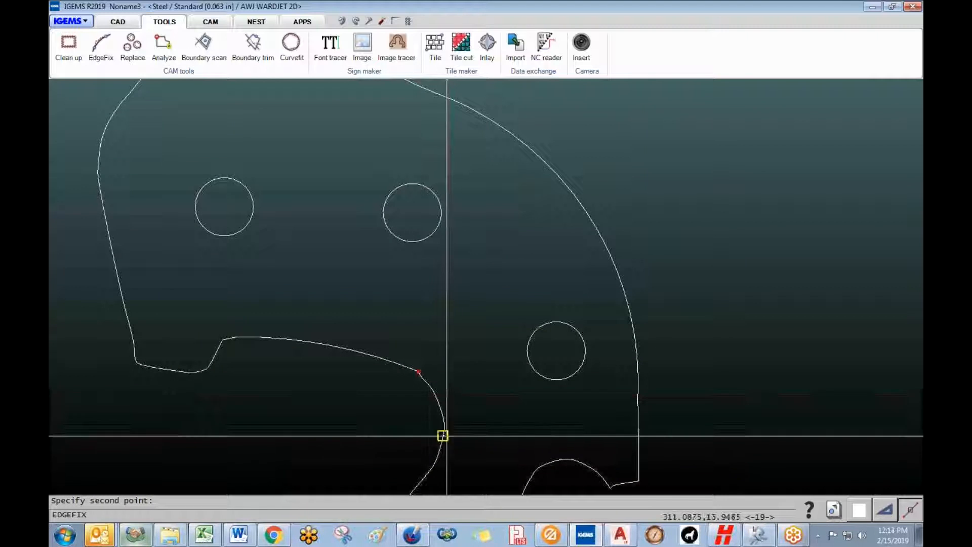
{"action": "left_click", "coordinate": [437, 462]}
{"action": "left_click", "coordinate": [443, 419]}
{"action": "scroll", "coordinate": [444, 420], "scroll_direction": "down", "scroll_amount": 5}
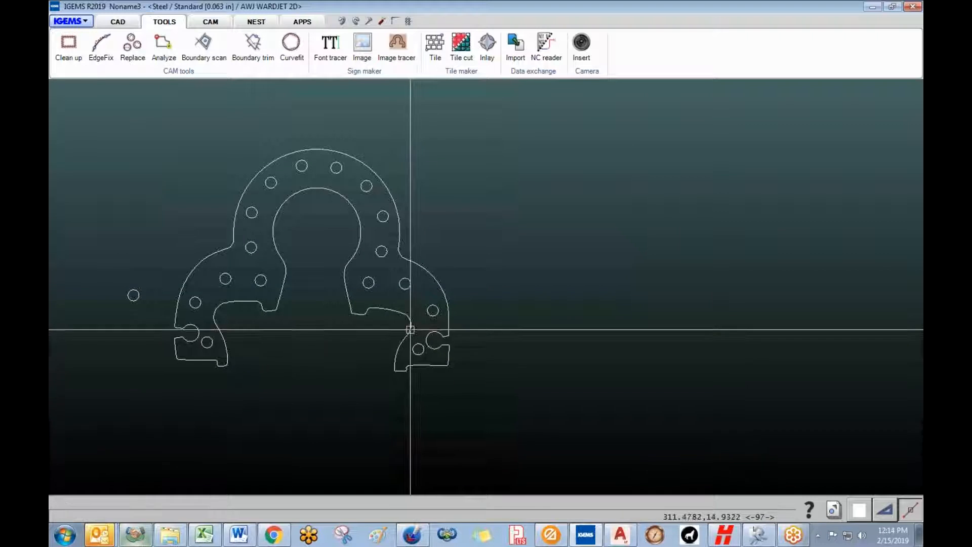
{"action": "scroll", "coordinate": [354, 253], "scroll_direction": "down", "scroll_amount": 2}
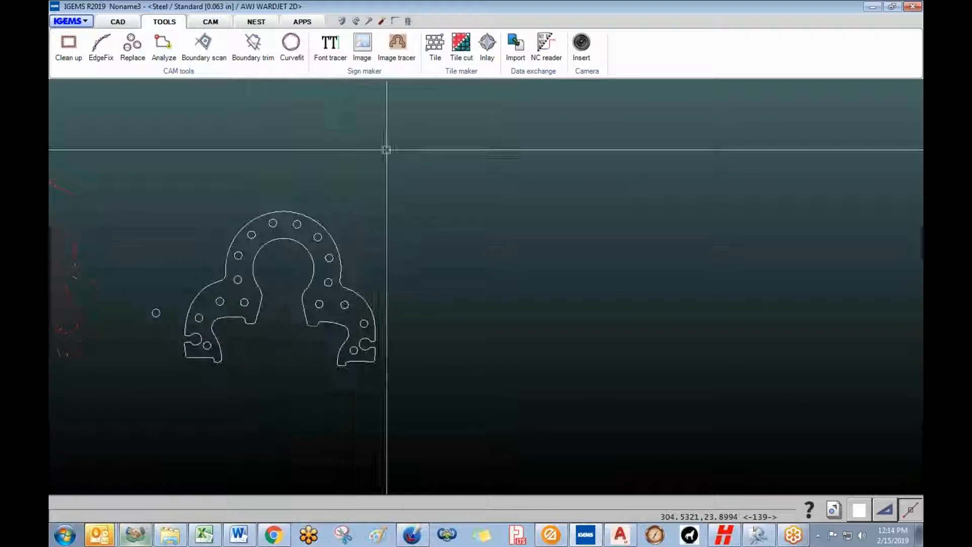
- Load the hand-drawn shape image 4 - 20190215_100936.jpg into the Image tracer and enlarge the preview
{"action": "left_click", "coordinate": [398, 48]}
{"action": "left_click", "coordinate": [369, 149]}
{"action": "left_click", "coordinate": [578, 294]}
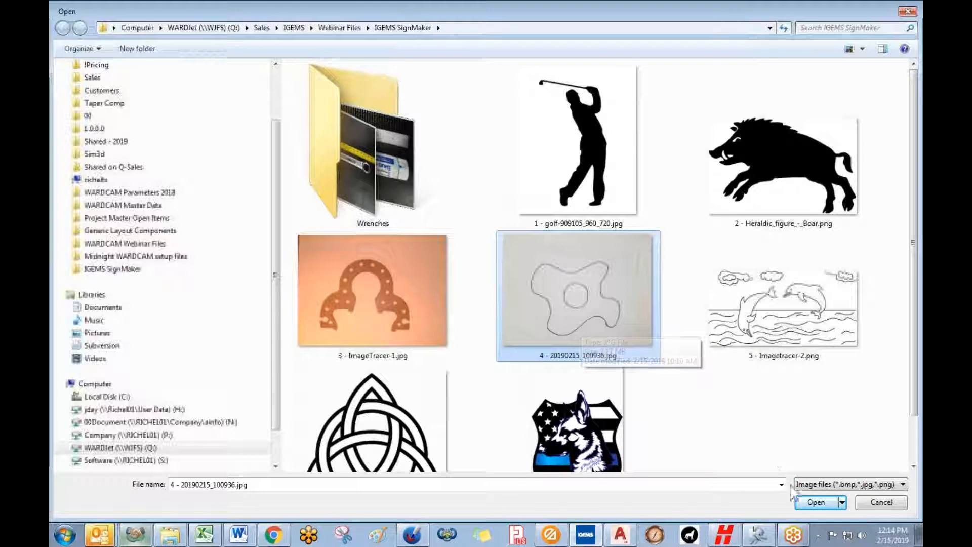
{"action": "left_click", "coordinate": [809, 505]}
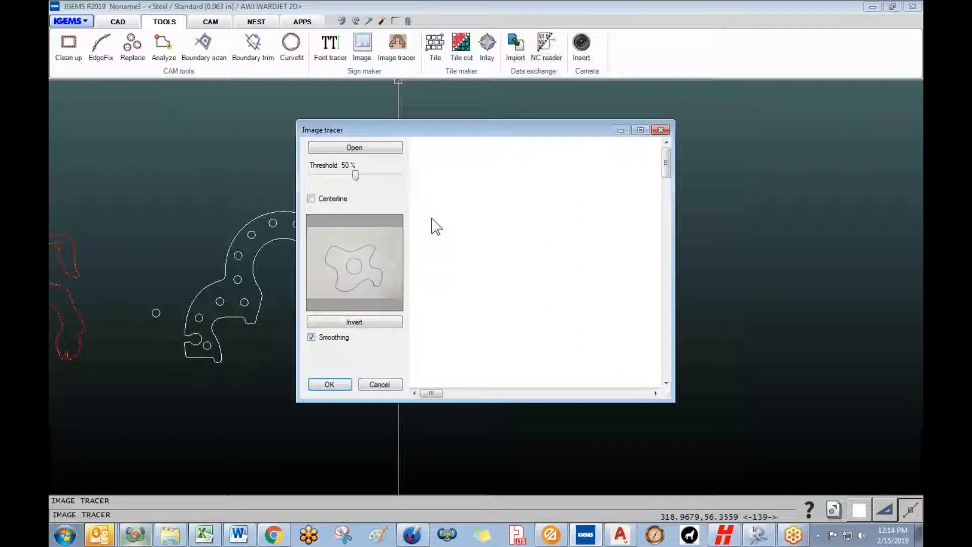
{"action": "left_click", "coordinate": [642, 131]}
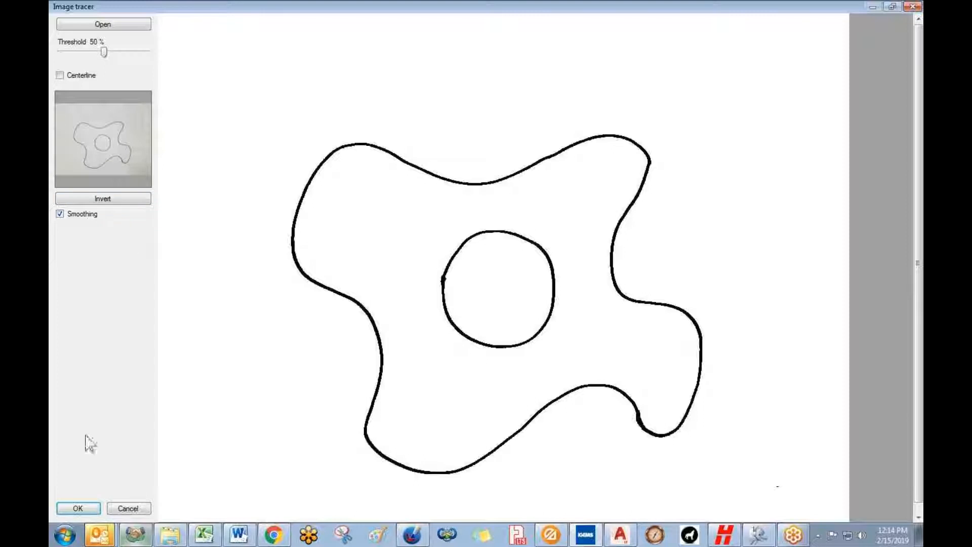
- Trace the image at 50% threshold with smoothing and place the contours beside the arch-shaped part
{"action": "left_click", "coordinate": [79, 508]}
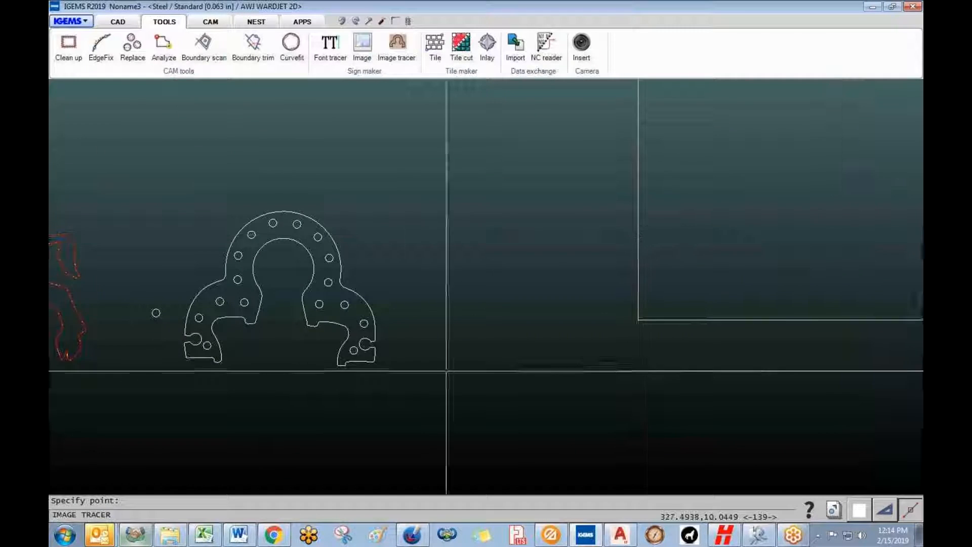
{"action": "scroll", "coordinate": [380, 383], "scroll_direction": "down", "scroll_amount": 3}
{"action": "left_click", "coordinate": [354, 433]}
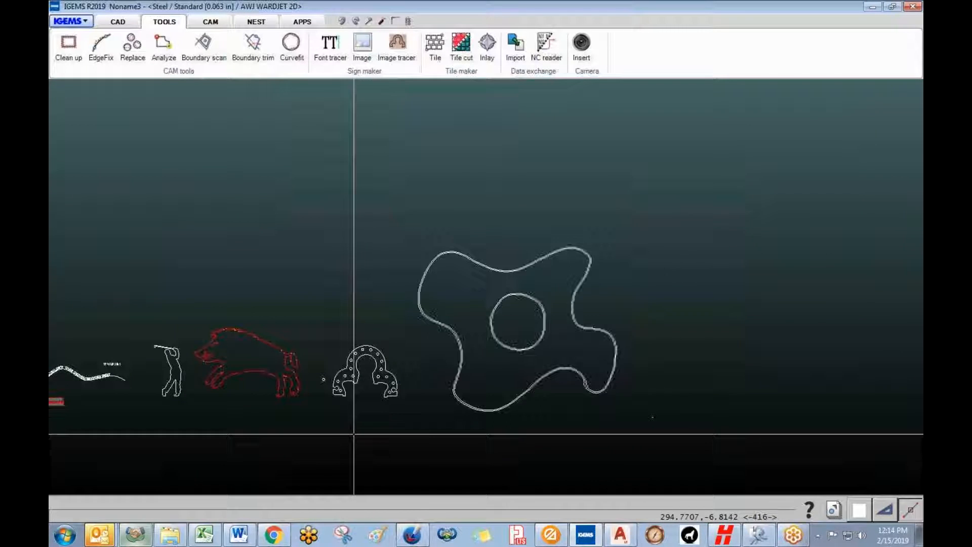
- Delete the inner duplicate contours of the traced shape's outline and its central hole, leaving single lines
{"action": "scroll", "coordinate": [492, 346], "scroll_direction": "up", "scroll_amount": 3}
{"action": "scroll", "coordinate": [493, 339], "scroll_direction": "up", "scroll_amount": 3}
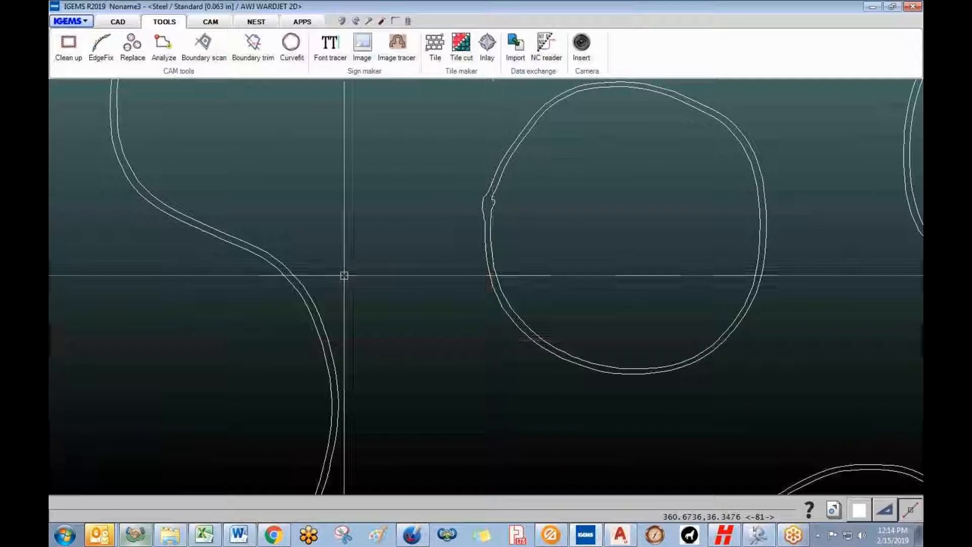
{"action": "left_click", "coordinate": [495, 203]}
{"action": "left_click", "coordinate": [318, 304]}
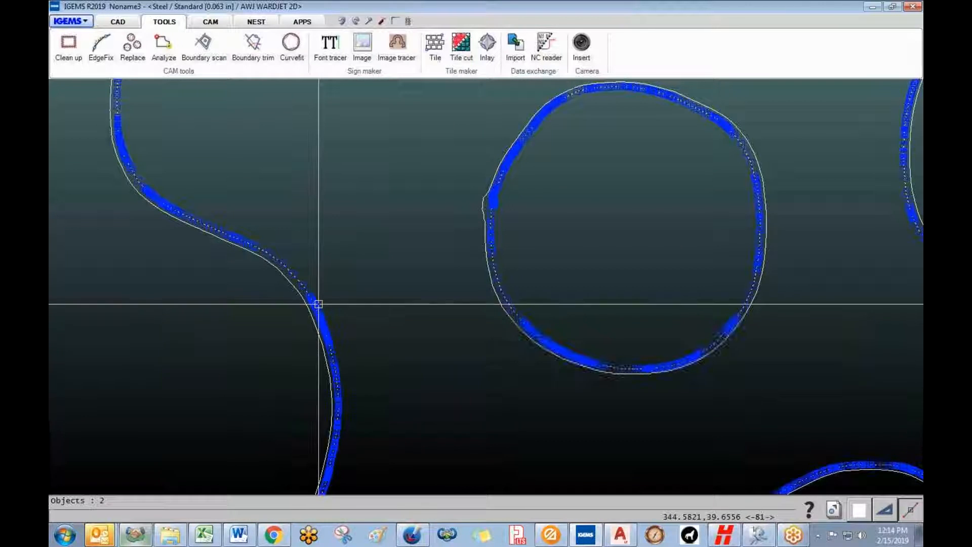
{"action": "scroll", "coordinate": [348, 293], "scroll_direction": "down", "scroll_amount": 3}
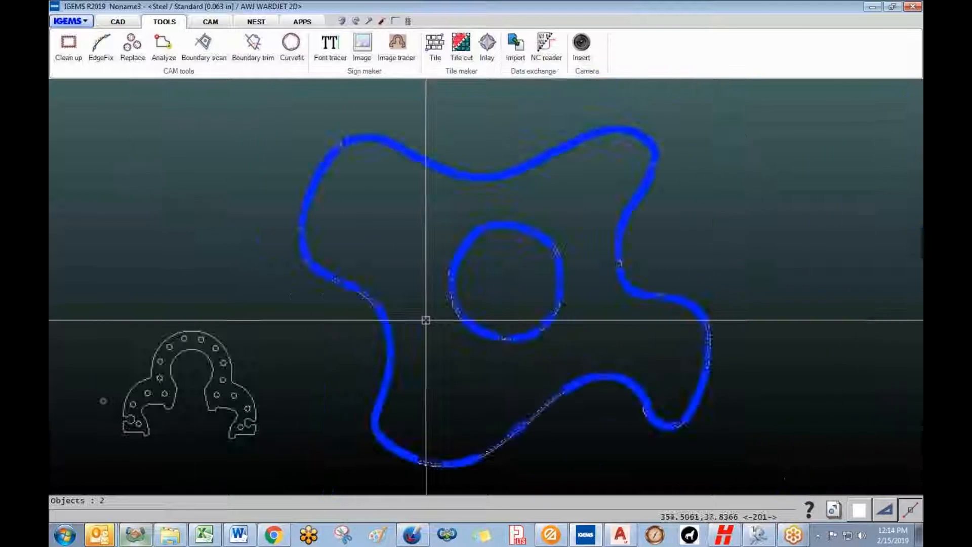
{"action": "key", "text": "Escape"}
{"action": "scroll", "coordinate": [370, 329], "scroll_direction": "up", "scroll_amount": 3}
{"action": "scroll", "coordinate": [370, 327], "scroll_direction": "down", "scroll_amount": 3}
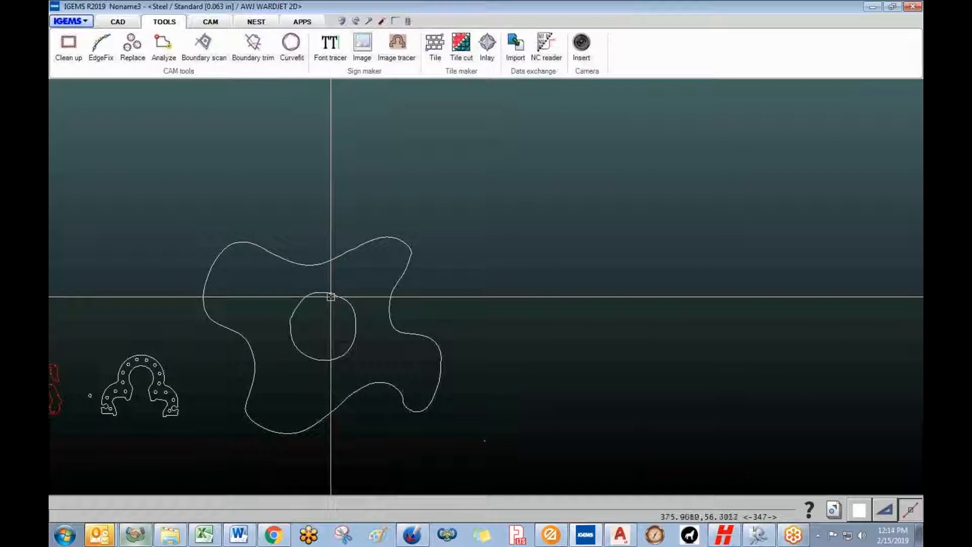
- Measure the vertical distance across the traced shape's central hole
{"action": "left_click", "coordinate": [369, 22]}
{"action": "left_click", "coordinate": [323, 293]}
{"action": "left_click", "coordinate": [324, 360]}
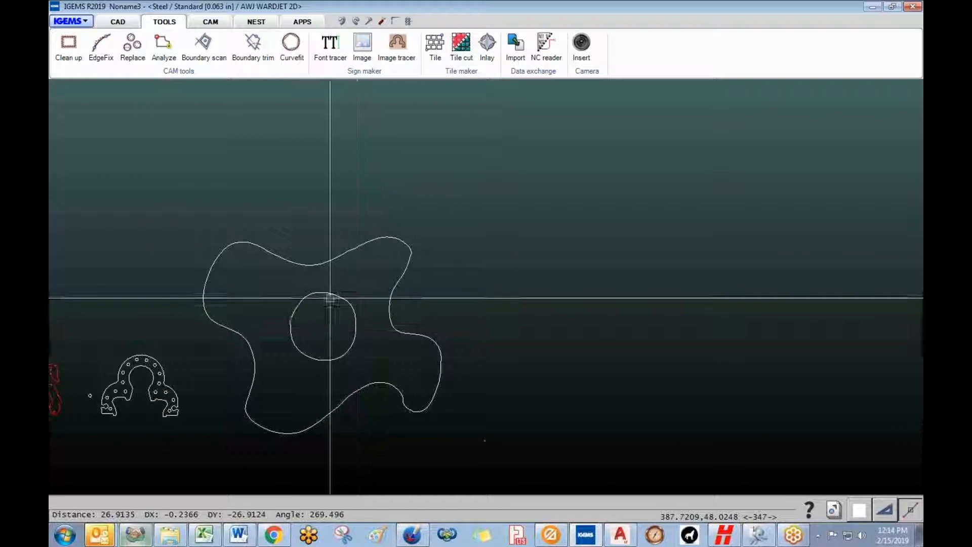
- Delete the stray speck traced outside the lower right of the hand-drawn shape
{"action": "left_click_drag", "start_coordinate": [497, 447], "coordinate": [505, 454]}
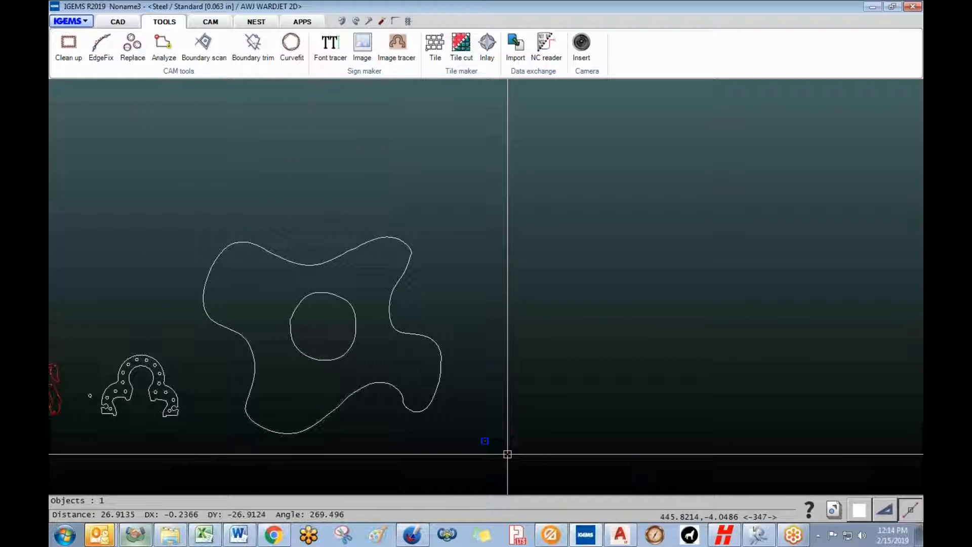
{"action": "key", "text": "Delete"}
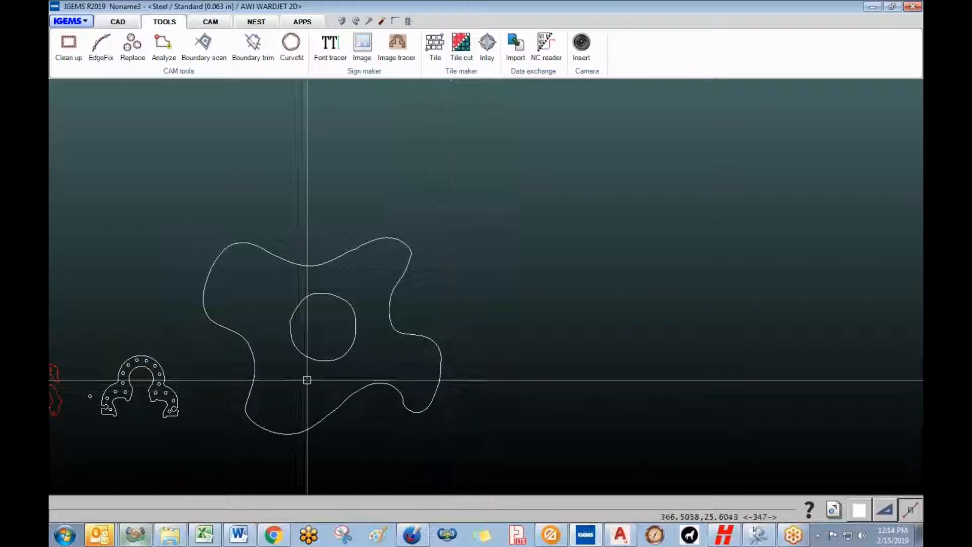
- Draw a 2 in diameter circle in the empty space to the right of the hand-drawn shape
{"action": "left_click", "coordinate": [118, 21]}
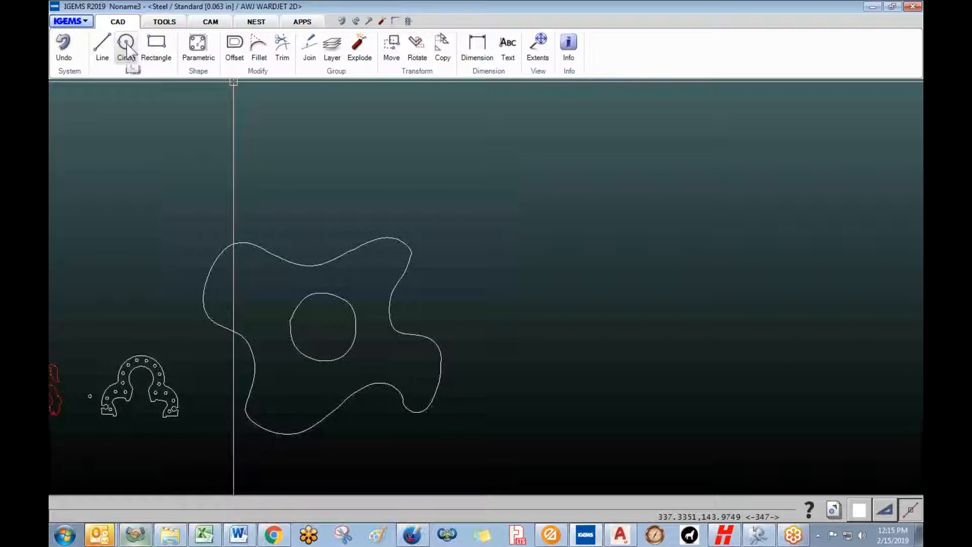
{"action": "left_click", "coordinate": [127, 48]}
{"action": "left_click", "coordinate": [485, 318]}
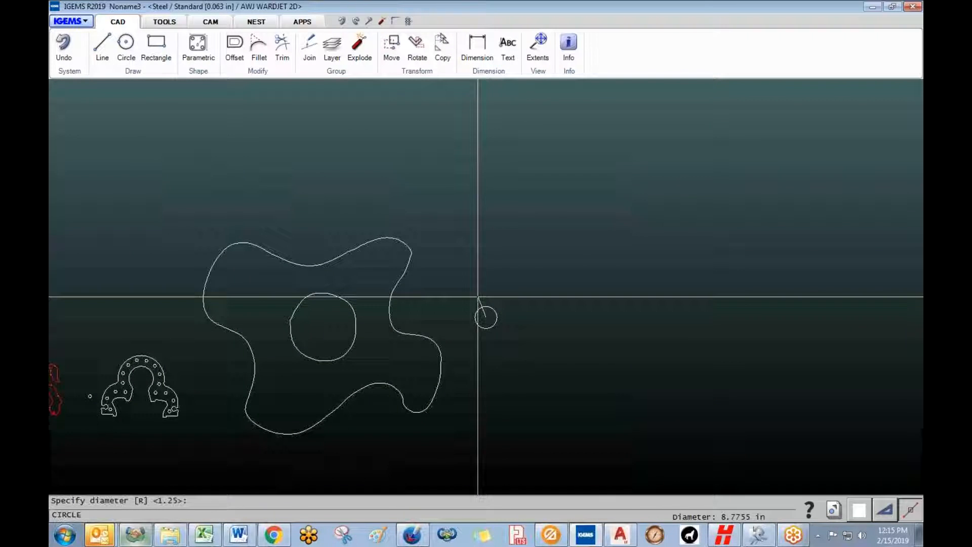
{"action": "type", "text": "2"}
{"action": "key", "text": "Return"}
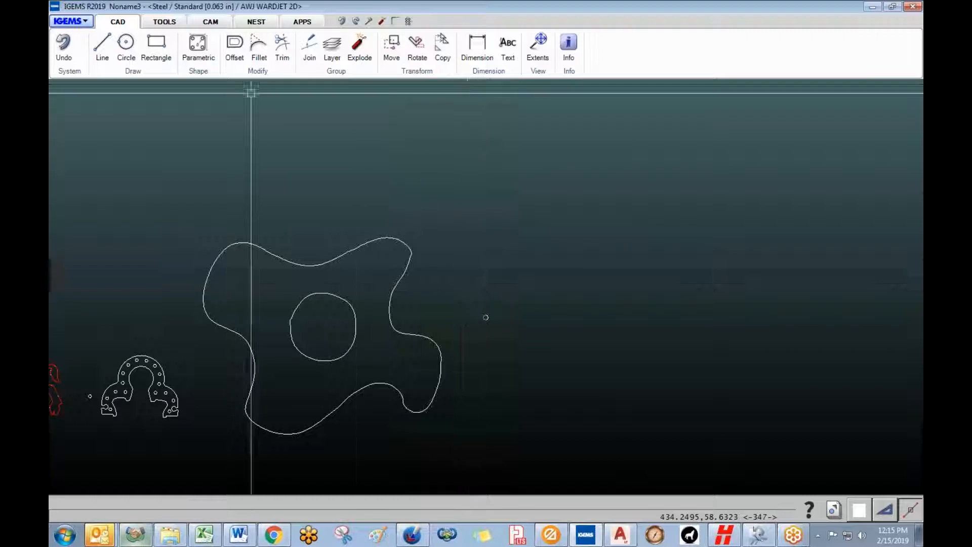
{"action": "left_click", "coordinate": [165, 22]}
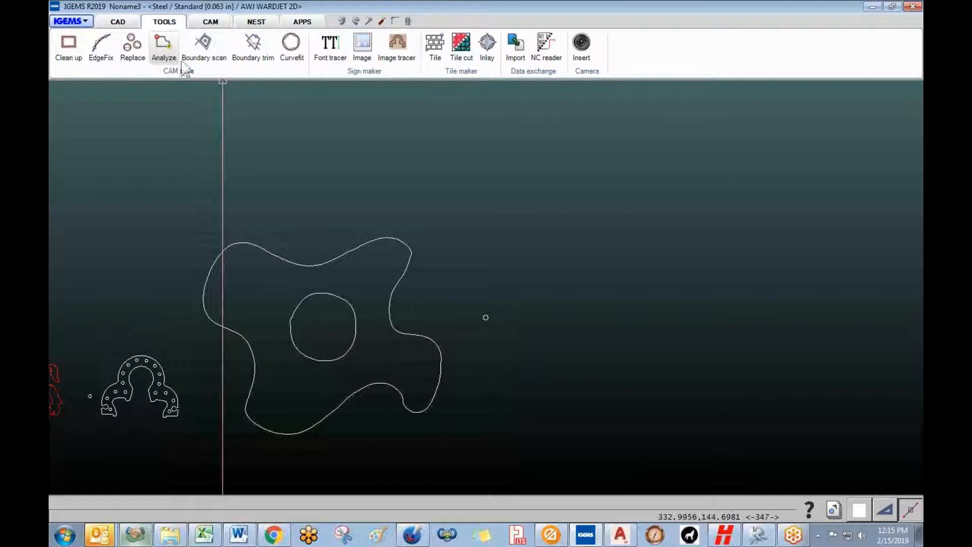
{"action": "left_click", "coordinate": [133, 49]}
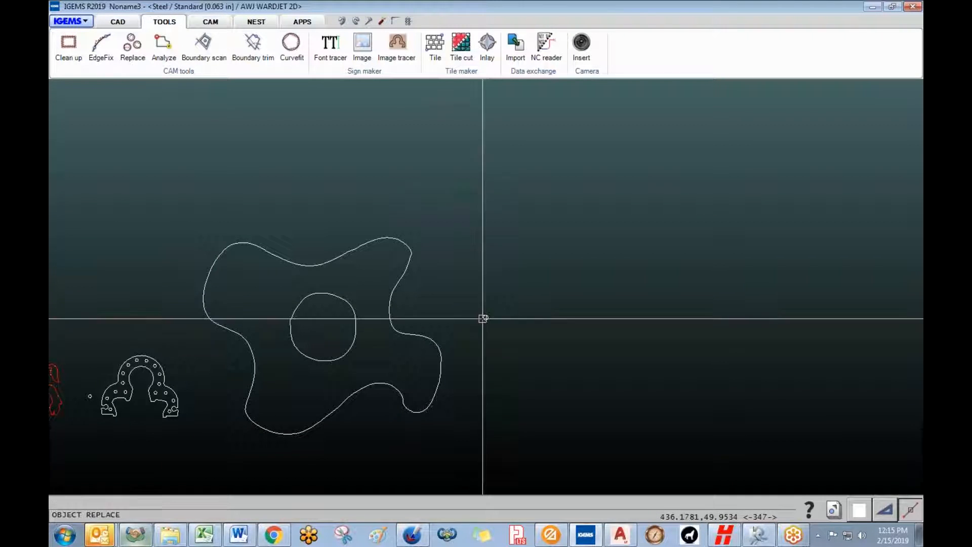
{"action": "key", "text": "Escape"}
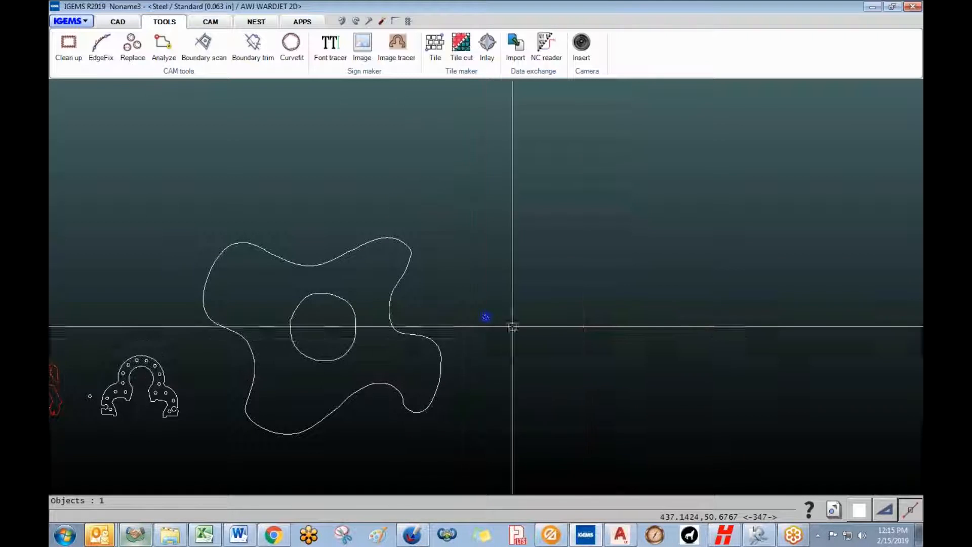
- Draw a three-point circle with a radius of about 13 in through points on the traced central hole's contour
{"action": "left_click", "coordinate": [118, 22]}
{"action": "left_click", "coordinate": [127, 46]}
{"action": "scroll", "coordinate": [337, 336], "scroll_direction": "up", "scroll_amount": 4}
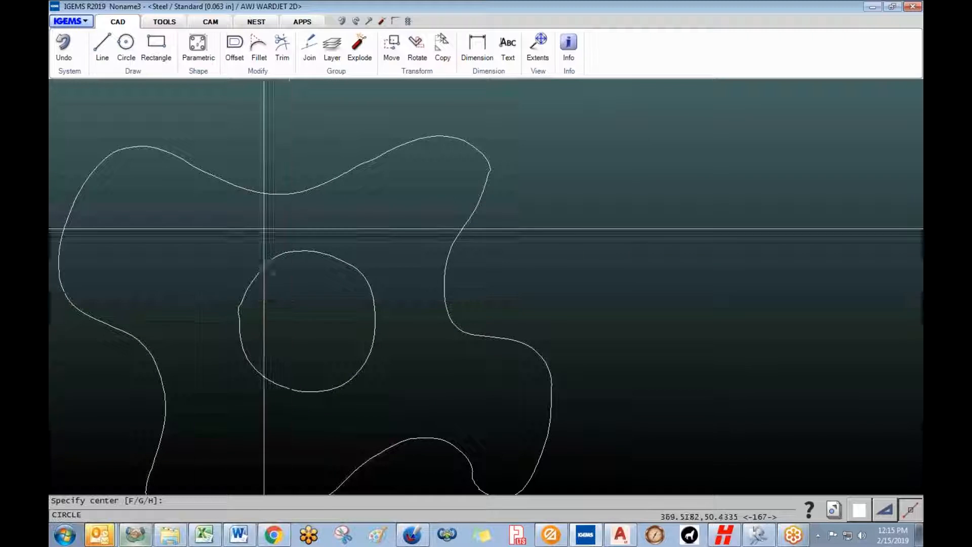
{"action": "left_click", "coordinate": [132, 69]}
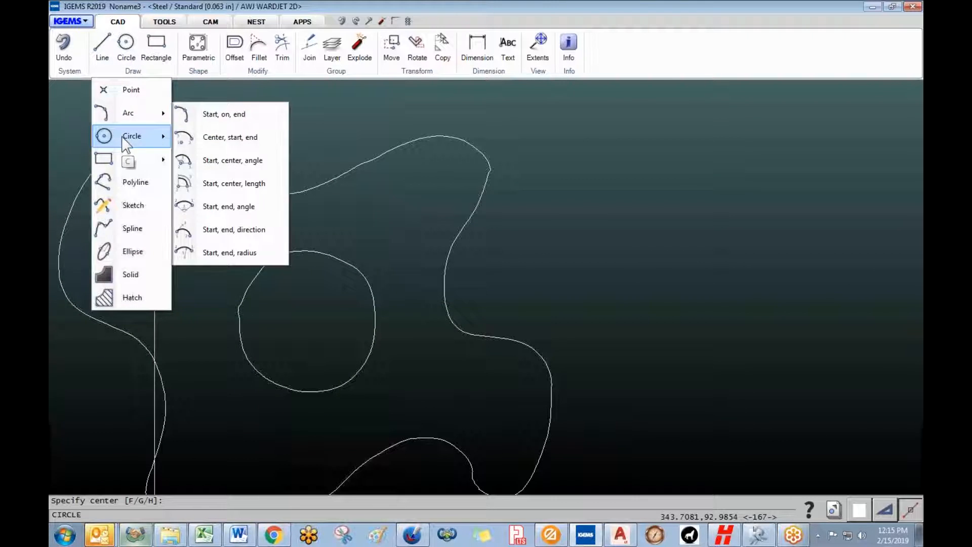
{"action": "mouse_move", "coordinate": [124, 142]}
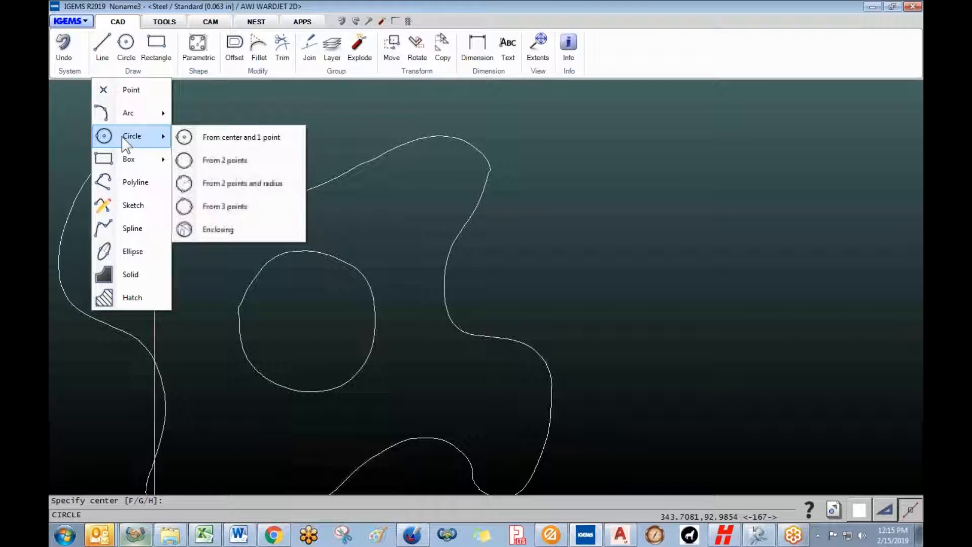
{"action": "left_click", "coordinate": [219, 207]}
{"action": "left_click", "coordinate": [242, 289]}
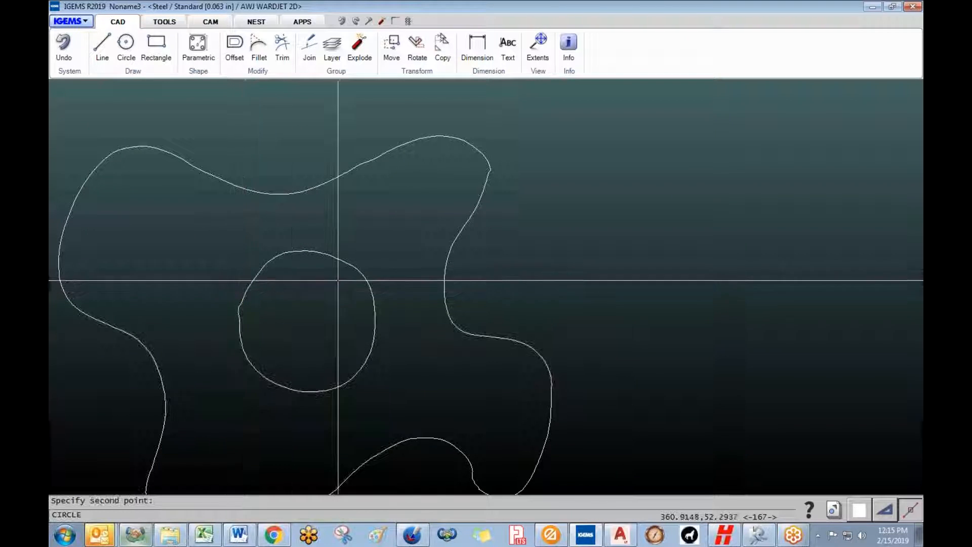
{"action": "left_click", "coordinate": [363, 278]}
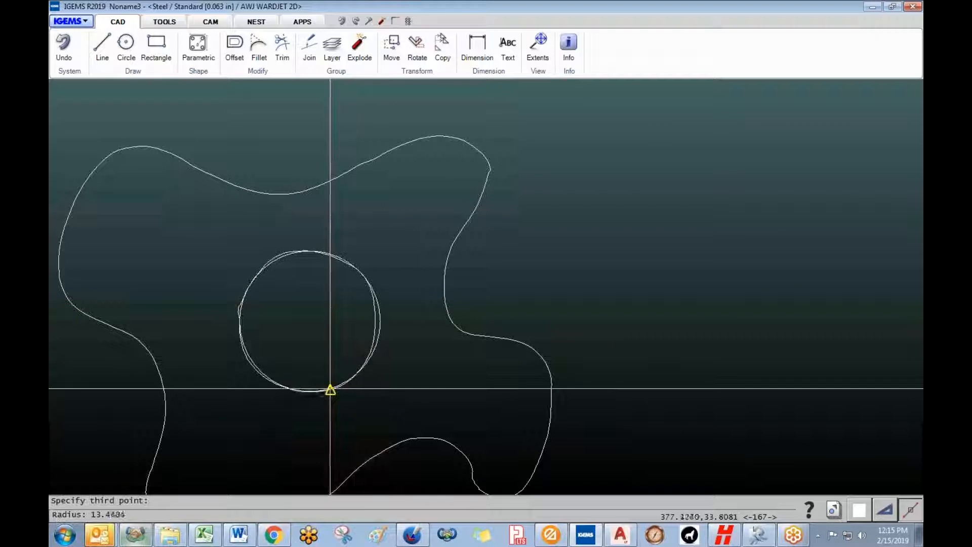
- Delete the uneven traced contour of the central hole, keeping only the true circle
{"action": "scroll", "coordinate": [373, 337], "scroll_direction": "up", "scroll_amount": 3}
{"action": "scroll", "coordinate": [385, 304], "scroll_direction": "down", "scroll_amount": 3}
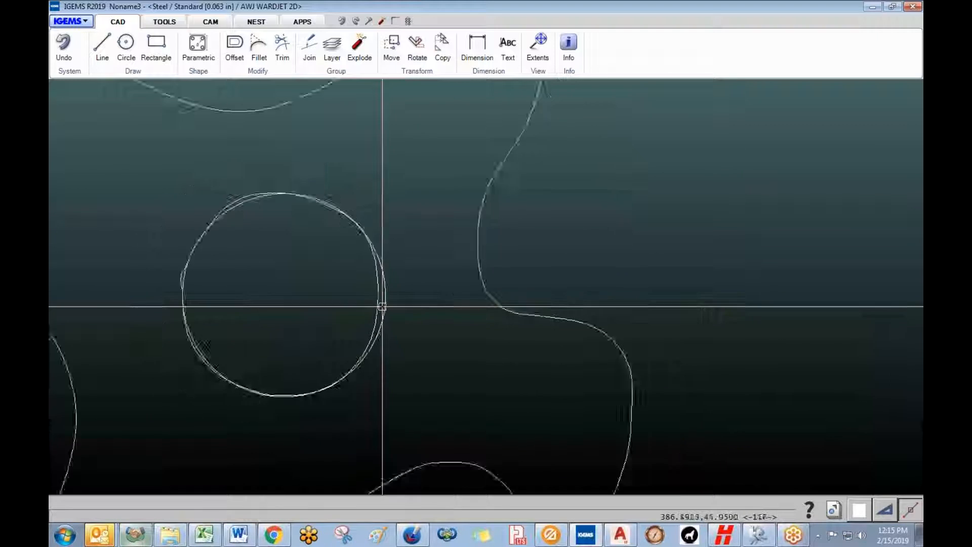
{"action": "scroll", "coordinate": [380, 304], "scroll_direction": "down", "scroll_amount": 4}
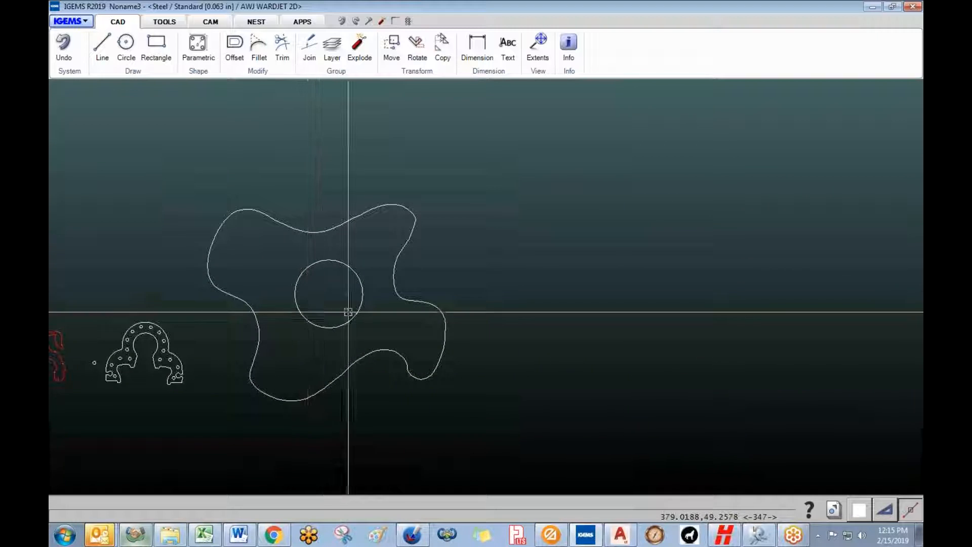
- Scale the traced wavy shape and its circle, using the circle's diameter as the reference distance and 2 as the new distance
{"action": "scroll", "coordinate": [329, 283], "scroll_direction": "up", "scroll_amount": 4}
{"action": "middle_click_drag", "start_coordinate": [330, 276], "coordinate": [284, 292]}
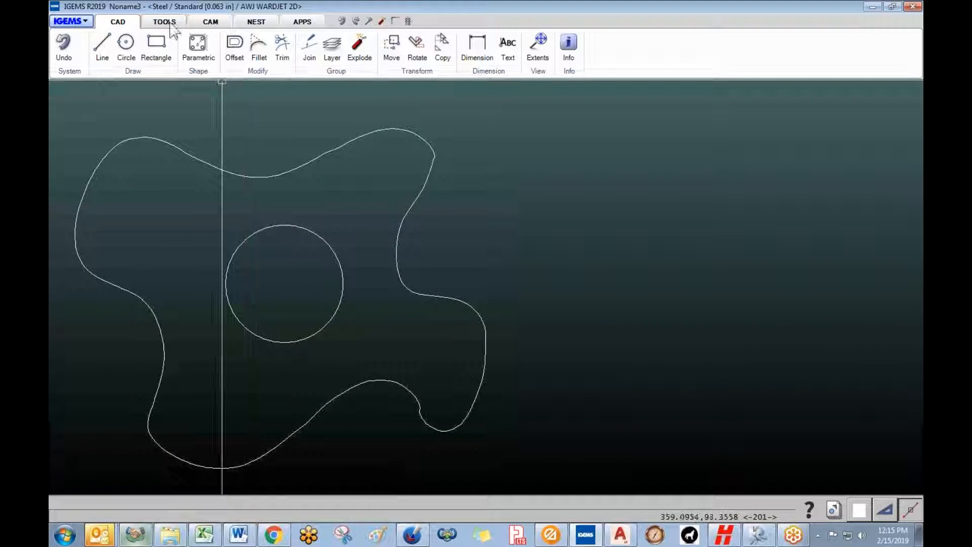
{"action": "left_click", "coordinate": [418, 72]}
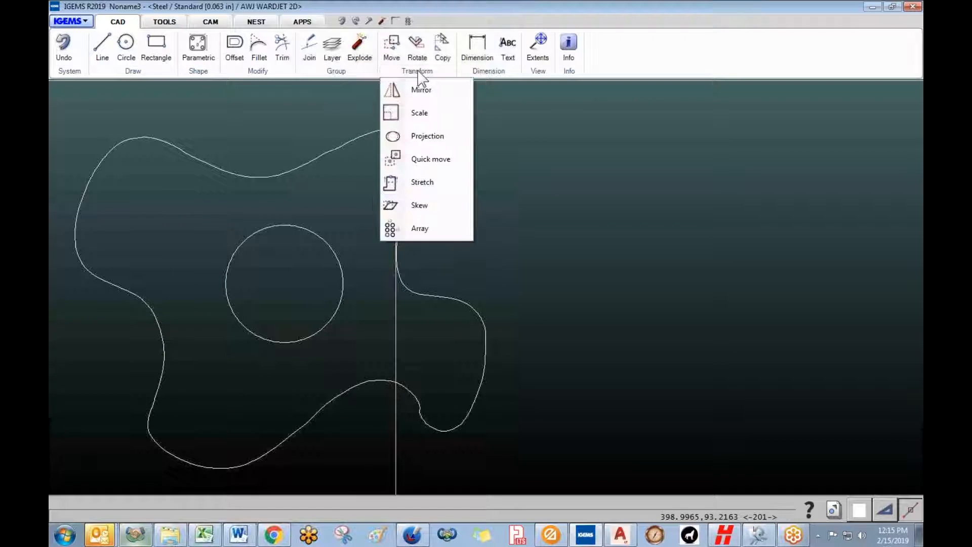
{"action": "left_click", "coordinate": [420, 114]}
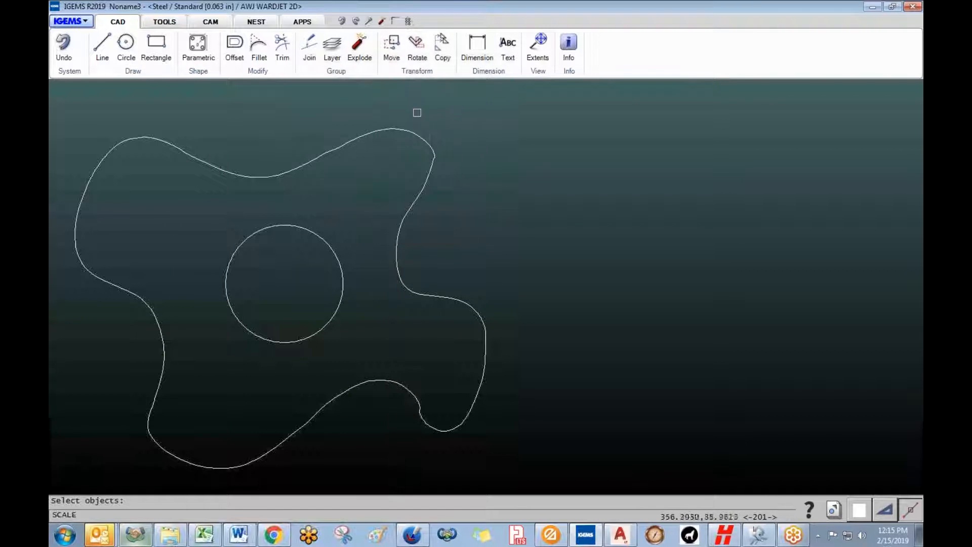
{"action": "left_click_drag", "start_coordinate": [275, 293], "coordinate": [207, 150]}
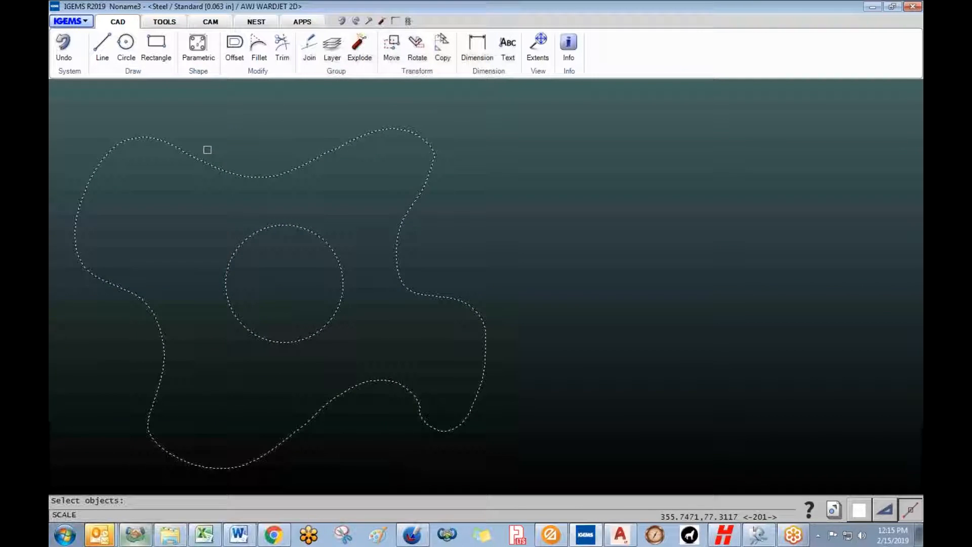
{"action": "key", "text": "Return"}
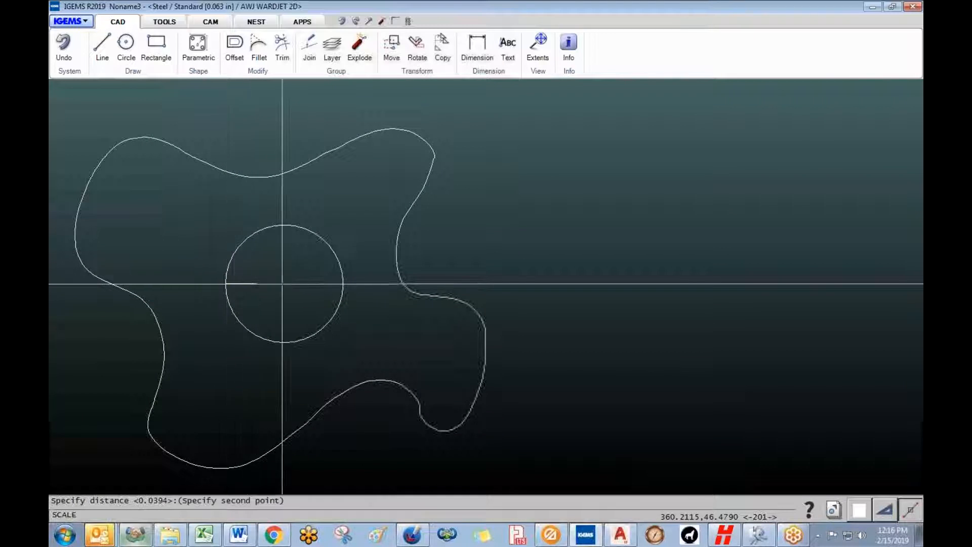
{"action": "left_click", "coordinate": [343, 284]}
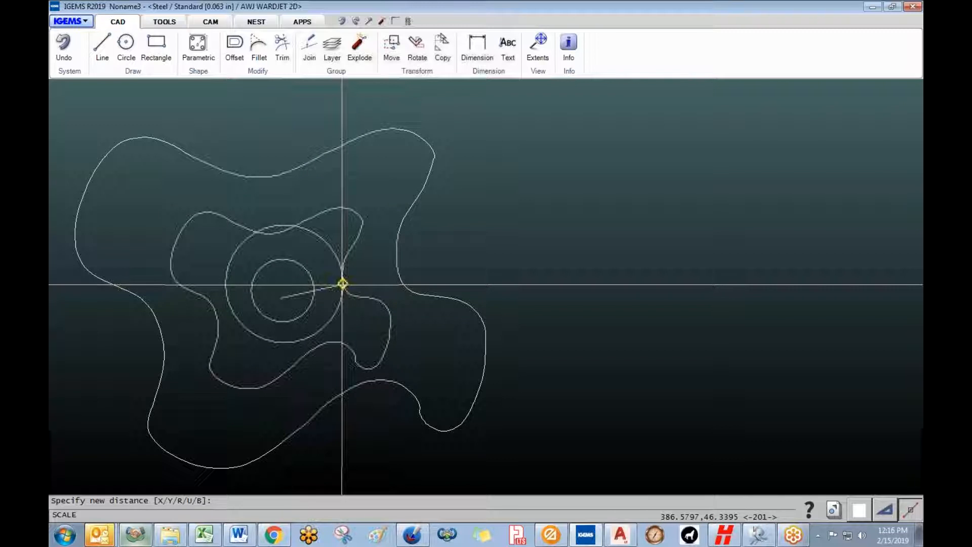
{"action": "type", "text": "2"}
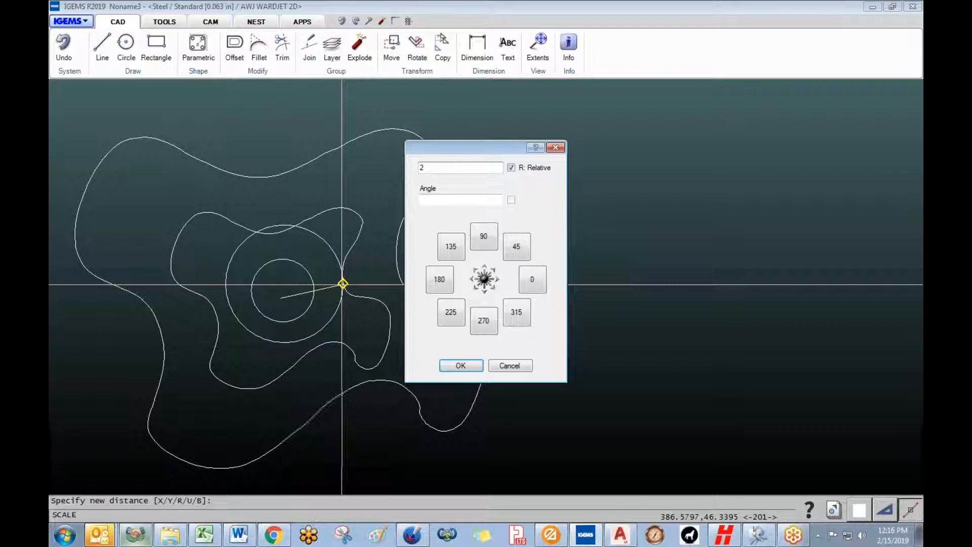
{"action": "key", "text": "Return"}
- Check the central circle with a diameter dimension and delete that dimension
{"action": "scroll", "coordinate": [304, 299], "scroll_direction": "up", "scroll_amount": 5}
{"action": "scroll", "coordinate": [265, 308], "scroll_direction": "up", "scroll_amount": 4}
{"action": "scroll", "coordinate": [276, 319], "scroll_direction": "down", "scroll_amount": 2}
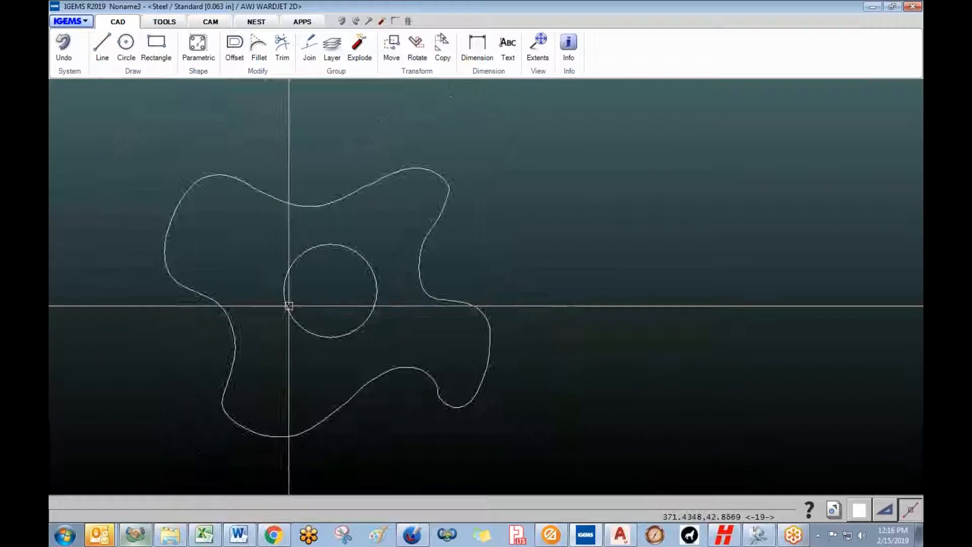
{"action": "left_click", "coordinate": [498, 76]}
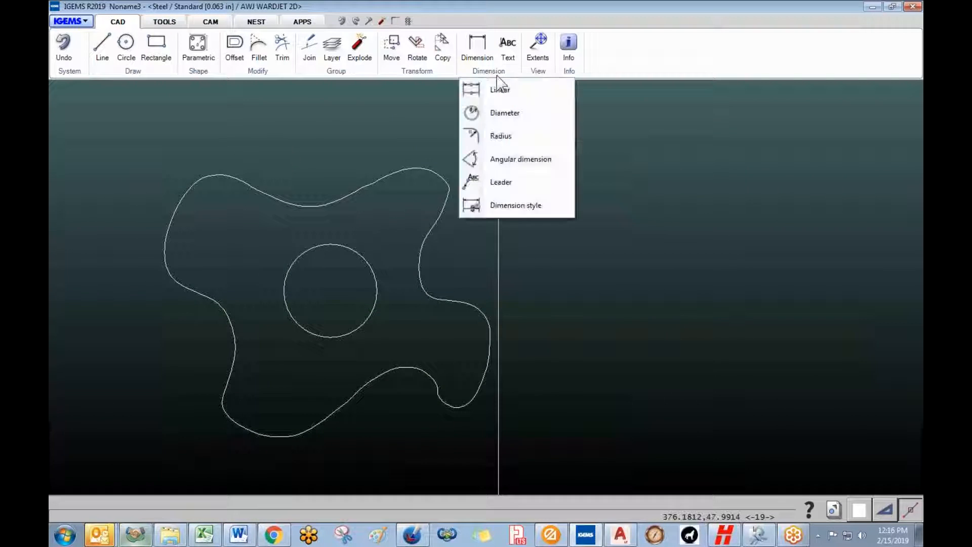
{"action": "left_click", "coordinate": [501, 114]}
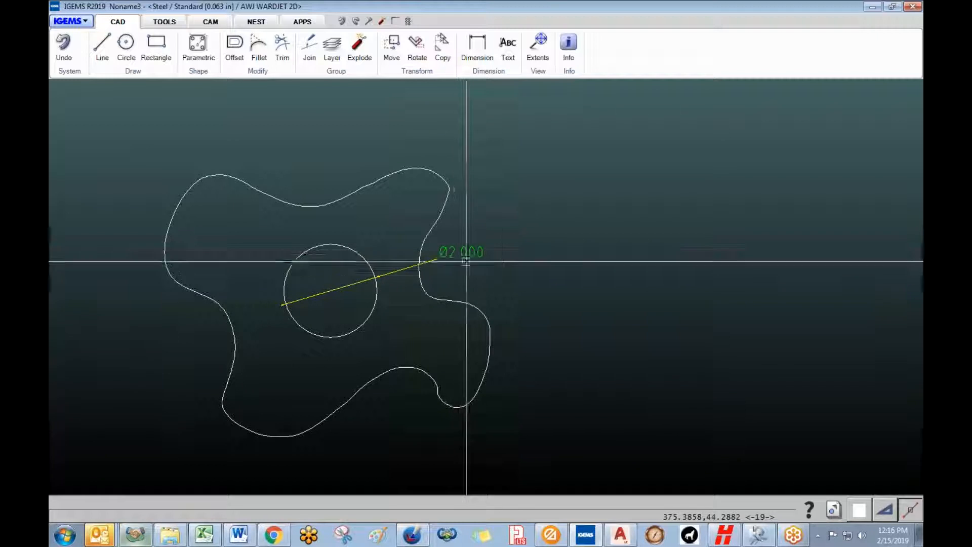
{"action": "left_click", "coordinate": [434, 258]}
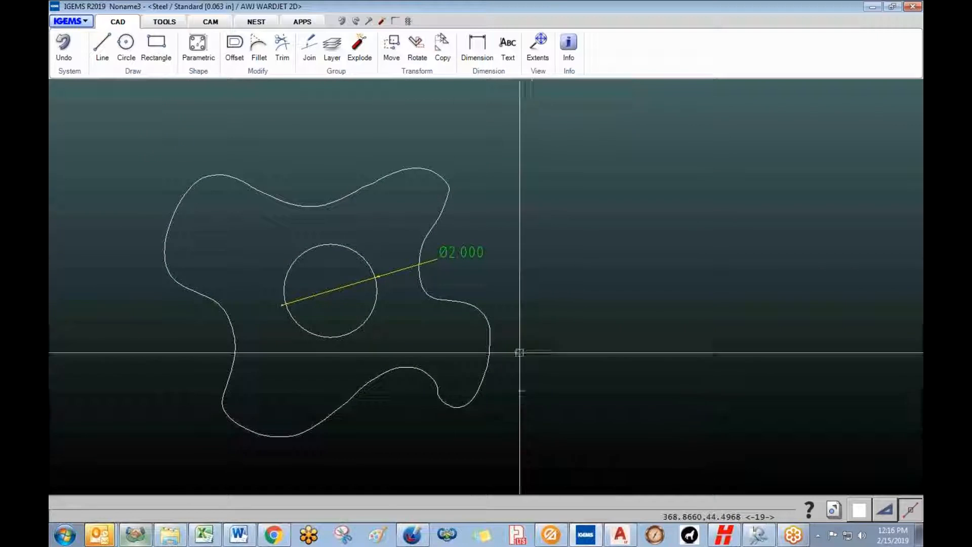
{"action": "left_click", "coordinate": [471, 258]}
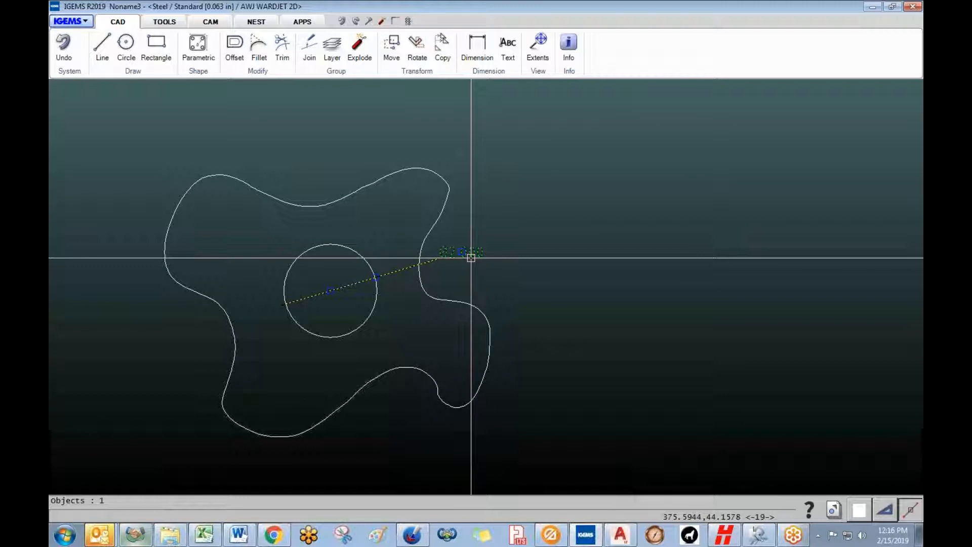
{"action": "key", "text": "Delete"}
- Load the dolphin drawing "5 - Imagetracer-2.png" into the Image tracer
{"action": "scroll", "coordinate": [471, 258], "scroll_direction": "down", "scroll_amount": 3}
{"action": "middle_click_drag", "start_coordinate": [394, 289], "coordinate": [332, 279]}
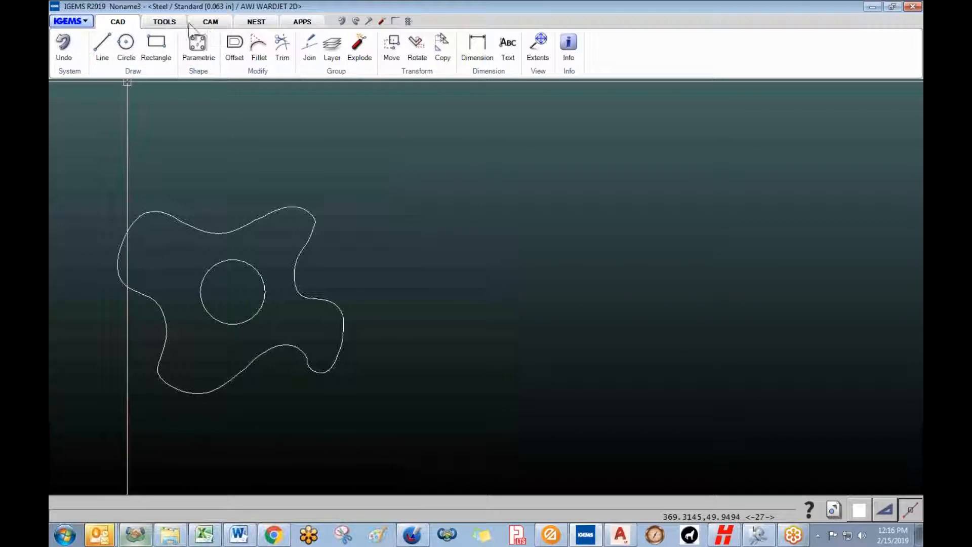
{"action": "left_click", "coordinate": [165, 22]}
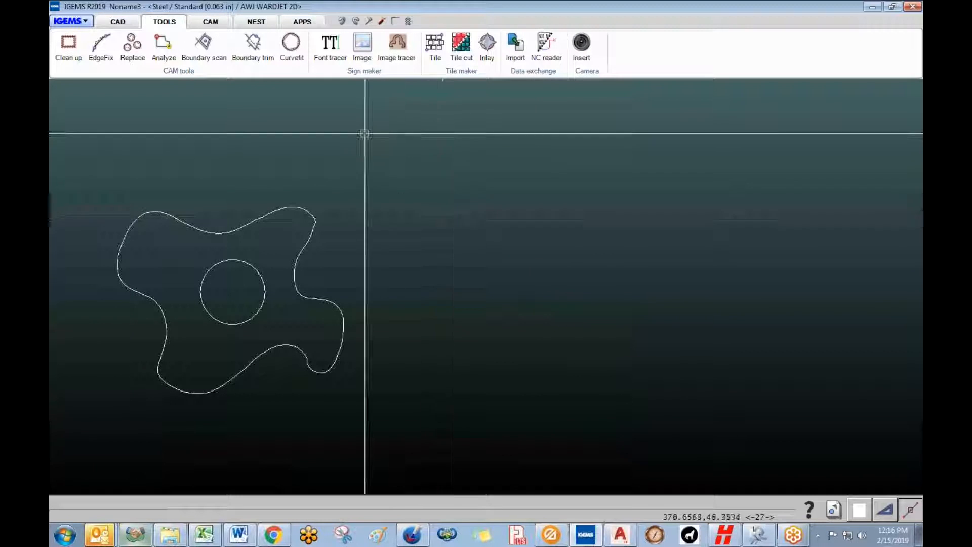
{"action": "left_click", "coordinate": [398, 48]}
{"action": "left_click", "coordinate": [376, 148]}
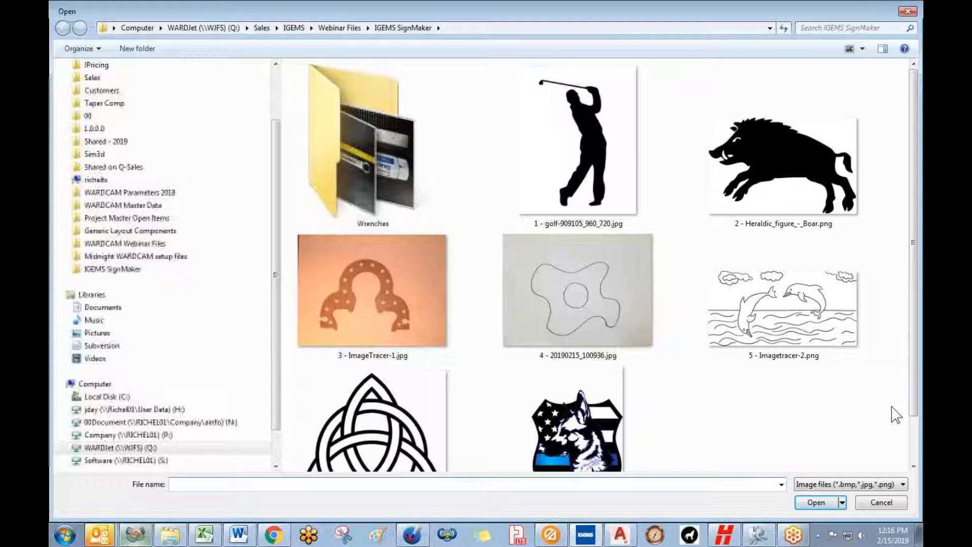
{"action": "left_click", "coordinate": [771, 318]}
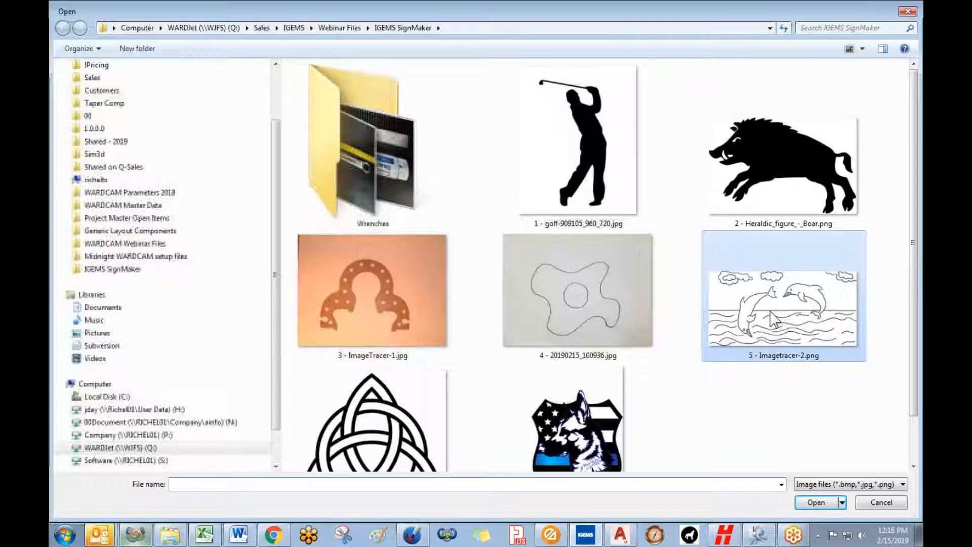
{"action": "left_click", "coordinate": [817, 503]}
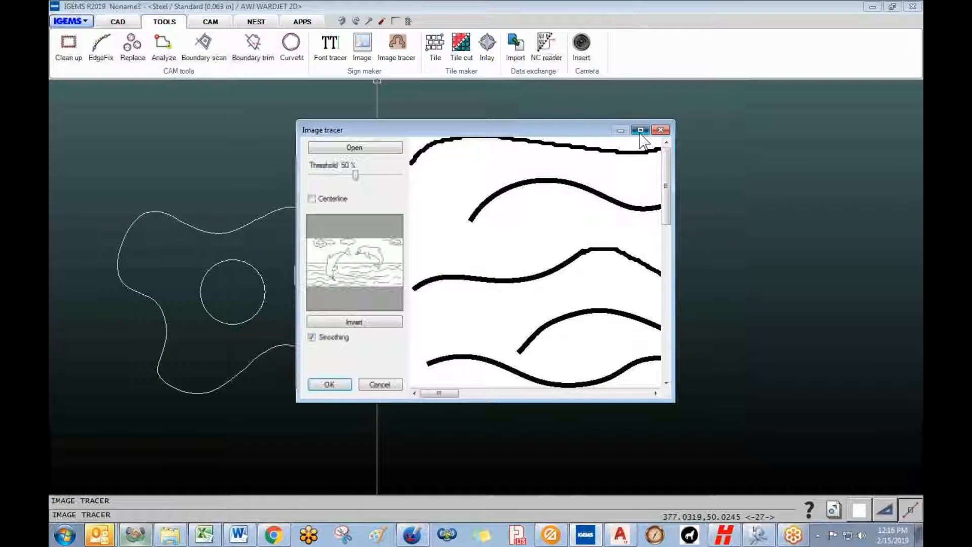
- Invert the dolphin image, trace it at 50 % threshold with smoothing, and place the outlines beside the wavy shape
{"action": "left_click", "coordinate": [640, 130]}
{"action": "left_click", "coordinate": [136, 200]}
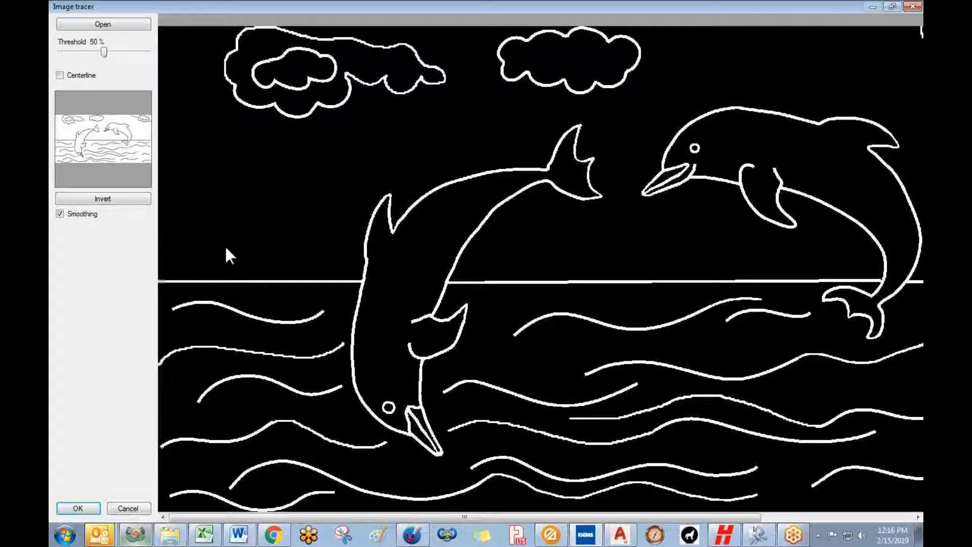
{"action": "left_click", "coordinate": [77, 508]}
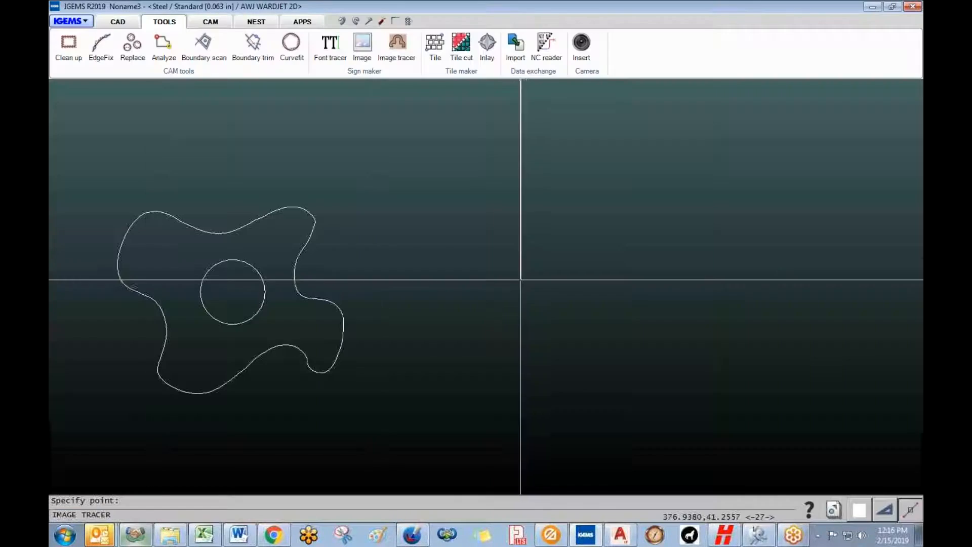
{"action": "scroll", "coordinate": [478, 285], "scroll_direction": "down", "scroll_amount": 4}
{"action": "scroll", "coordinate": [551, 341], "scroll_direction": "down", "scroll_amount": 3}
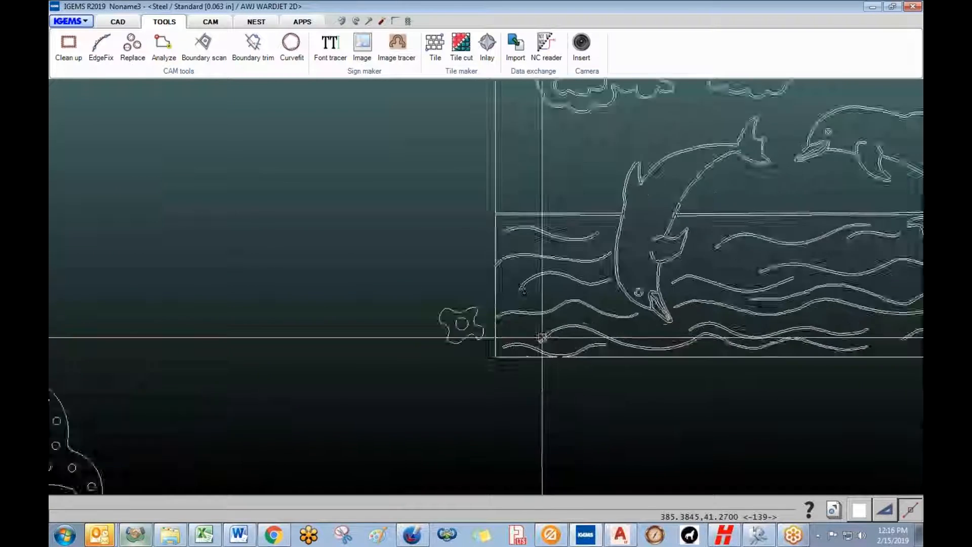
{"action": "middle_click_drag", "start_coordinate": [544, 337], "coordinate": [362, 382]}
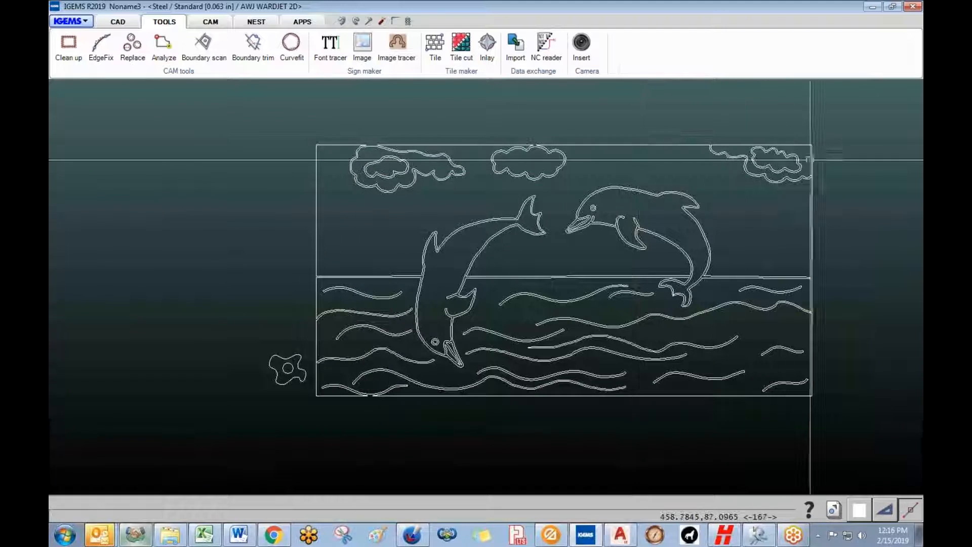
- Examine the traced double outlines of the clouds in the dolphin drawing
{"action": "scroll", "coordinate": [391, 146], "scroll_direction": "up", "scroll_amount": 4}
{"action": "scroll", "coordinate": [387, 144], "scroll_direction": "up", "scroll_amount": 2}
{"action": "scroll", "coordinate": [434, 143], "scroll_direction": "down", "scroll_amount": 5}
{"action": "scroll", "coordinate": [296, 218], "scroll_direction": "up", "scroll_amount": 6}
{"action": "scroll", "coordinate": [257, 201], "scroll_direction": "down", "scroll_amount": 3}
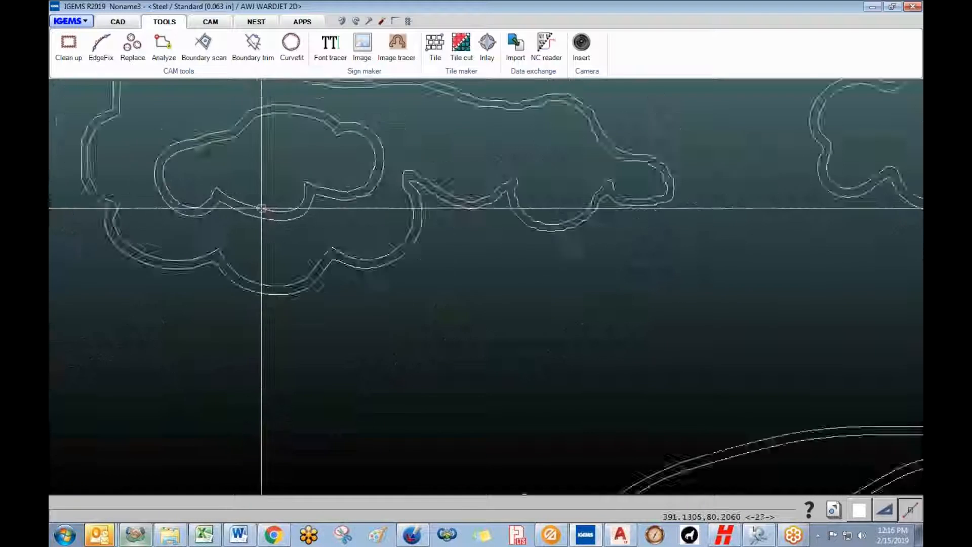
{"action": "left_click", "coordinate": [261, 163]}
{"action": "key", "text": "Escape"}
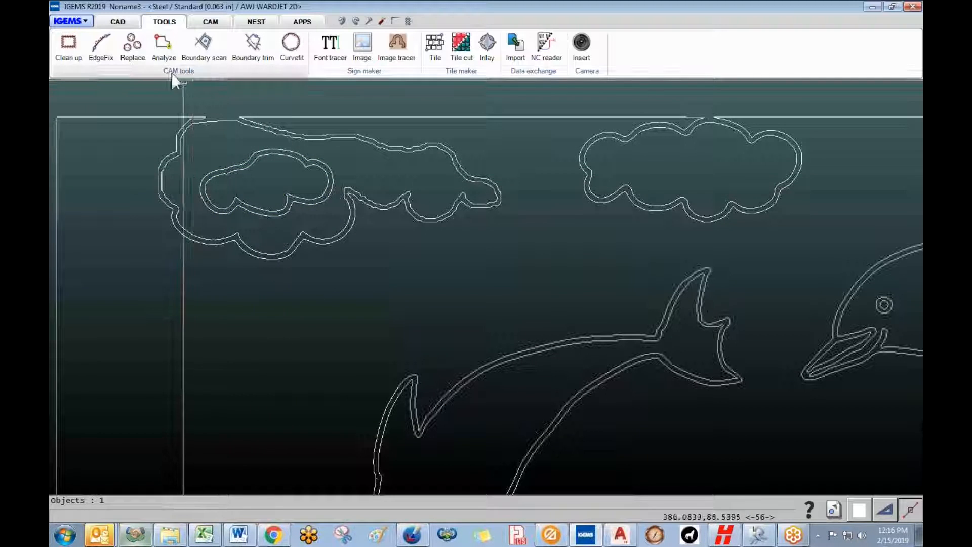
- Add Poly joints of width .060 across the double outlines of the dolphin drawing's upper-left cloud, on both its outer and inner contours
{"action": "left_click", "coordinate": [160, 71]}
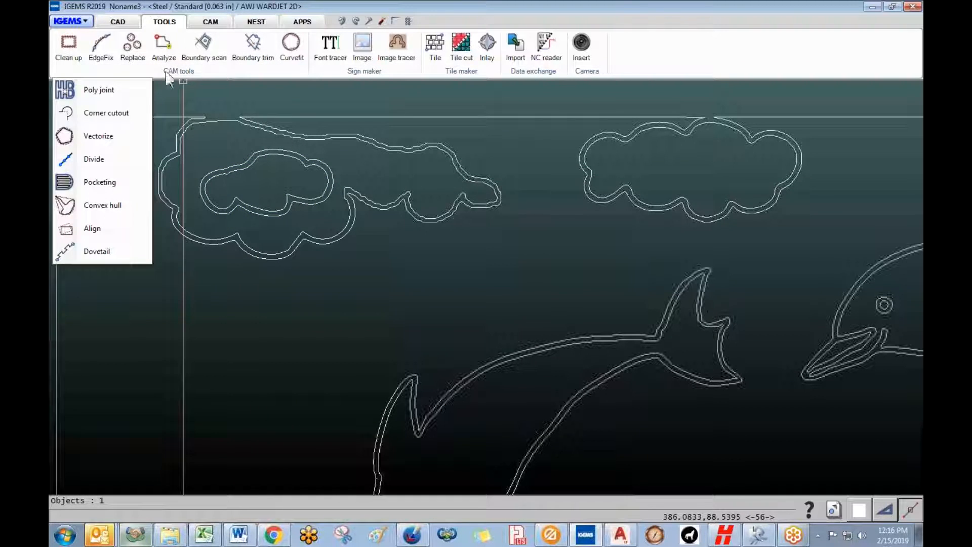
{"action": "left_click", "coordinate": [99, 90]}
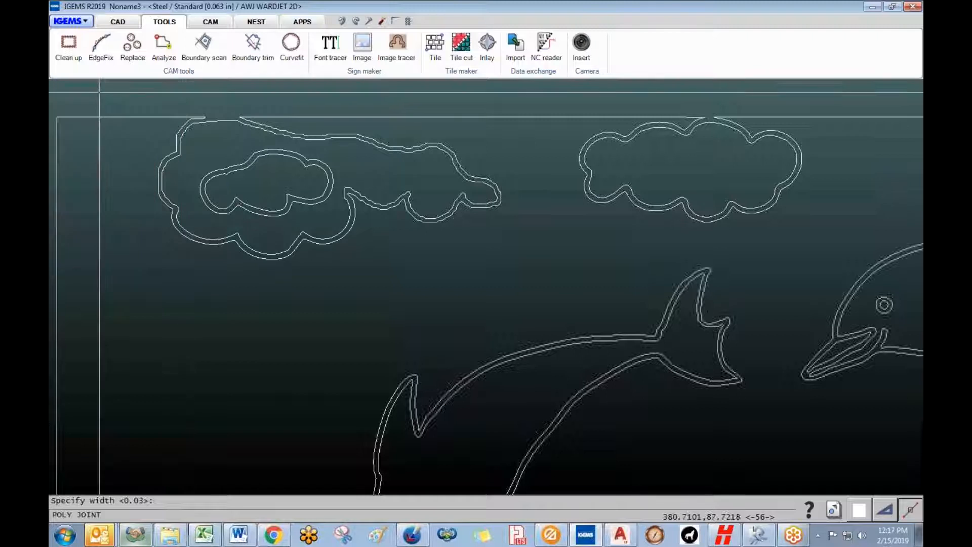
{"action": "type", "text": ".060"}
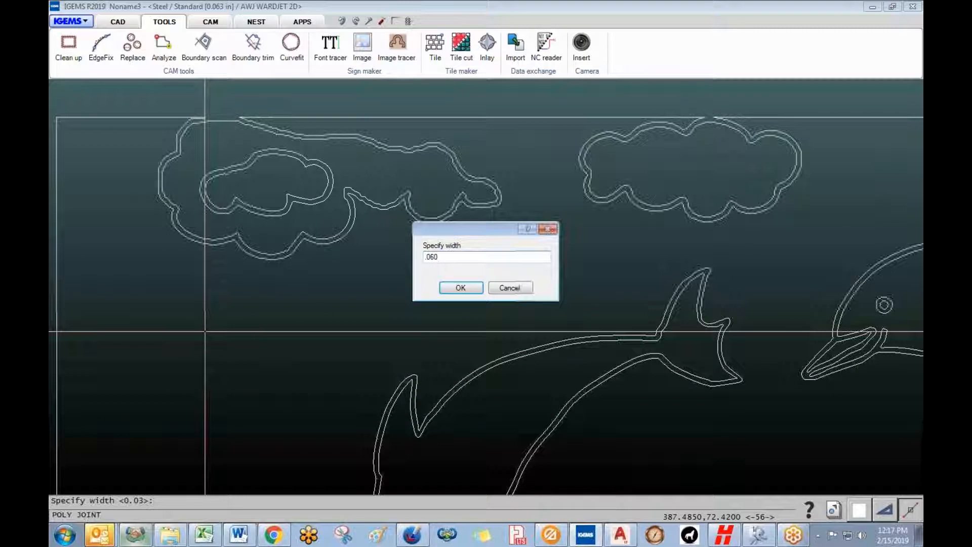
{"action": "left_click", "coordinate": [517, 287]}
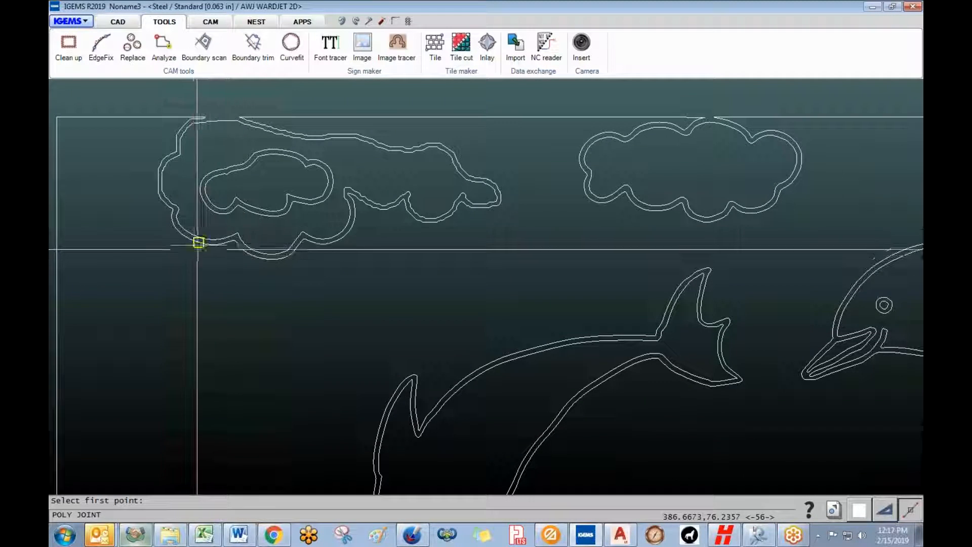
{"action": "scroll", "coordinate": [185, 238], "scroll_direction": "up", "scroll_amount": 3}
{"action": "scroll", "coordinate": [326, 320], "scroll_direction": "down", "scroll_amount": 4}
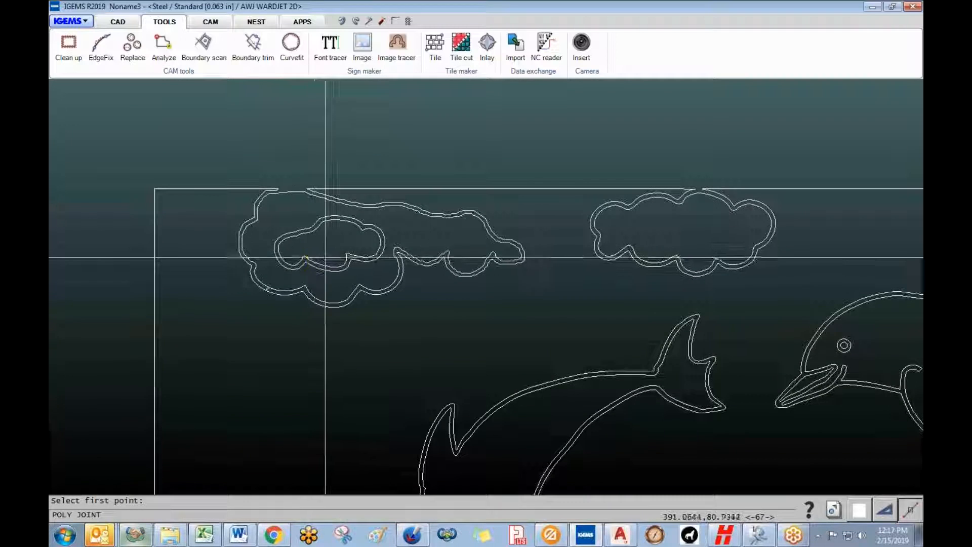
{"action": "scroll", "coordinate": [343, 255], "scroll_direction": "down", "scroll_amount": 2}
{"action": "scroll", "coordinate": [346, 254], "scroll_direction": "up", "scroll_amount": 3}
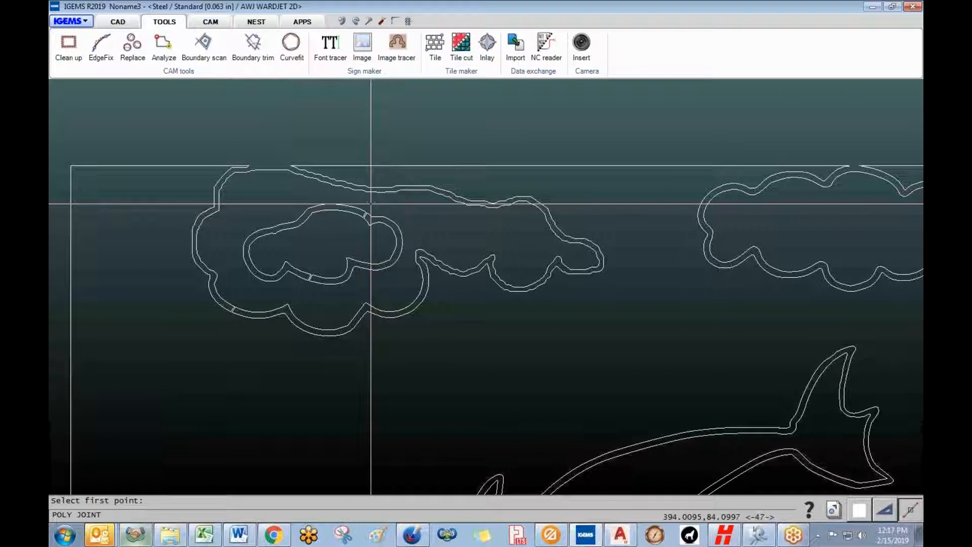
{"action": "scroll", "coordinate": [371, 203], "scroll_direction": "down", "scroll_amount": 2}
{"action": "scroll", "coordinate": [435, 210], "scroll_direction": "up", "scroll_amount": 2}
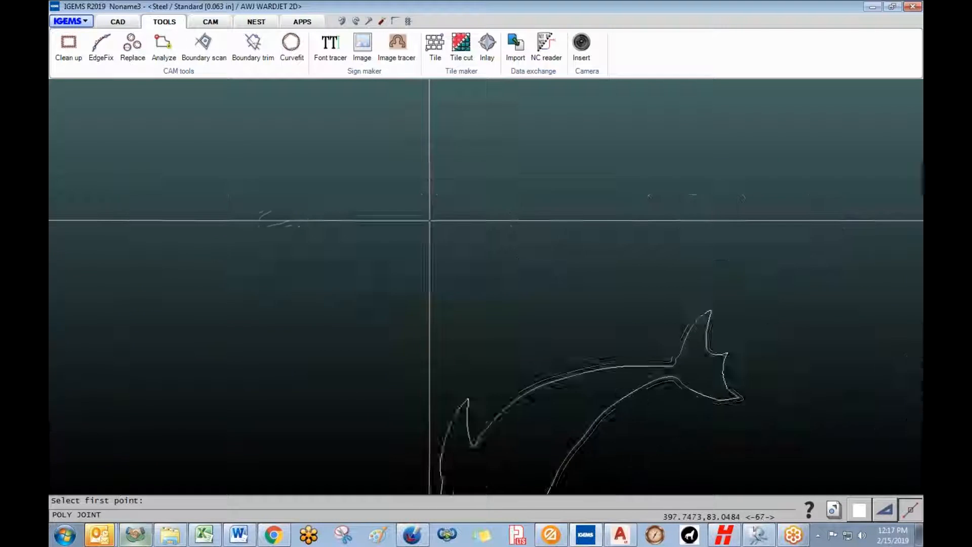
- Start a new Image tracer session and load shield.png from the IGEMS SignMaker folder
{"action": "scroll", "coordinate": [400, 205], "scroll_direction": "down", "scroll_amount": 2}
{"action": "scroll", "coordinate": [431, 314], "scroll_direction": "down", "scroll_amount": 2}
{"action": "mouse_move", "coordinate": [508, 344]}
{"action": "middle_mouse_down"}
{"action": "mouse_move", "coordinate": [333, 245]}
{"action": "mouse_move", "coordinate": [318, 262]}
{"action": "middle_mouse_up"}
{"action": "left_click", "coordinate": [397, 45]}
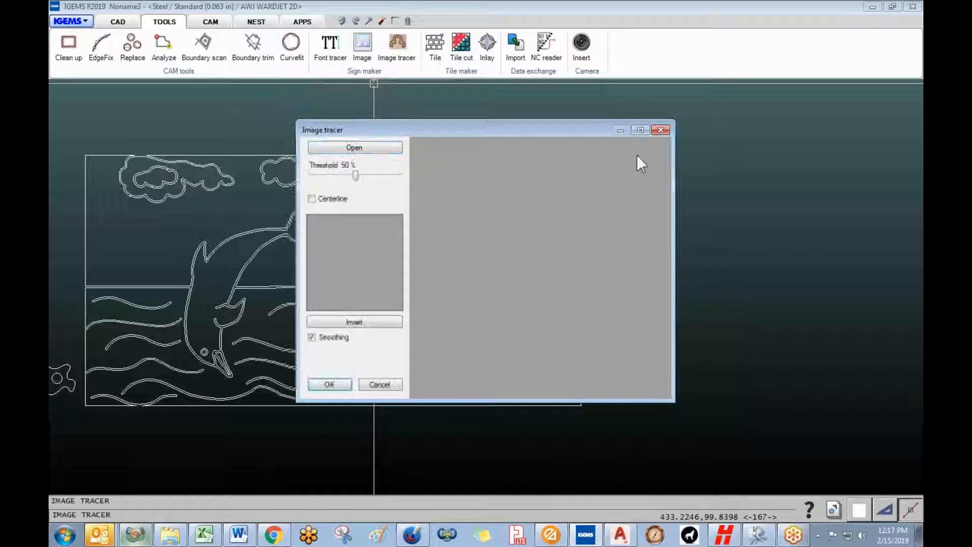
{"action": "left_click", "coordinate": [364, 149]}
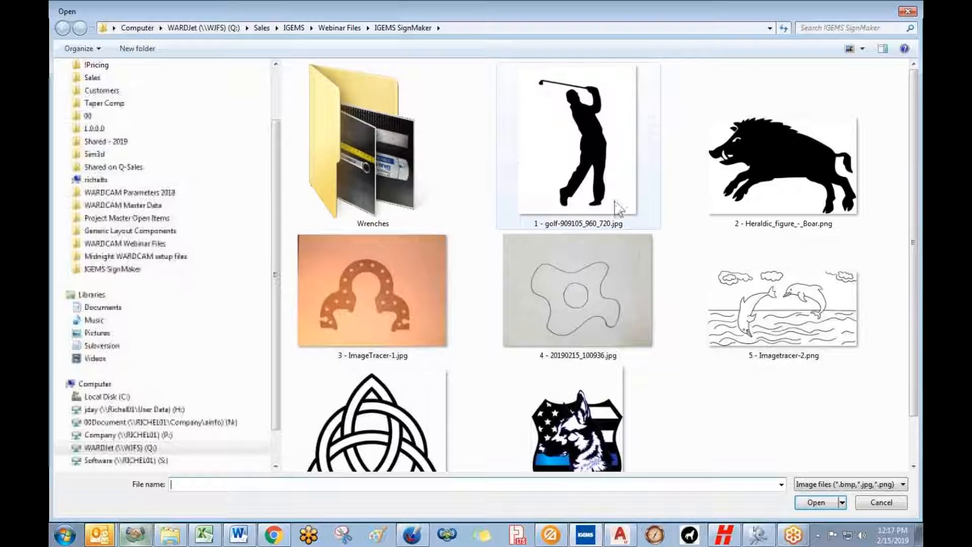
{"action": "left_click_drag", "start_coordinate": [915, 273], "coordinate": [914, 353]}
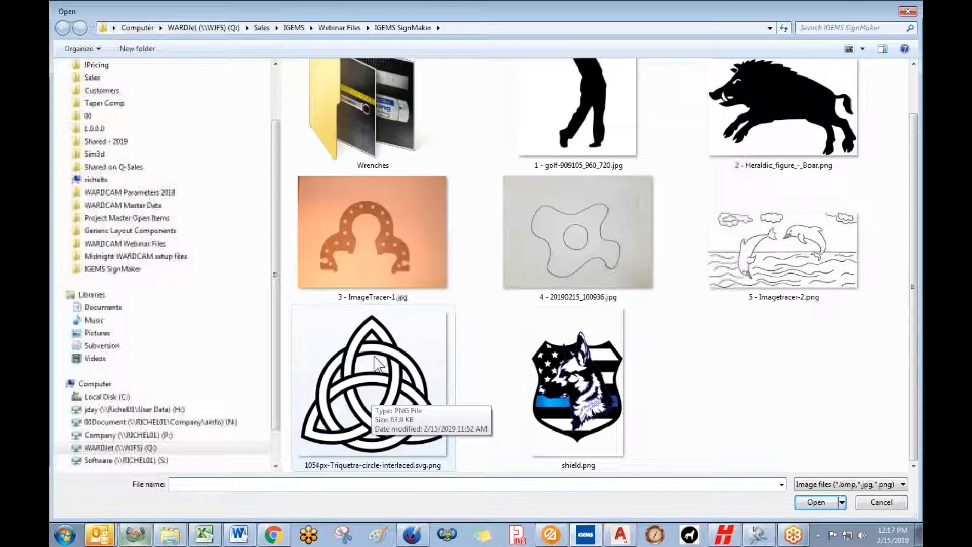
{"action": "left_click", "coordinate": [564, 410]}
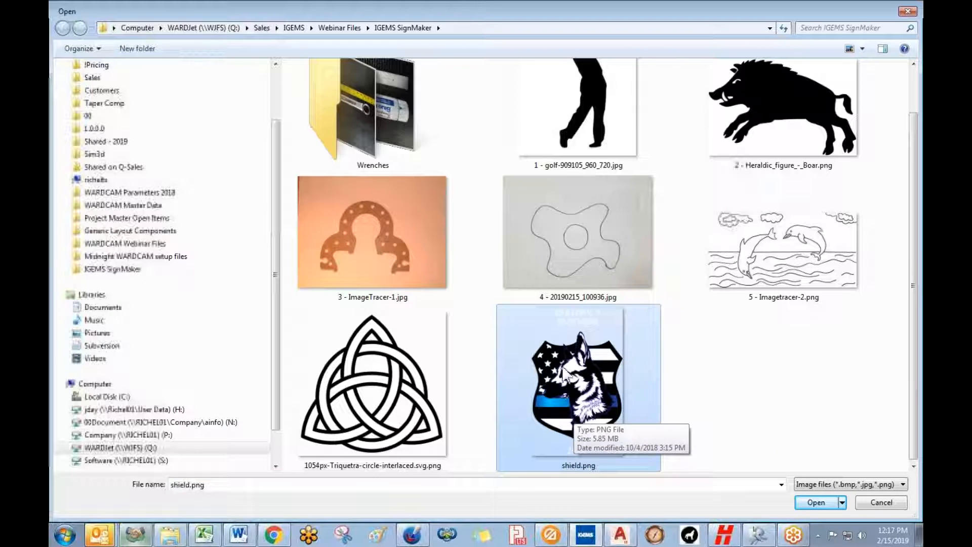
{"action": "left_click", "coordinate": [810, 501]}
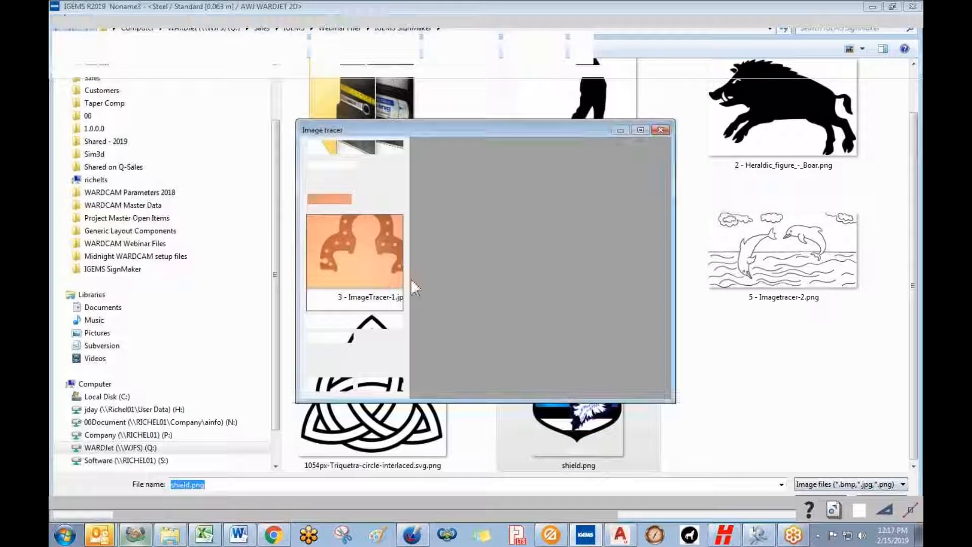
- Trace the shield image at a 24 % threshold with smoothing and place the outlines beside the dolphin drawing
{"action": "left_click", "coordinate": [641, 131]}
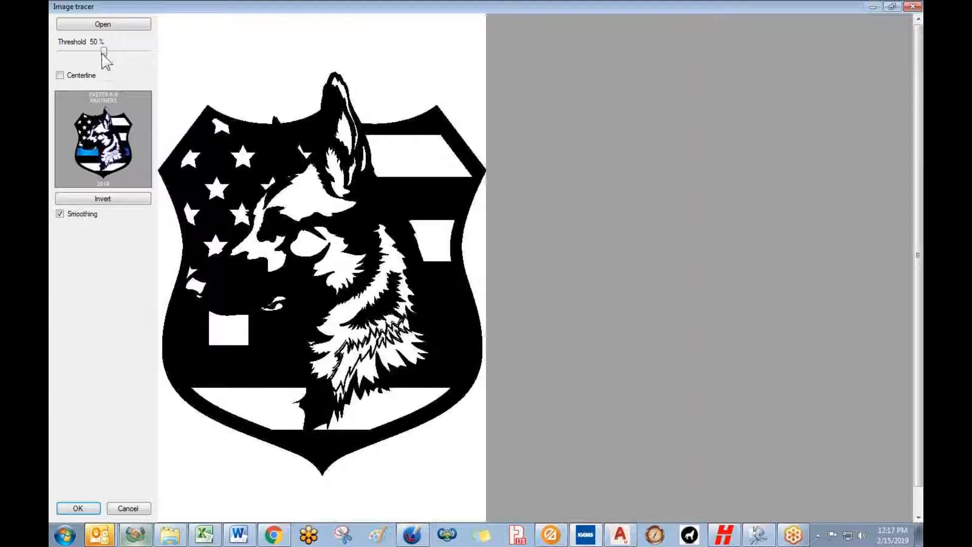
{"action": "left_click_drag", "start_coordinate": [82, 52], "coordinate": [79, 51]}
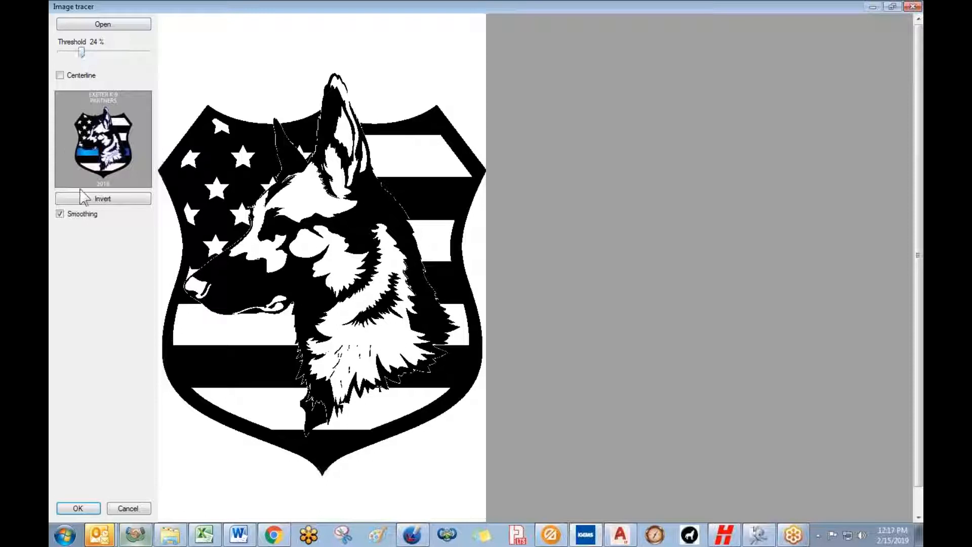
{"action": "left_click", "coordinate": [78, 508]}
{"action": "scroll", "coordinate": [611, 405], "scroll_direction": "down", "scroll_amount": 3}
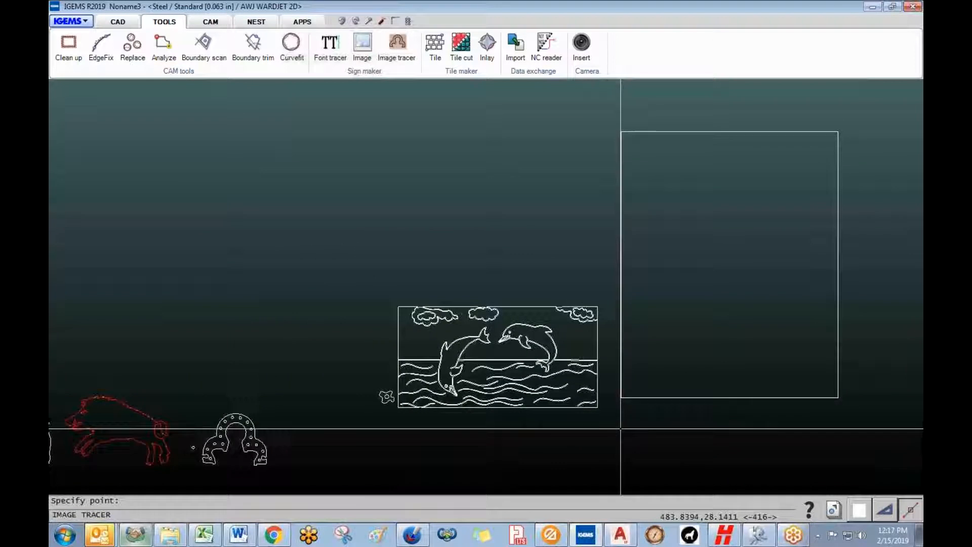
{"action": "scroll", "coordinate": [633, 435], "scroll_direction": "up", "scroll_amount": 5}
{"action": "scroll", "coordinate": [705, 340], "scroll_direction": "down", "scroll_amount": 4}
{"action": "middle_click_drag", "start_coordinate": [478, 282], "coordinate": [103, 254]}
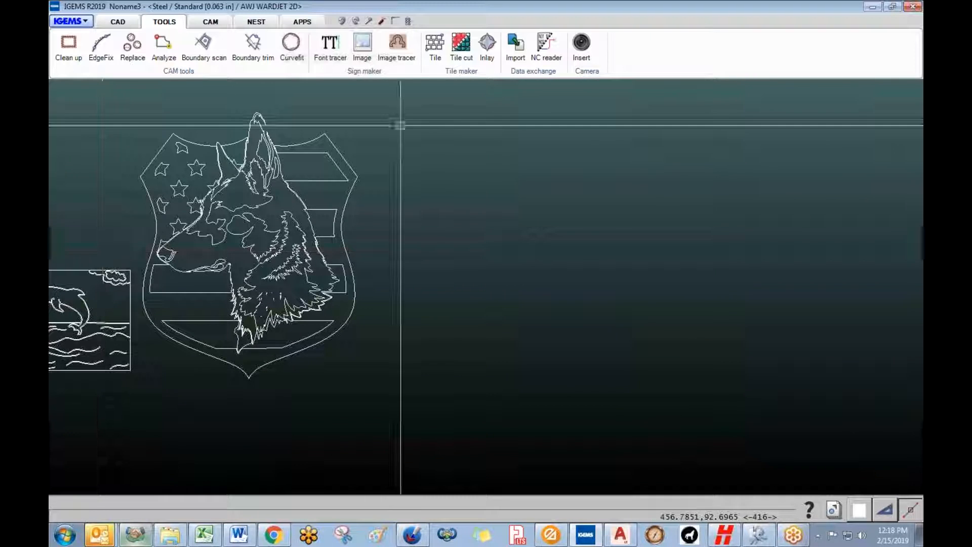
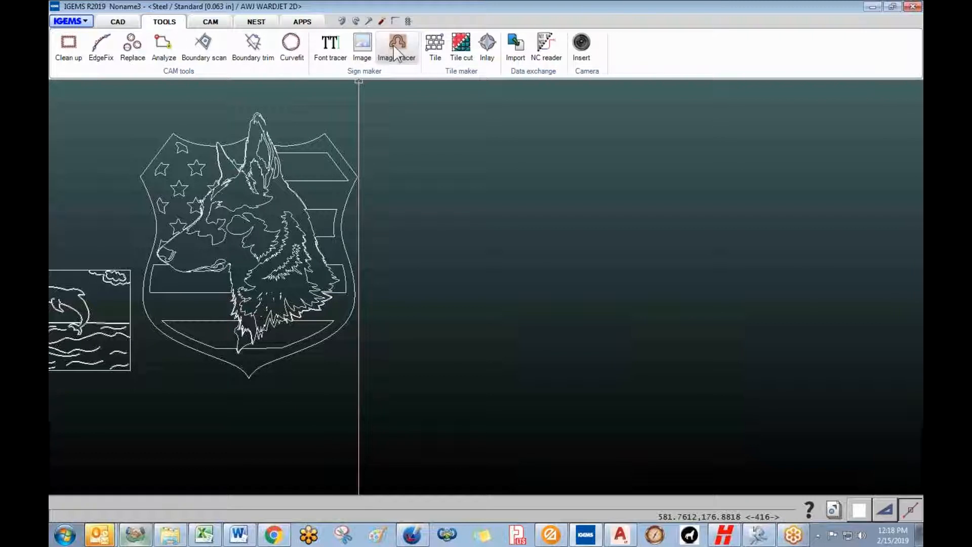
- Insert the image 1 inch wrench.jpg from the Wrenches folder and place it beside the shield outlines
{"action": "left_click", "coordinate": [363, 45]}
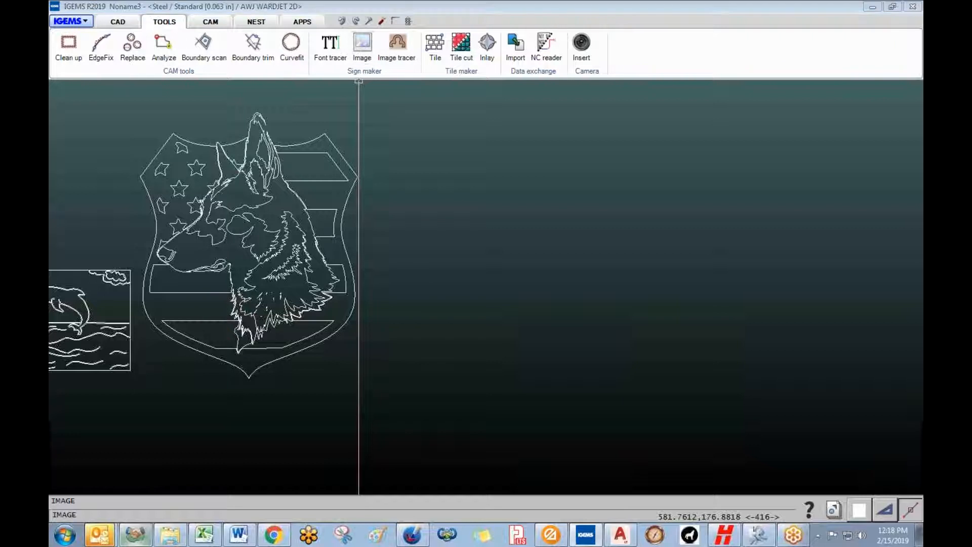
{"action": "left_click_drag", "start_coordinate": [915, 163], "coordinate": [916, 132]}
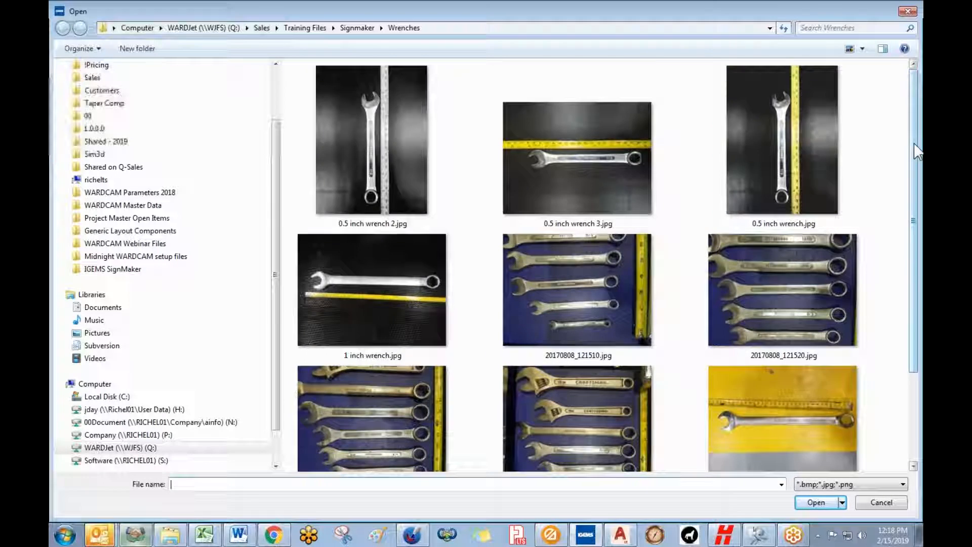
{"action": "left_click_drag", "start_coordinate": [916, 151], "coordinate": [915, 238]}
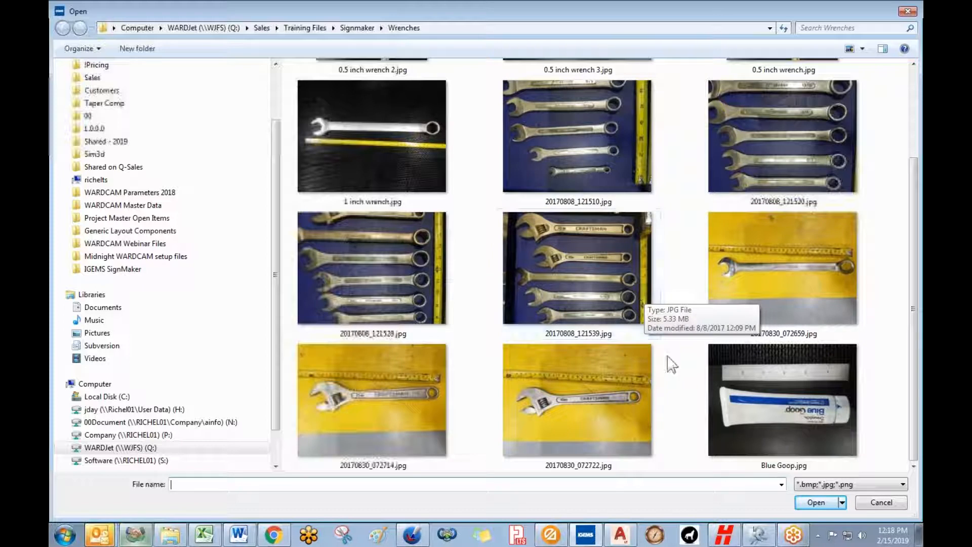
{"action": "scroll", "coordinate": [871, 284], "scroll_direction": "up", "scroll_amount": 2}
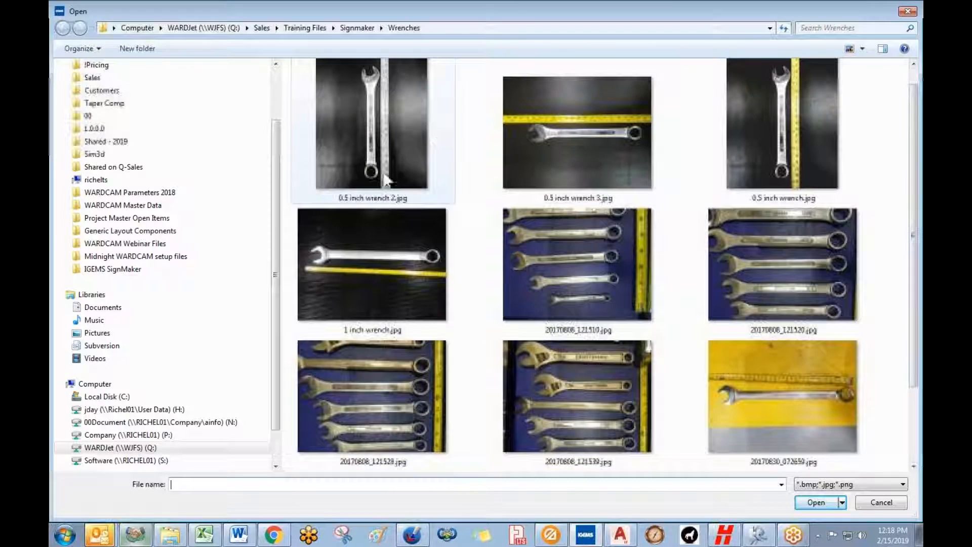
{"action": "scroll", "coordinate": [919, 247], "scroll_direction": "down", "scroll_amount": 2}
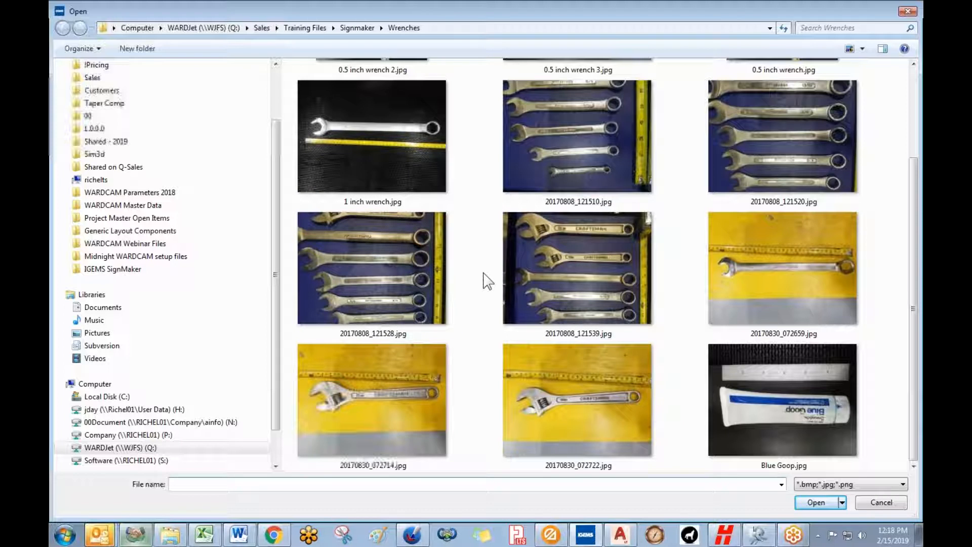
{"action": "left_click", "coordinate": [353, 133]}
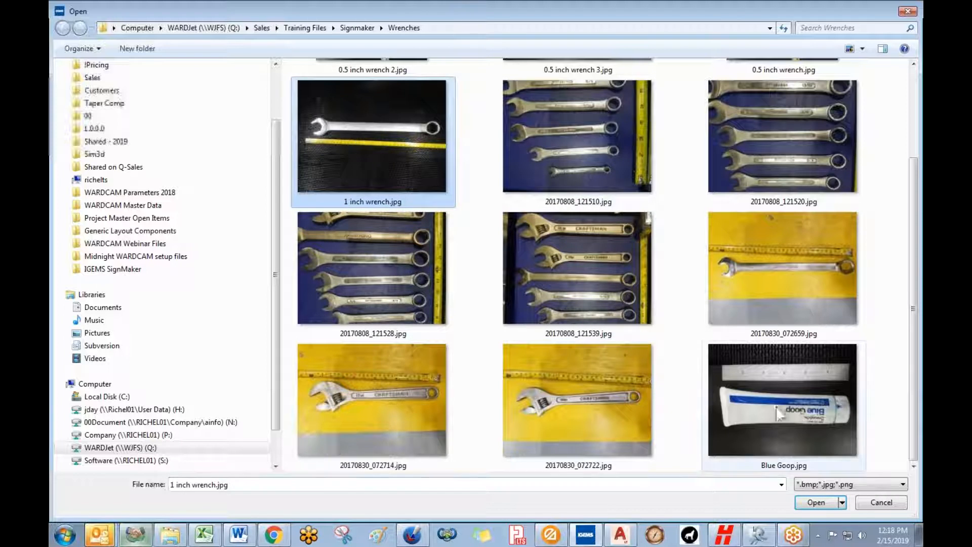
{"action": "left_click", "coordinate": [827, 504]}
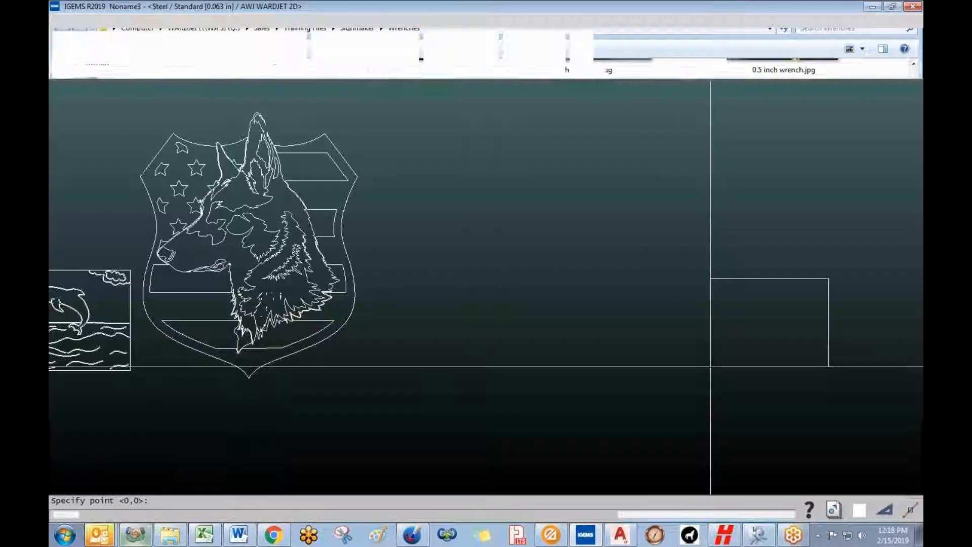
{"action": "left_click", "coordinate": [460, 326]}
- Examine the wrench photo and the inch marks on the tape measure lying below the wrench
{"action": "scroll", "coordinate": [506, 317], "scroll_direction": "up", "scroll_amount": 5}
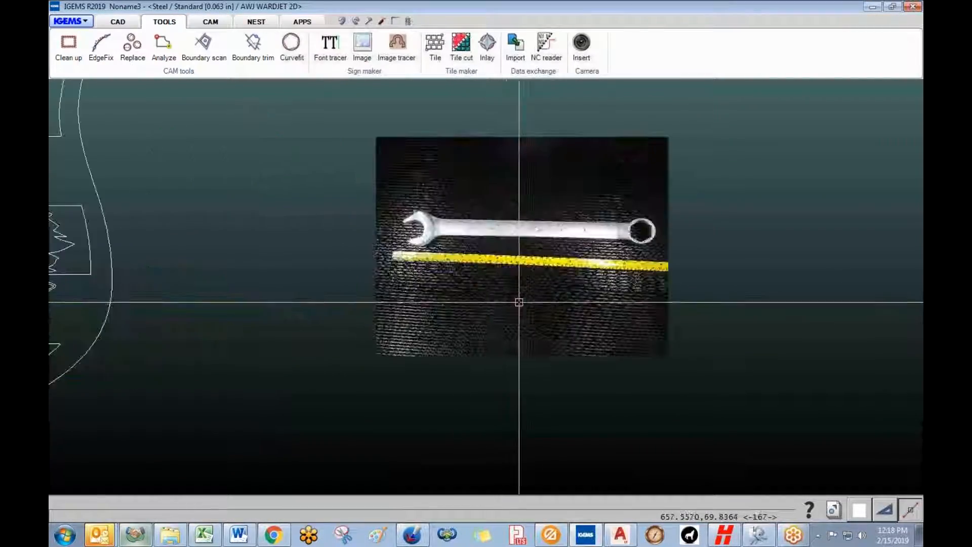
{"action": "scroll", "coordinate": [393, 271], "scroll_direction": "up", "scroll_amount": 3}
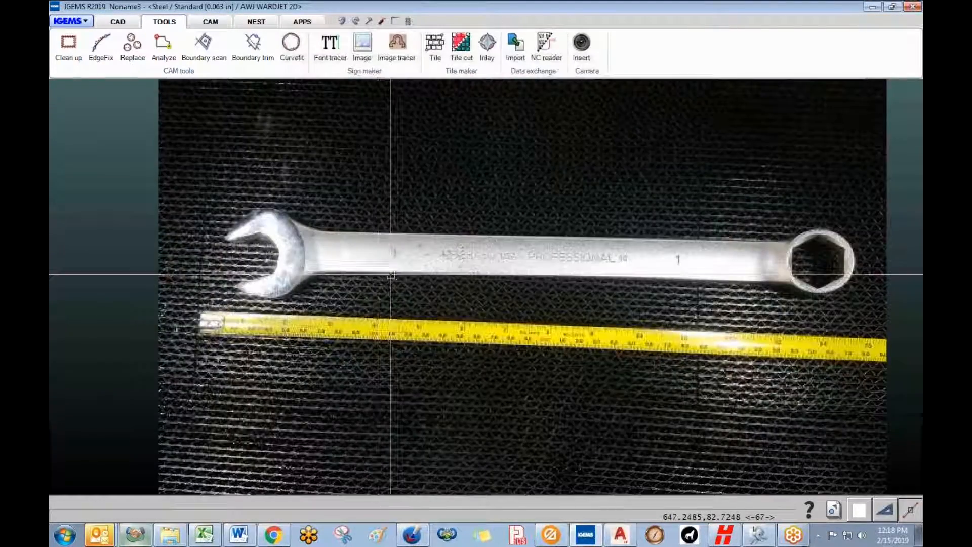
{"action": "scroll", "coordinate": [379, 269], "scroll_direction": "down", "scroll_amount": 3}
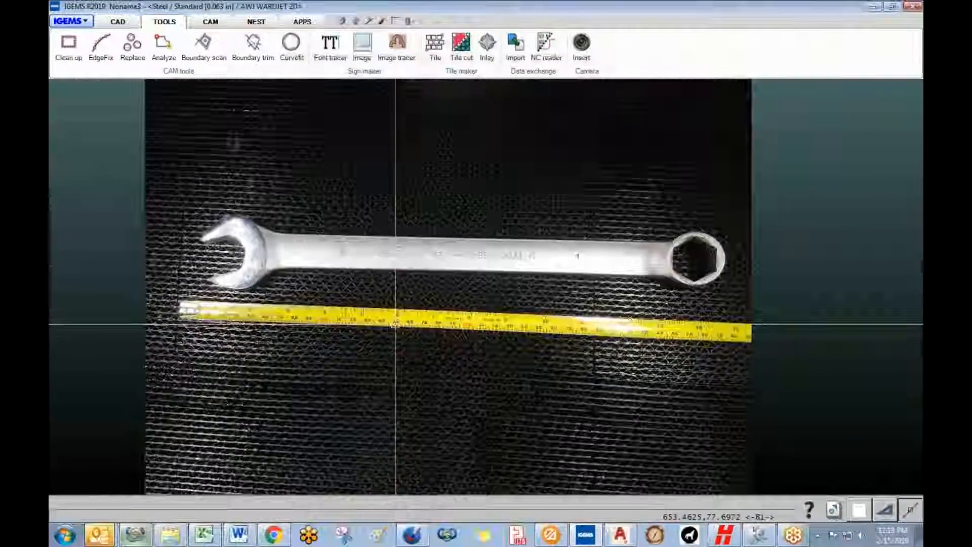
{"action": "scroll", "coordinate": [354, 309], "scroll_direction": "up", "scroll_amount": 5}
{"action": "scroll", "coordinate": [354, 288], "scroll_direction": "down", "scroll_amount": 2}
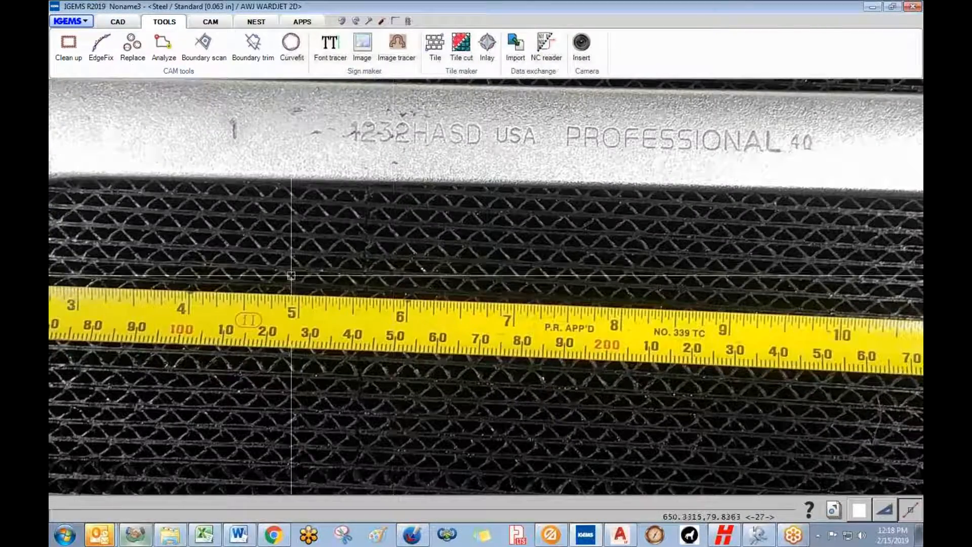
{"action": "scroll", "coordinate": [290, 275], "scroll_direction": "down", "scroll_amount": 2}
{"action": "scroll", "coordinate": [290, 275], "scroll_direction": "down", "scroll_amount": 1}
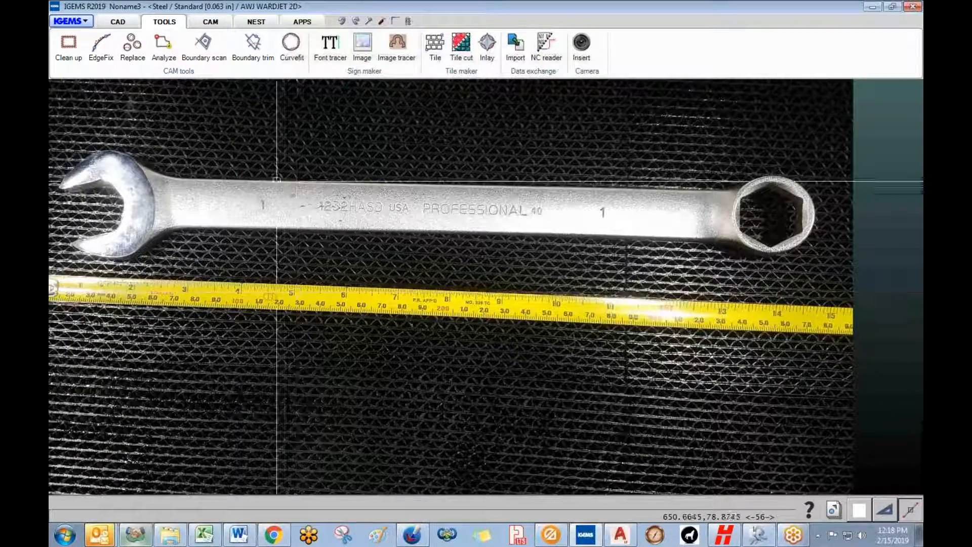
- Scale the wrench photo by reference so the distance between the tape's 4 and 5 inch marks equals 1 inch
{"action": "left_click", "coordinate": [113, 22]}
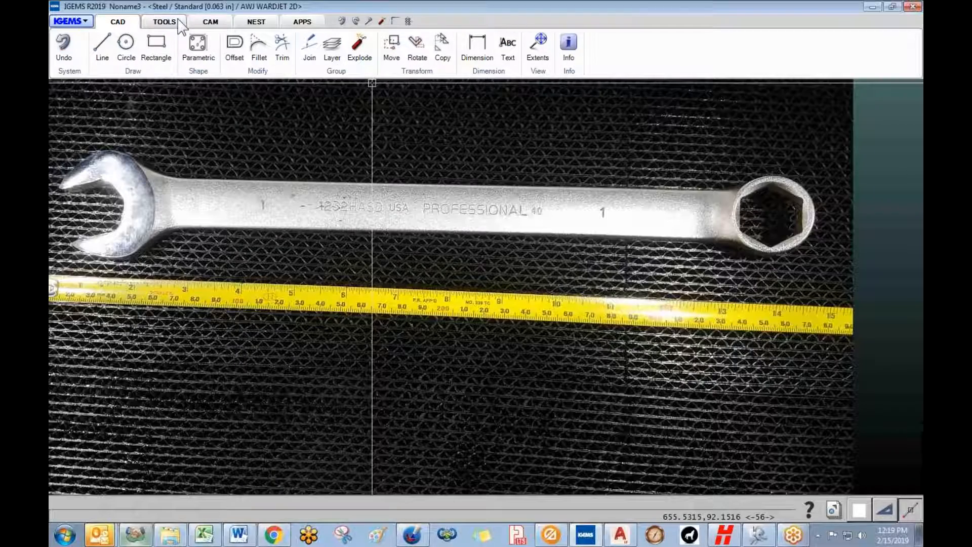
{"action": "left_click", "coordinate": [391, 46]}
{"action": "left_click", "coordinate": [411, 112]}
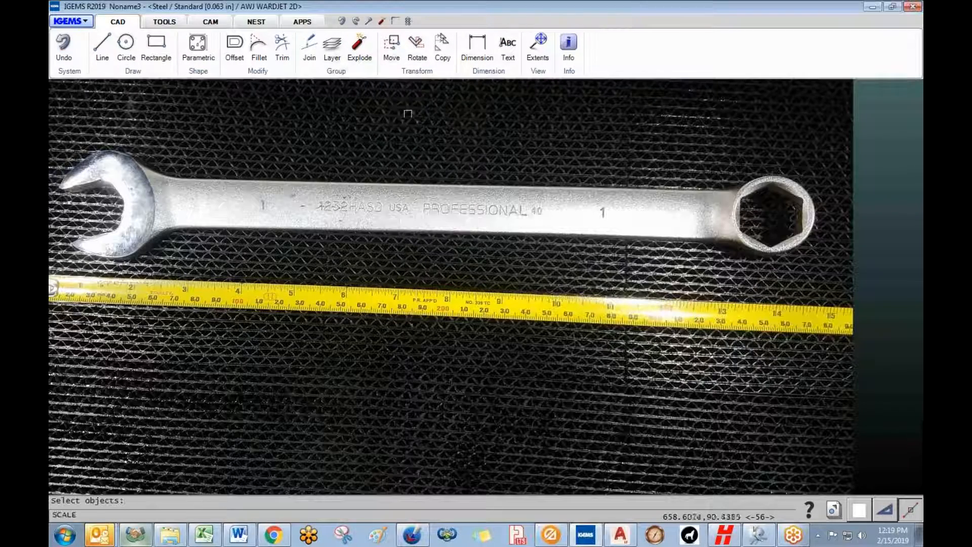
{"action": "scroll", "coordinate": [344, 324], "scroll_direction": "down", "scroll_amount": 2}
{"action": "left_click", "coordinate": [561, 242]}
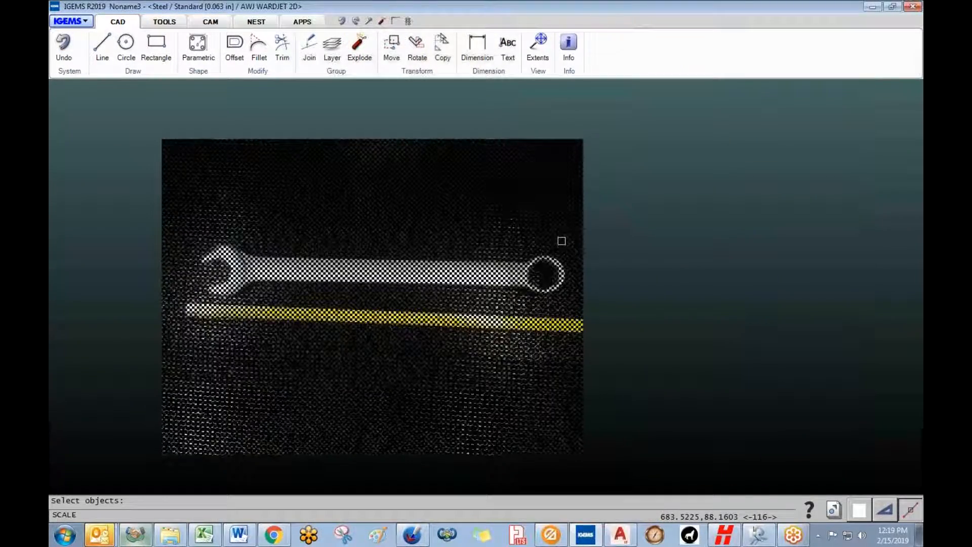
{"action": "key", "text": "Return"}
{"action": "scroll", "coordinate": [243, 348], "scroll_direction": "up", "scroll_amount": 3}
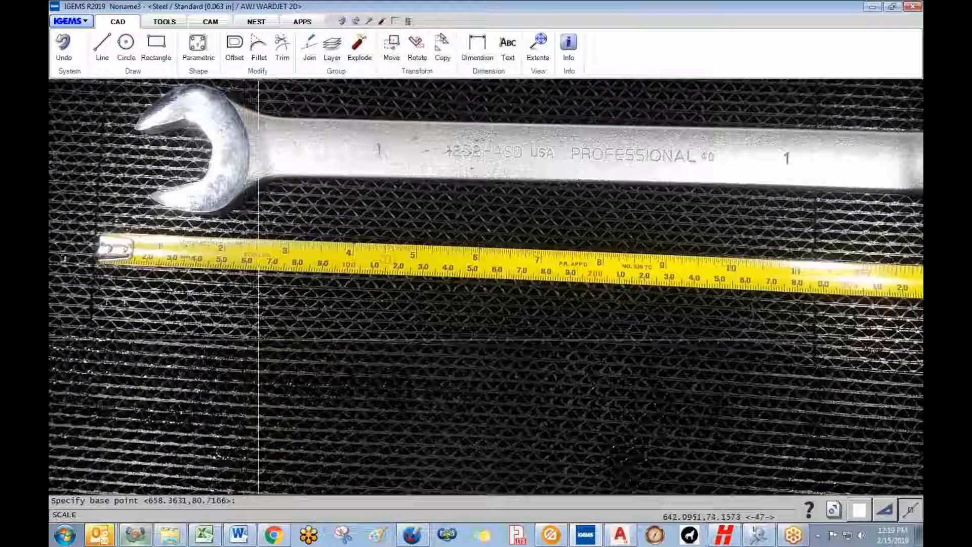
{"action": "left_click", "coordinate": [255, 340]}
{"action": "scroll", "coordinate": [260, 336], "scroll_direction": "down", "scroll_amount": 3}
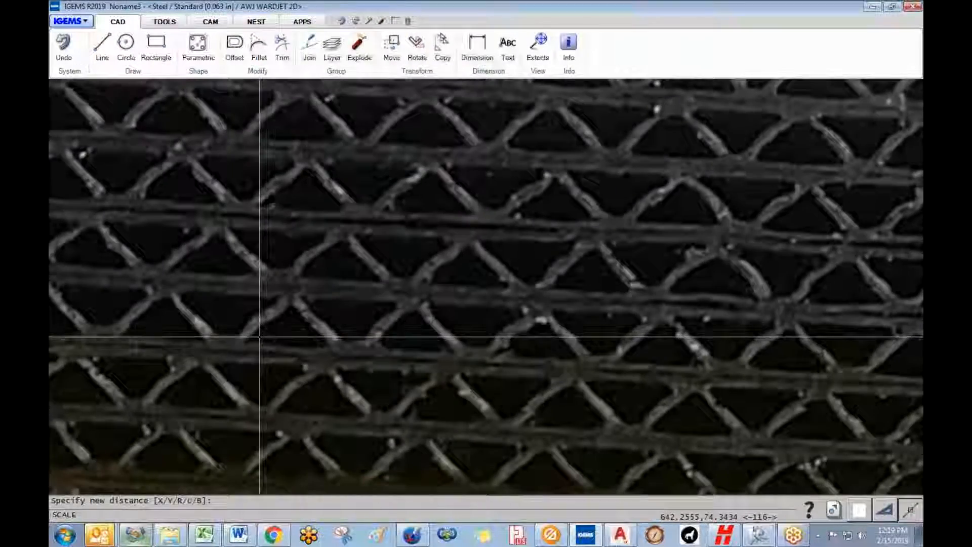
{"action": "key", "text": "r"}
{"action": "scroll", "coordinate": [275, 327], "scroll_direction": "up", "scroll_amount": 5}
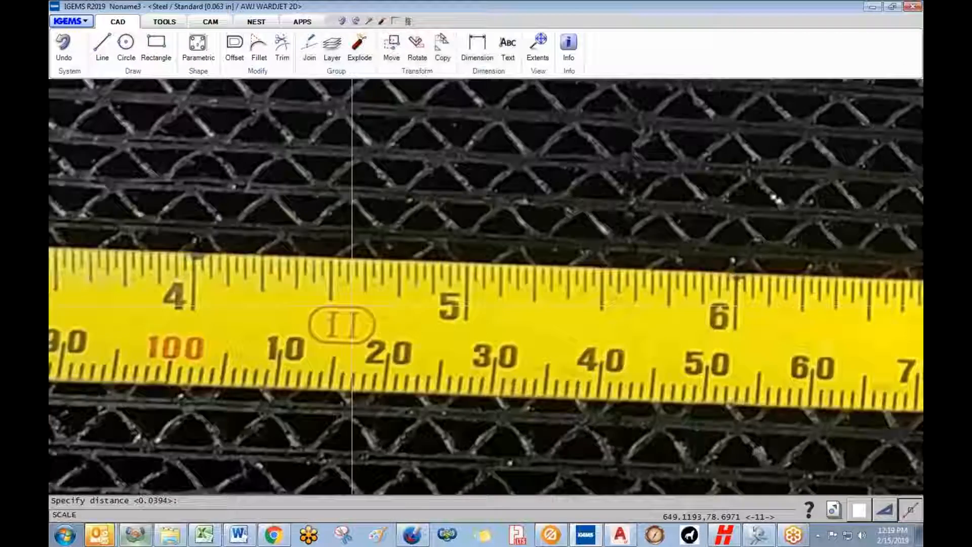
{"action": "scroll", "coordinate": [425, 319], "scroll_direction": "up", "scroll_amount": 2}
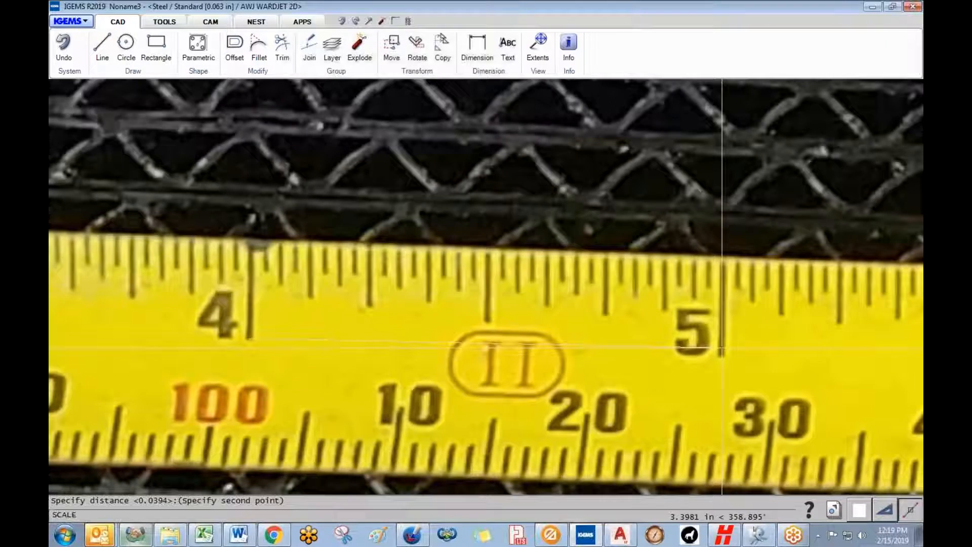
{"action": "left_click", "coordinate": [722, 349]}
{"action": "type", "text": "1"}
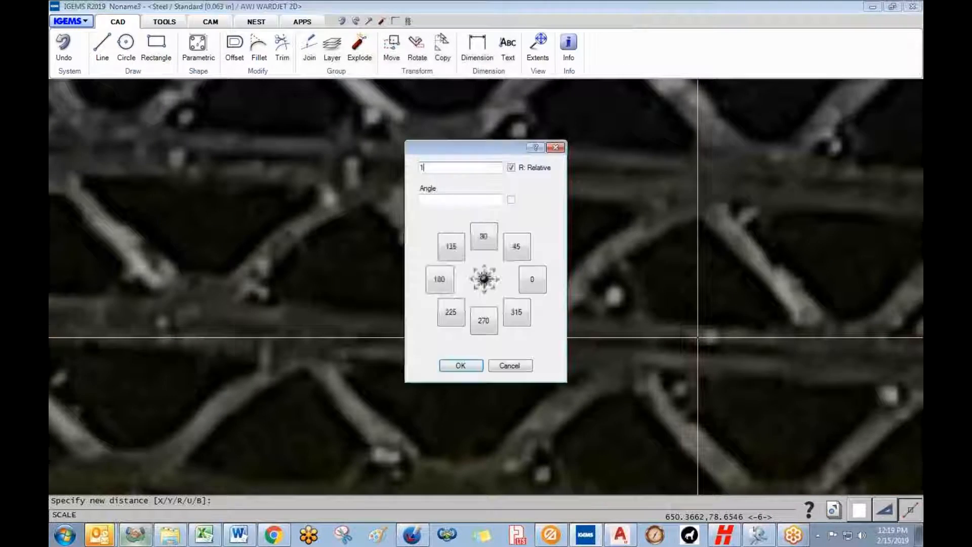
{"action": "key", "text": "Return"}
- Check the wrench's overall length with a temporary horizontal dimension above the photo, and delete that dimension
{"action": "scroll", "coordinate": [698, 337], "scroll_direction": "down", "scroll_amount": 9}
{"action": "middle_click_drag", "start_coordinate": [737, 362], "coordinate": [261, 355]}
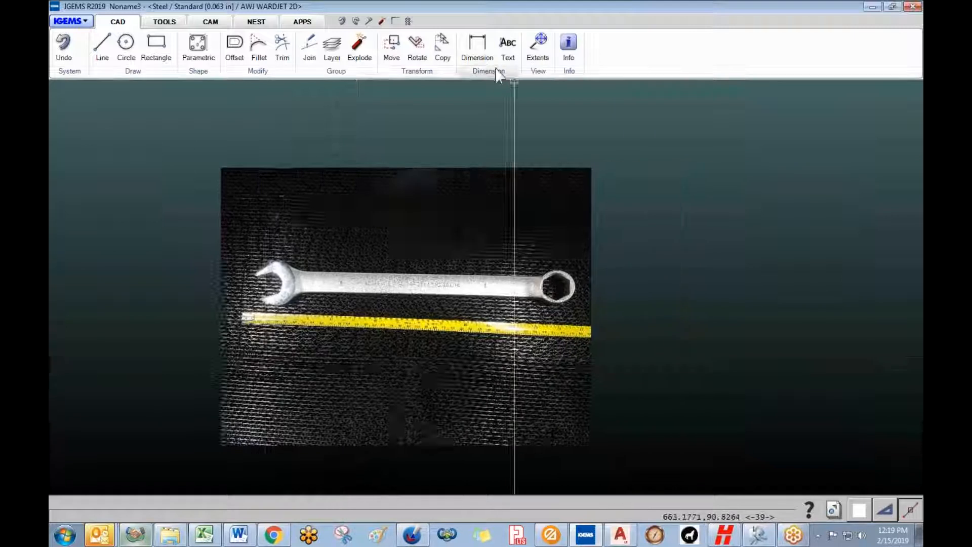
{"action": "left_click", "coordinate": [474, 50]}
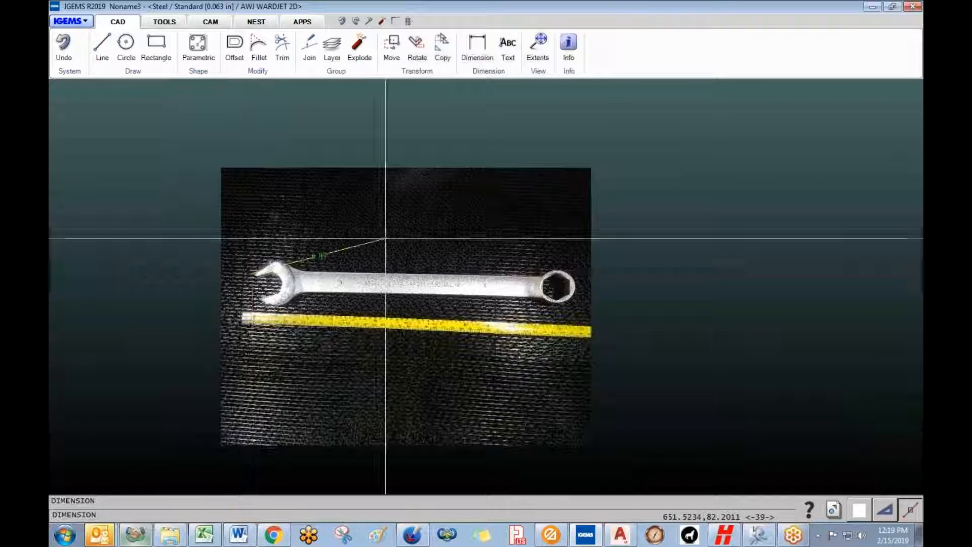
{"action": "left_click", "coordinate": [576, 285]}
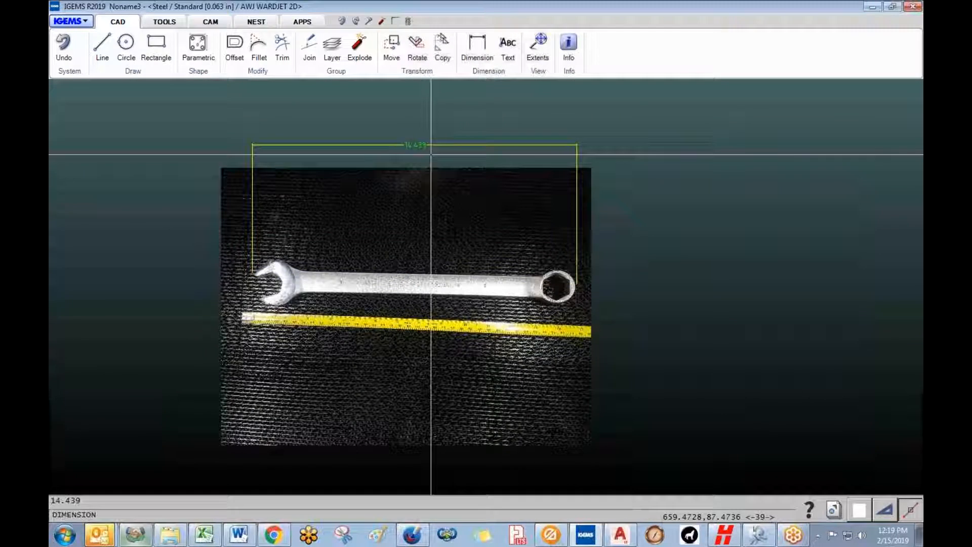
{"action": "scroll", "coordinate": [434, 155], "scroll_direction": "up", "scroll_amount": 1}
{"action": "left_click", "coordinate": [437, 143]}
{"action": "key", "text": "Delete"}
- Start a spline on the wrench handle's lower edge near the open end and trace around the outside of the lower jaw
{"action": "middle_click_drag", "start_coordinate": [432, 150], "coordinate": [429, 143]}
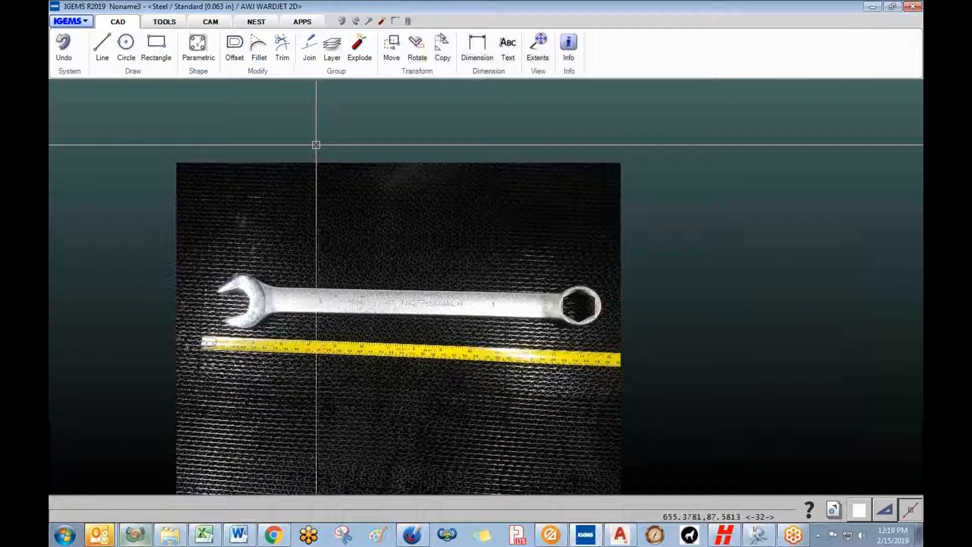
{"action": "left_click", "coordinate": [134, 71]}
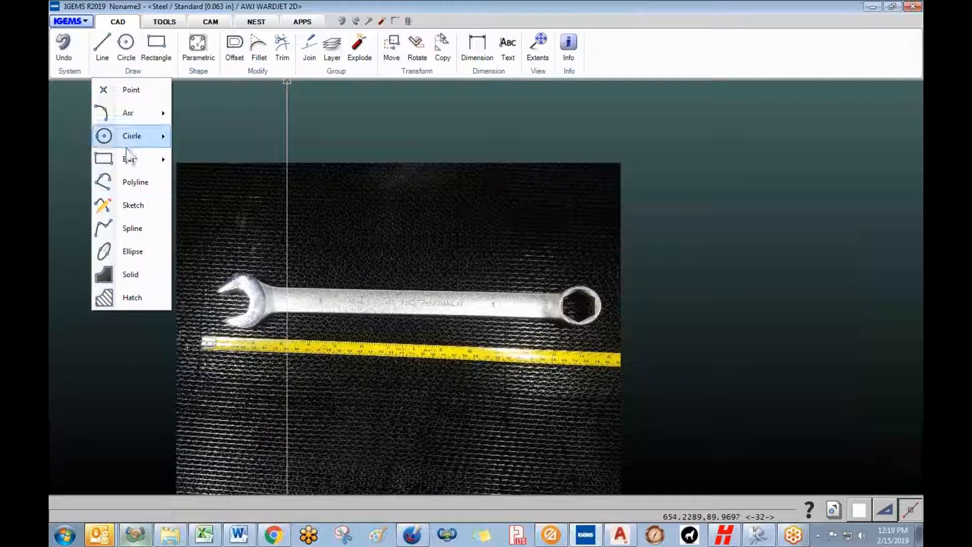
{"action": "left_click", "coordinate": [131, 229]}
{"action": "scroll", "coordinate": [333, 272], "scroll_direction": "up", "scroll_amount": 8}
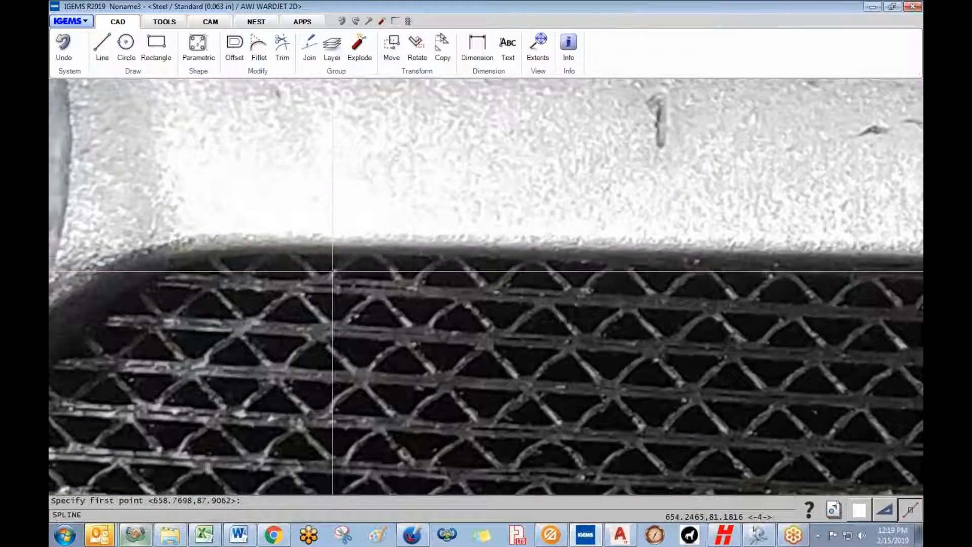
{"action": "left_click", "coordinate": [365, 259]}
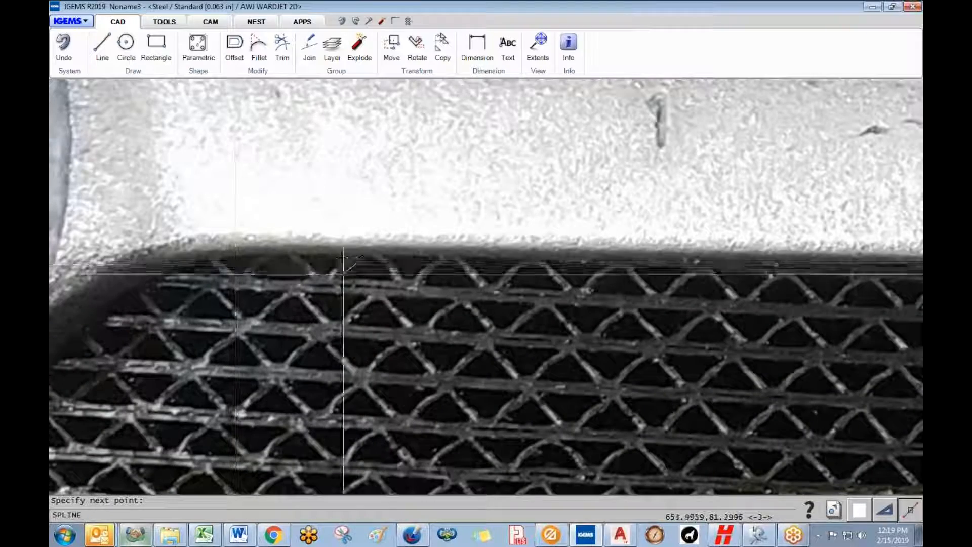
{"action": "left_click", "coordinate": [230, 258]}
{"action": "scroll", "coordinate": [138, 322], "scroll_direction": "down", "scroll_amount": 3}
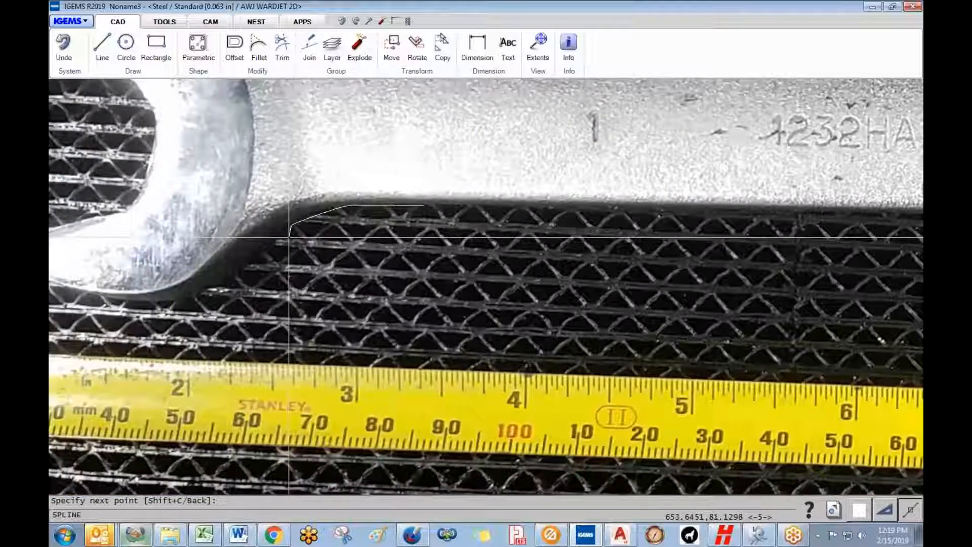
{"action": "middle_click_drag", "start_coordinate": [289, 237], "coordinate": [342, 227]}
{"action": "left_click", "coordinate": [314, 245]}
{"action": "left_click", "coordinate": [276, 275]}
{"action": "left_click", "coordinate": [228, 294]}
{"action": "left_click", "coordinate": [176, 293]}
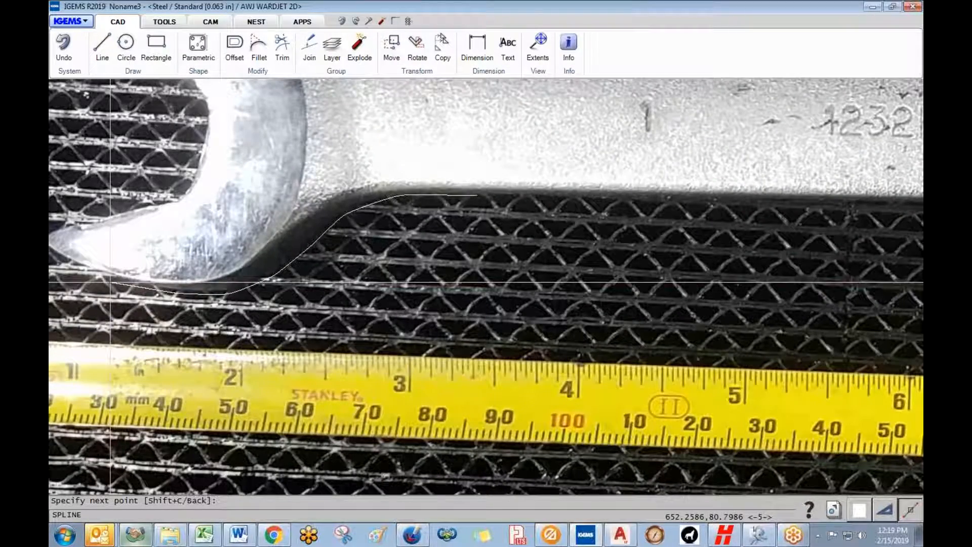
- Continue the spline around the lower jaw's tip, through the jaw opening and around the upper jaw's tip
{"action": "middle_click_drag", "start_coordinate": [63, 260], "coordinate": [180, 310]}
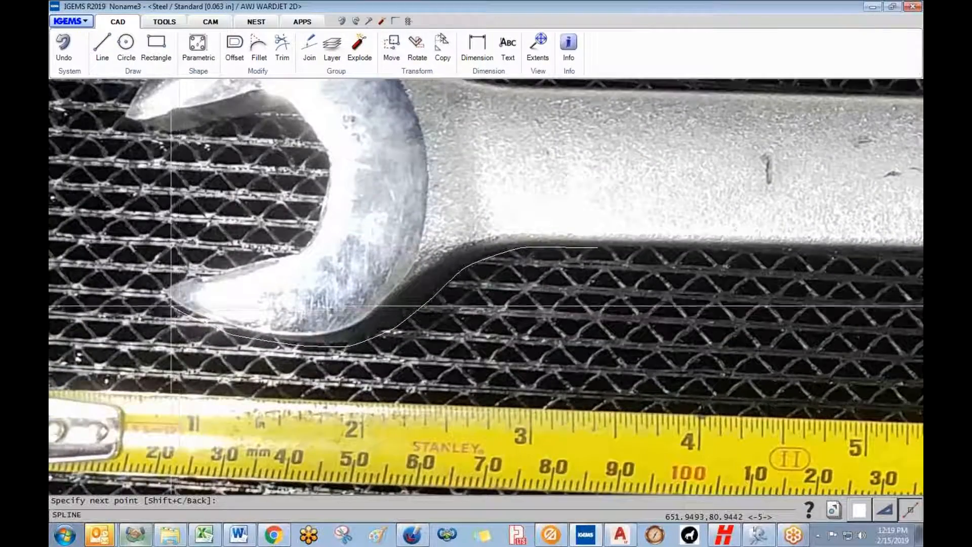
{"action": "left_click", "coordinate": [164, 285]}
{"action": "left_click", "coordinate": [258, 261]}
{"action": "left_click", "coordinate": [257, 116]}
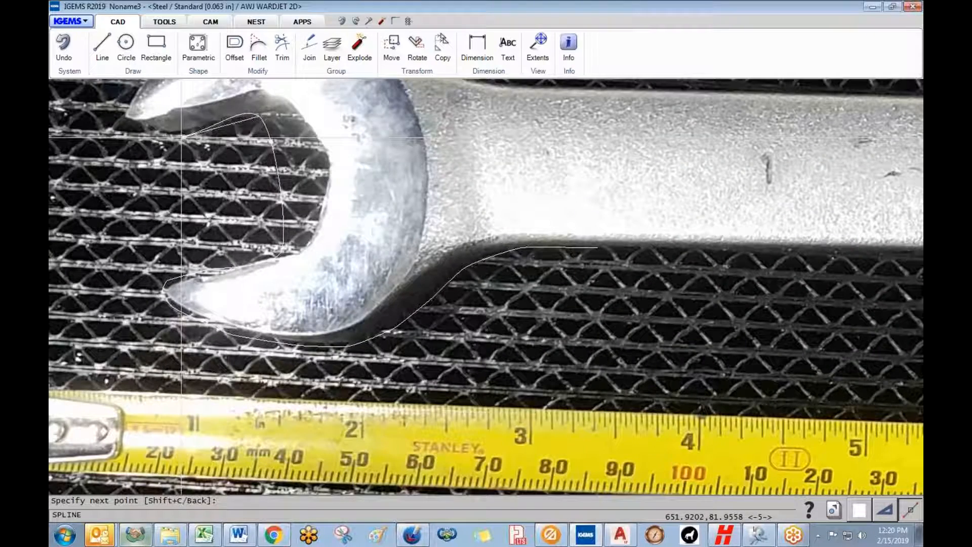
{"action": "left_click", "coordinate": [154, 135]}
{"action": "middle_click_drag", "start_coordinate": [154, 135], "coordinate": [146, 256]}
{"action": "left_click", "coordinate": [116, 242]}
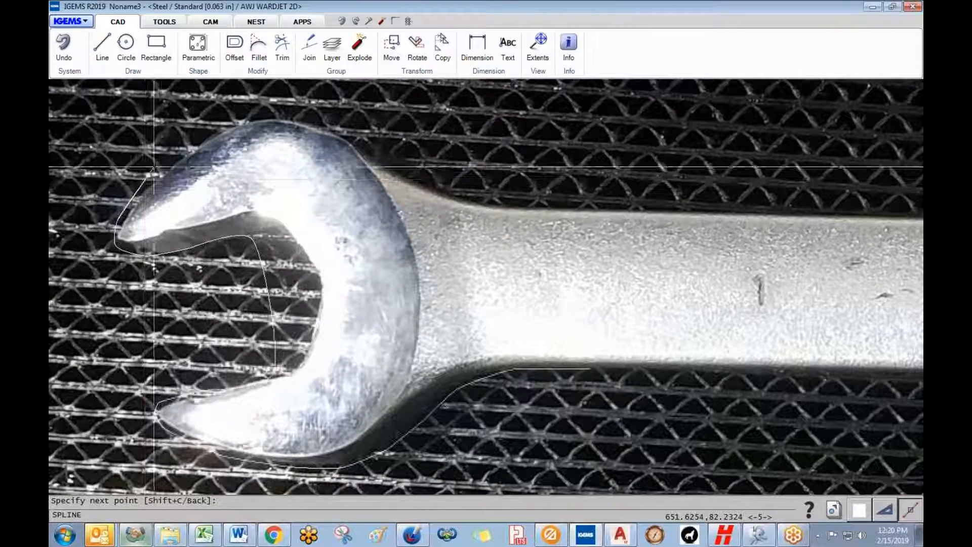
- Continue the spline over the outside of the upper jaw and along the handle's upper edge towards the box end
{"action": "left_click", "coordinate": [310, 115]}
{"action": "left_click", "coordinate": [514, 200]}
{"action": "middle_click_drag", "start_coordinate": [547, 202], "coordinate": [58, 261]}
{"action": "scroll", "coordinate": [780, 278], "scroll_direction": "down", "scroll_amount": 4}
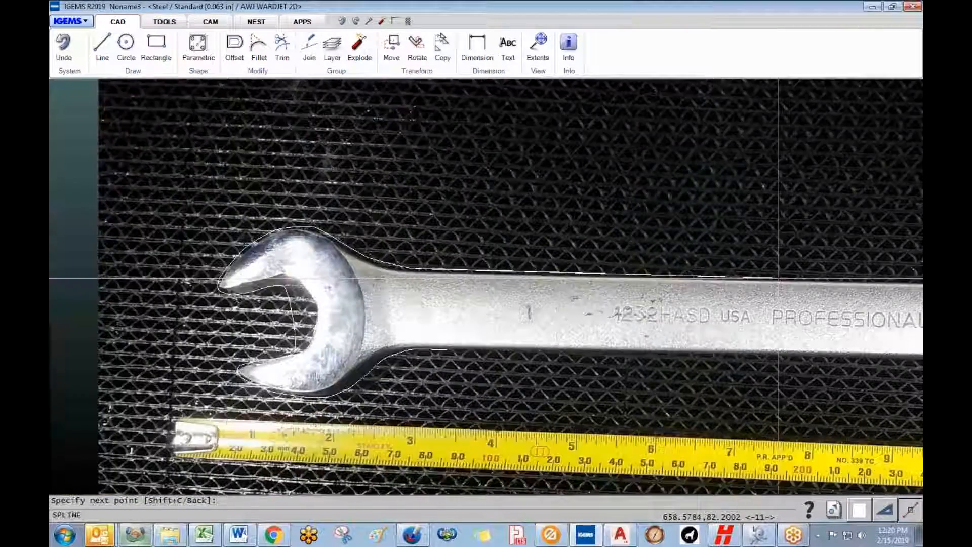
{"action": "middle_click_drag", "start_coordinate": [779, 278], "coordinate": [259, 317]}
{"action": "left_click", "coordinate": [705, 326]}
{"action": "middle_click_drag", "start_coordinate": [735, 314], "coordinate": [440, 318]}
- Trace the spline around the outside of the wrench's box end and back onto the handle's lower edge
{"action": "left_click", "coordinate": [445, 316]}
{"action": "left_click", "coordinate": [485, 304]}
{"action": "left_click", "coordinate": [552, 337]}
{"action": "left_click", "coordinate": [560, 375]}
{"action": "left_click", "coordinate": [538, 420]}
{"action": "left_click", "coordinate": [493, 433]}
{"action": "left_click", "coordinate": [446, 433]}
{"action": "left_click", "coordinate": [419, 422]}
{"action": "left_click", "coordinate": [380, 415]}
- Run the spline back along the handle's lower edge and finish it close to its start point
{"action": "middle_click_drag", "start_coordinate": [378, 414], "coordinate": [668, 379]}
{"action": "scroll", "coordinate": [557, 376], "scroll_direction": "down", "scroll_amount": 1}
{"action": "middle_click_drag", "start_coordinate": [551, 375], "coordinate": [823, 386]}
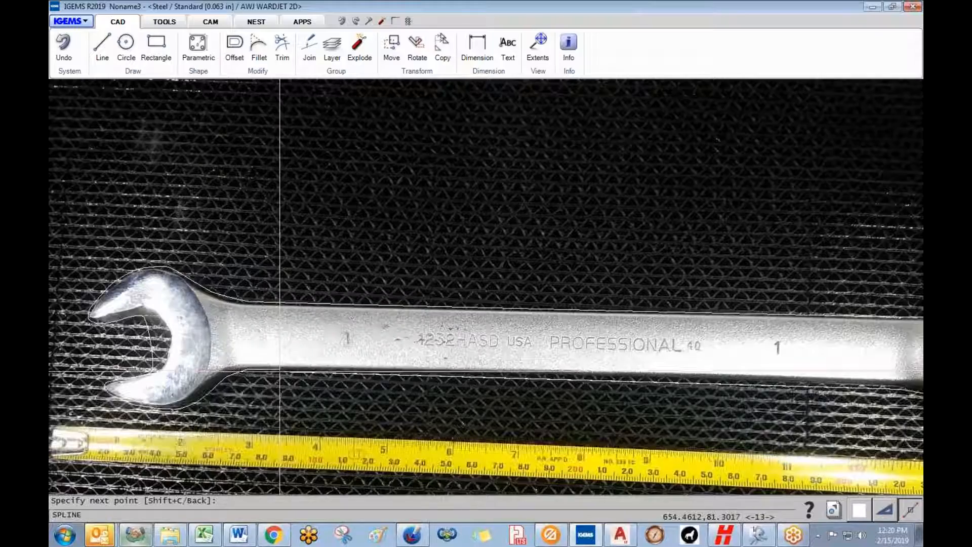
{"action": "scroll", "coordinate": [279, 374], "scroll_direction": "up", "scroll_amount": 2}
{"action": "scroll", "coordinate": [277, 374], "scroll_direction": "up", "scroll_amount": 2}
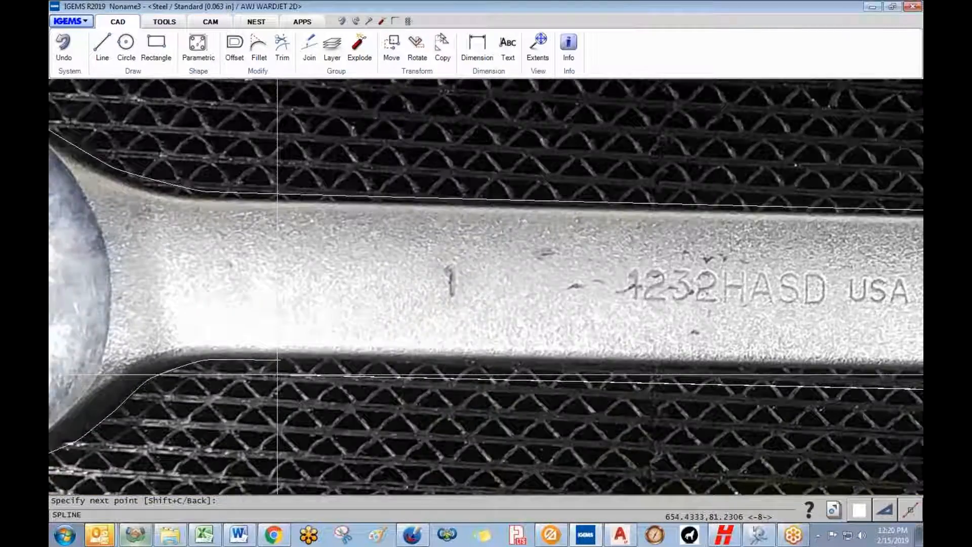
{"action": "scroll", "coordinate": [278, 375], "scroll_direction": "up", "scroll_amount": 1}
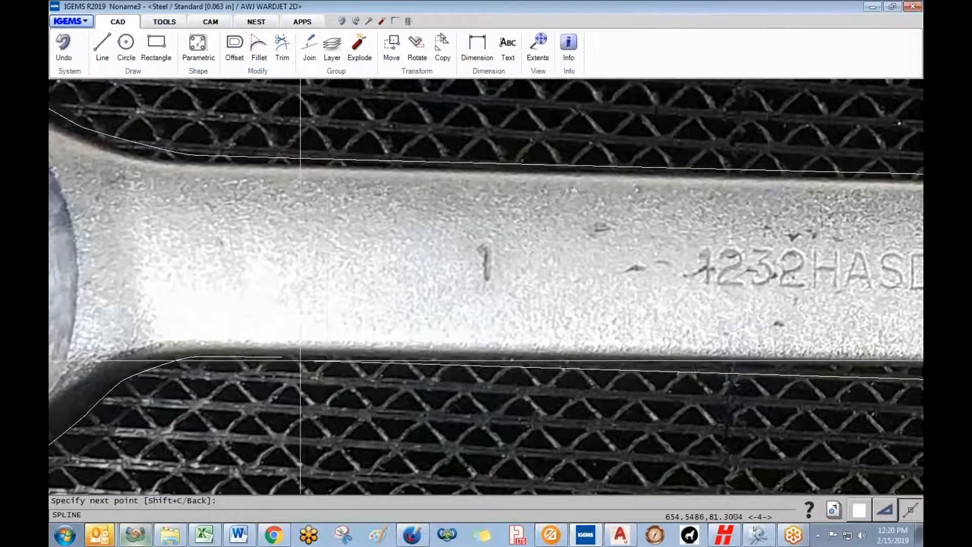
{"action": "scroll", "coordinate": [300, 361], "scroll_direction": "up", "scroll_amount": 2}
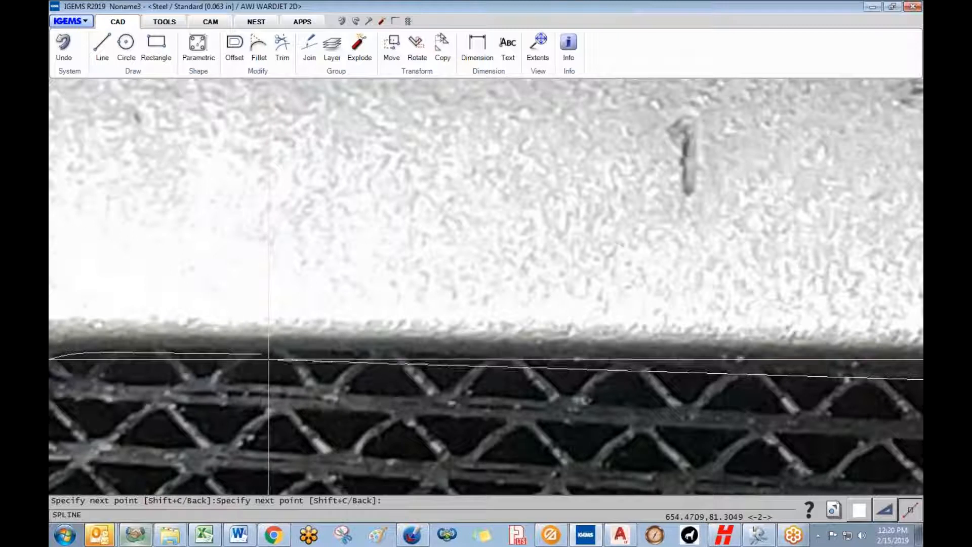
{"action": "scroll", "coordinate": [301, 363], "scroll_direction": "up", "scroll_amount": 3}
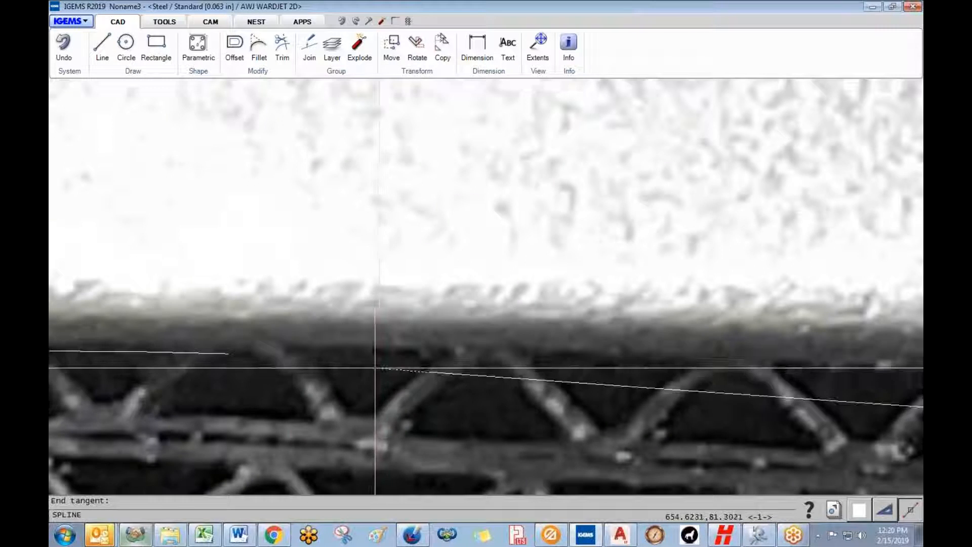
{"action": "scroll", "coordinate": [374, 372], "scroll_direction": "down", "scroll_amount": 6}
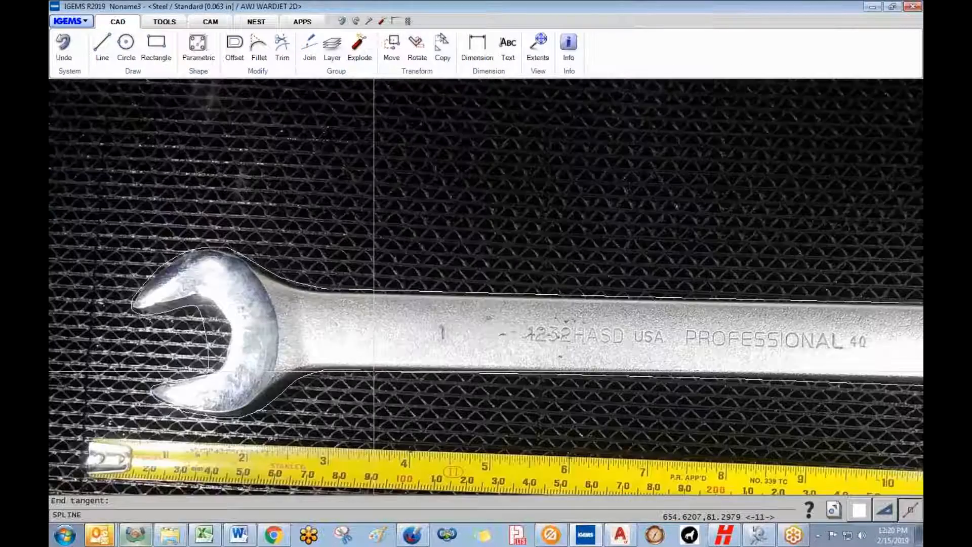
{"action": "scroll", "coordinate": [375, 372], "scroll_direction": "up", "scroll_amount": 5}
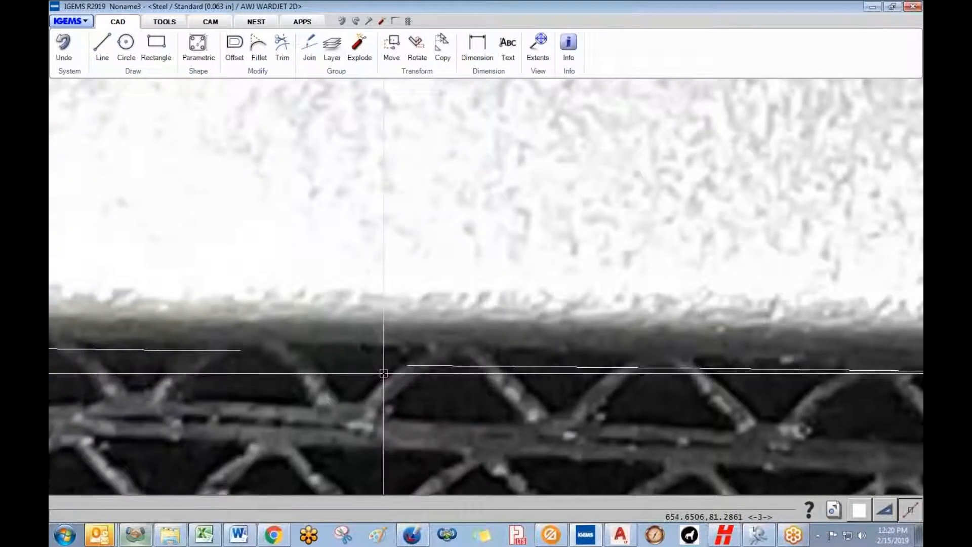
- Close the wrench outline by moving the spline's loose end onto its start point, and select the finished outline
{"action": "left_click", "coordinate": [242, 352]}
{"action": "scroll", "coordinate": [241, 353], "scroll_direction": "down", "scroll_amount": 5}
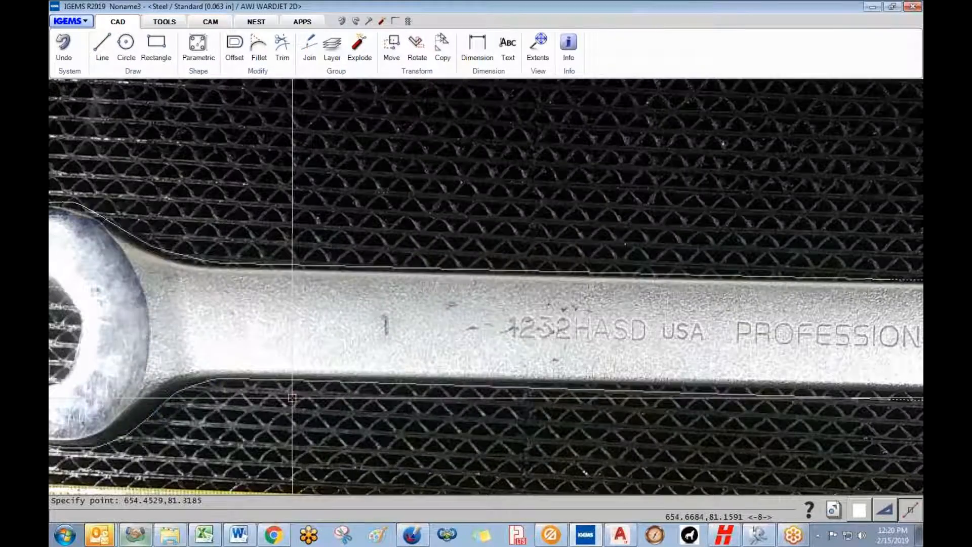
{"action": "scroll", "coordinate": [319, 405], "scroll_direction": "down", "scroll_amount": 3}
{"action": "scroll", "coordinate": [302, 393], "scroll_direction": "up", "scroll_amount": 3}
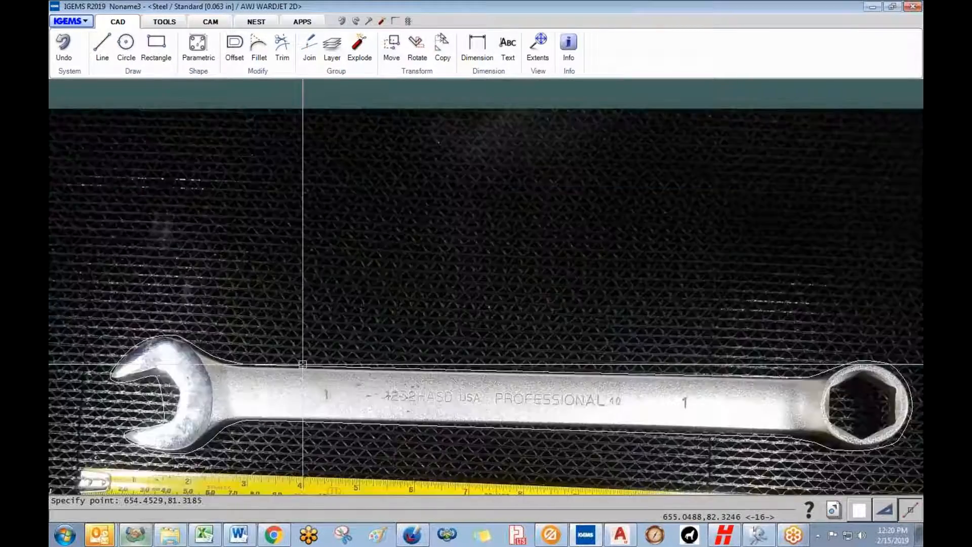
{"action": "left_click", "coordinate": [303, 363]}
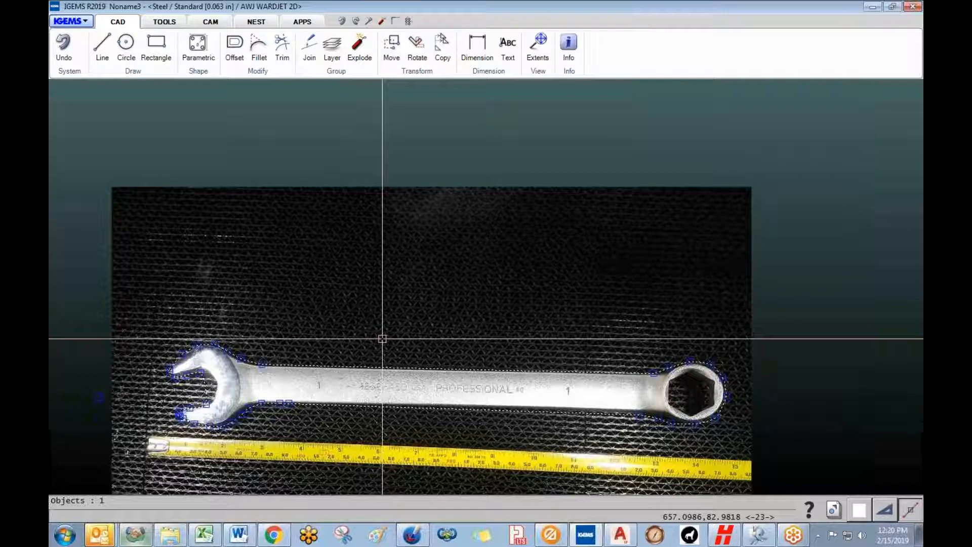
{"action": "scroll", "coordinate": [382, 338], "scroll_direction": "down", "scroll_amount": 3}
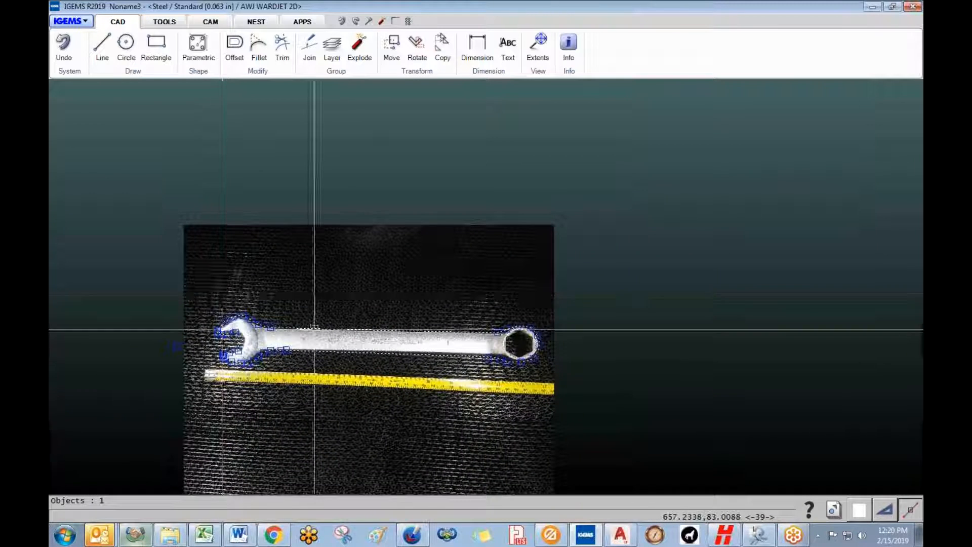
{"action": "left_click", "coordinate": [209, 23]}
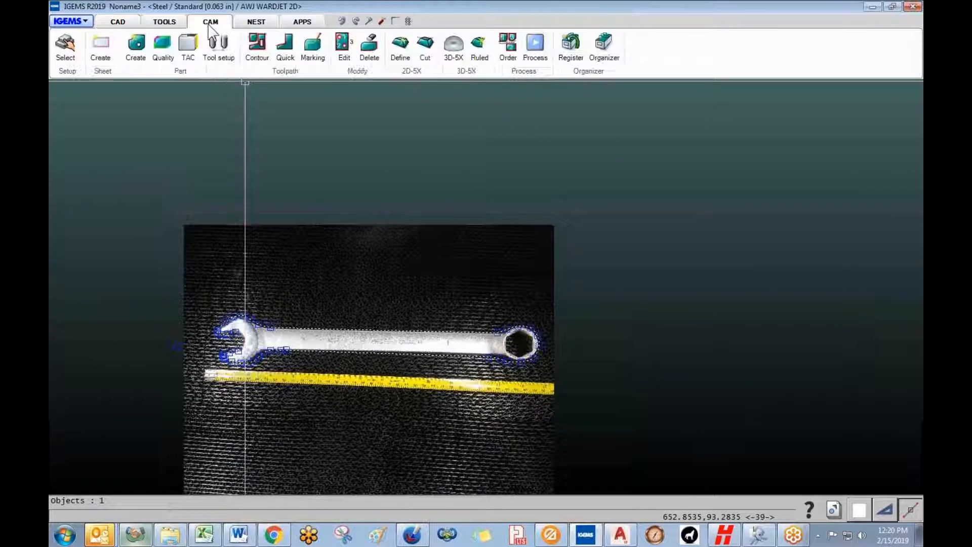
{"action": "left_click", "coordinate": [165, 23]}
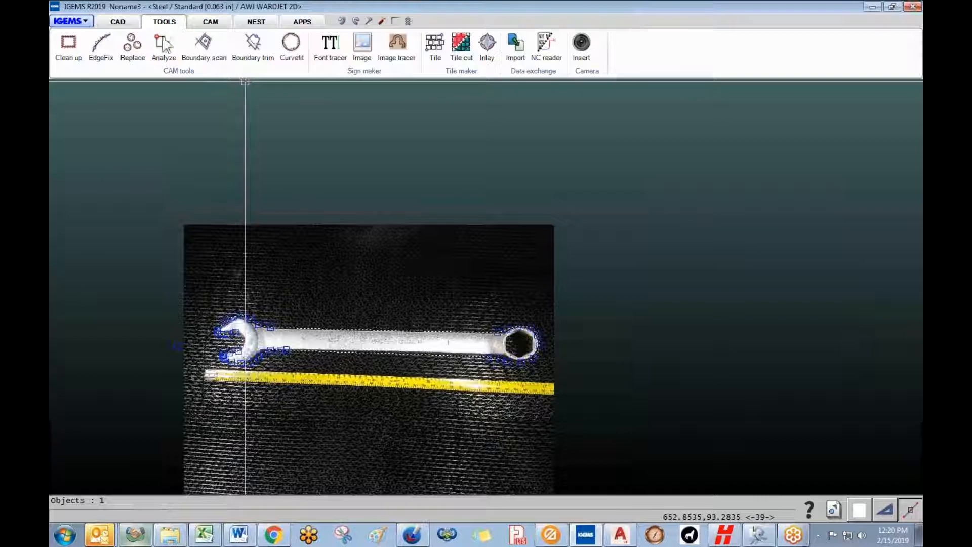
{"action": "left_click", "coordinate": [362, 43]}
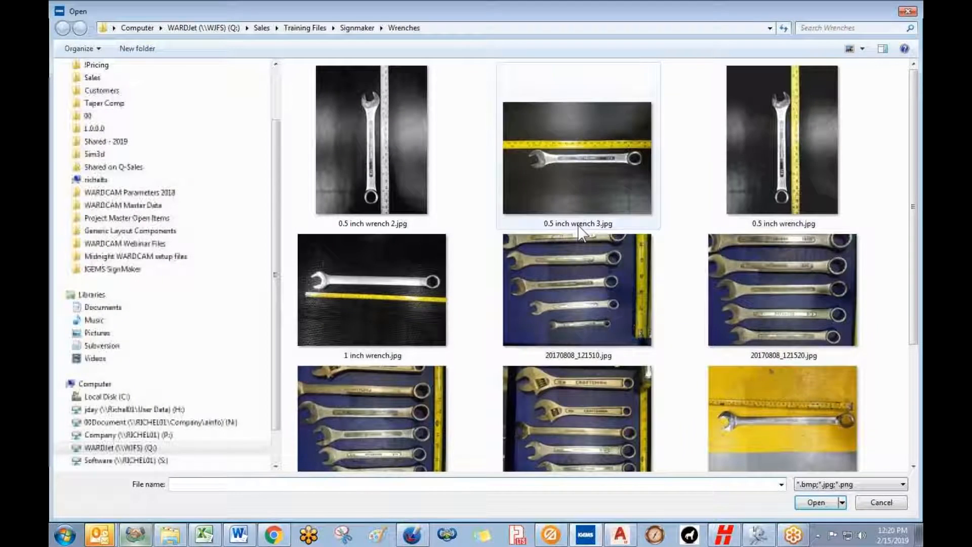
{"action": "scroll", "coordinate": [914, 187], "scroll_direction": "down", "scroll_amount": 3}
{"action": "scroll", "coordinate": [914, 152], "scroll_direction": "up", "scroll_amount": 3}
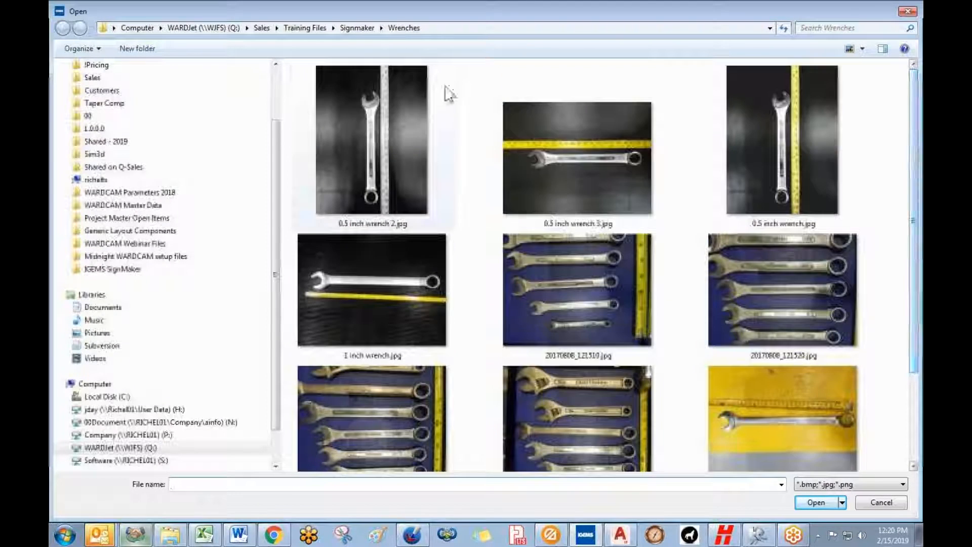
{"action": "left_click", "coordinate": [360, 28]}
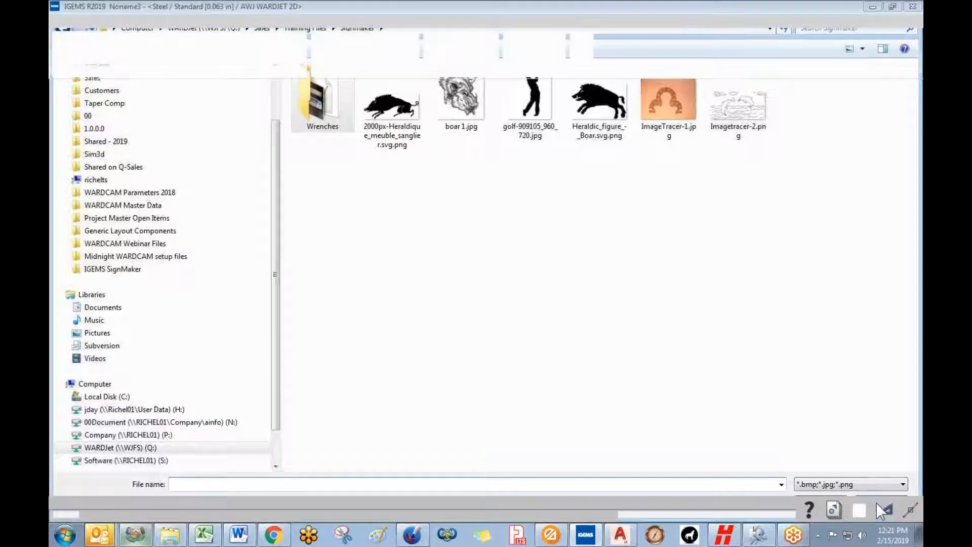
{"action": "left_click", "coordinate": [878, 505]}
- Begin opening an existing drawing and browse from the Mexico folder up to the Sales folder
{"action": "scroll", "coordinate": [562, 328], "scroll_direction": "down", "scroll_amount": 3}
{"action": "middle_click_drag", "start_coordinate": [562, 328], "coordinate": [297, 285]}
{"action": "left_click", "coordinate": [76, 26]}
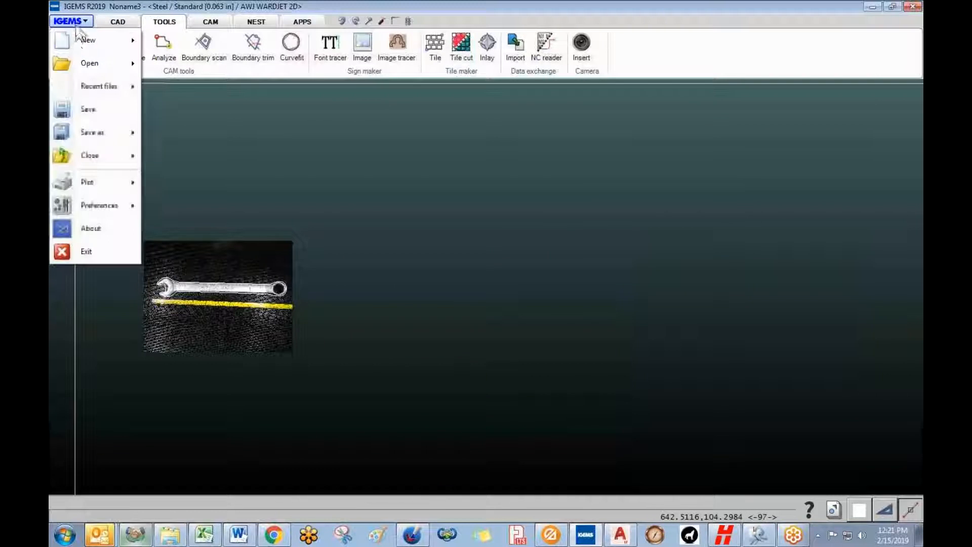
{"action": "mouse_move", "coordinate": [89, 69]}
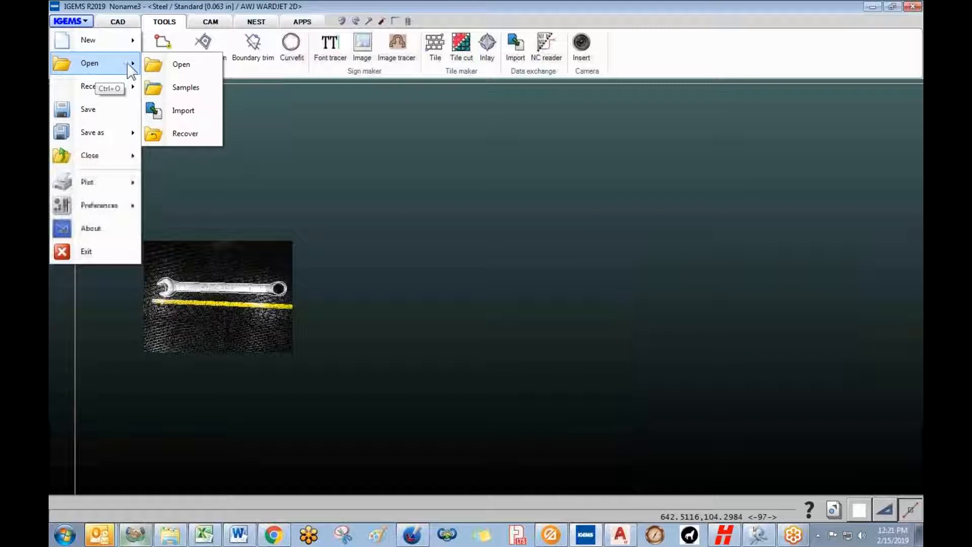
{"action": "left_click", "coordinate": [154, 69]}
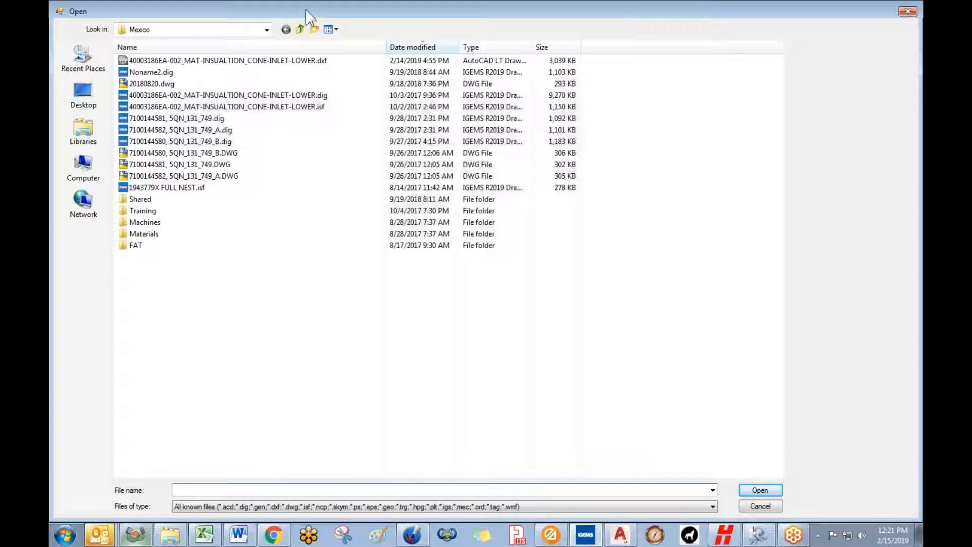
{"action": "left_click", "coordinate": [301, 30]}
{"action": "left_click", "coordinate": [301, 30]}
{"action": "left_click", "coordinate": [301, 30]}
{"action": "double_click", "coordinate": [189, 95]}
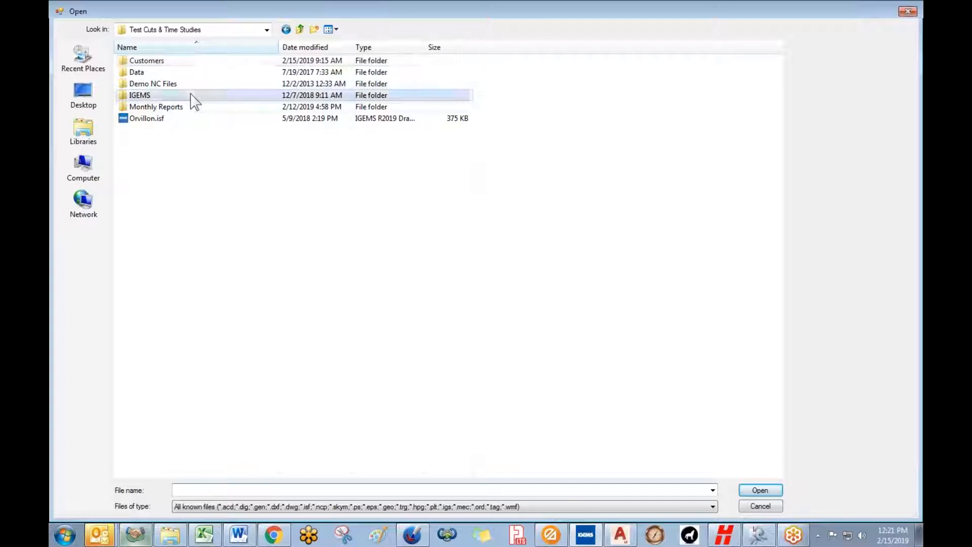
{"action": "left_click", "coordinate": [301, 30]}
{"action": "left_click", "coordinate": [301, 30]}
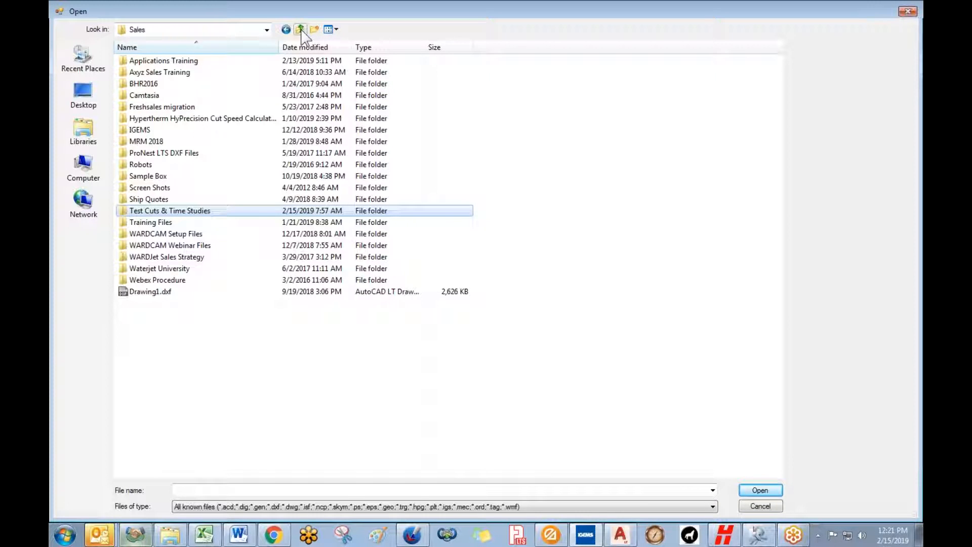
- Open the drawing 6 - Blank and Fixture.dig from the IGEMS SignMaker folder inside IGEMS, Webinar Files
{"action": "double_click", "coordinate": [174, 131]}
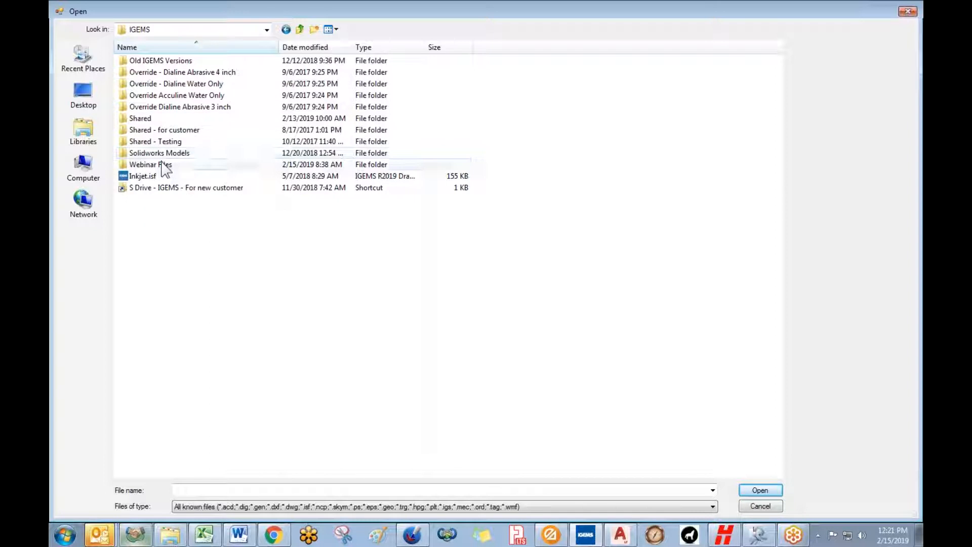
{"action": "double_click", "coordinate": [161, 165]}
{"action": "double_click", "coordinate": [184, 108]}
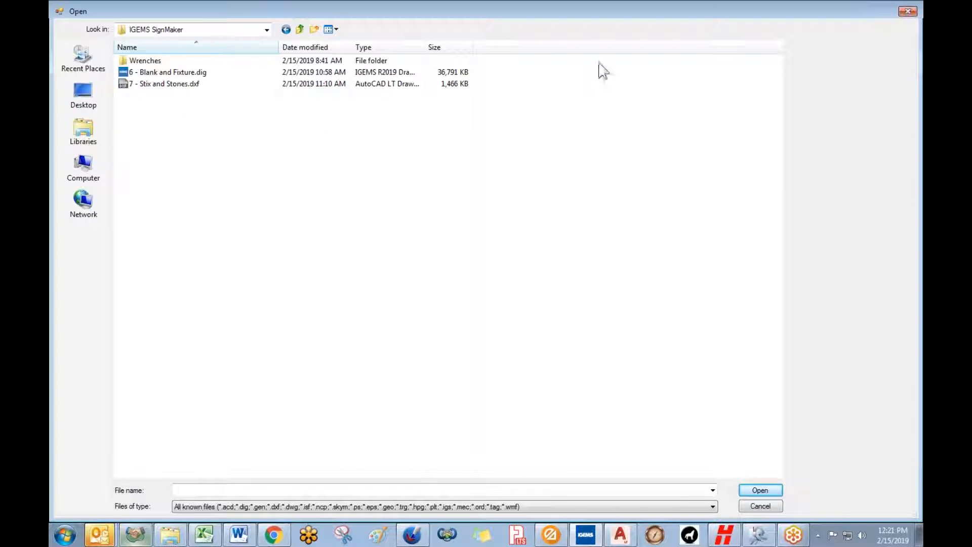
{"action": "left_click", "coordinate": [187, 74]}
{"action": "left_click", "coordinate": [757, 490]}
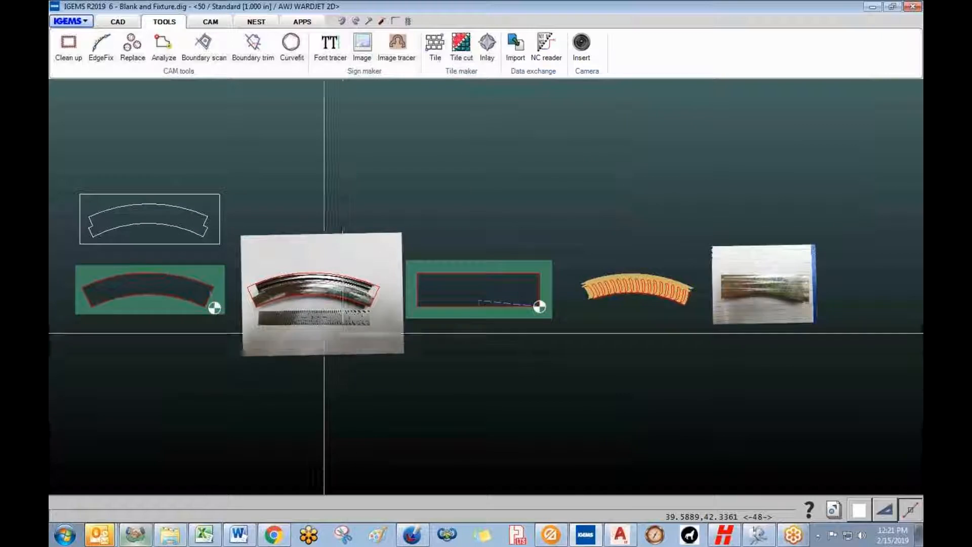
- Examine the red outline traced around the curved part in the ruler photo, and compare it with the neighbouring blank and fixture shapes
{"action": "scroll", "coordinate": [325, 329], "scroll_direction": "up", "scroll_amount": 3}
{"action": "scroll", "coordinate": [831, 455], "scroll_direction": "up", "scroll_amount": 5}
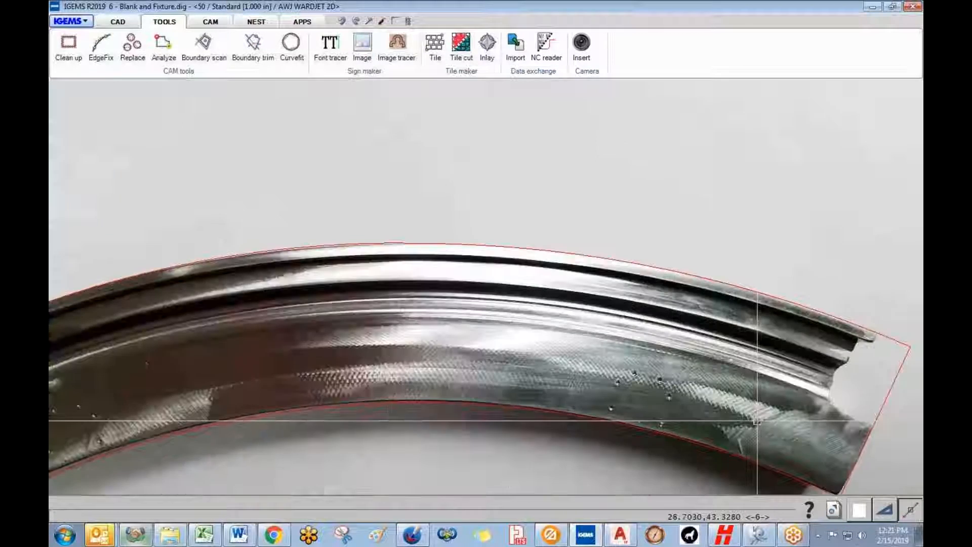
{"action": "scroll", "coordinate": [141, 287], "scroll_direction": "down", "scroll_amount": 5}
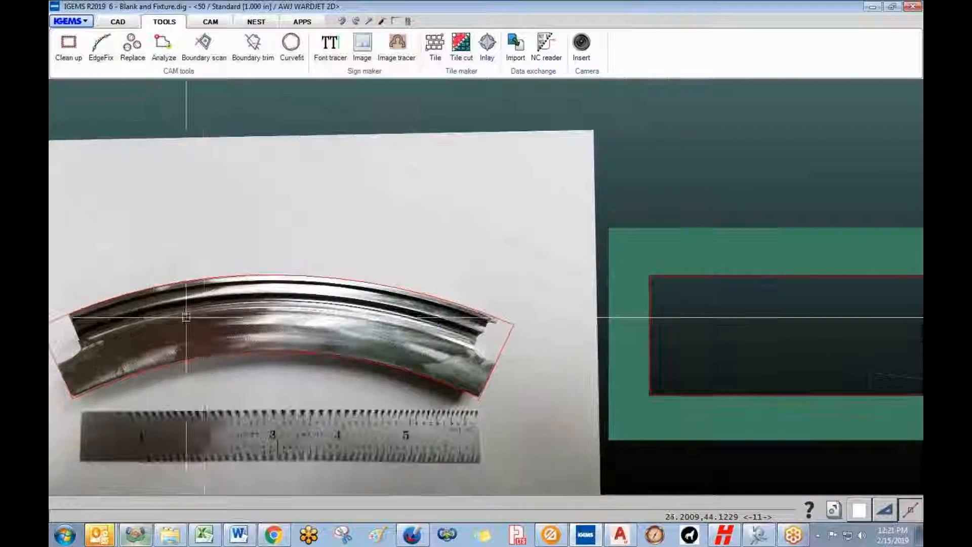
{"action": "scroll", "coordinate": [419, 319], "scroll_direction": "up", "scroll_amount": 1}
{"action": "scroll", "coordinate": [419, 319], "scroll_direction": "down", "scroll_amount": 2}
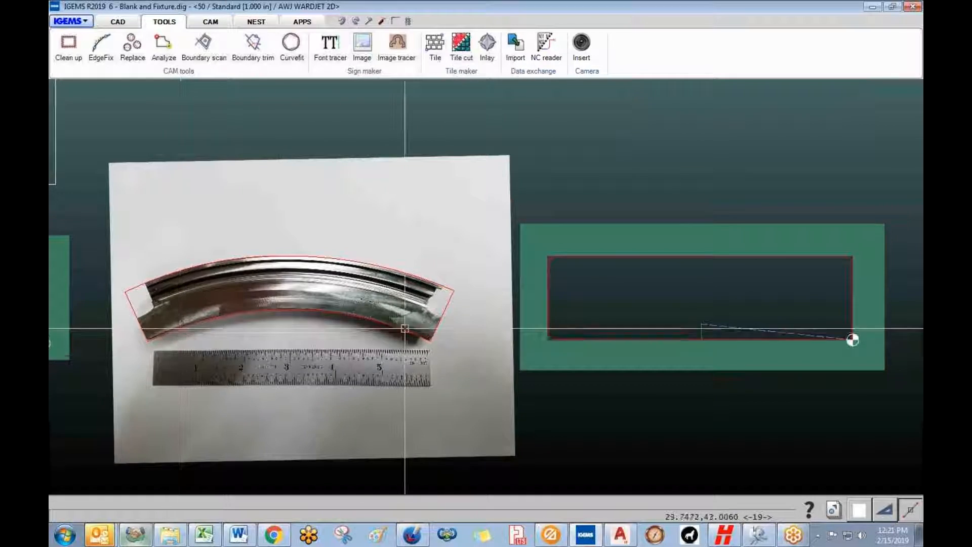
{"action": "scroll", "coordinate": [405, 329], "scroll_direction": "up", "scroll_amount": 4}
{"action": "scroll", "coordinate": [129, 258], "scroll_direction": "down", "scroll_amount": 2}
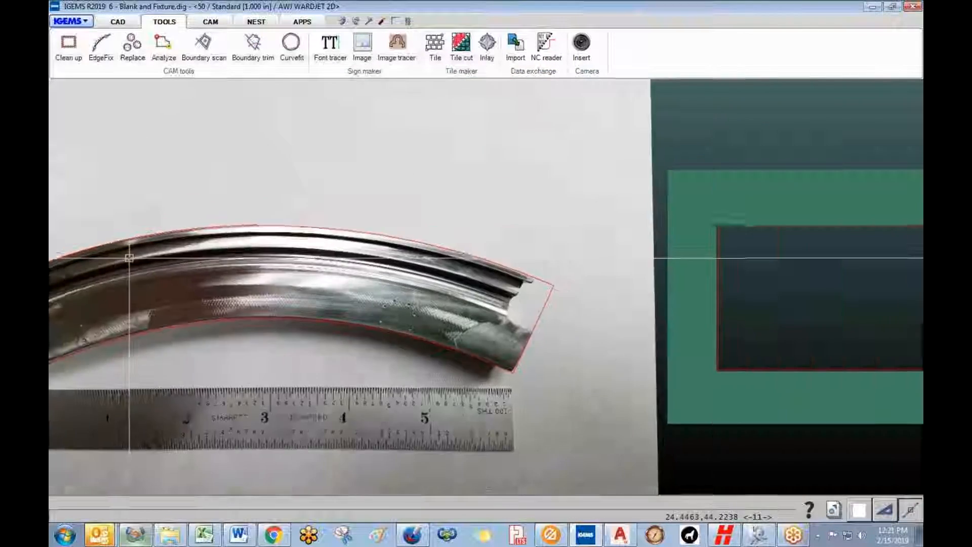
{"action": "middle_click_drag", "start_coordinate": [129, 258], "coordinate": [303, 259]}
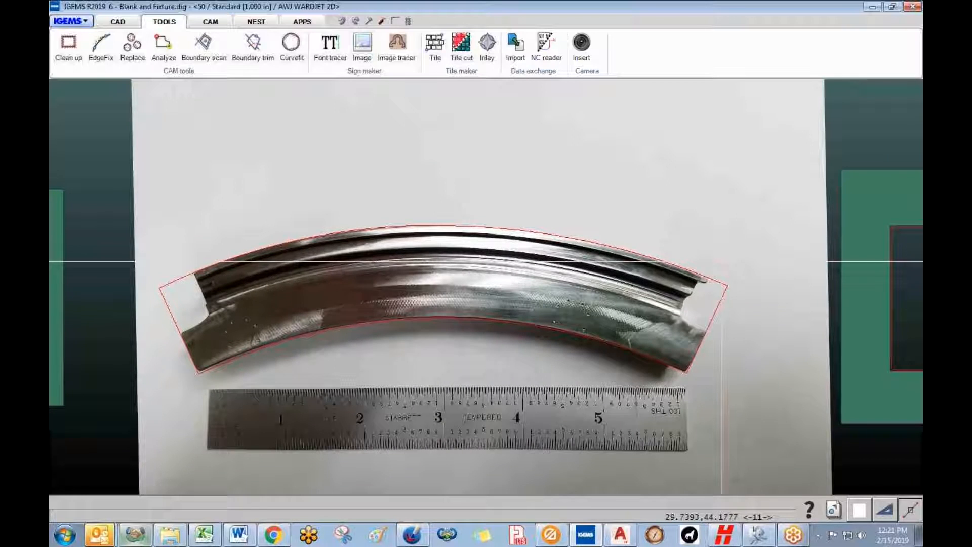
{"action": "scroll", "coordinate": [407, 336], "scroll_direction": "down", "scroll_amount": 2}
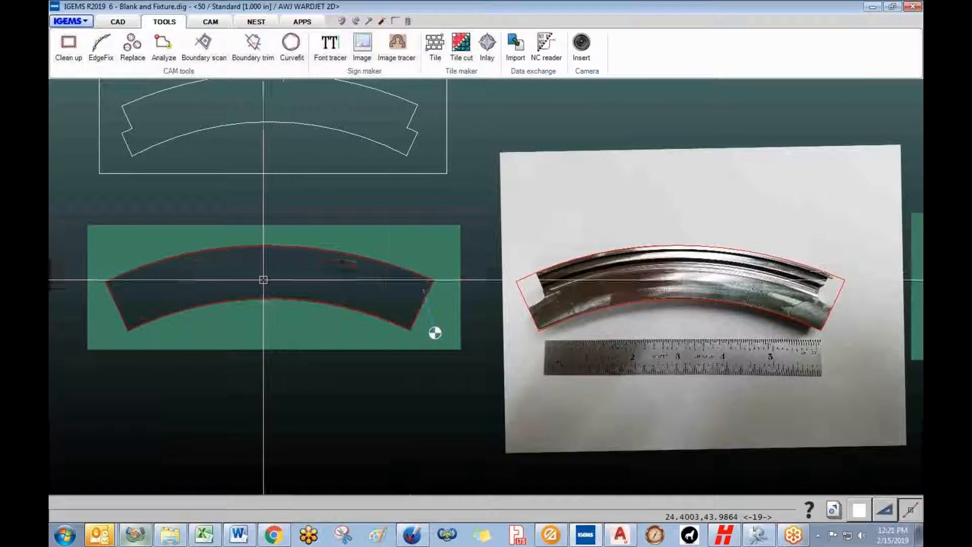
{"action": "scroll", "coordinate": [466, 305], "scroll_direction": "down", "scroll_amount": 1}
{"action": "scroll", "coordinate": [753, 314], "scroll_direction": "up", "scroll_amount": 1}
{"action": "middle_click_drag", "start_coordinate": [754, 313], "coordinate": [230, 266]}
{"action": "scroll", "coordinate": [665, 280], "scroll_direction": "down", "scroll_amount": 3}
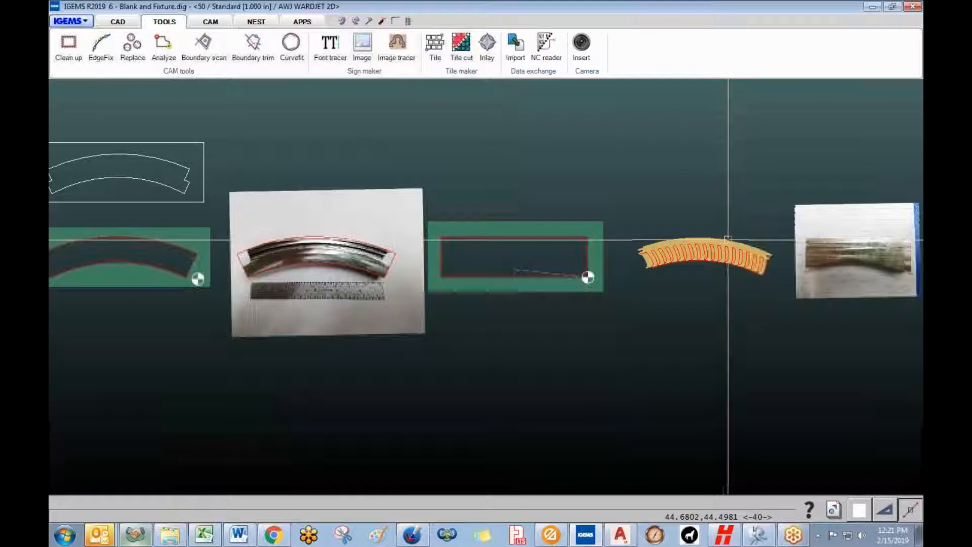
- Move the yellow slotted part onto the curved part in the ruler photo, roughly lining up their upper edges
{"action": "scroll", "coordinate": [725, 238], "scroll_direction": "up", "scroll_amount": 5}
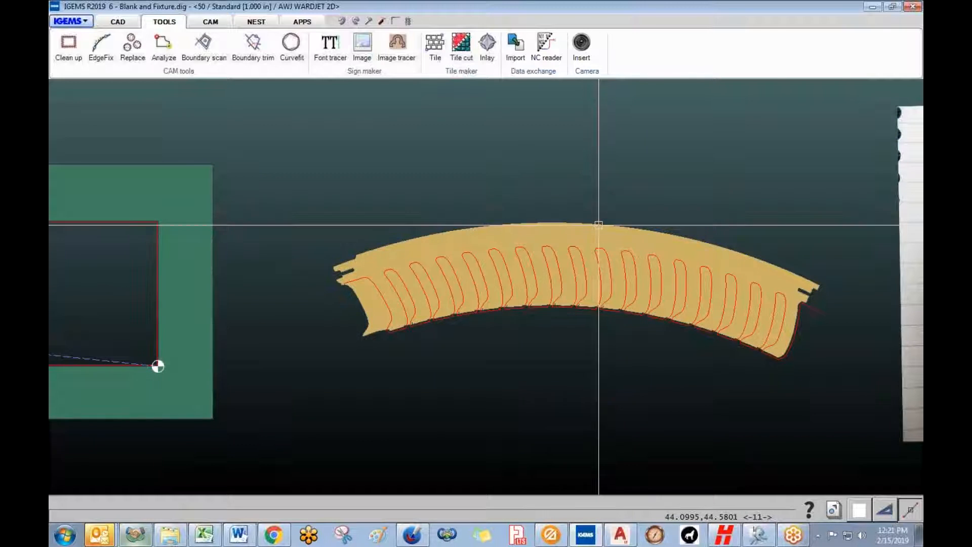
{"action": "left_click", "coordinate": [599, 226]}
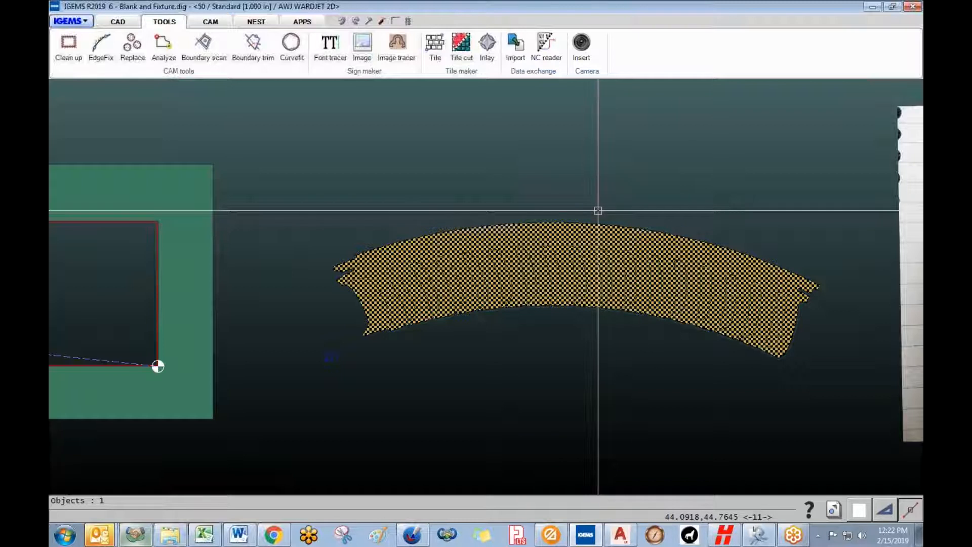
{"action": "type", "text": "m"}
{"action": "key", "text": "Return"}
{"action": "left_click", "coordinate": [572, 213]}
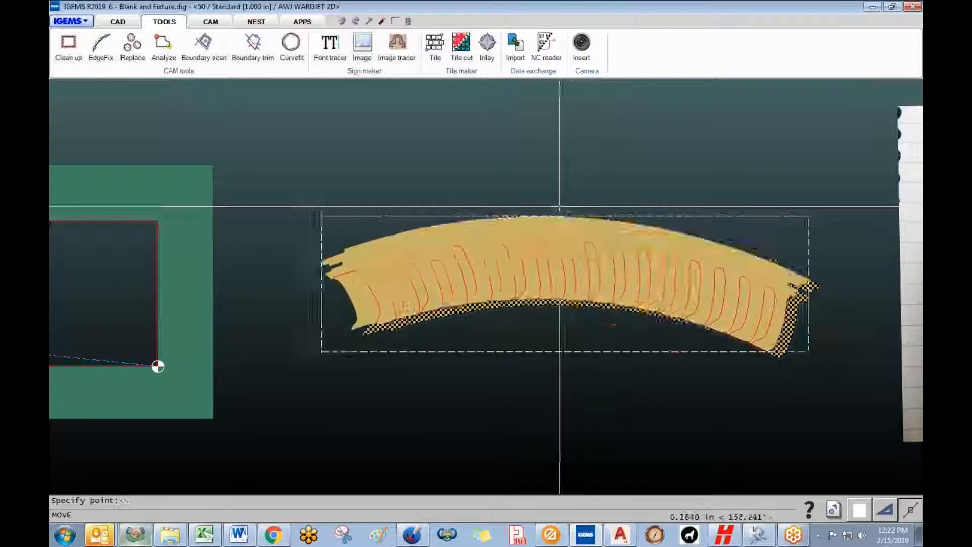
{"action": "scroll", "coordinate": [515, 224], "scroll_direction": "down", "scroll_amount": 3}
{"action": "middle_click_drag", "start_coordinate": [525, 221], "coordinate": [911, 225]}
{"action": "middle_click_drag", "start_coordinate": [251, 224], "coordinate": [485, 264]}
{"action": "scroll", "coordinate": [483, 265], "scroll_direction": "up", "scroll_amount": 4}
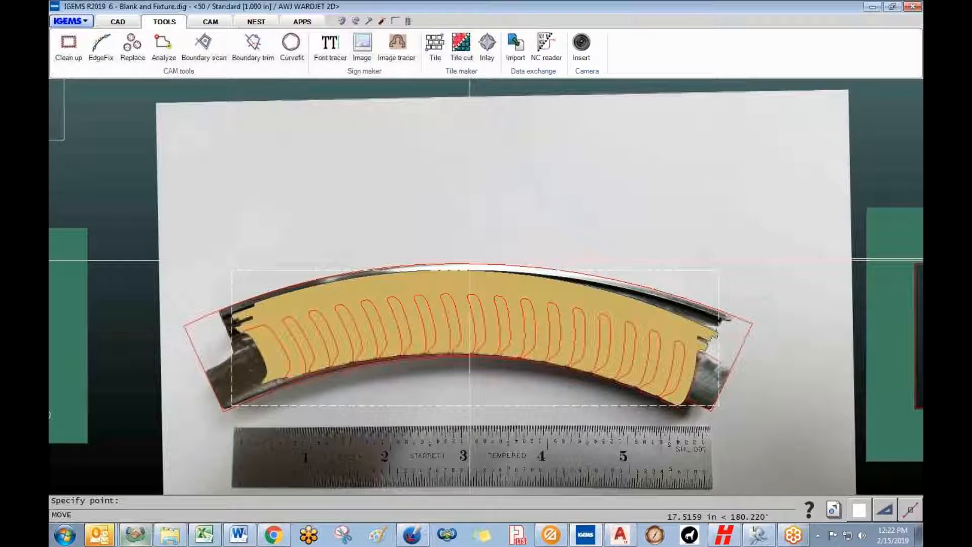
{"action": "scroll", "coordinate": [467, 259], "scroll_direction": "up", "scroll_amount": 2}
{"action": "scroll", "coordinate": [466, 256], "scroll_direction": "down", "scroll_amount": 2}
{"action": "middle_click_drag", "start_coordinate": [464, 253], "coordinate": [462, 242]}
{"action": "scroll", "coordinate": [461, 242], "scroll_direction": "up", "scroll_amount": 2}
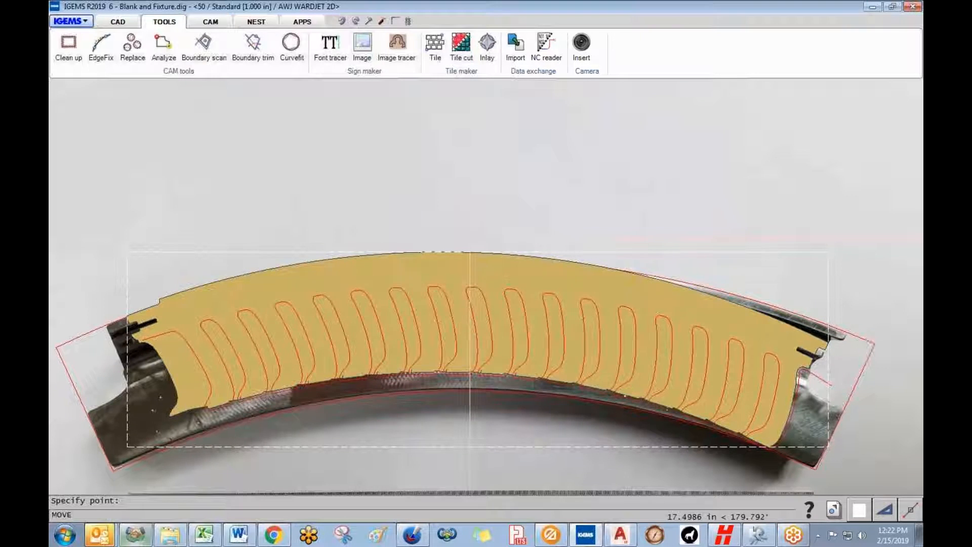
{"action": "key", "text": "Escape"}
{"action": "scroll", "coordinate": [470, 248], "scroll_direction": "down", "scroll_amount": 3}
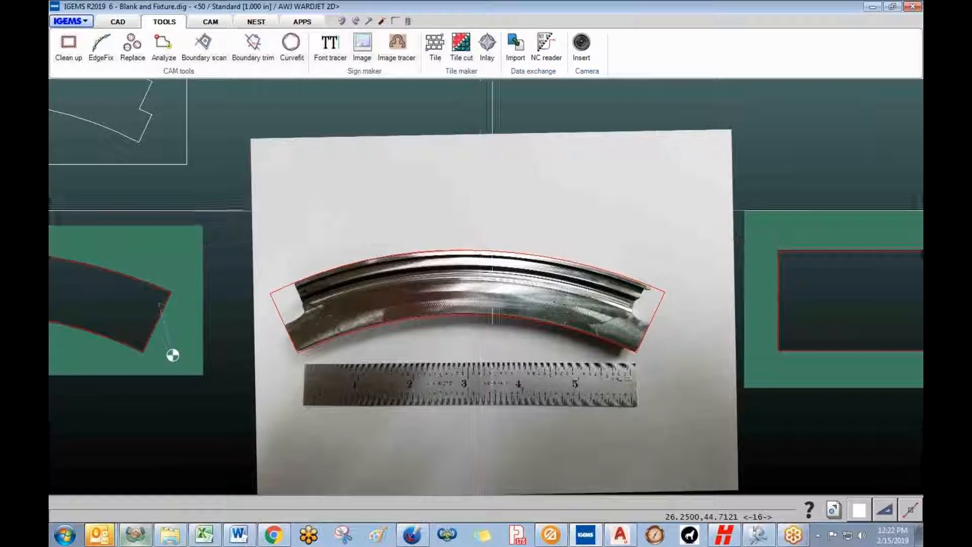
- Send the ruler photo of the curved part to the back of the drawing's display order
{"action": "middle_click_drag", "start_coordinate": [529, 187], "coordinate": [313, 275]}
{"action": "scroll", "coordinate": [354, 327], "scroll_direction": "down", "scroll_amount": 3}
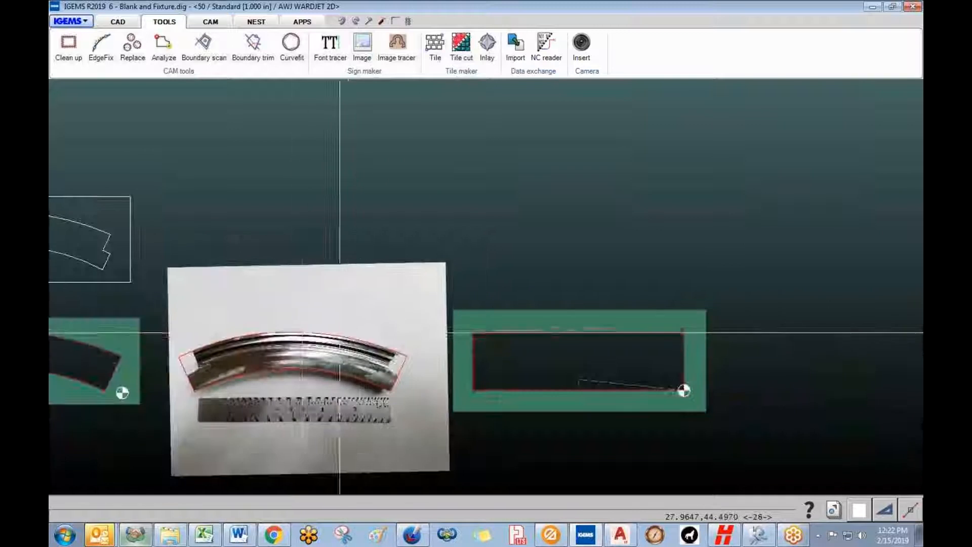
{"action": "left_click", "coordinate": [121, 23]}
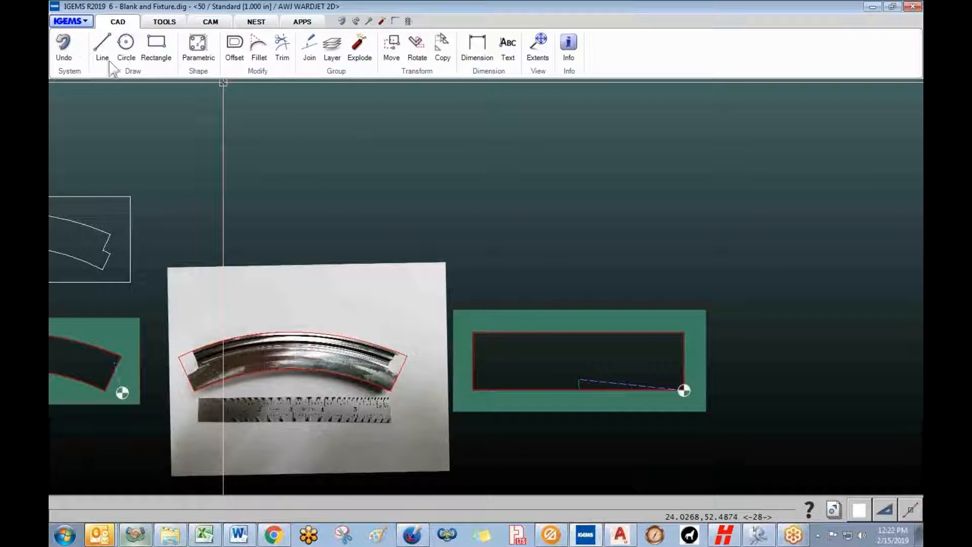
{"action": "left_click", "coordinate": [538, 72]}
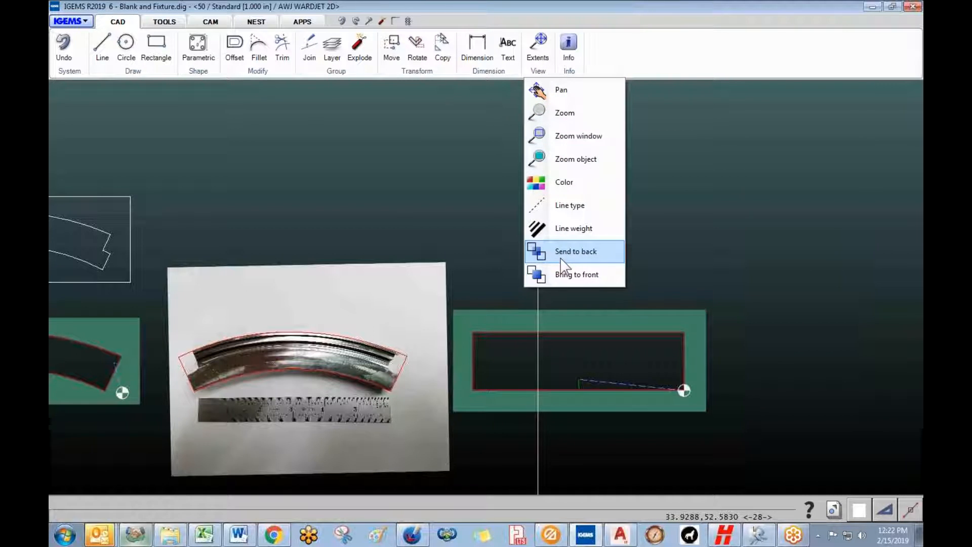
{"action": "left_click", "coordinate": [449, 304]}
{"action": "left_click", "coordinate": [447, 272]}
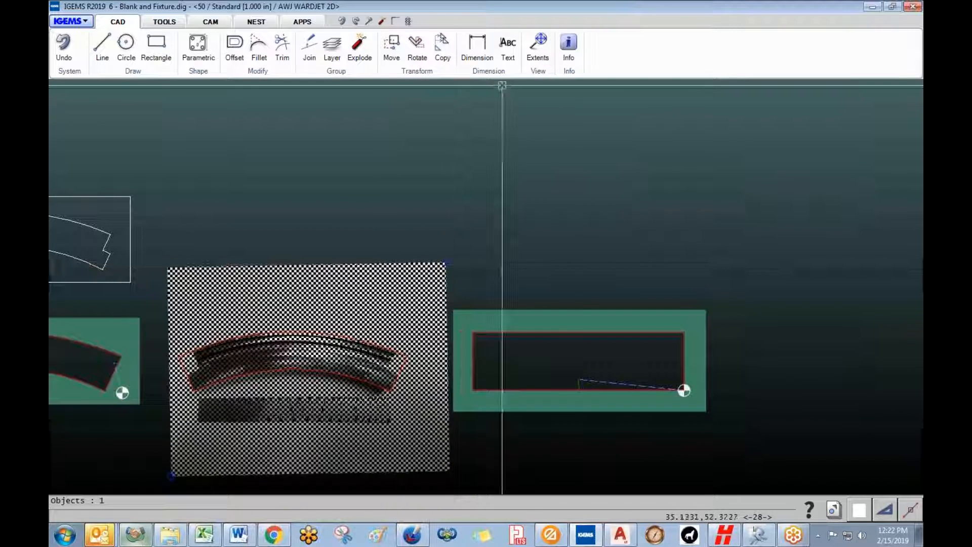
{"action": "left_click", "coordinate": [543, 72]}
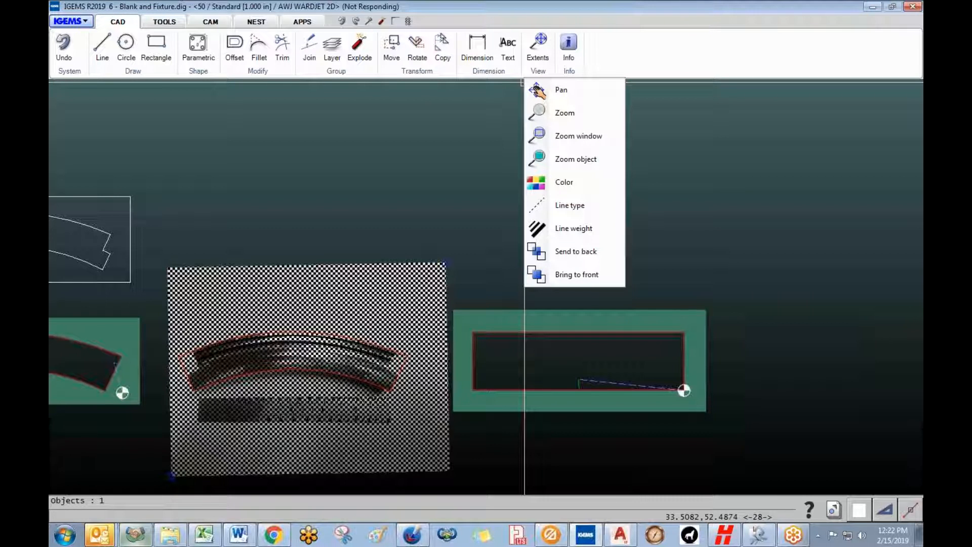
- Rotate the yellow slotted part about 1.6° around its default base point to follow the curve in the photo
{"action": "scroll", "coordinate": [272, 382], "scroll_direction": "up", "scroll_amount": 3}
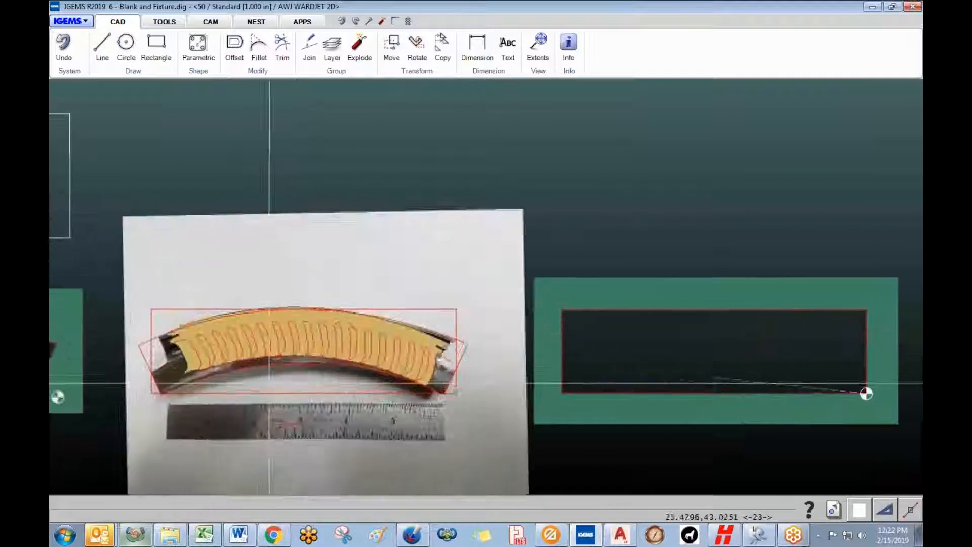
{"action": "scroll", "coordinate": [272, 383], "scroll_direction": "up", "scroll_amount": 2}
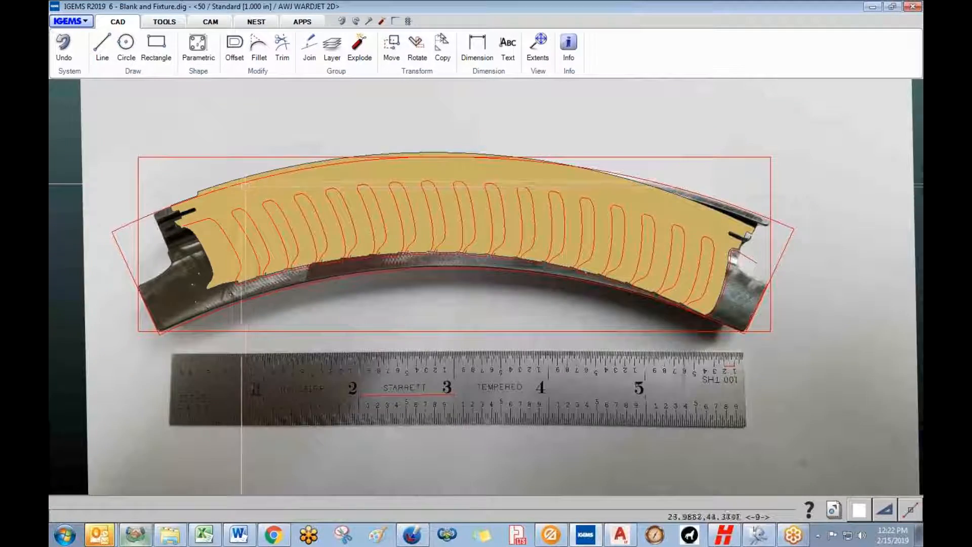
{"action": "left_click", "coordinate": [240, 176]}
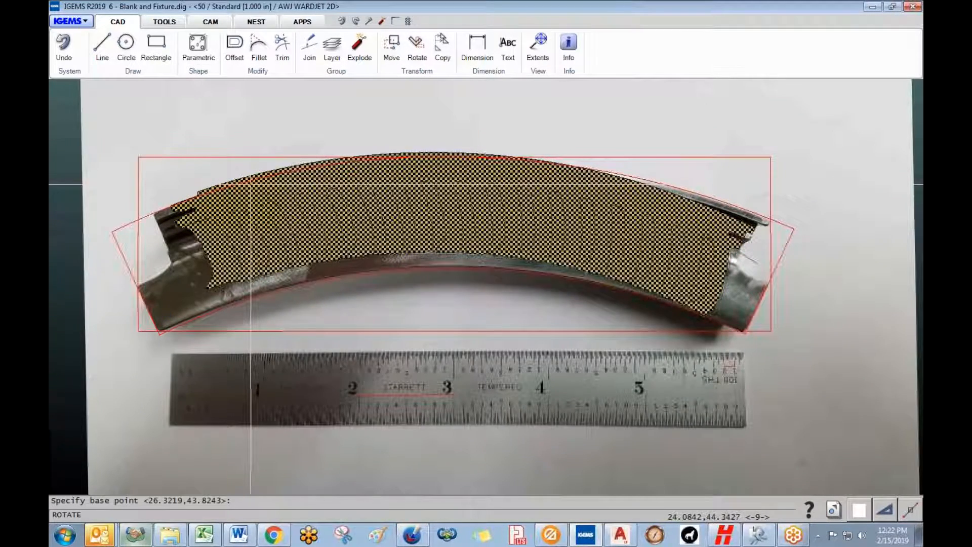
{"action": "key", "text": "Return"}
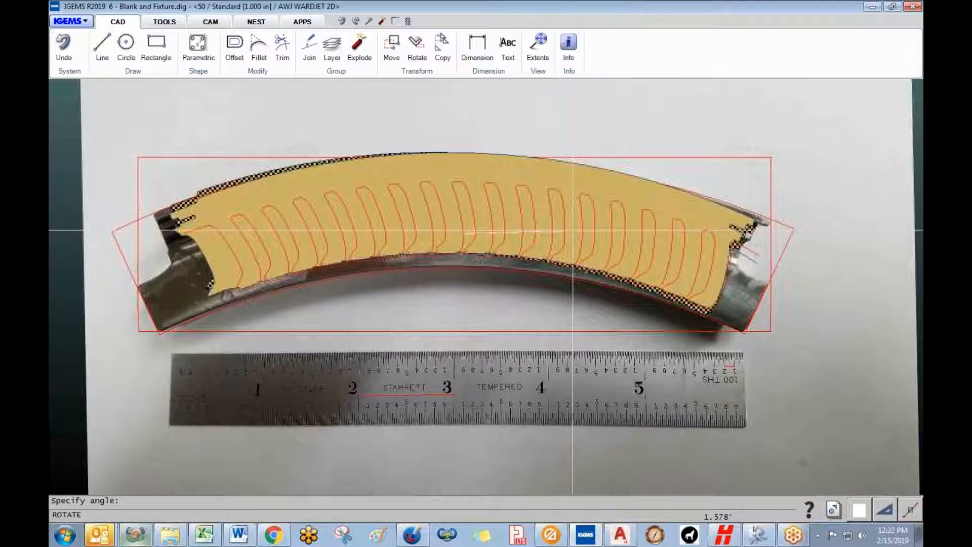
{"action": "left_click", "coordinate": [573, 231]}
{"action": "left_click", "coordinate": [510, 306]}
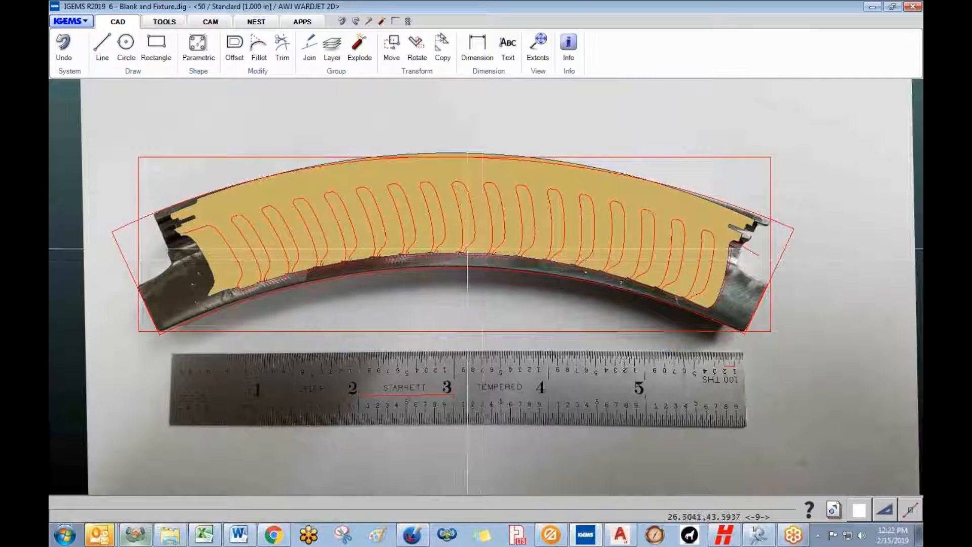
- Move the yellow slotted part down about 0.1 in, towards the photographed part's lower edge
{"action": "left_click", "coordinate": [430, 253]}
{"action": "right_click", "coordinate": [443, 247]}
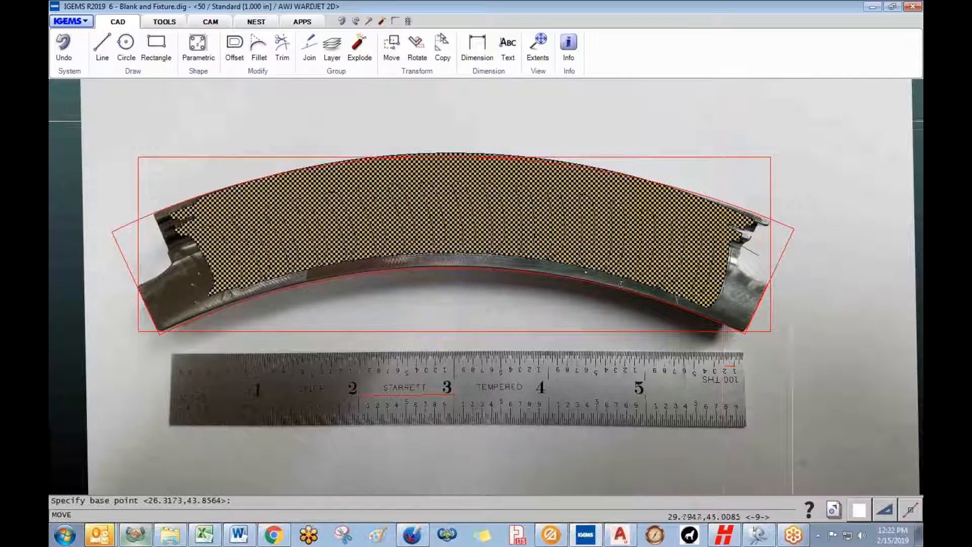
{"action": "left_click", "coordinate": [820, 124]}
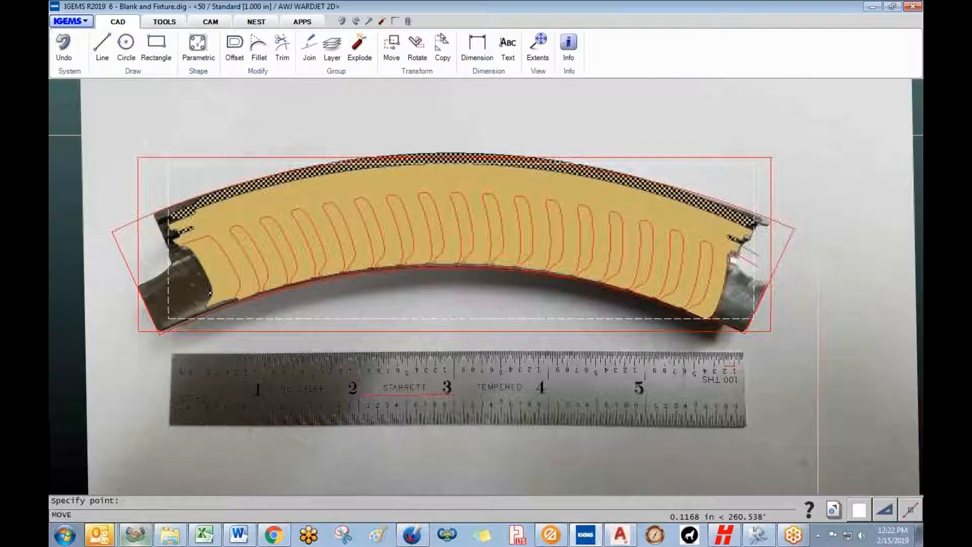
{"action": "left_click", "coordinate": [818, 132]}
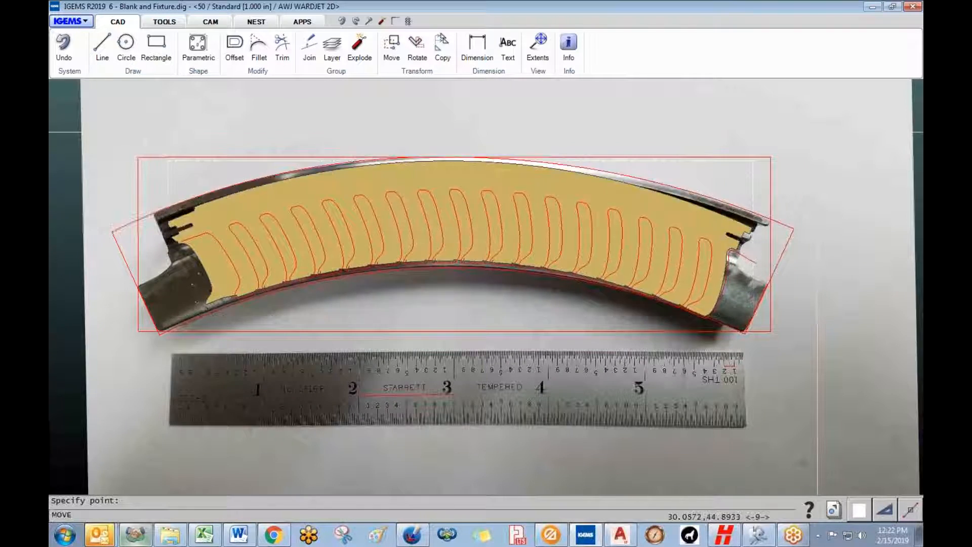
{"action": "scroll", "coordinate": [789, 174], "scroll_direction": "down", "scroll_amount": 10}
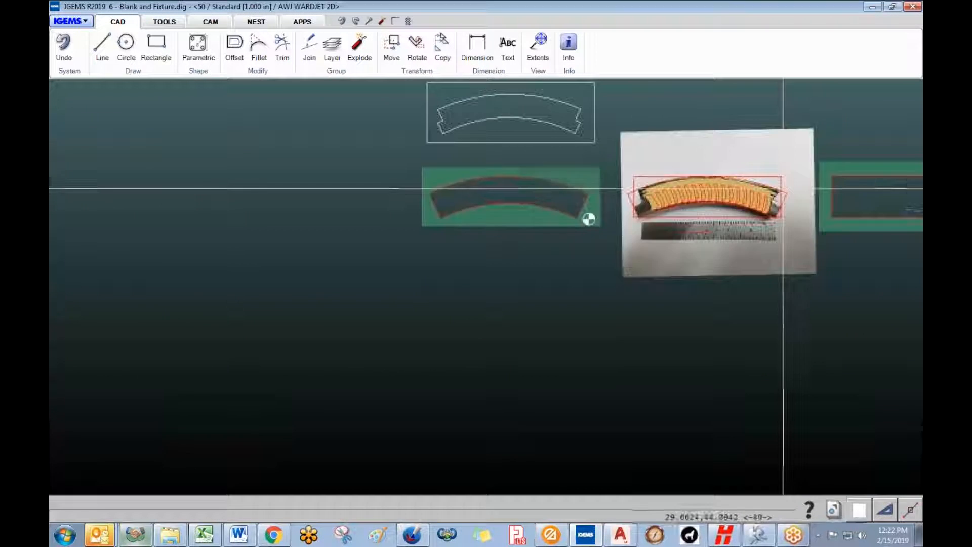
{"action": "middle_click_drag", "start_coordinate": [619, 261], "coordinate": [476, 267]}
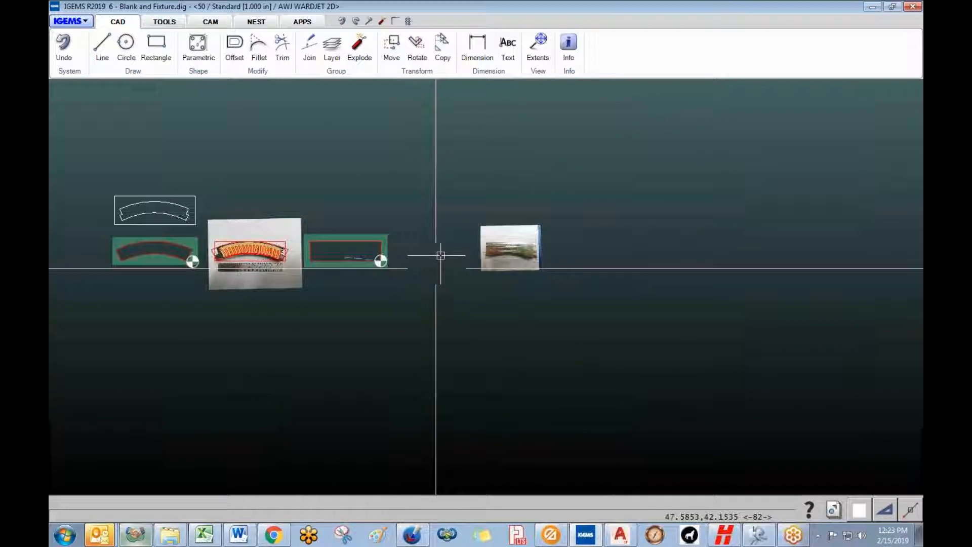
{"action": "left_click", "coordinate": [211, 22]}
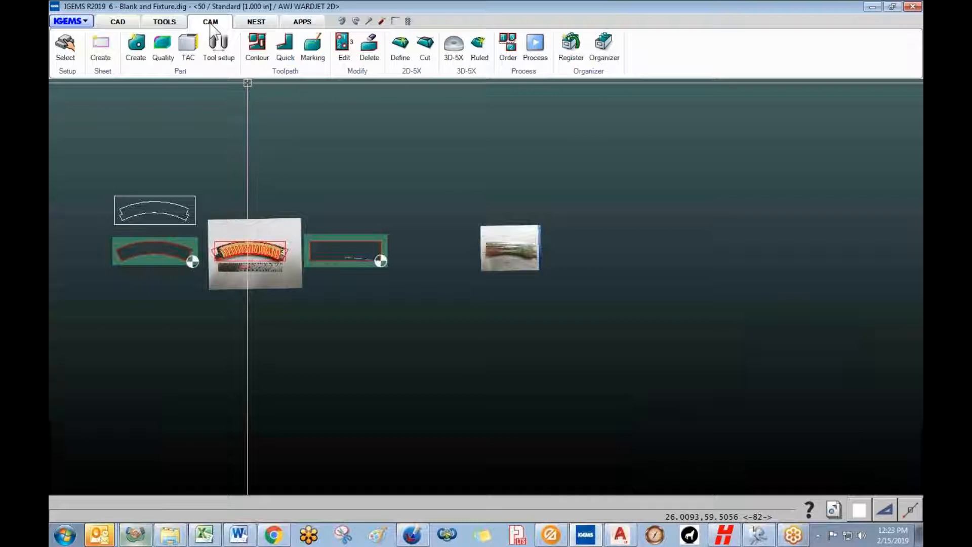
{"action": "middle_click_drag", "start_coordinate": [374, 134], "coordinate": [337, 159]}
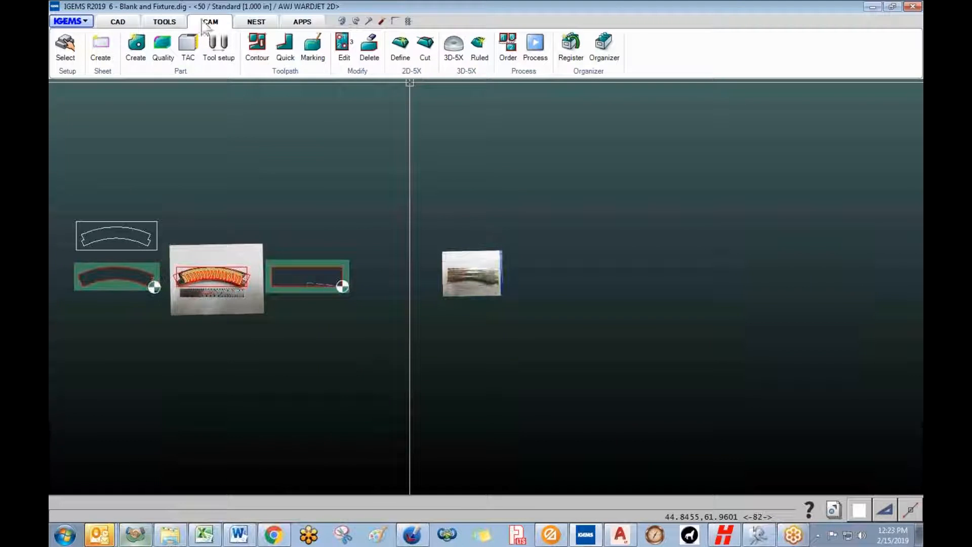
{"action": "left_click", "coordinate": [158, 22]}
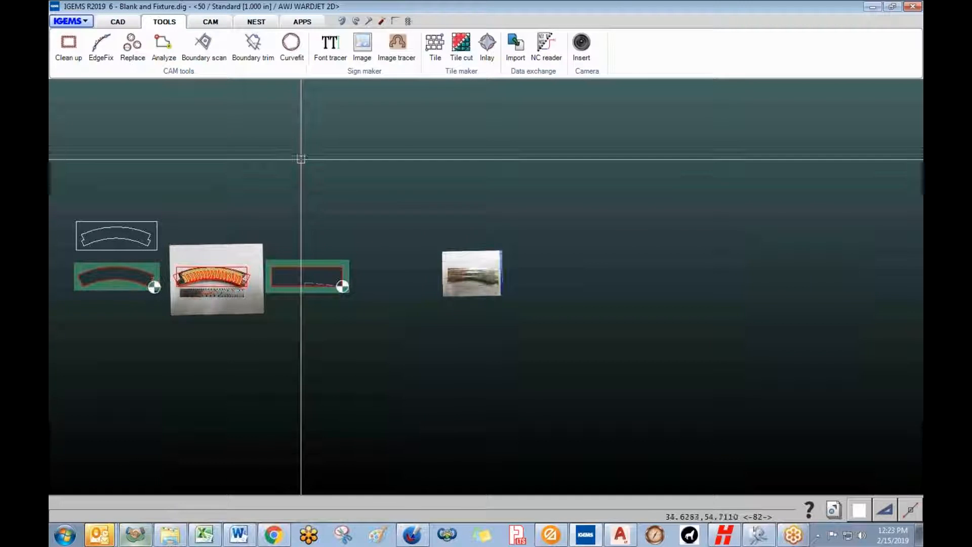
{"action": "scroll", "coordinate": [297, 156], "scroll_direction": "down", "scroll_amount": 1}
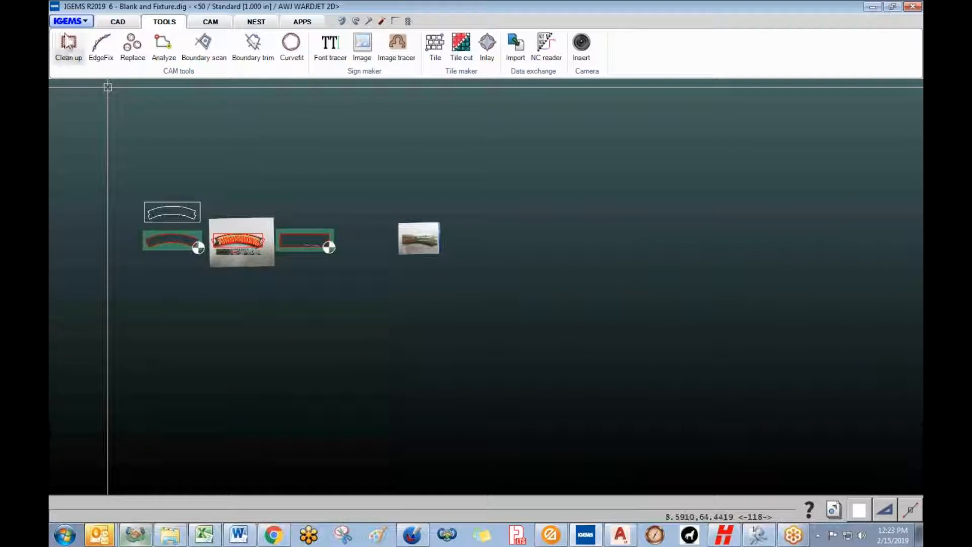
- Open the drawing 7 - Stix and Stones.dxf from the IGEMS SignMaker folder
{"action": "left_click", "coordinate": [68, 21]}
{"action": "left_click", "coordinate": [81, 63]}
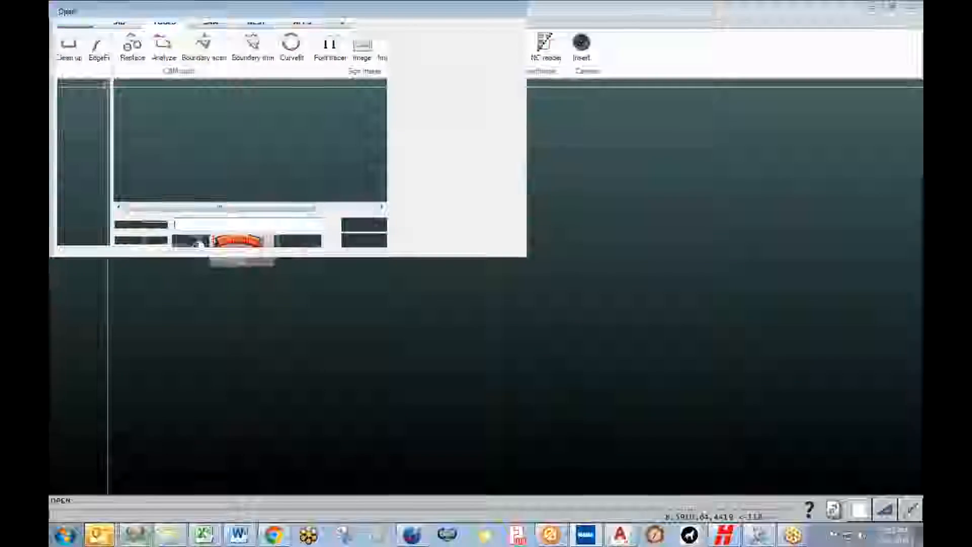
{"action": "left_click", "coordinate": [181, 85]}
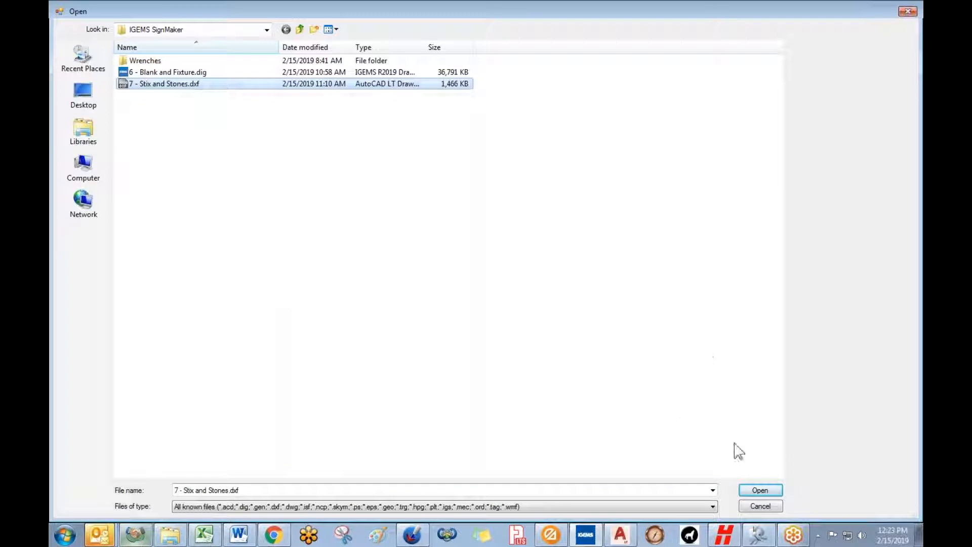
{"action": "left_click", "coordinate": [759, 491]}
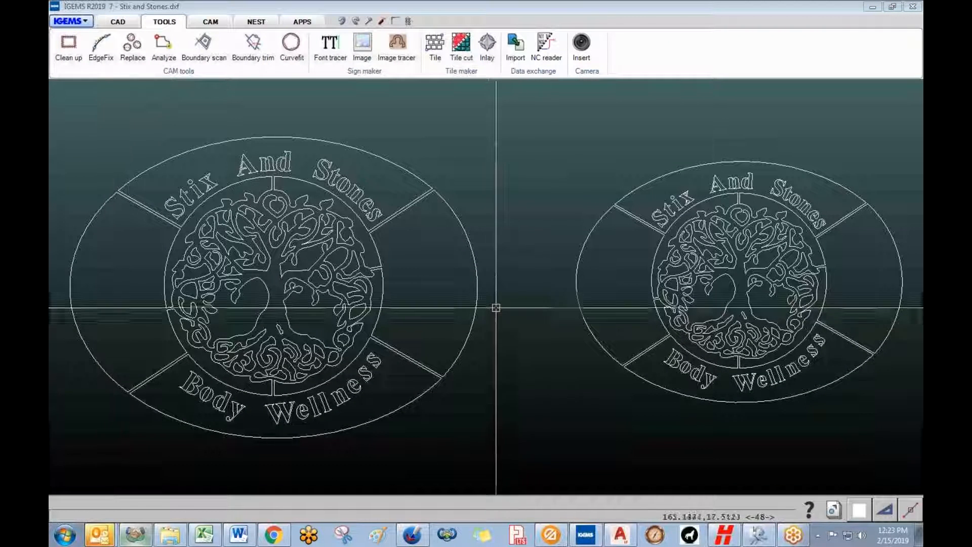
- Examine the traced outlines of the larger sign up close, focusing on the tree's branches and leaves
{"action": "mouse_move", "coordinate": [527, 339]}
{"action": "middle_mouse_down"}
{"action": "mouse_move", "coordinate": [516, 324]}
{"action": "mouse_move", "coordinate": [628, 346]}
{"action": "middle_mouse_up"}
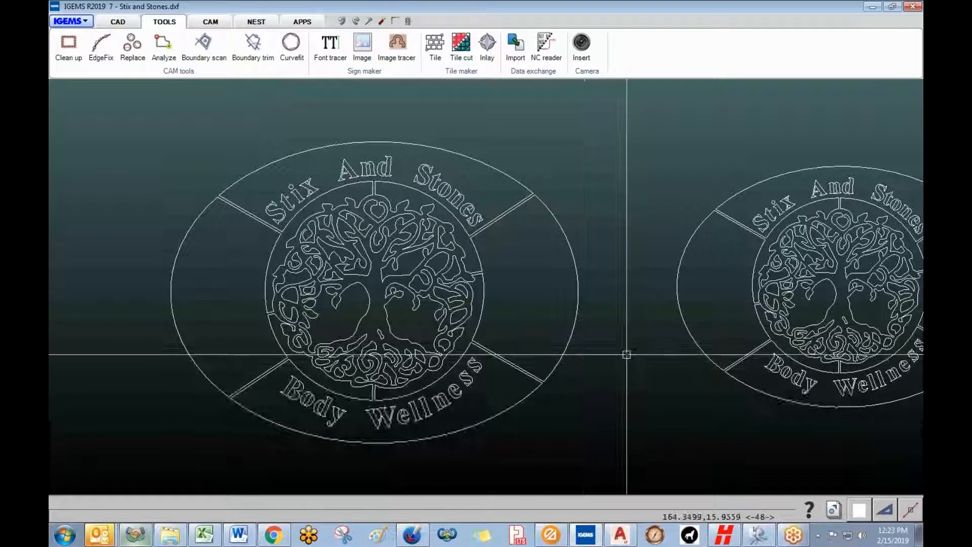
{"action": "scroll", "coordinate": [572, 368], "scroll_direction": "up", "scroll_amount": 2}
{"action": "scroll", "coordinate": [573, 368], "scroll_direction": "down", "scroll_amount": 2}
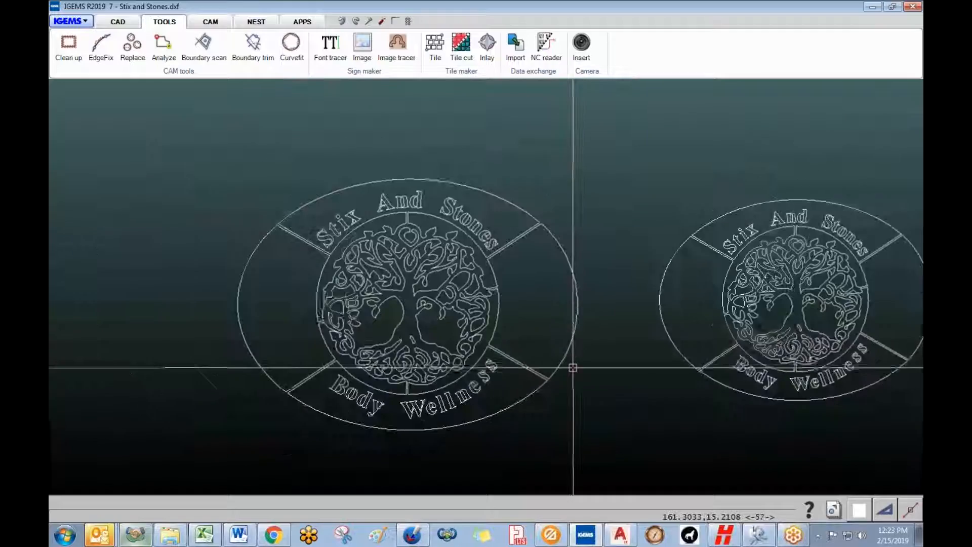
{"action": "middle_click_drag", "start_coordinate": [571, 365], "coordinate": [524, 337]}
{"action": "scroll", "coordinate": [345, 257], "scroll_direction": "up", "scroll_amount": 2}
{"action": "scroll", "coordinate": [345, 257], "scroll_direction": "up", "scroll_amount": 1}
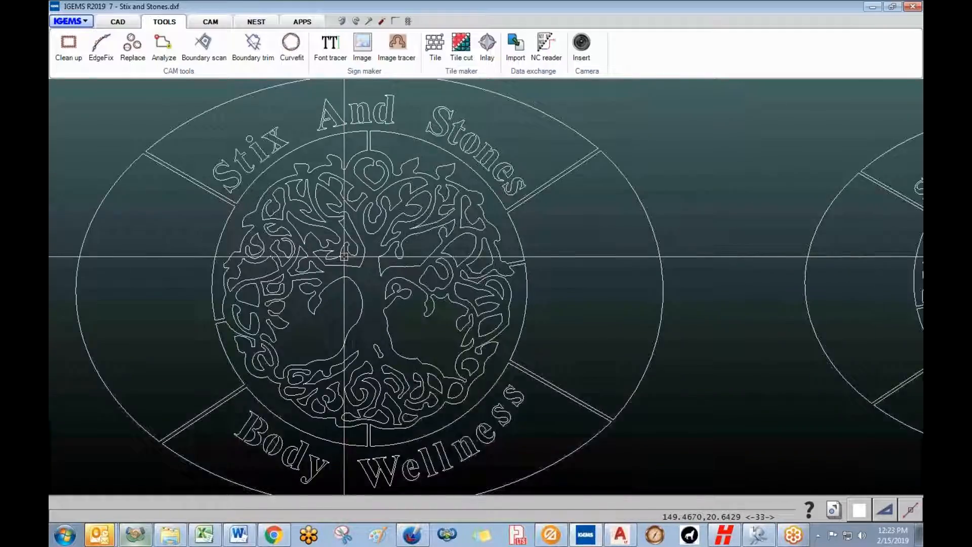
{"action": "scroll", "coordinate": [382, 268], "scroll_direction": "up", "scroll_amount": 4}
{"action": "scroll", "coordinate": [529, 308], "scroll_direction": "up", "scroll_amount": 5}
{"action": "scroll", "coordinate": [534, 307], "scroll_direction": "up", "scroll_amount": 6}
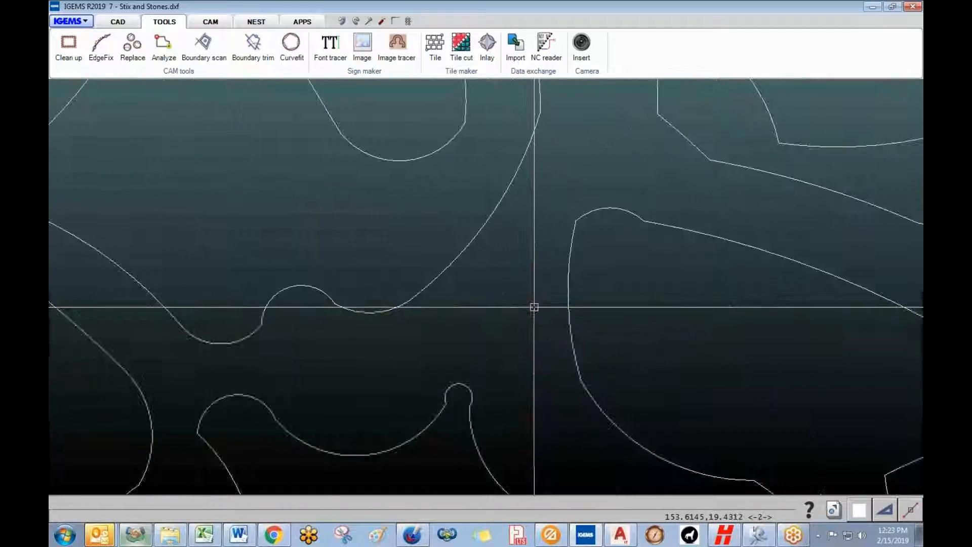
{"action": "scroll", "coordinate": [532, 306], "scroll_direction": "down", "scroll_amount": 7}
{"action": "scroll", "coordinate": [530, 312], "scroll_direction": "down", "scroll_amount": 6}
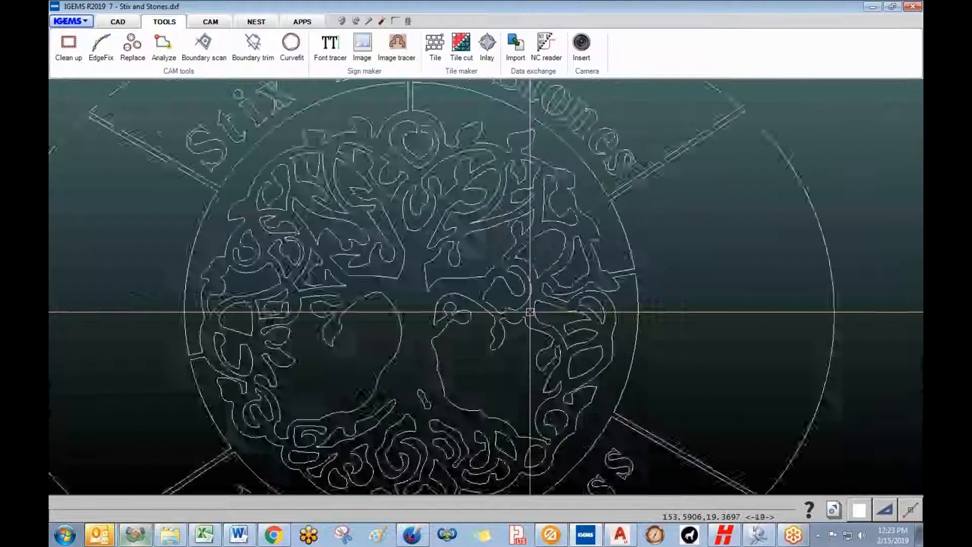
{"action": "middle_click_drag", "start_coordinate": [542, 319], "coordinate": [439, 306]}
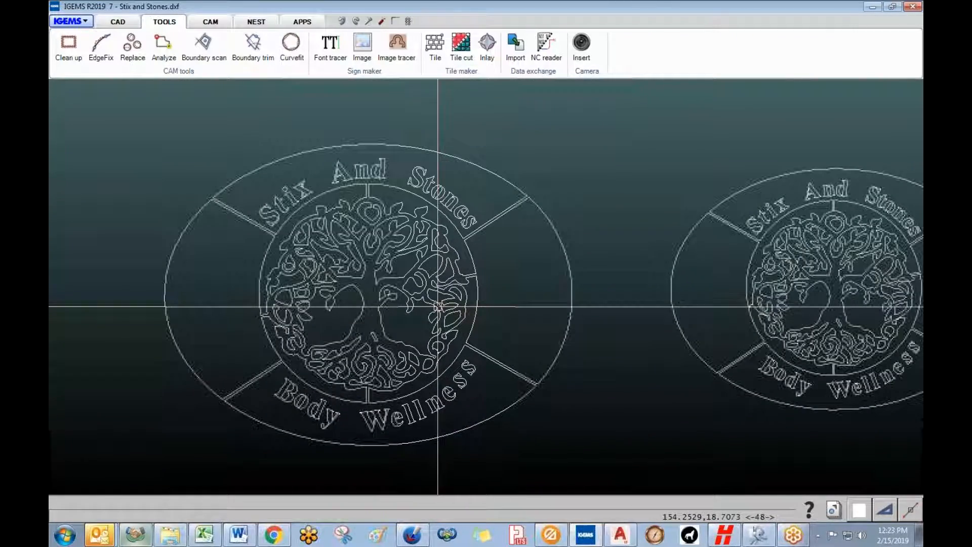
- Create a part with toolpath from the larger sign, using AWJ WARDJET 2D, 10-30 55K, Steel Standard 0.063 and geometry optimization
{"action": "left_click", "coordinate": [212, 23]}
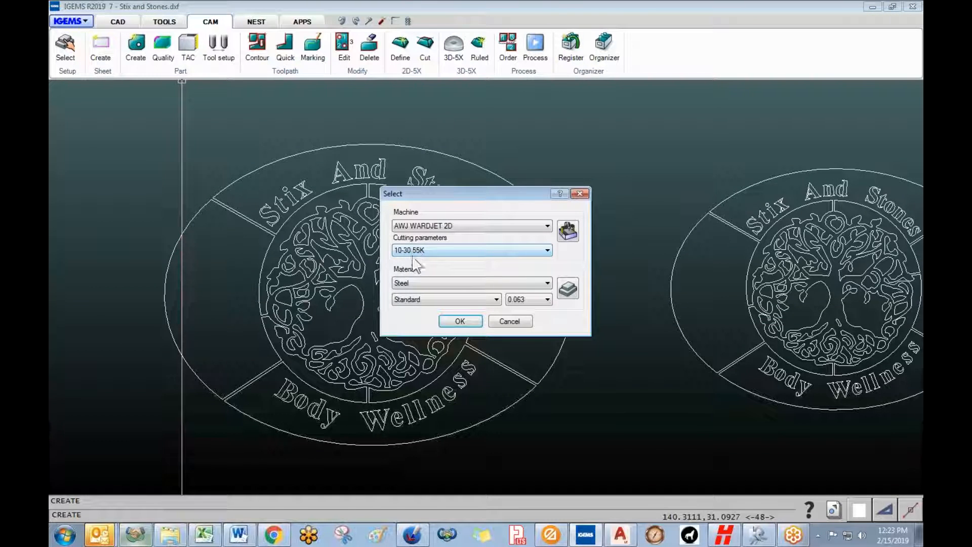
{"action": "left_click", "coordinate": [470, 323]}
{"action": "left_click_drag", "start_coordinate": [138, 122], "coordinate": [602, 471]}
{"action": "right_click", "coordinate": [601, 471]}
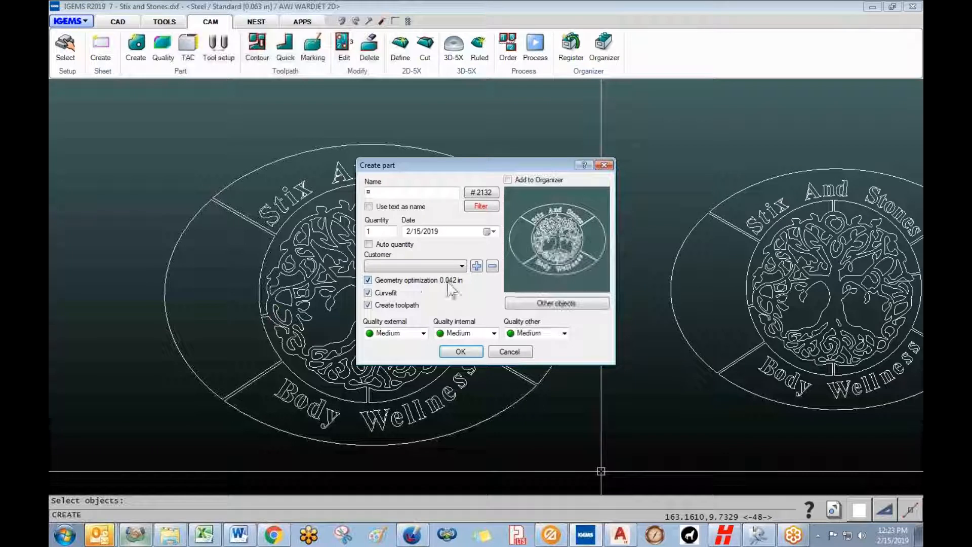
{"action": "left_click", "coordinate": [465, 355]}
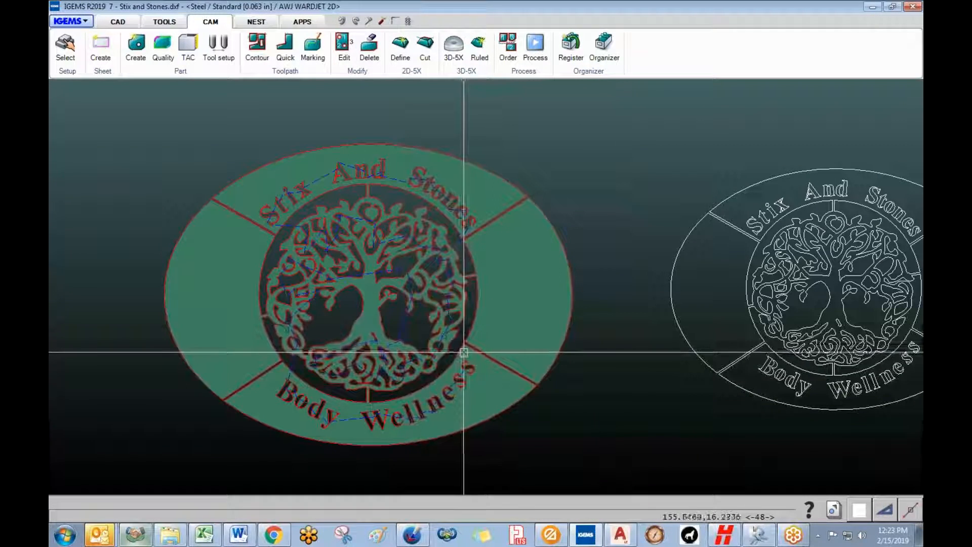
- Undo the part creation and measure the gap across the narrow neck in the tree's cut-out, near the right branches
{"action": "scroll", "coordinate": [436, 285], "scroll_direction": "up", "scroll_amount": 8}
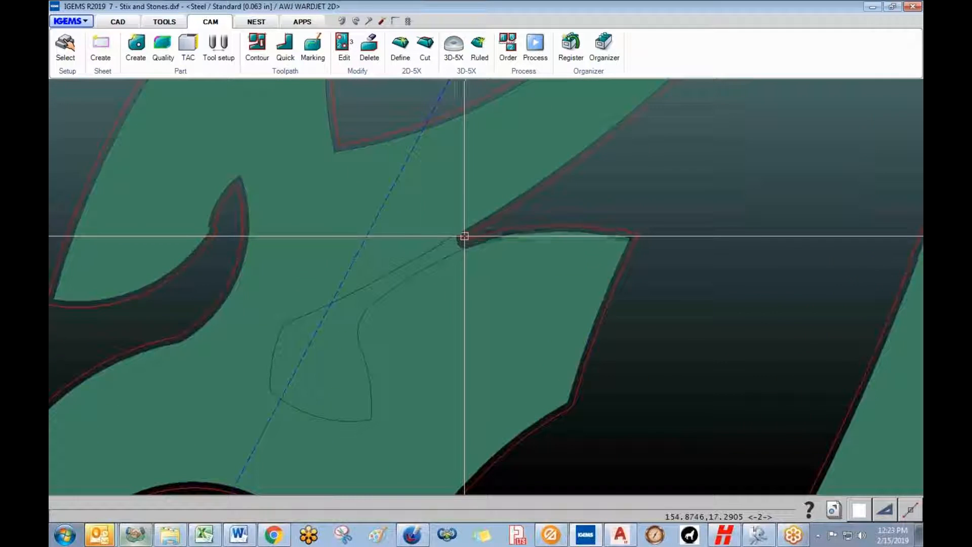
{"action": "scroll", "coordinate": [456, 247], "scroll_direction": "up", "scroll_amount": 3}
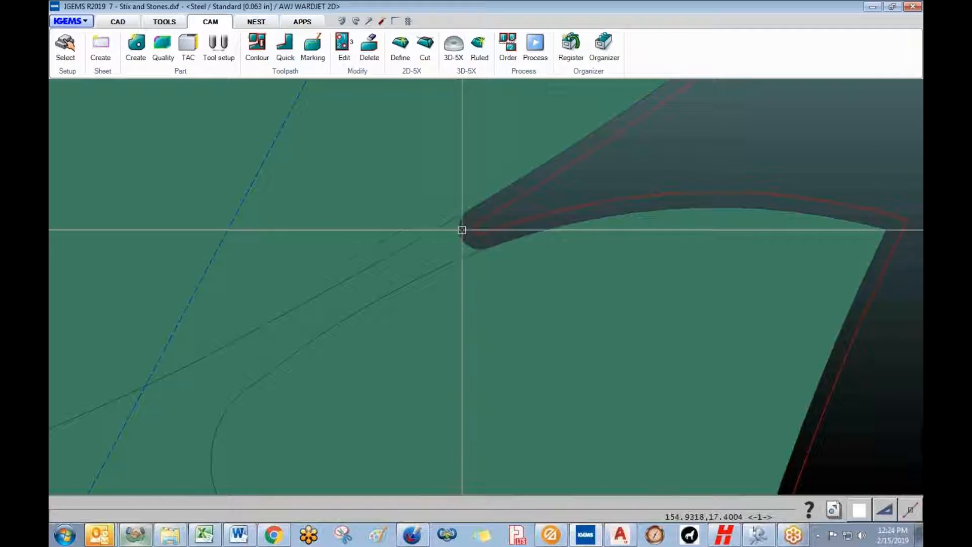
{"action": "scroll", "coordinate": [466, 217], "scroll_direction": "up", "scroll_amount": 3}
{"action": "scroll", "coordinate": [550, 186], "scroll_direction": "down", "scroll_amount": 2}
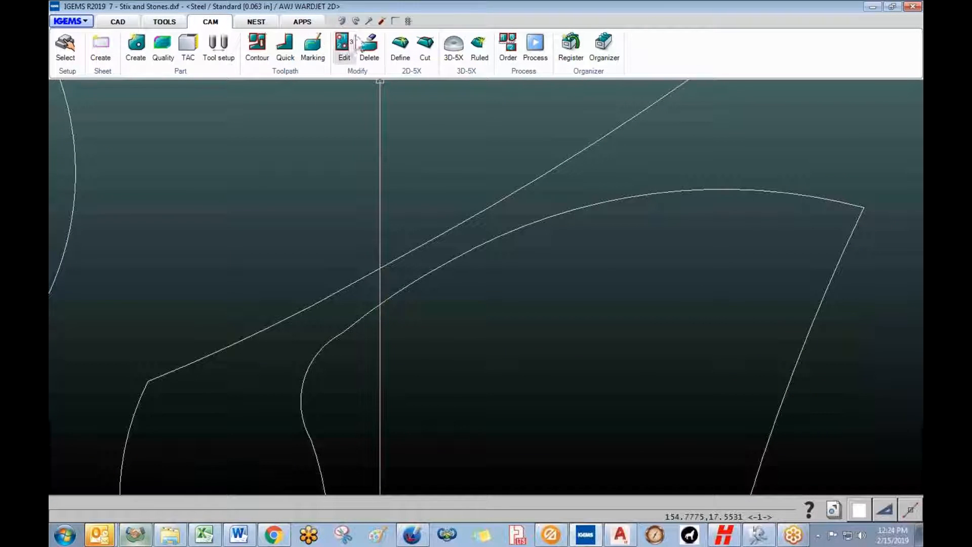
{"action": "scroll", "coordinate": [446, 243], "scroll_direction": "up", "scroll_amount": 2}
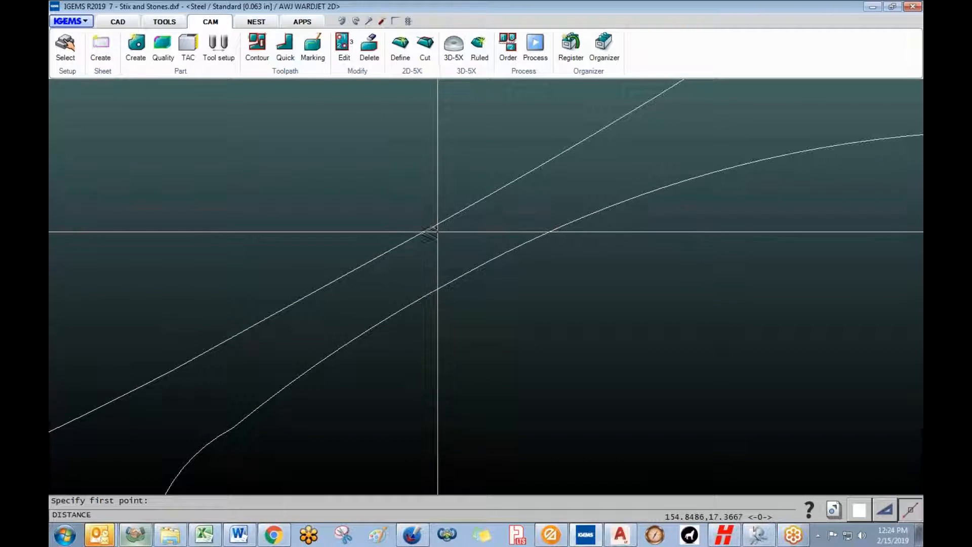
{"action": "left_click", "coordinate": [432, 226]}
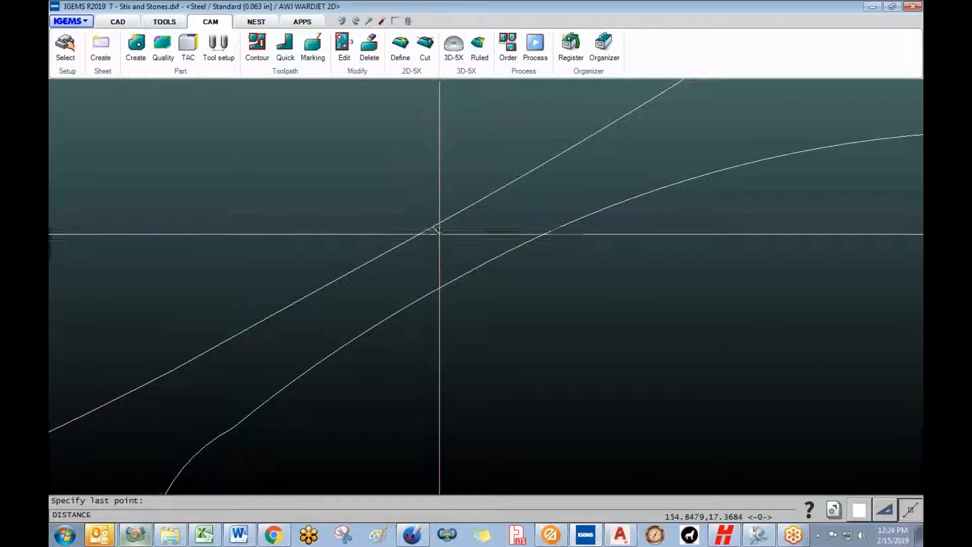
{"action": "left_click", "coordinate": [458, 277]}
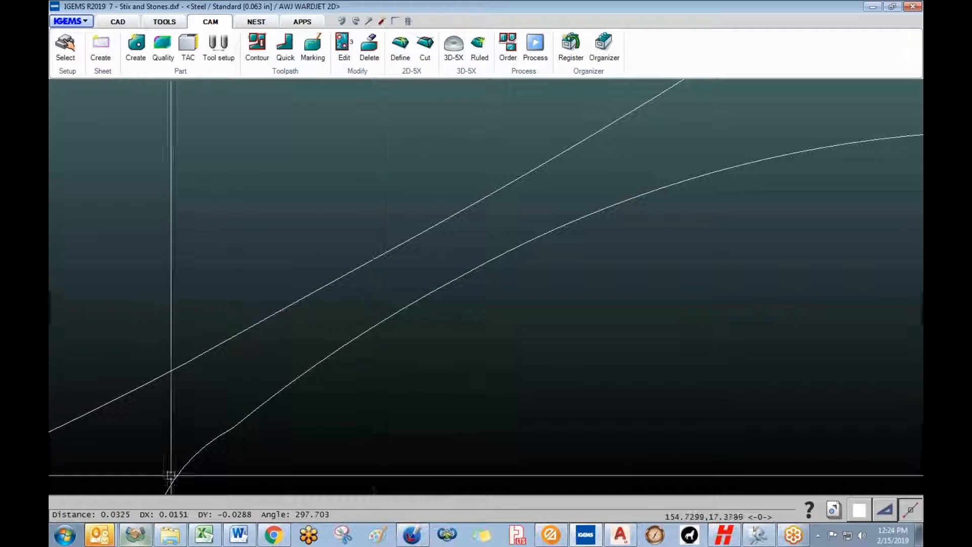
- Create a part with toolpath from the larger sign with geometry optimization turned off, keeping curvefit and medium quality
{"action": "scroll", "coordinate": [623, 285], "scroll_direction": "down", "scroll_amount": 10}
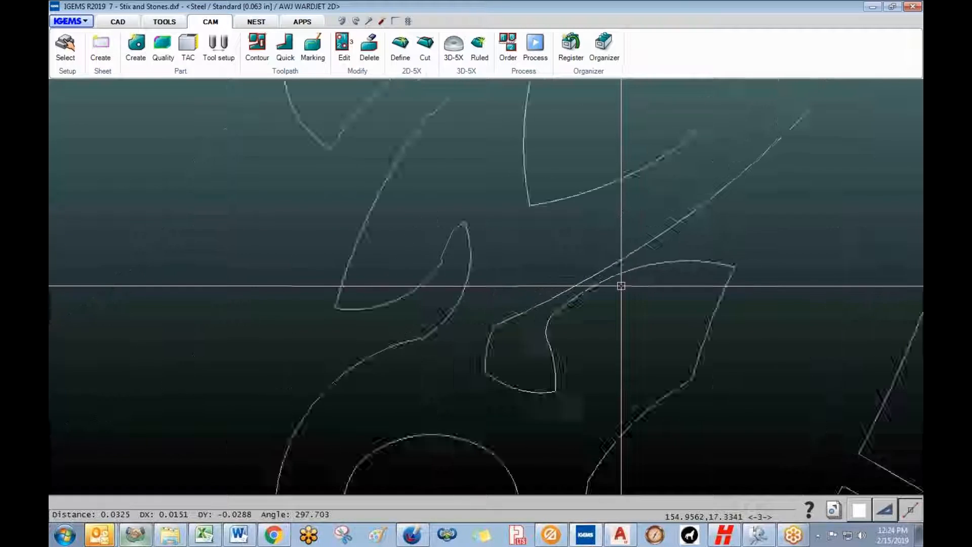
{"action": "scroll", "coordinate": [282, 267], "scroll_direction": "down", "scroll_amount": 4}
{"action": "scroll", "coordinate": [282, 249], "scroll_direction": "up", "scroll_amount": 7}
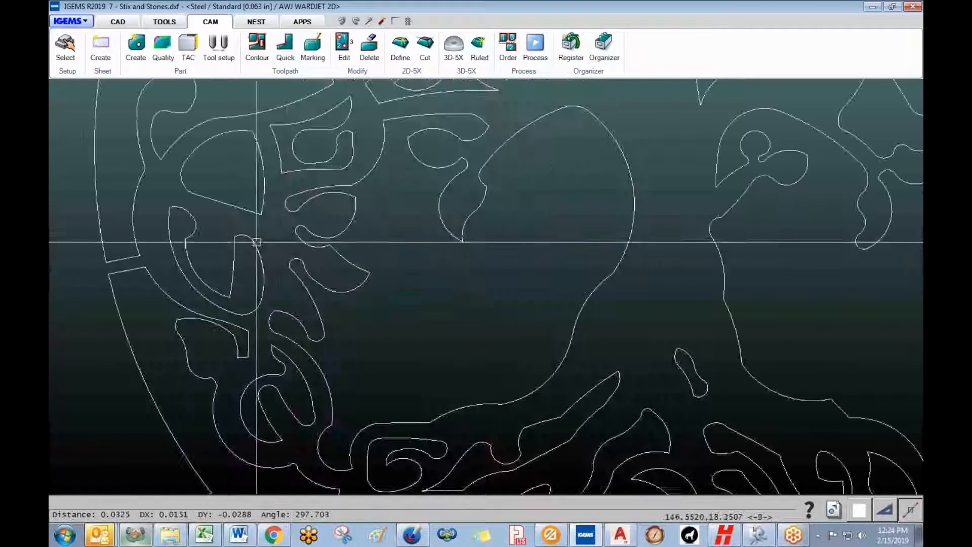
{"action": "scroll", "coordinate": [202, 313], "scroll_direction": "down", "scroll_amount": 6}
{"action": "scroll", "coordinate": [203, 312], "scroll_direction": "up", "scroll_amount": 1}
{"action": "scroll", "coordinate": [314, 313], "scroll_direction": "down", "scroll_amount": 2}
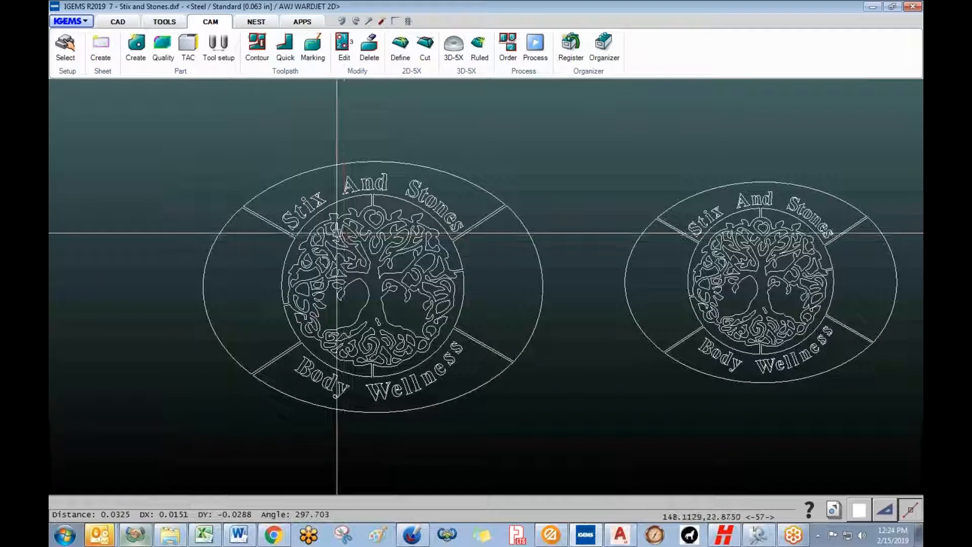
{"action": "left_click", "coordinate": [136, 48]}
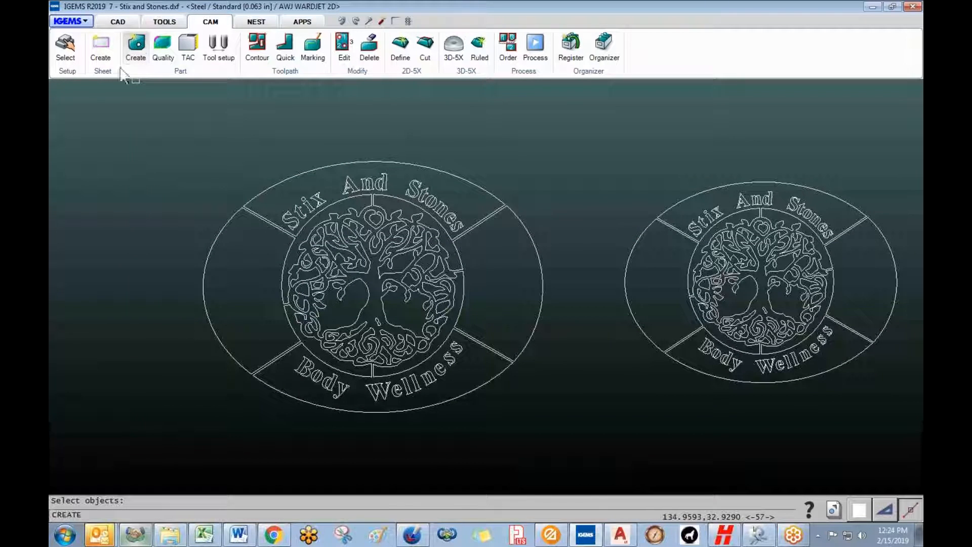
{"action": "left_click_drag", "start_coordinate": [157, 118], "coordinate": [557, 433]}
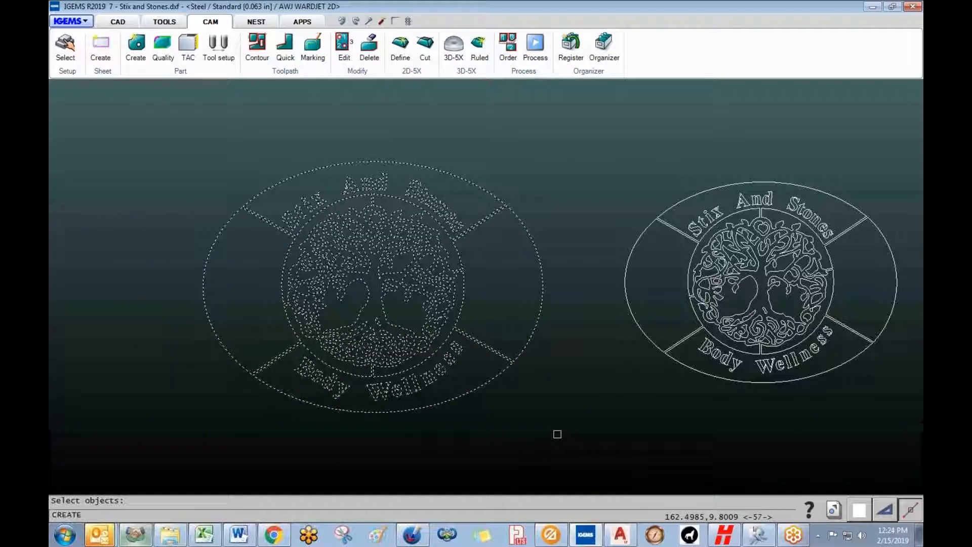
{"action": "right_click", "coordinate": [555, 430]}
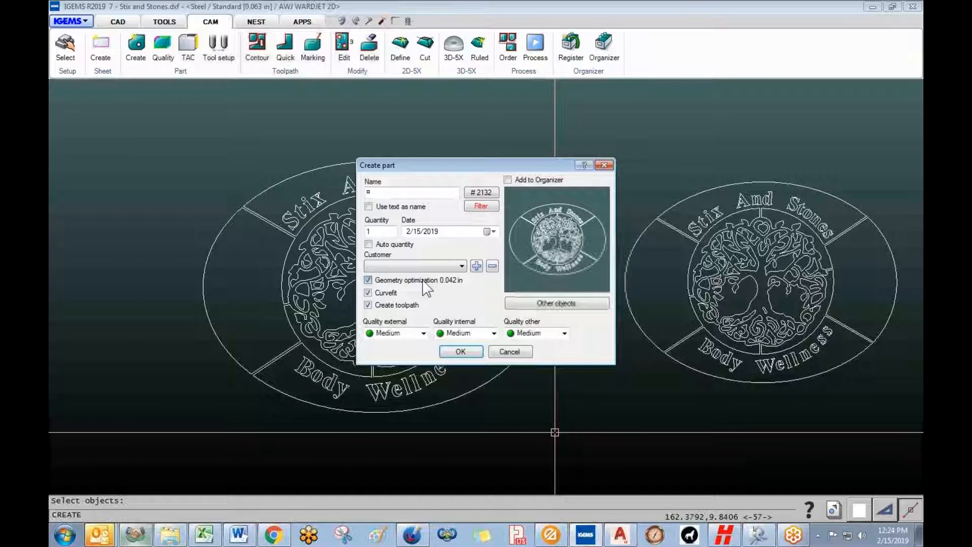
{"action": "left_click", "coordinate": [461, 351]}
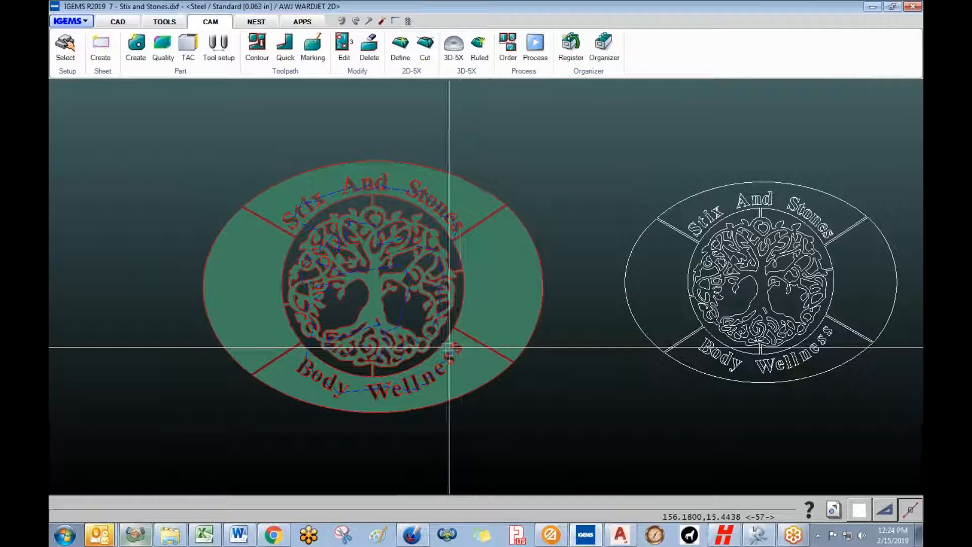
- Inspect the new part's toolpath through the narrow neck of the tree's cut-out
{"action": "scroll", "coordinate": [446, 336], "scroll_direction": "up", "scroll_amount": 5}
{"action": "scroll", "coordinate": [447, 289], "scroll_direction": "up", "scroll_amount": 8}
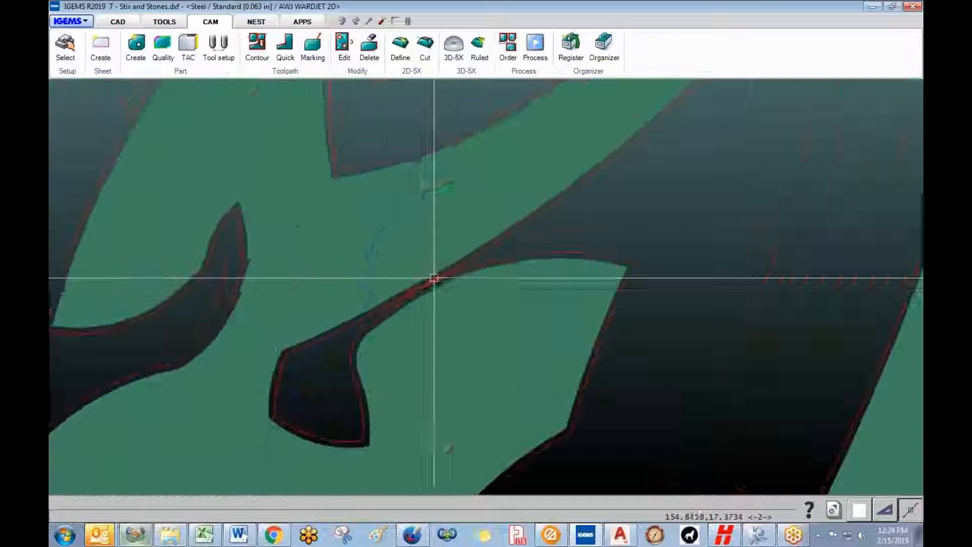
{"action": "scroll", "coordinate": [430, 278], "scroll_direction": "up", "scroll_amount": 3}
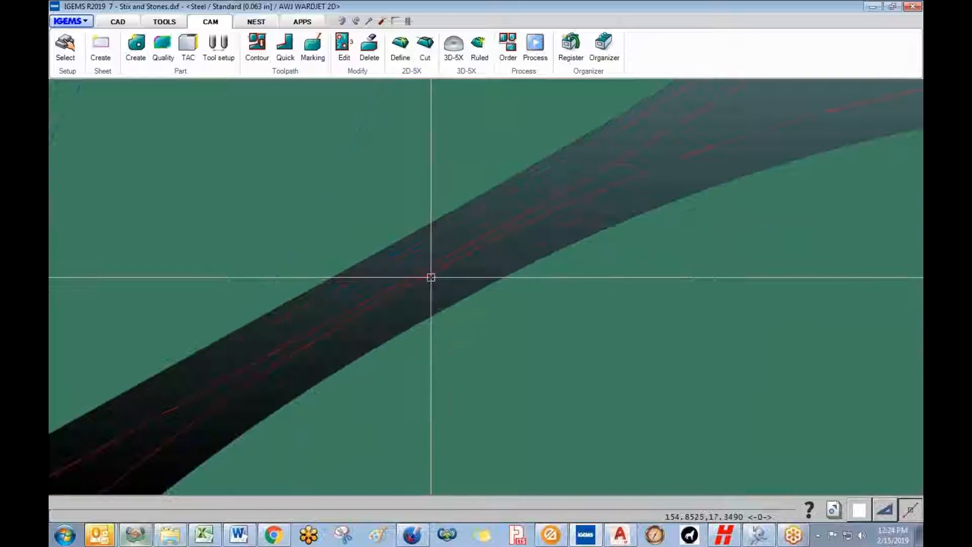
{"action": "scroll", "coordinate": [456, 264], "scroll_direction": "down", "scroll_amount": 3}
{"action": "scroll", "coordinate": [471, 253], "scroll_direction": "up", "scroll_amount": 3}
{"action": "scroll", "coordinate": [352, 309], "scroll_direction": "down", "scroll_amount": 8}
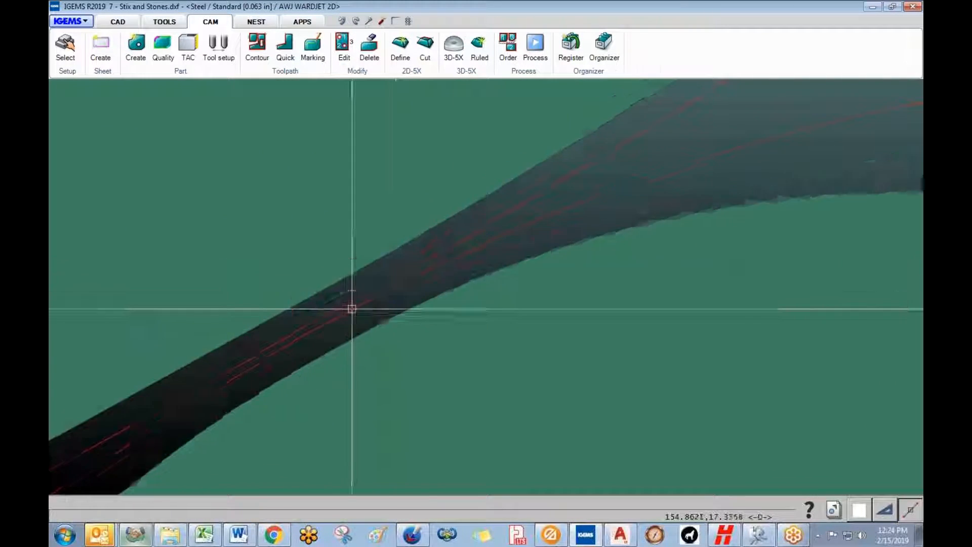
{"action": "scroll", "coordinate": [349, 321], "scroll_direction": "down", "scroll_amount": 5}
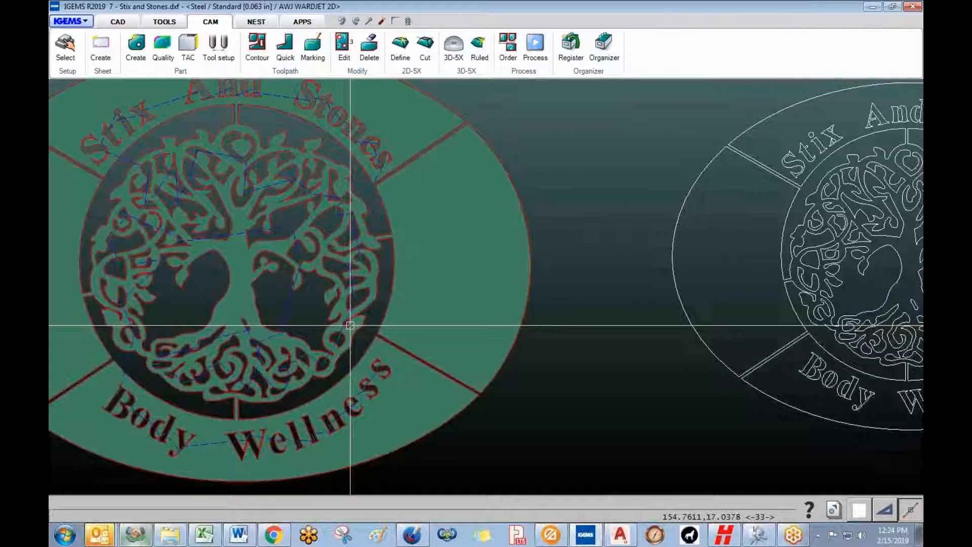
{"action": "scroll", "coordinate": [337, 293], "scroll_direction": "up", "scroll_amount": 1}
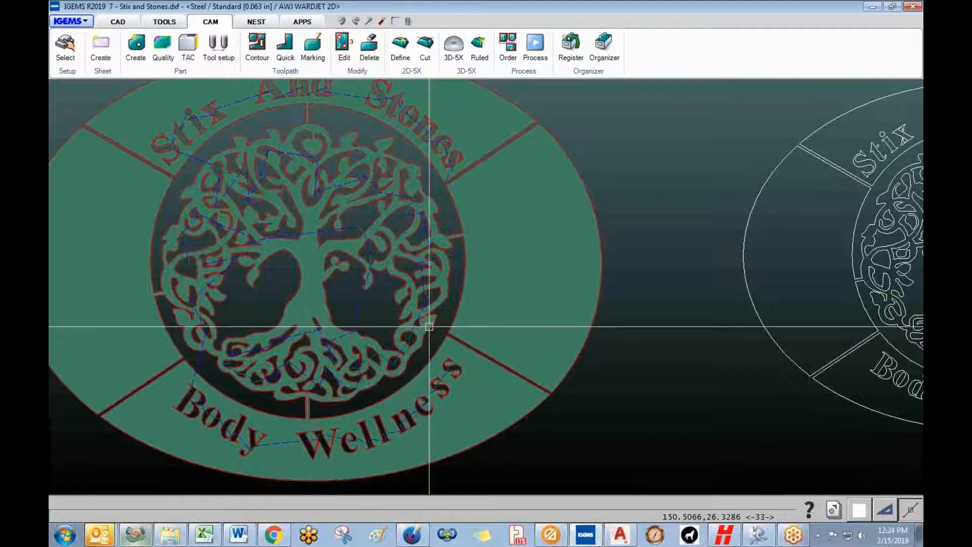
{"action": "scroll", "coordinate": [435, 296], "scroll_direction": "up", "scroll_amount": 8}
{"action": "scroll", "coordinate": [435, 298], "scroll_direction": "down", "scroll_amount": 6}
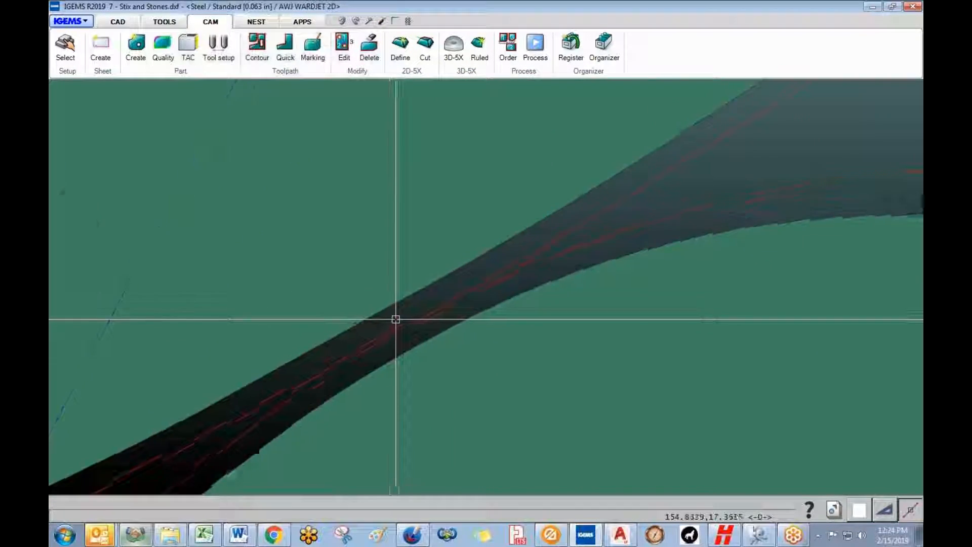
{"action": "scroll", "coordinate": [410, 331], "scroll_direction": "down", "scroll_amount": 4}
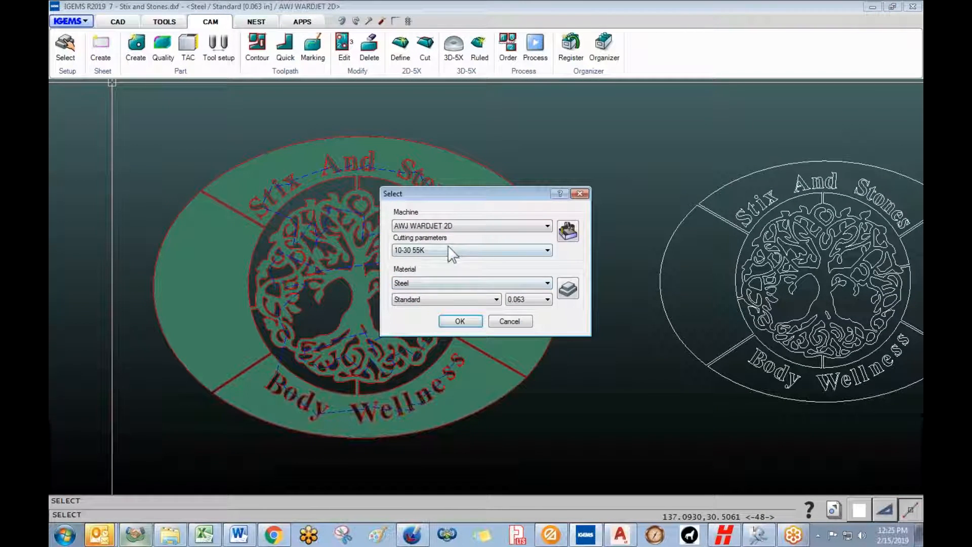
- Set the cutting parameters to 14-40 55K for the AWJ WARDJET 2D machine
{"action": "left_click", "coordinate": [455, 251]}
{"action": "left_click", "coordinate": [452, 258]}
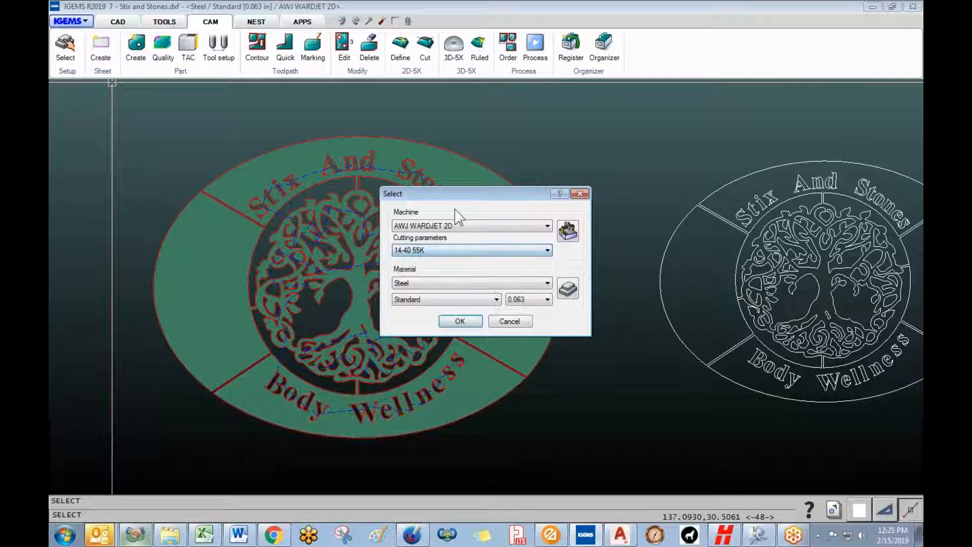
{"action": "left_click", "coordinate": [459, 321]}
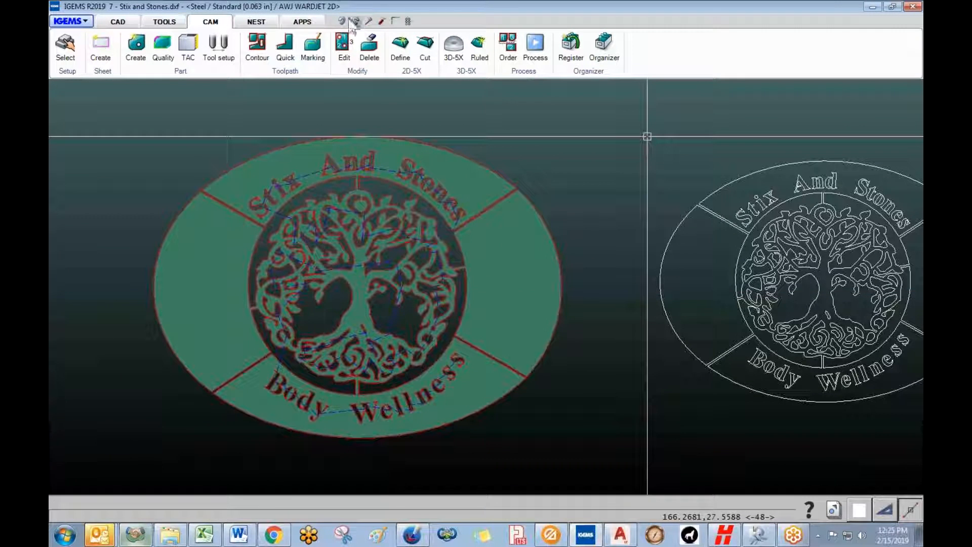
- Undo the part creation to restore the larger sign to plain outlines
{"action": "left_click", "coordinate": [369, 46]}
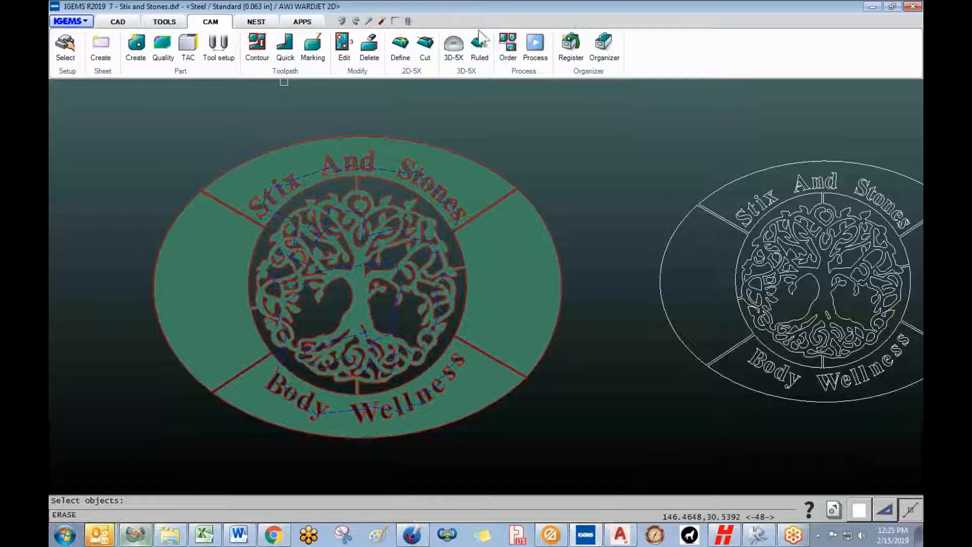
{"action": "key", "text": "Escape"}
{"action": "left_click", "coordinate": [342, 21]}
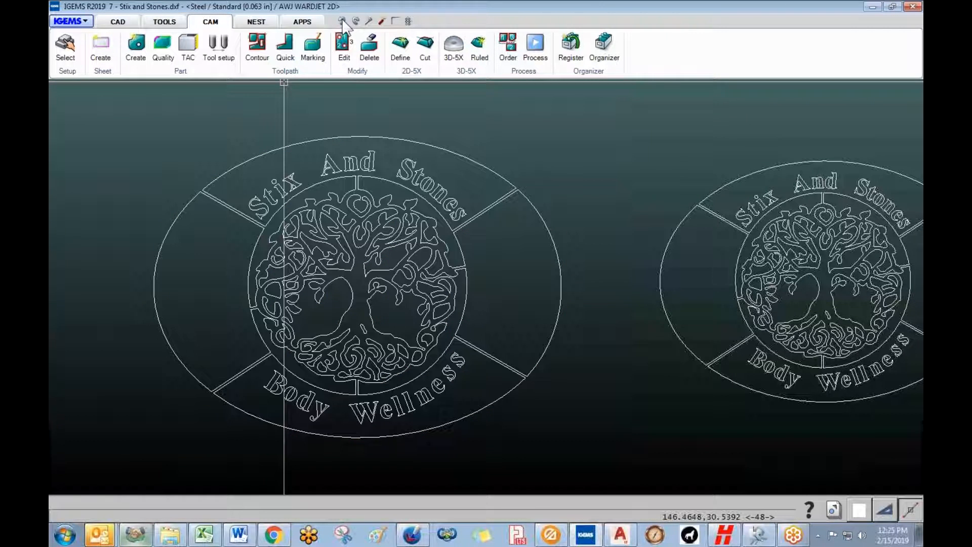
- Create a part with toolpath from the larger sign using the 14-40 55K cutting parameters, with geometry optimization off and medium quality
{"action": "left_click", "coordinate": [65, 48]}
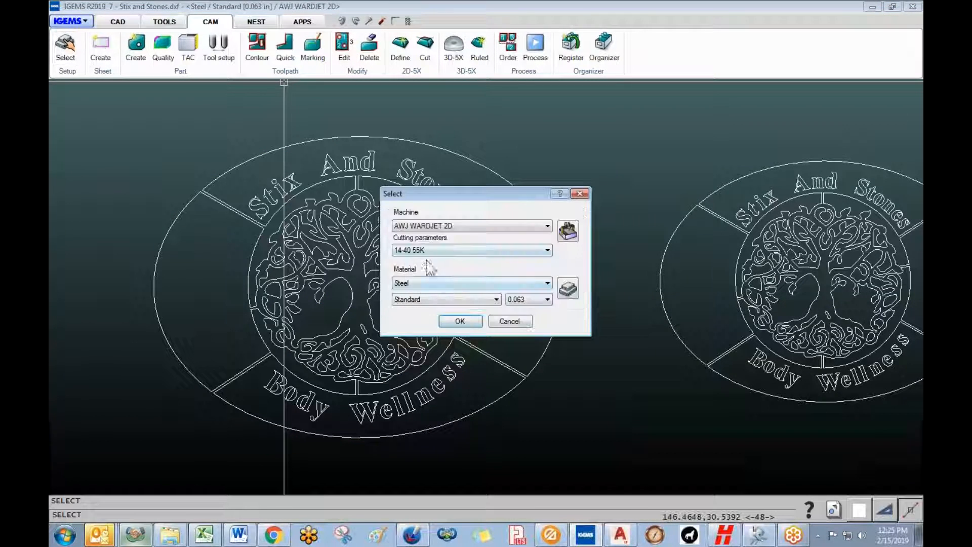
{"action": "left_click", "coordinate": [460, 321]}
{"action": "left_click", "coordinate": [135, 54]}
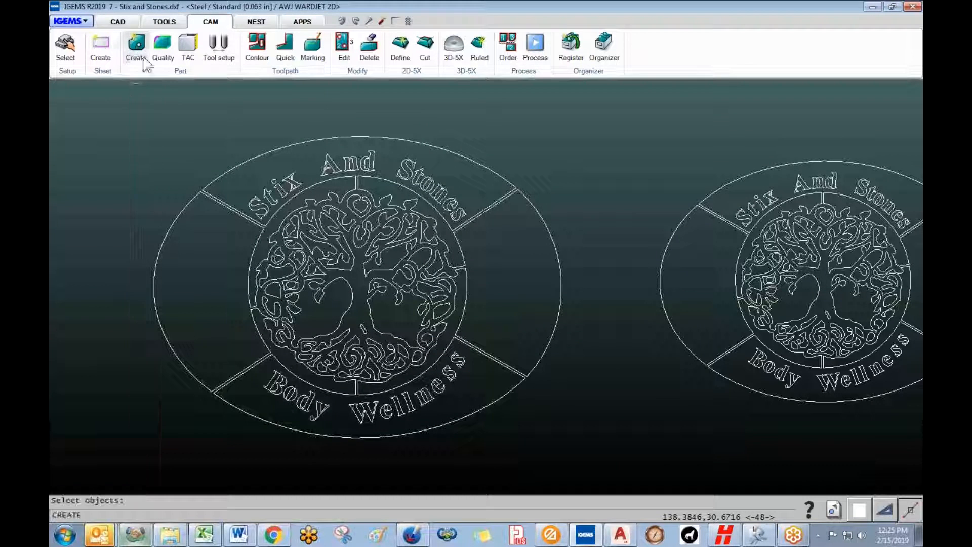
{"action": "left_click_drag", "start_coordinate": [99, 94], "coordinate": [577, 462]}
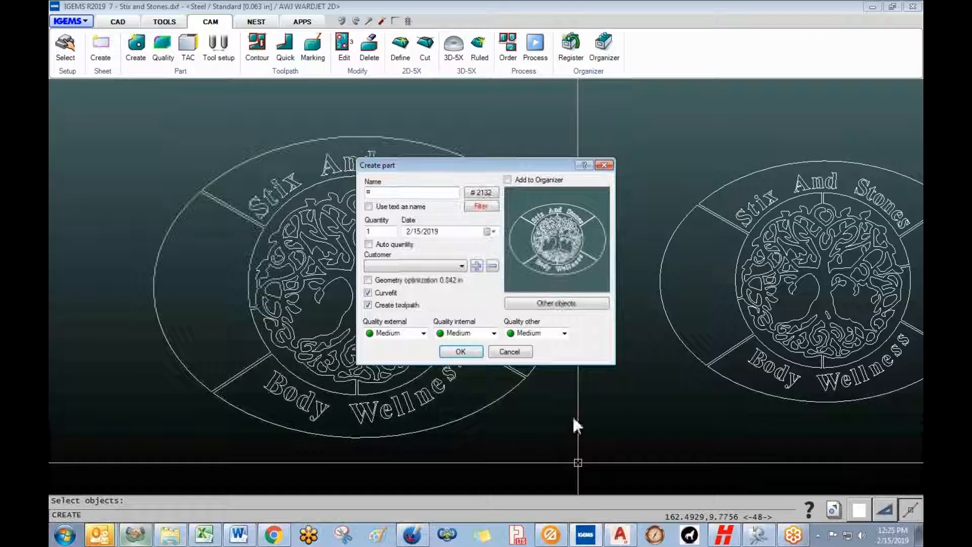
{"action": "left_click", "coordinate": [458, 354]}
- Draw a 0.04 in diameter circle inside the narrow neck of the tree's cut-out to gauge its width
{"action": "scroll", "coordinate": [445, 339], "scroll_direction": "up", "scroll_amount": 8}
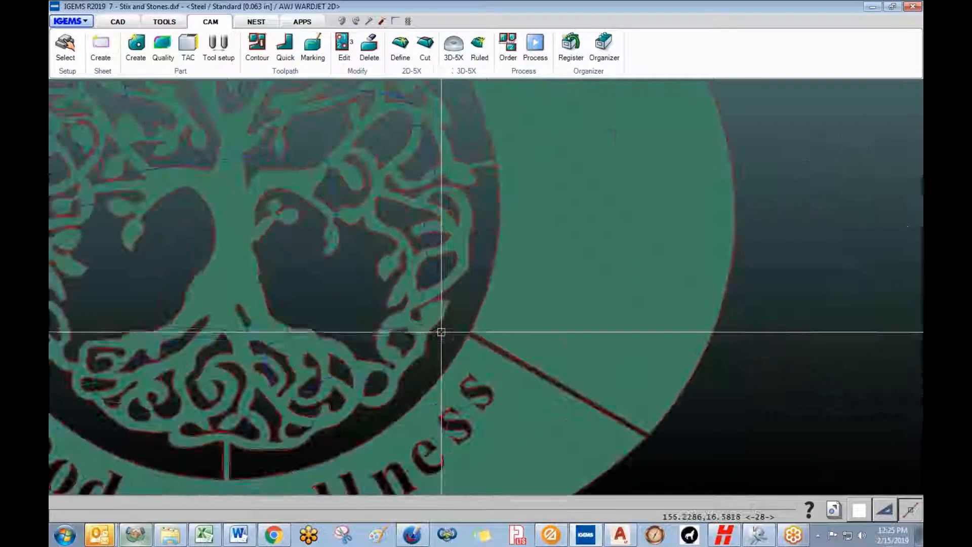
{"action": "scroll", "coordinate": [422, 299], "scroll_direction": "up", "scroll_amount": 2}
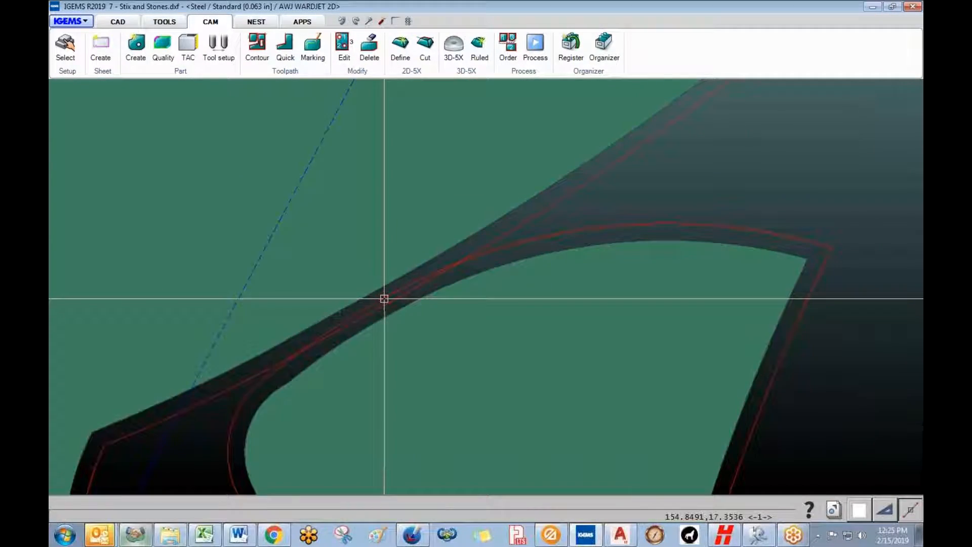
{"action": "left_click", "coordinate": [384, 302]}
{"action": "scroll", "coordinate": [385, 302], "scroll_direction": "up", "scroll_amount": 3}
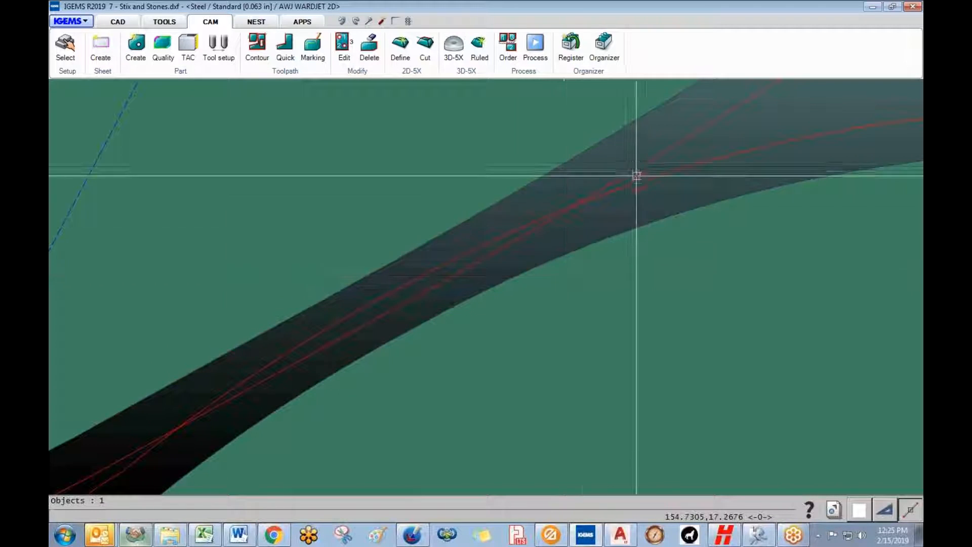
{"action": "left_click", "coordinate": [118, 21]}
{"action": "left_click", "coordinate": [127, 46]}
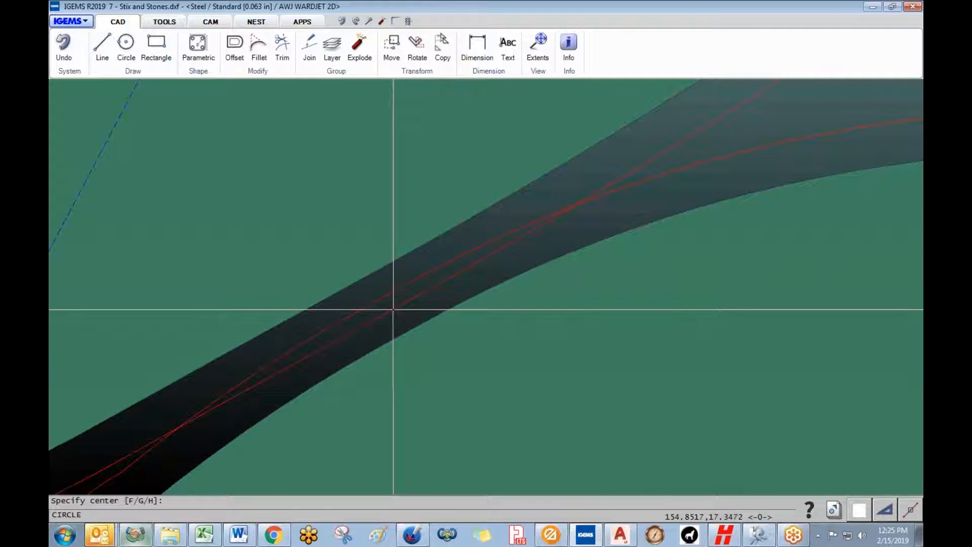
{"action": "left_click", "coordinate": [393, 310]}
{"action": "type", "text": ".04"}
{"action": "key", "text": "Return"}
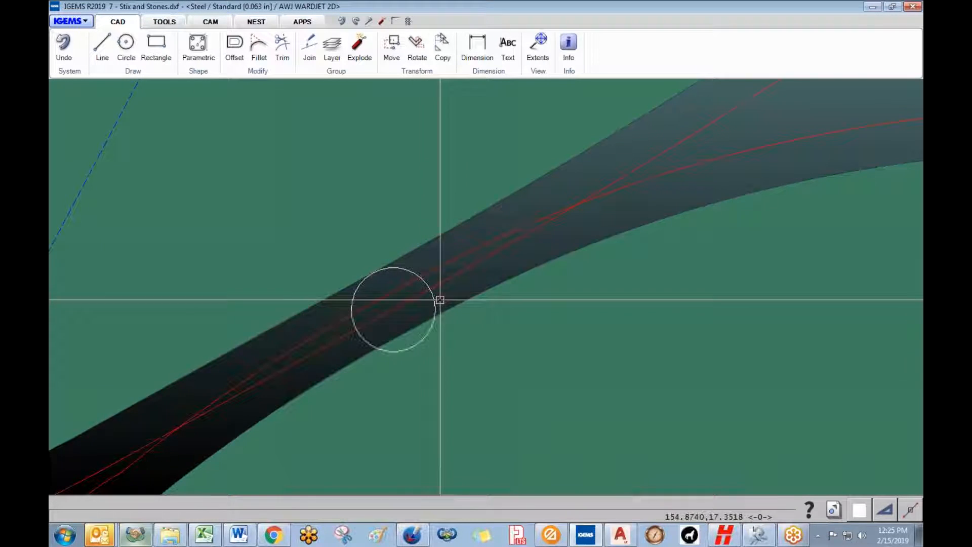
- Compare the circle with the width of the neck and delete the circle
{"action": "scroll", "coordinate": [372, 353], "scroll_direction": "down", "scroll_amount": 2}
{"action": "scroll", "coordinate": [373, 353], "scroll_direction": "down", "scroll_amount": 5}
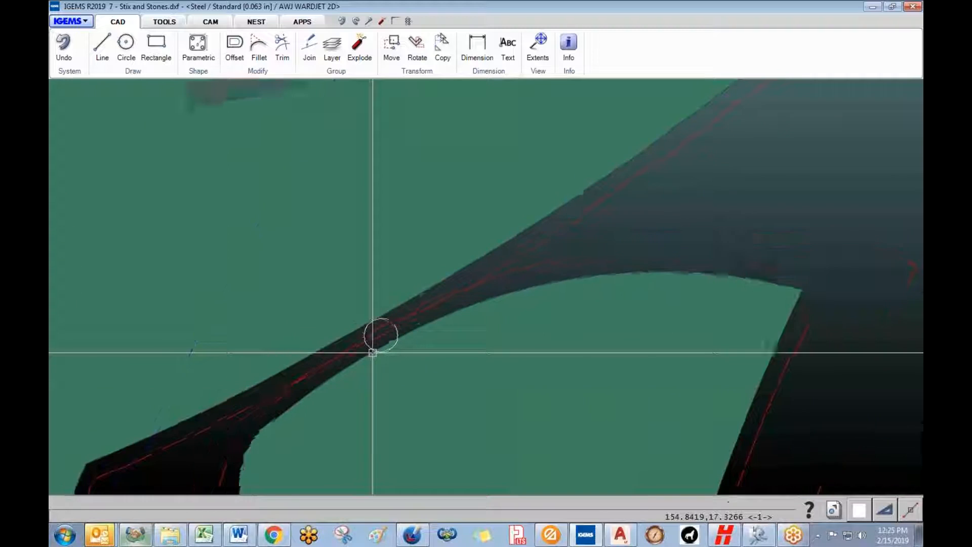
{"action": "scroll", "coordinate": [387, 340], "scroll_direction": "up", "scroll_amount": 5}
{"action": "scroll", "coordinate": [387, 340], "scroll_direction": "up", "scroll_amount": 4}
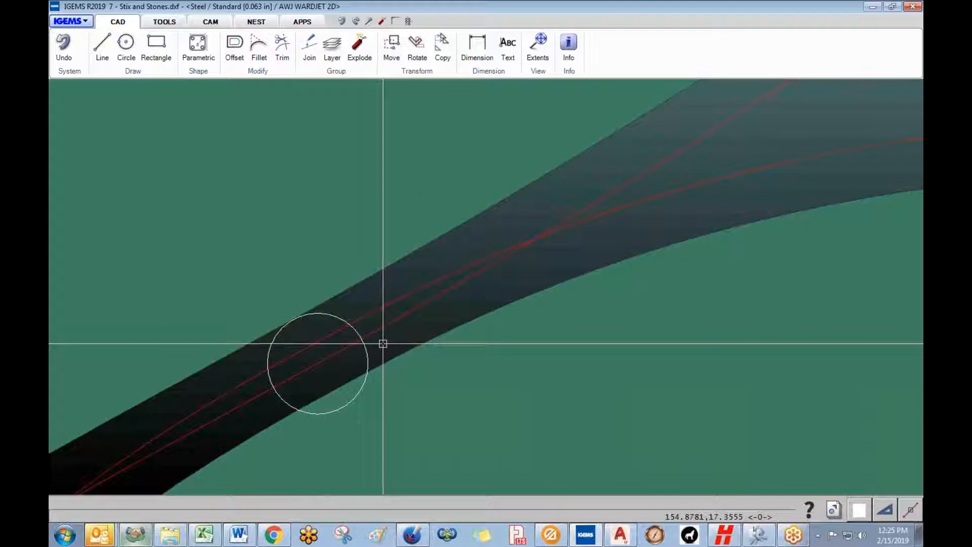
{"action": "left_click", "coordinate": [357, 357]}
{"action": "key", "text": "Escape"}
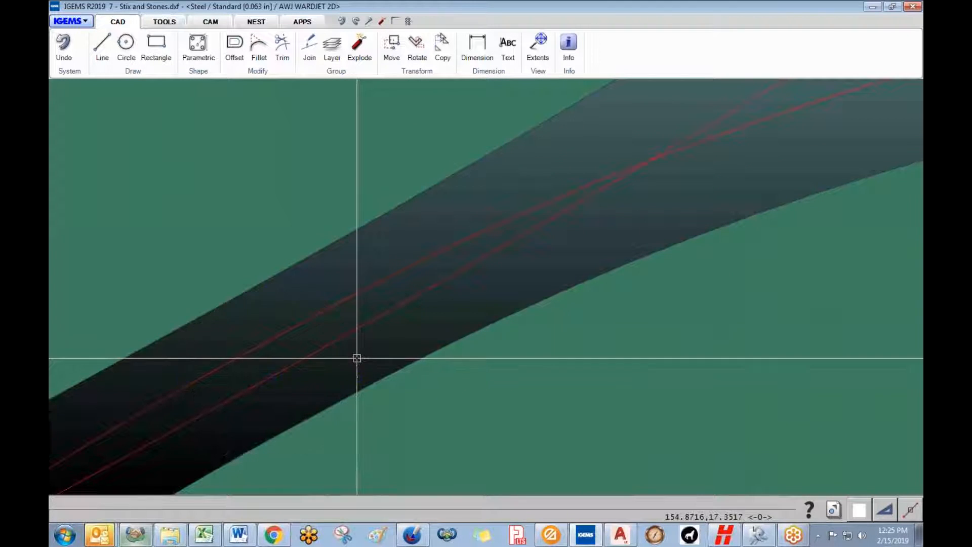
- Undo the part creation so the larger sign is back to plain outlines
{"action": "scroll", "coordinate": [357, 358], "scroll_direction": "down", "scroll_amount": 6}
{"action": "scroll", "coordinate": [358, 366], "scroll_direction": "down", "scroll_amount": 3}
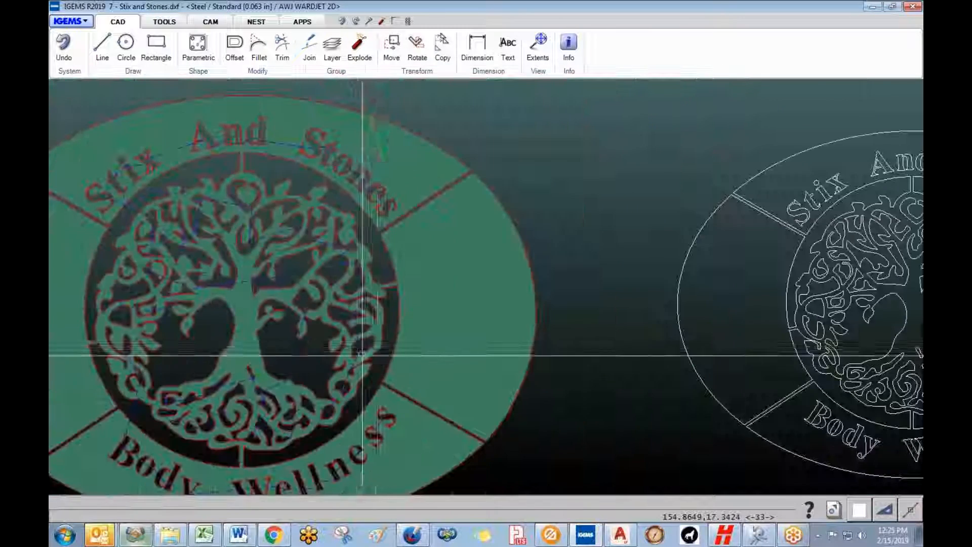
{"action": "scroll", "coordinate": [402, 294], "scroll_direction": "down", "scroll_amount": 3}
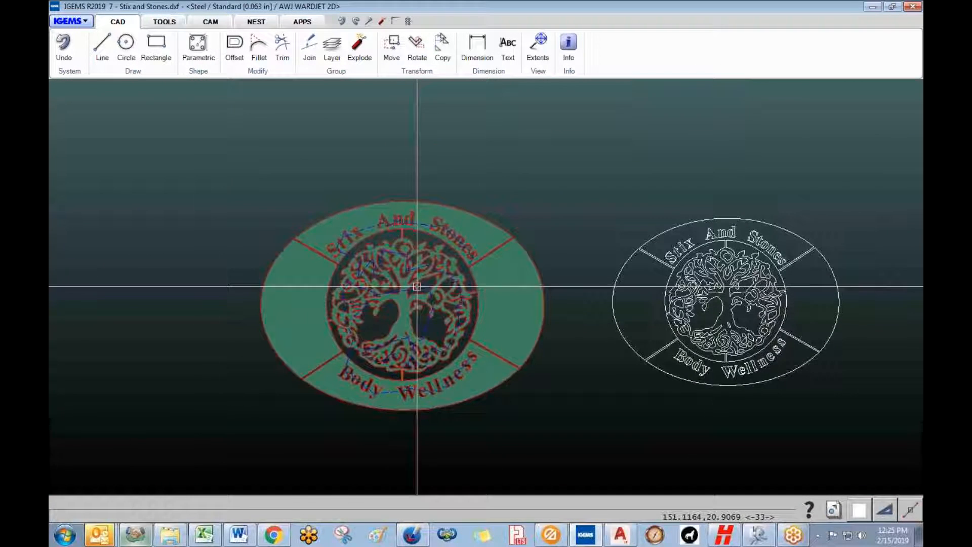
{"action": "left_click", "coordinate": [209, 22]}
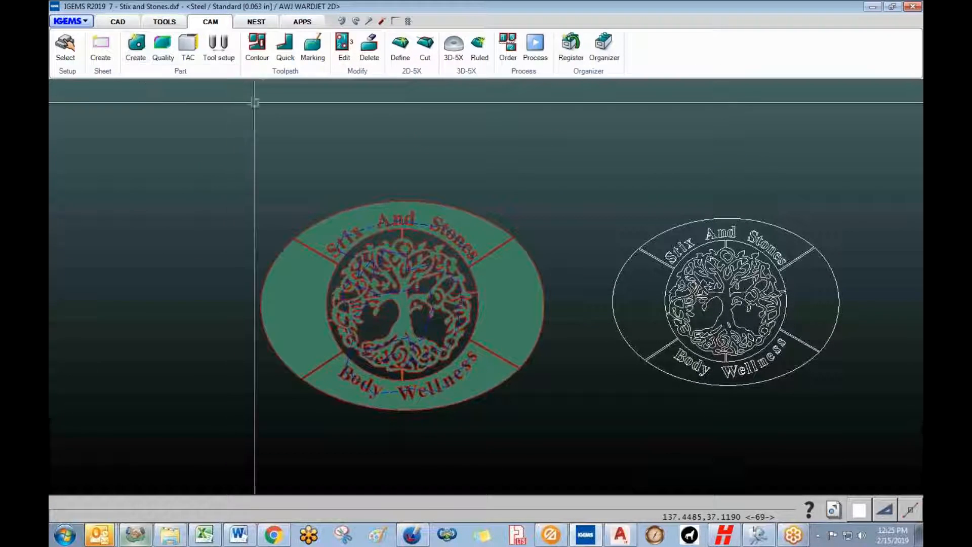
{"action": "left_click", "coordinate": [343, 21]}
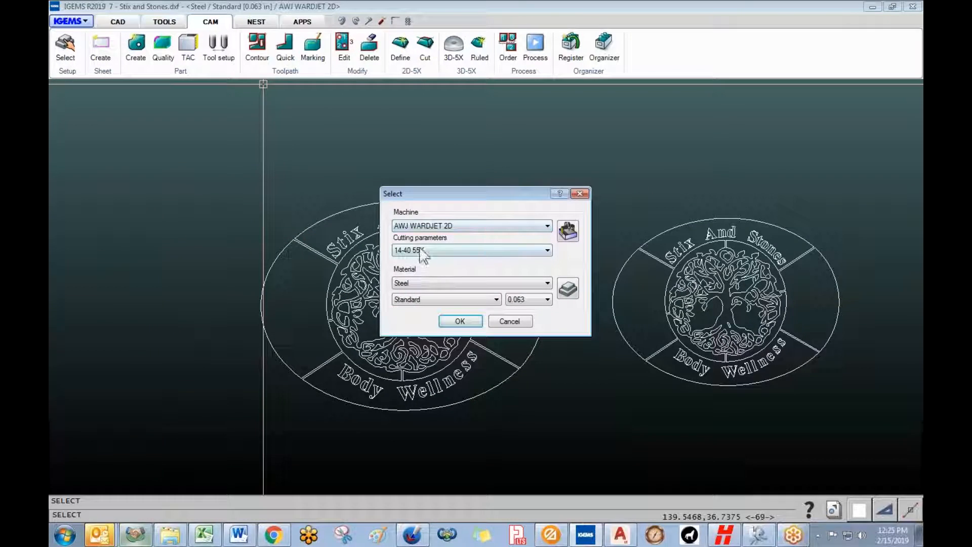
- Set the cutting parameters to 10-30 55K for the AWJ WARDJET 2D machine
{"action": "left_click", "coordinate": [424, 252]}
{"action": "left_click", "coordinate": [418, 269]}
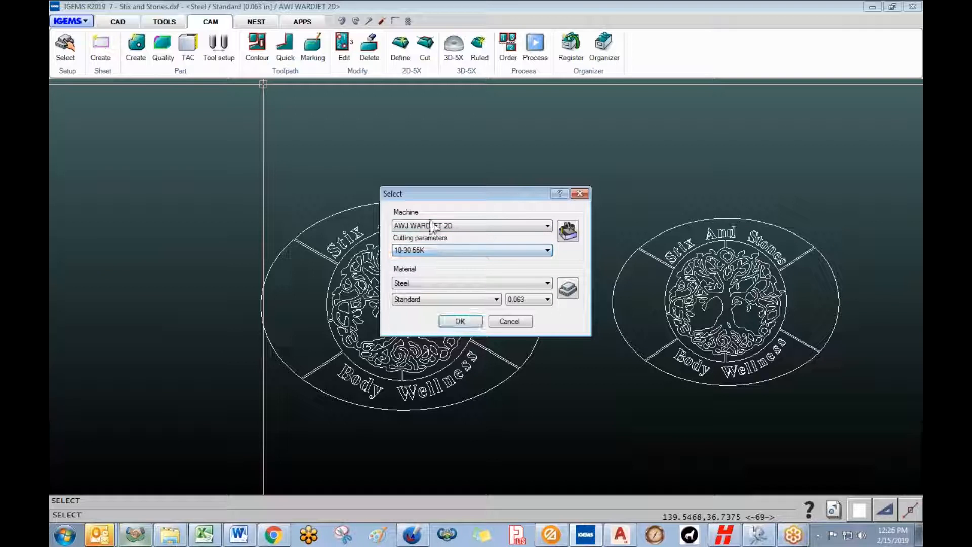
{"action": "left_click", "coordinate": [461, 321]}
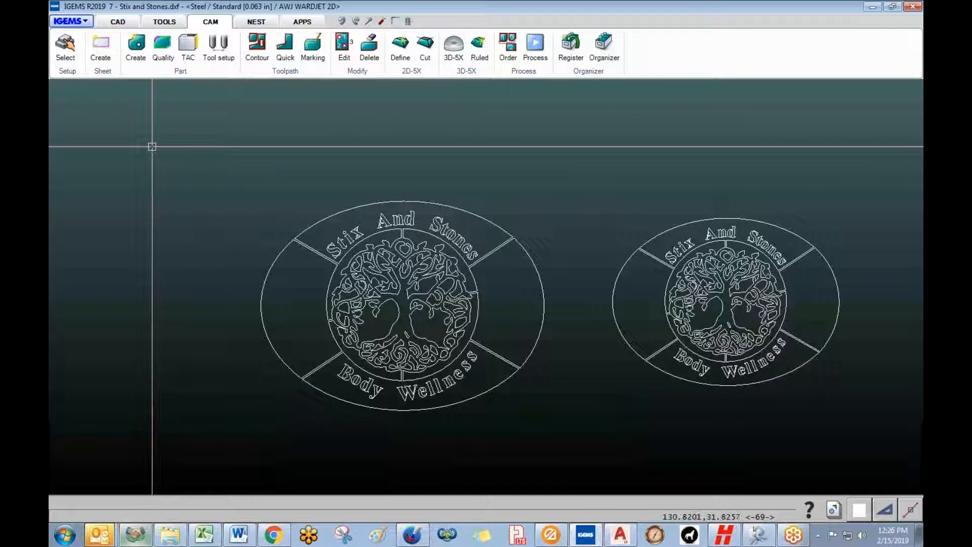
- Set the max tool diameter to 0.03 in in the AWJ WARDJET 2D machine's geometry settings and save them
{"action": "left_click", "coordinate": [65, 54]}
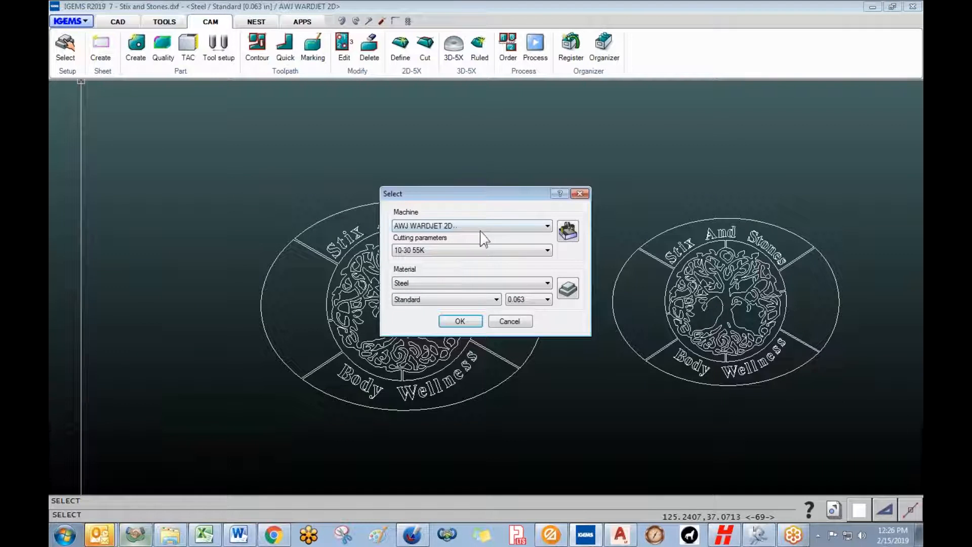
{"action": "left_click", "coordinate": [567, 231]}
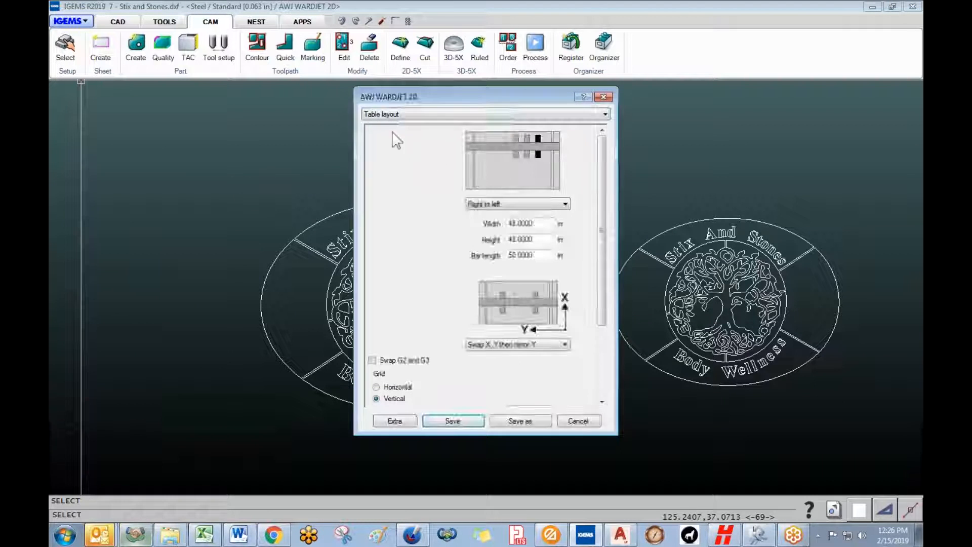
{"action": "left_click", "coordinate": [387, 115]}
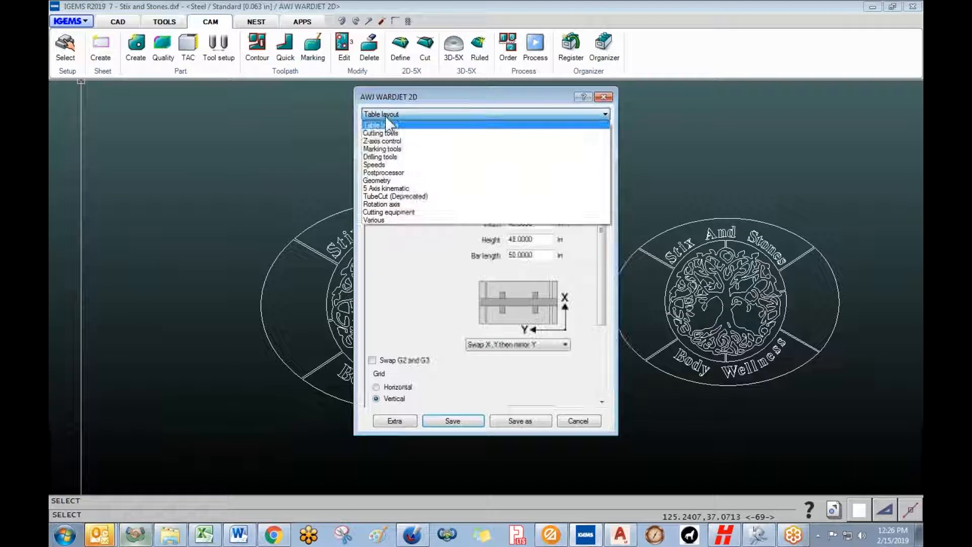
{"action": "left_click", "coordinate": [388, 181]}
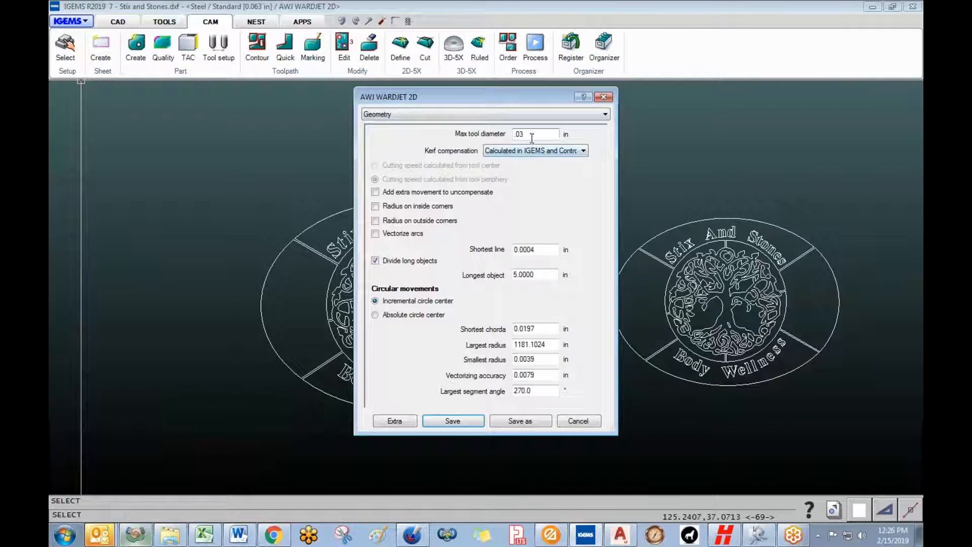
{"action": "left_click", "coordinate": [465, 419]}
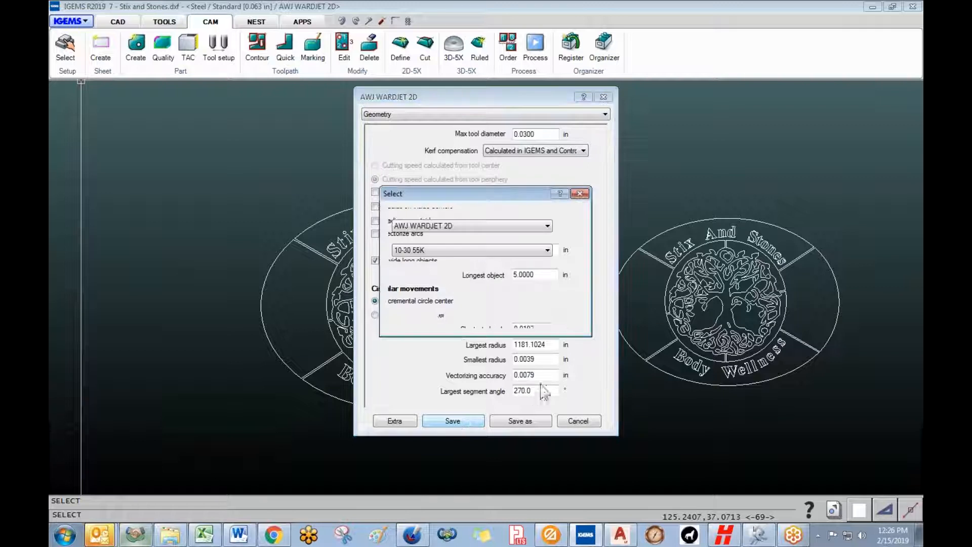
{"action": "left_click", "coordinate": [464, 323]}
- Create a part with toolpath from the larger sign with geometry optimization at 0.03 in, curvefit and medium quality
{"action": "left_click", "coordinate": [135, 45]}
{"action": "left_click_drag", "start_coordinate": [217, 159], "coordinate": [571, 445]}
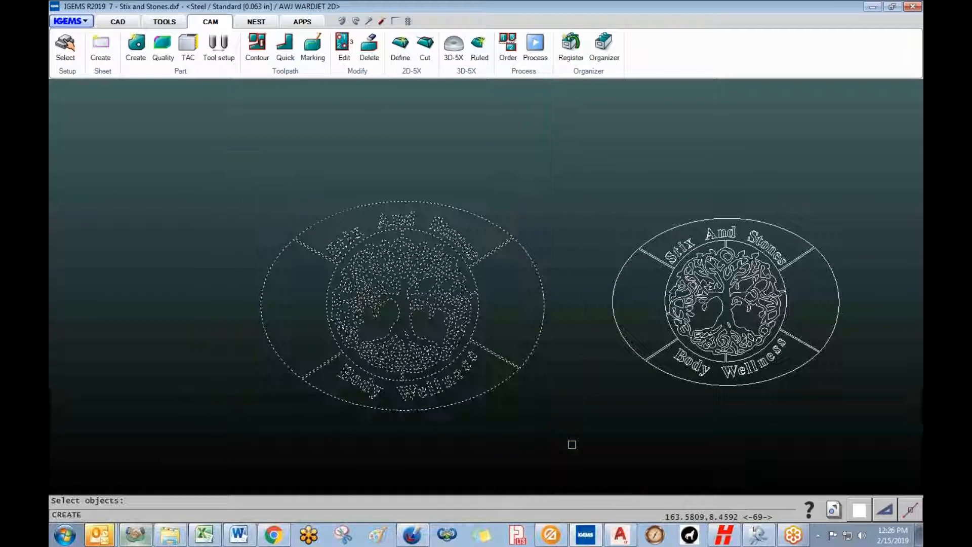
{"action": "right_click", "coordinate": [570, 446]}
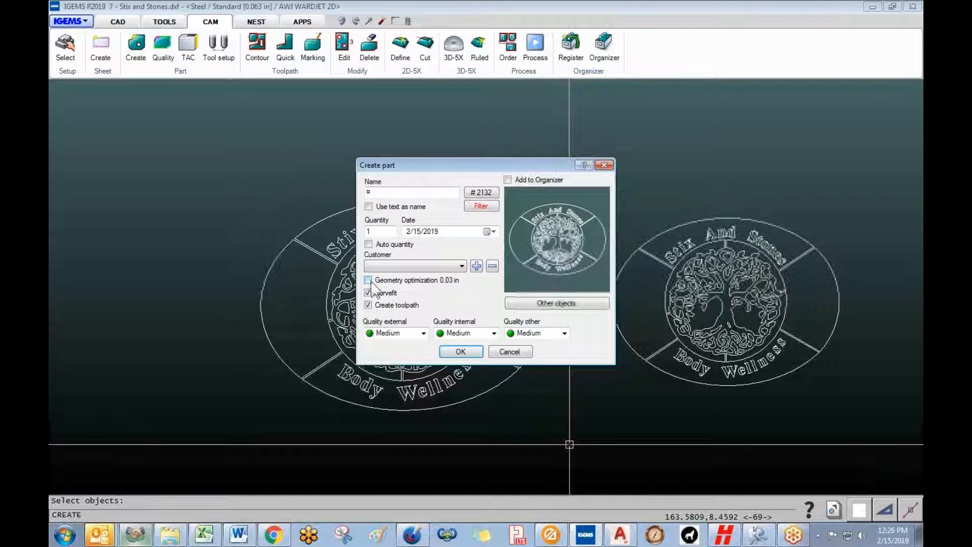
{"action": "left_click", "coordinate": [461, 352]}
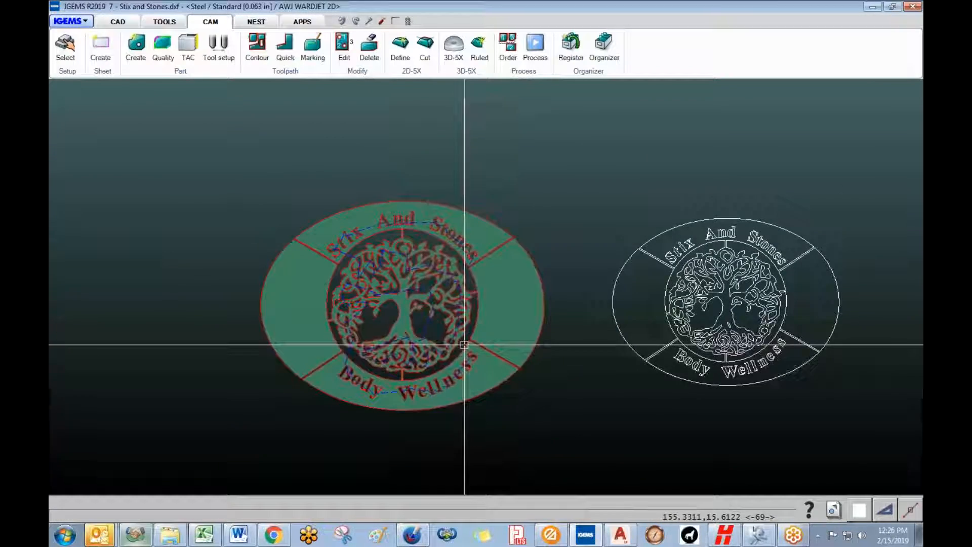
- Inspect the larger sign's new toolpath through the narrow neck of the tree's cut-out
{"action": "scroll", "coordinate": [450, 312], "scroll_direction": "up", "scroll_amount": 5}
{"action": "scroll", "coordinate": [451, 312], "scroll_direction": "up", "scroll_amount": 3}
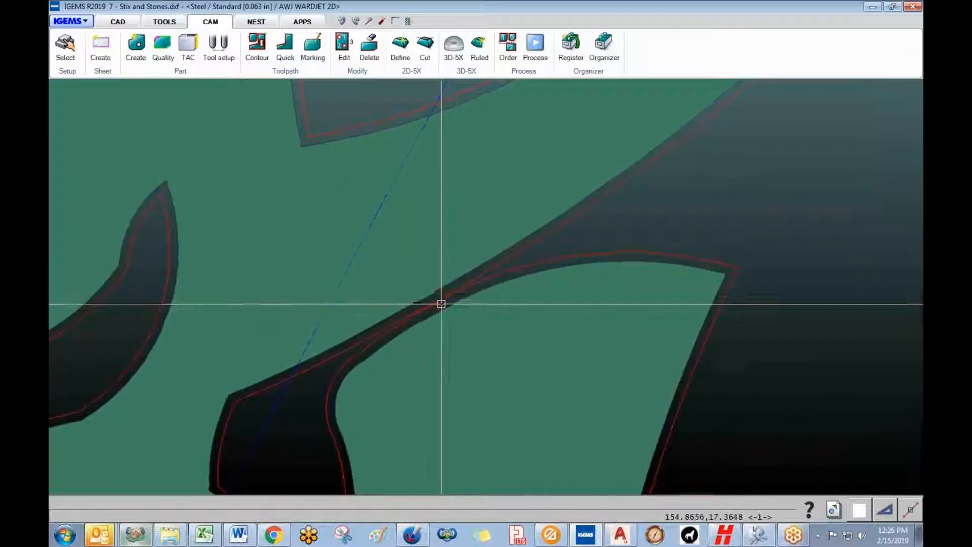
{"action": "scroll", "coordinate": [443, 311], "scroll_direction": "down", "scroll_amount": 6}
{"action": "scroll", "coordinate": [445, 316], "scroll_direction": "down", "scroll_amount": 4}
- Create a part with toolpath from the smaller sign, keeping geometry optimization at 0.03 in, curvefit and medium quality
{"action": "middle_click_drag", "start_coordinate": [421, 284], "coordinate": [302, 288]}
{"action": "middle_click_drag", "start_coordinate": [517, 324], "coordinate": [394, 319]}
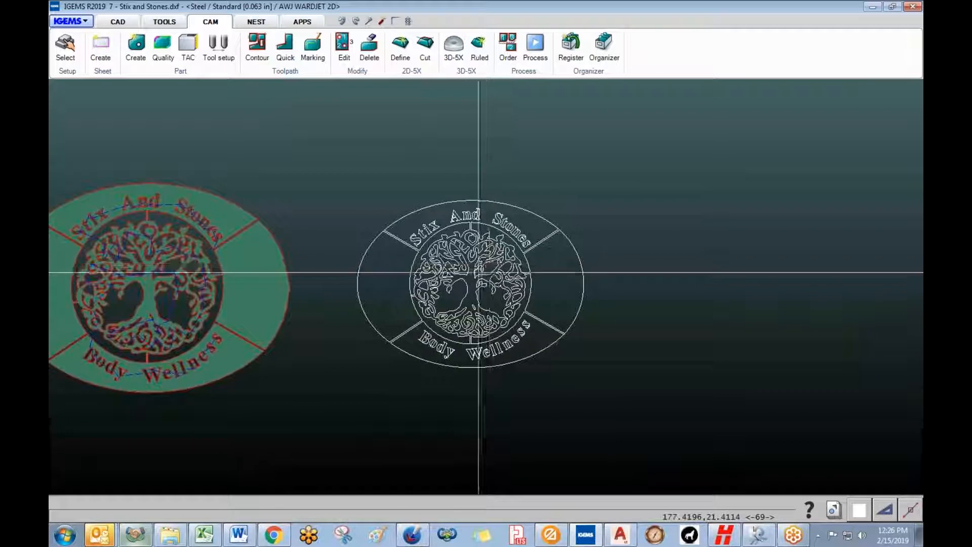
{"action": "scroll", "coordinate": [456, 266], "scroll_direction": "up", "scroll_amount": 1}
{"action": "scroll", "coordinate": [491, 302], "scroll_direction": "up", "scroll_amount": 3}
{"action": "scroll", "coordinate": [491, 301], "scroll_direction": "down", "scroll_amount": 3}
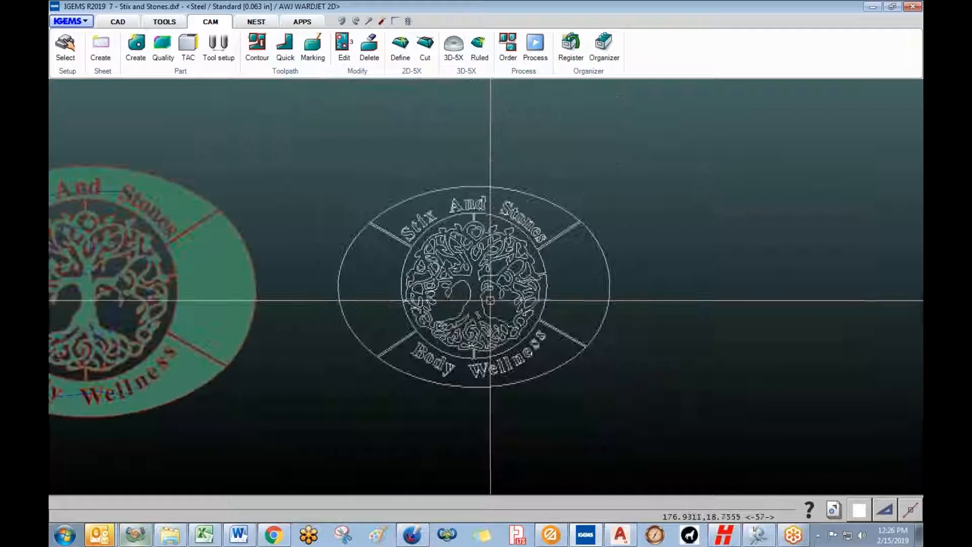
{"action": "middle_click_drag", "start_coordinate": [486, 295], "coordinate": [351, 295]}
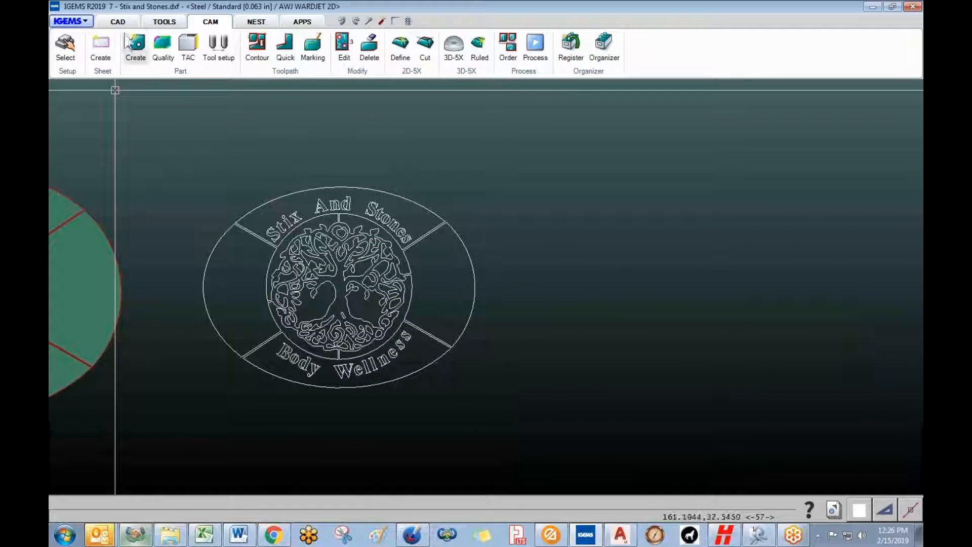
{"action": "left_click", "coordinate": [139, 49]}
{"action": "left_click", "coordinate": [162, 148]}
{"action": "left_click", "coordinate": [554, 455]}
{"action": "right_click", "coordinate": [555, 455]}
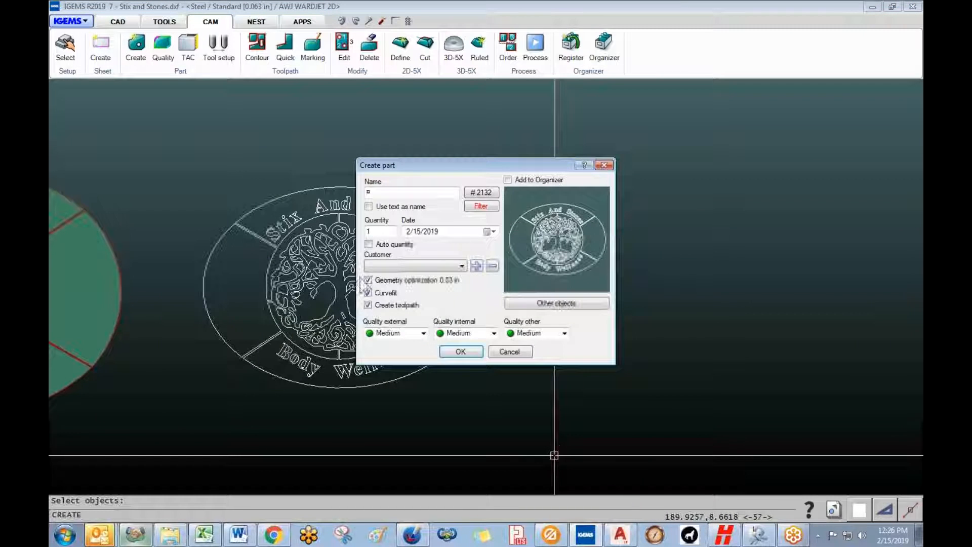
{"action": "left_click", "coordinate": [448, 350]}
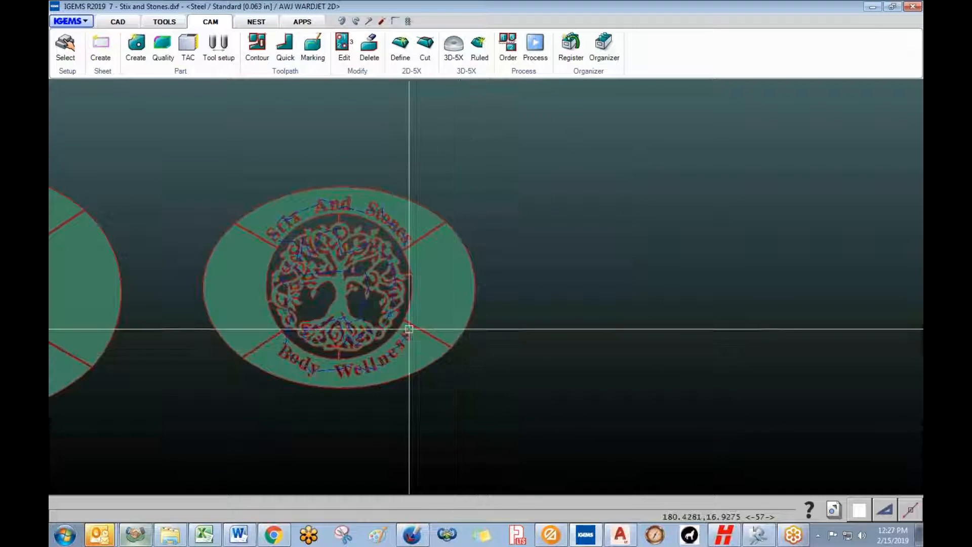
- Examine the smaller sign's toolpath around the narrow neck and undo that part's creation
{"action": "scroll", "coordinate": [393, 304], "scroll_direction": "up", "scroll_amount": 5}
{"action": "scroll", "coordinate": [388, 298], "scroll_direction": "up", "scroll_amount": 5}
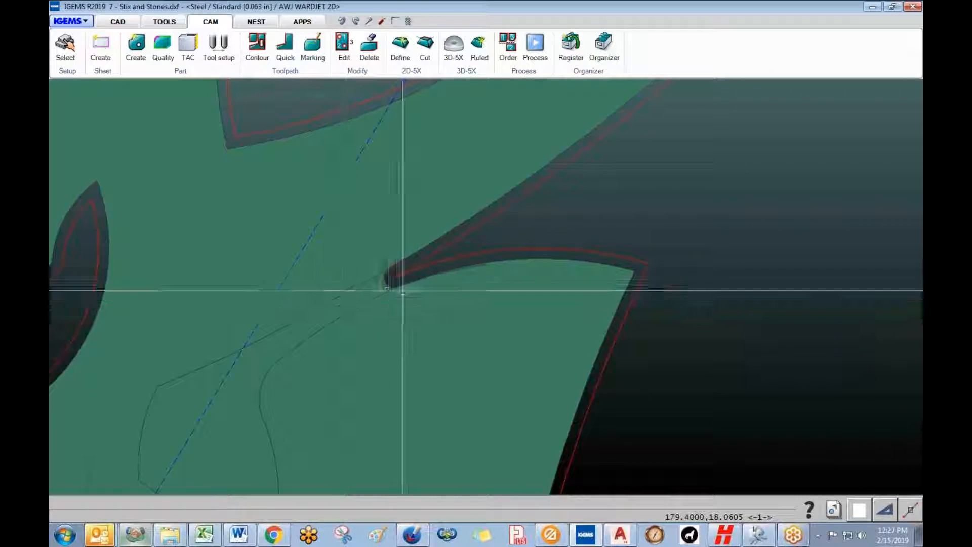
{"action": "scroll", "coordinate": [389, 283], "scroll_direction": "up", "scroll_amount": 3}
{"action": "scroll", "coordinate": [384, 281], "scroll_direction": "down", "scroll_amount": 6}
{"action": "scroll", "coordinate": [383, 284], "scroll_direction": "down", "scroll_amount": 8}
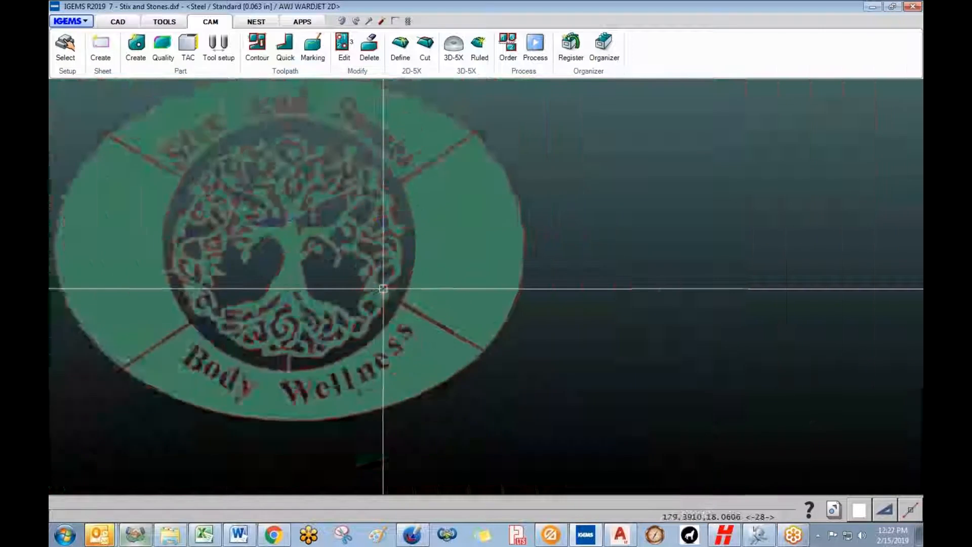
{"action": "left_click", "coordinate": [342, 22]}
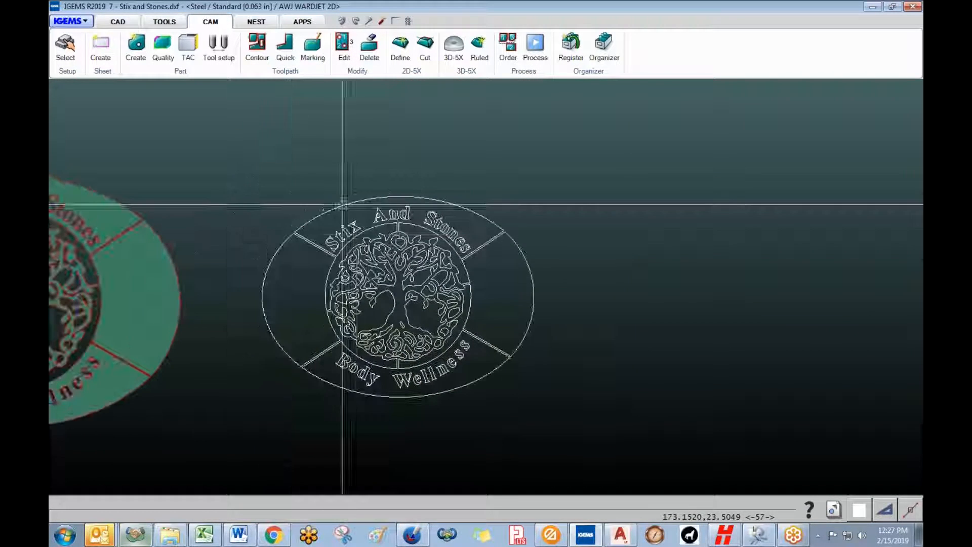
- Set the AWJ WARDJET 2D machine's max tool diameter to 0.025 in in its geometry settings and save the configuration
{"action": "left_click", "coordinate": [66, 50]}
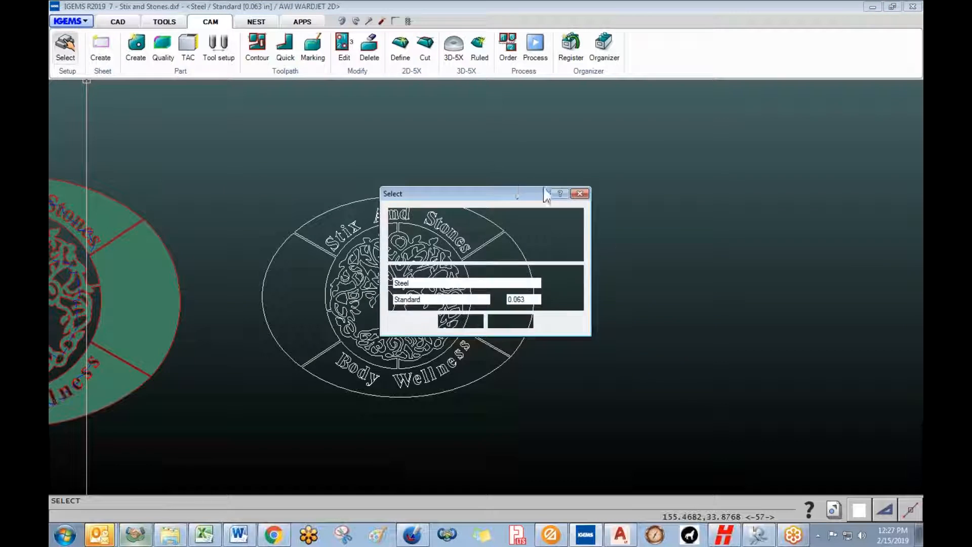
{"action": "left_click", "coordinate": [568, 231]}
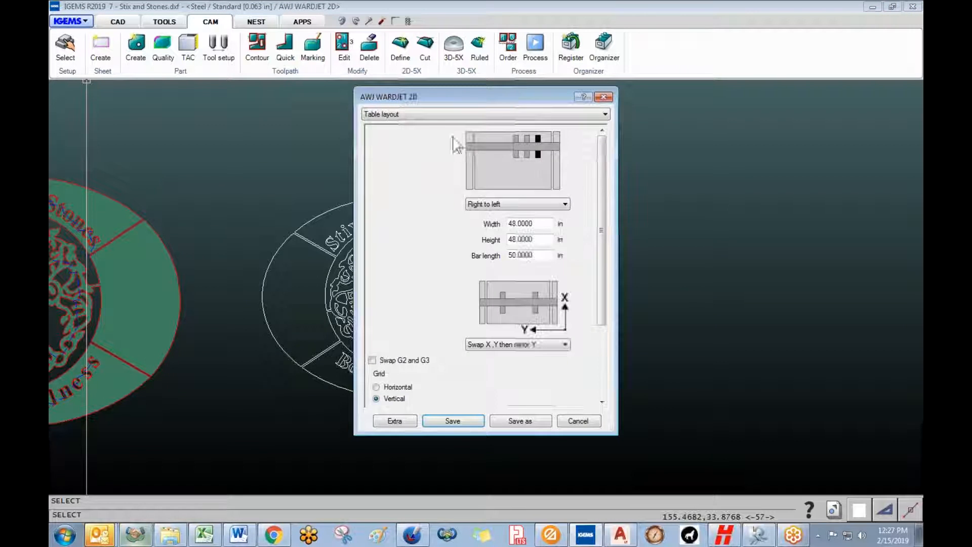
{"action": "left_click", "coordinate": [419, 115]}
{"action": "left_click", "coordinate": [400, 180]}
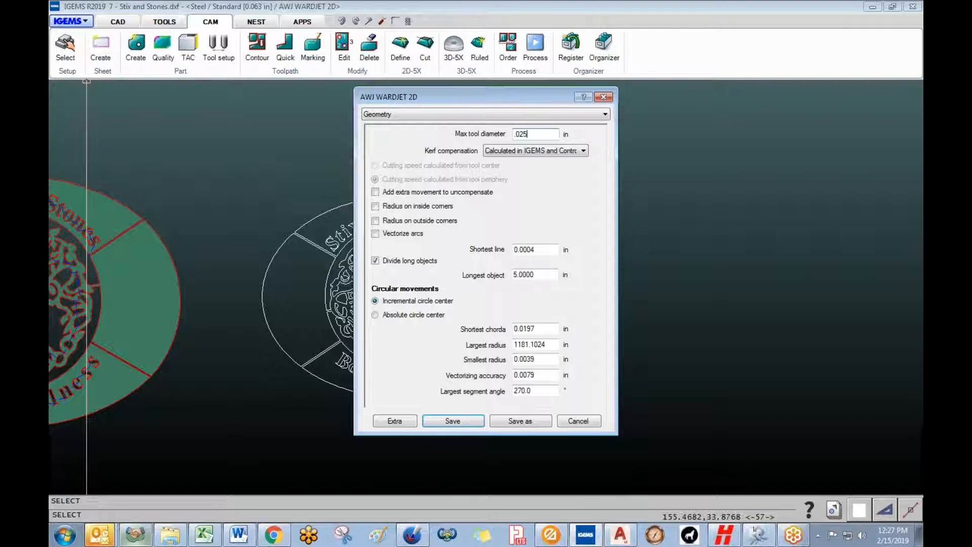
{"action": "left_click", "coordinate": [453, 421]}
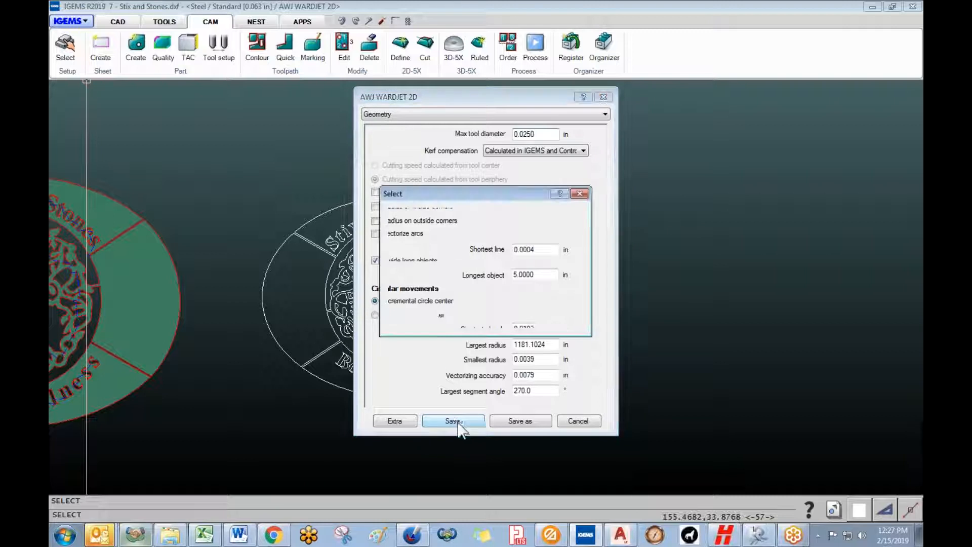
{"action": "left_click", "coordinate": [461, 322]}
{"action": "left_click", "coordinate": [136, 48]}
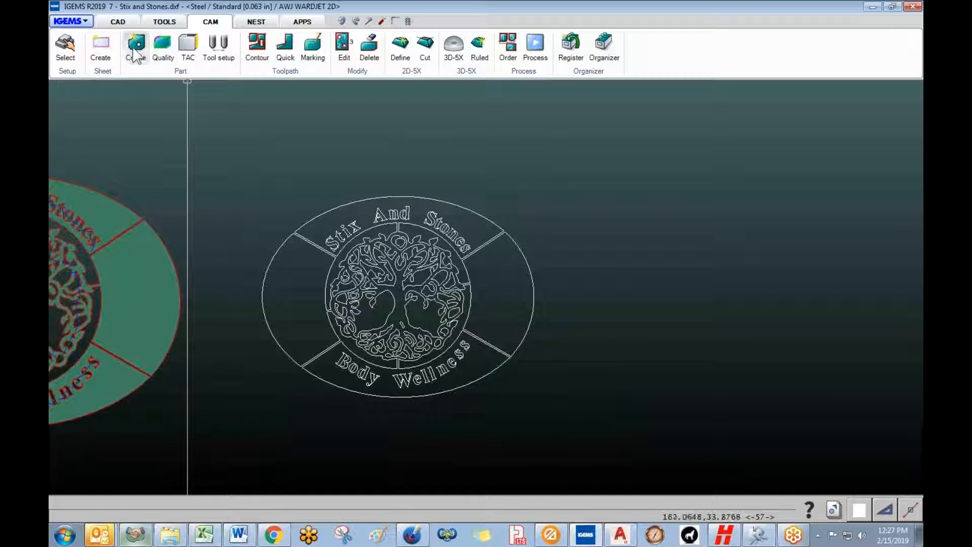
{"action": "left_click", "coordinate": [250, 167]}
{"action": "left_click", "coordinate": [628, 433]}
{"action": "right_click", "coordinate": [628, 433]}
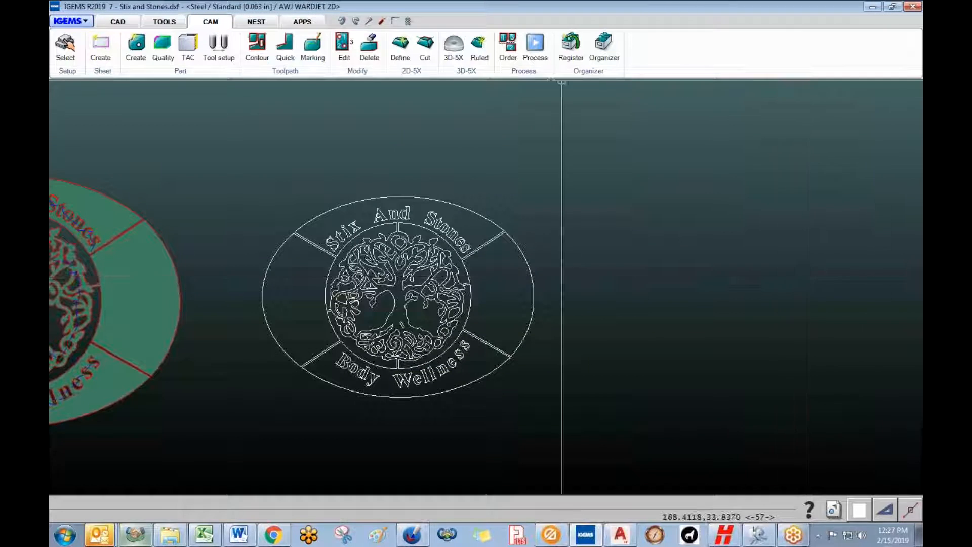
- Disable the use of the mixing tube in the 10-30 55K cutting parameters, keeping the tool diameter at 0.025 in
{"action": "left_click", "coordinate": [527, 72]}
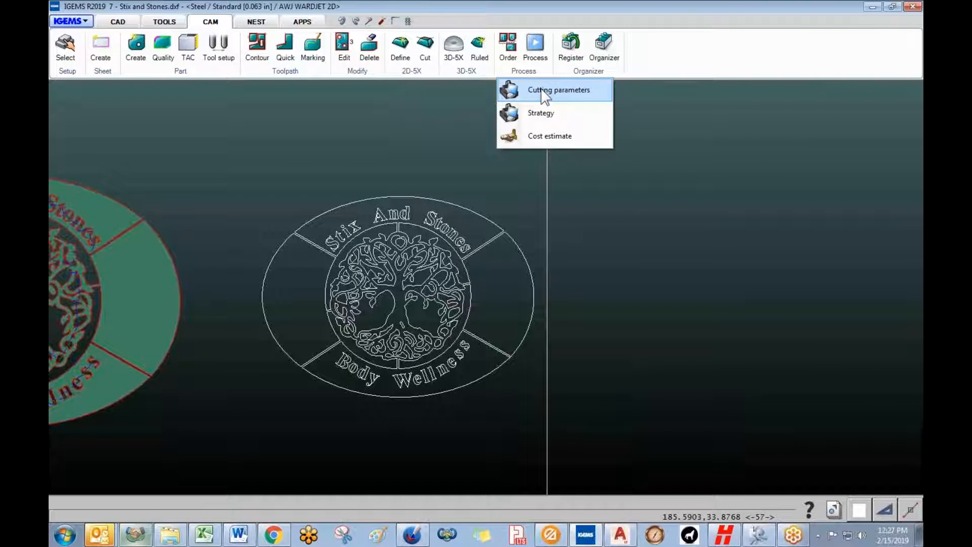
{"action": "left_click", "coordinate": [544, 91]}
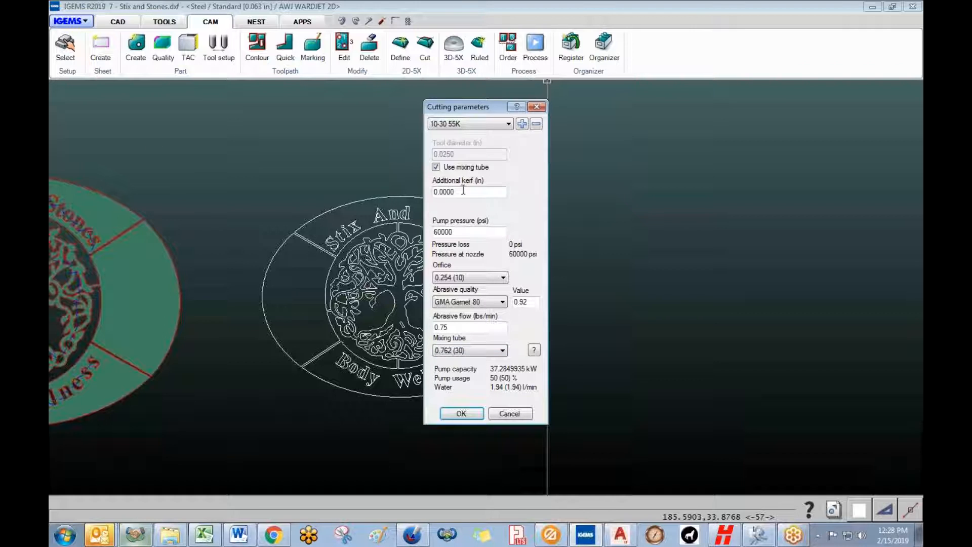
{"action": "left_click", "coordinate": [436, 167]}
{"action": "double_click", "coordinate": [465, 155]}
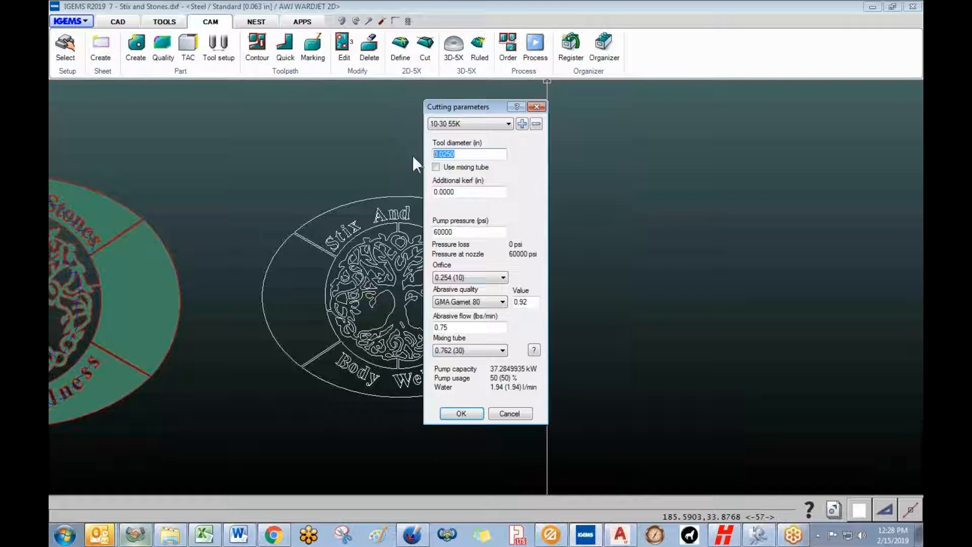
{"action": "left_click", "coordinate": [460, 416]}
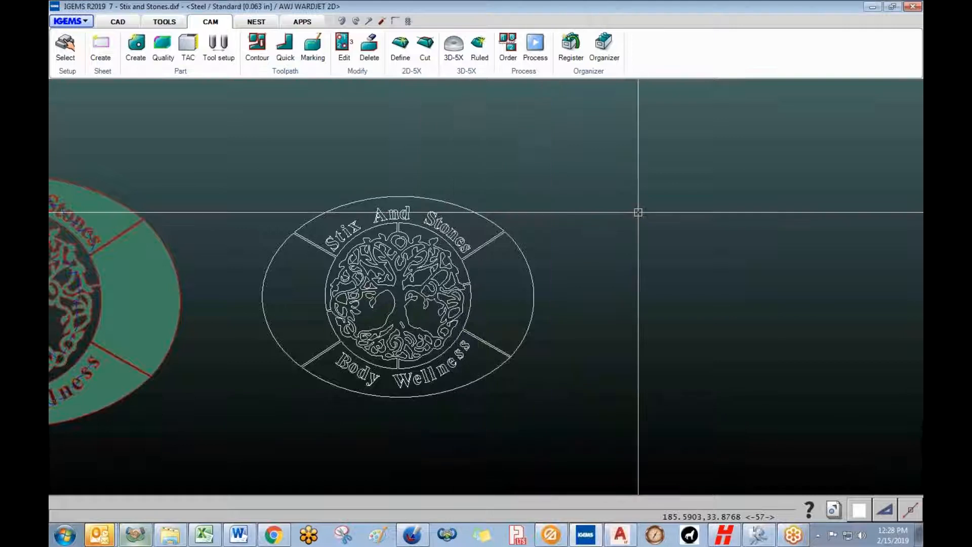
- Create a part with toolpath from the smaller sign with geometry optimization at 0.025 in, curvefit and medium quality
{"action": "left_click", "coordinate": [135, 46]}
{"action": "left_click_drag", "start_coordinate": [236, 153], "coordinate": [533, 402]}
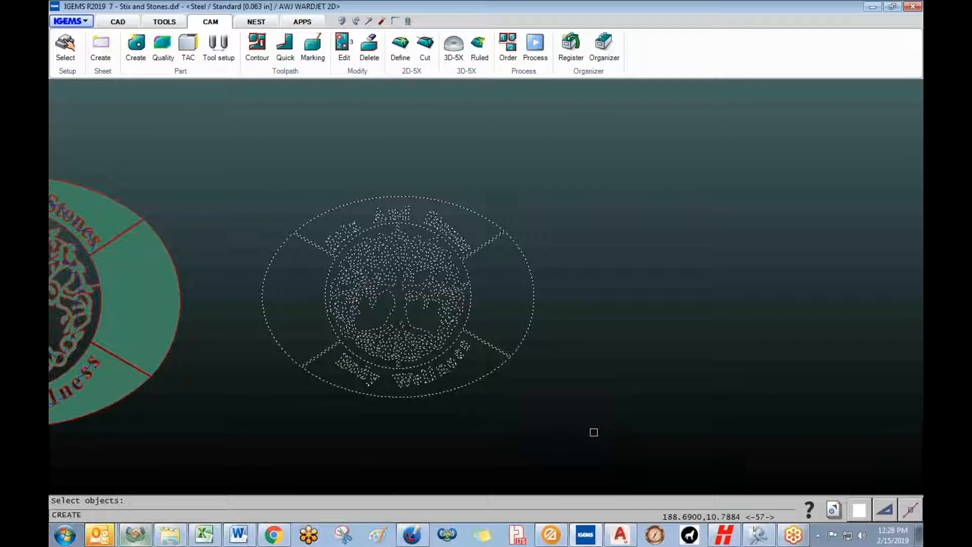
{"action": "right_click", "coordinate": [594, 432]}
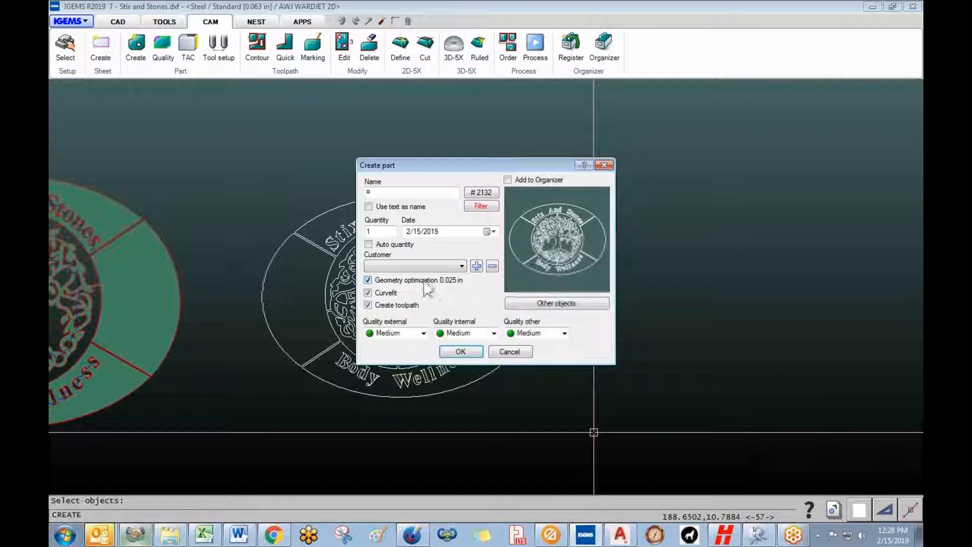
{"action": "left_click", "coordinate": [462, 352]}
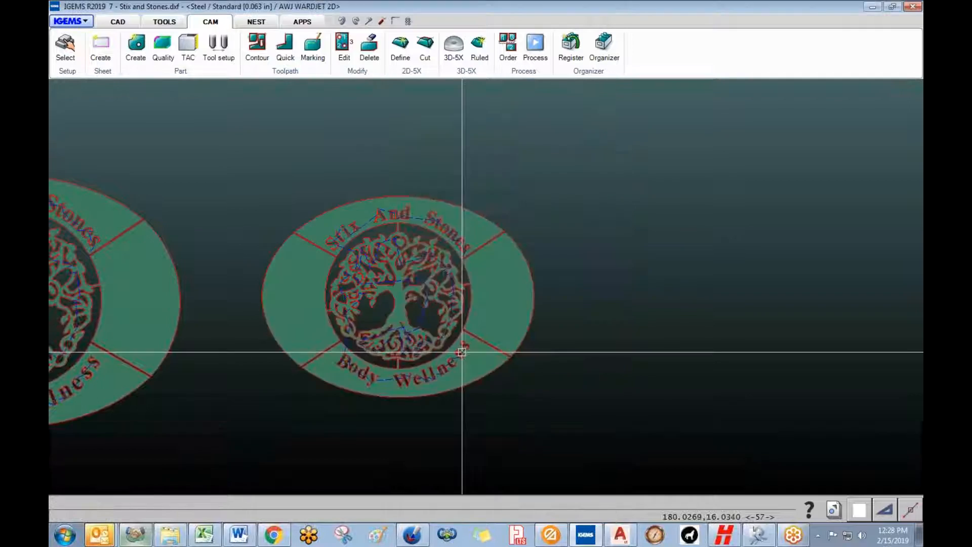
- Inspect the smaller sign's new toolpath through the narrow neck of the tree's cut-out and compare both signs side by side
{"action": "scroll", "coordinate": [446, 337], "scroll_direction": "up", "scroll_amount": 5}
{"action": "scroll", "coordinate": [491, 230], "scroll_direction": "up", "scroll_amount": 2}
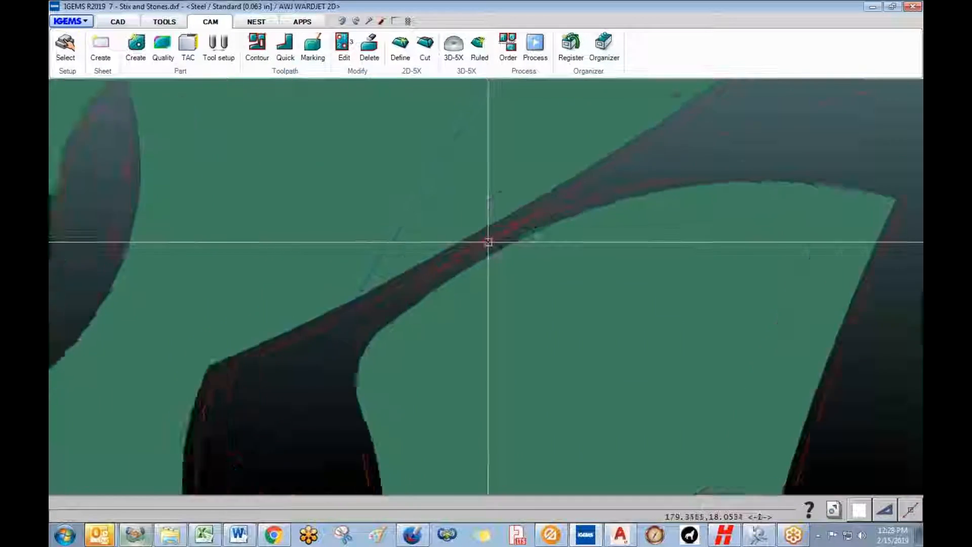
{"action": "scroll", "coordinate": [488, 239], "scroll_direction": "down", "scroll_amount": 4}
{"action": "scroll", "coordinate": [488, 242], "scroll_direction": "down", "scroll_amount": 5}
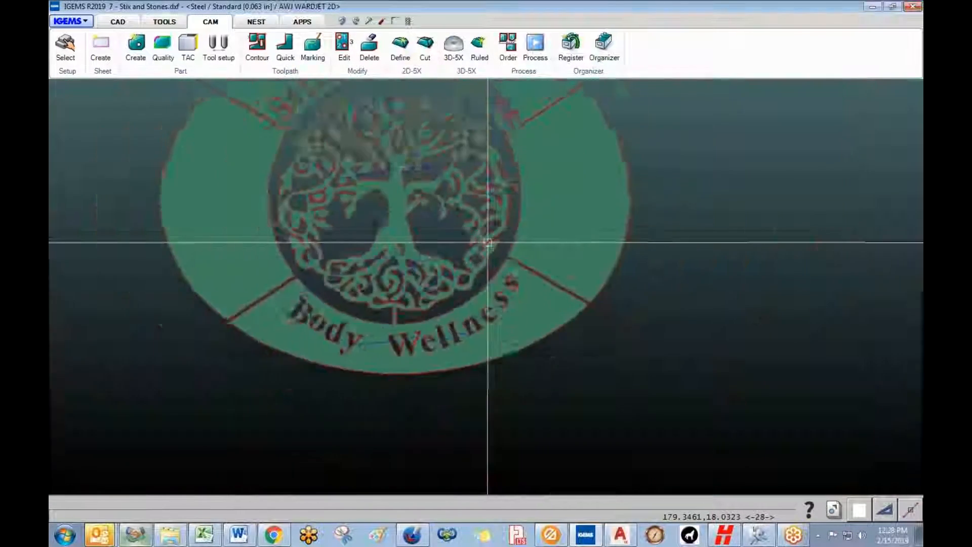
{"action": "middle_click_drag", "start_coordinate": [488, 241], "coordinate": [598, 274]}
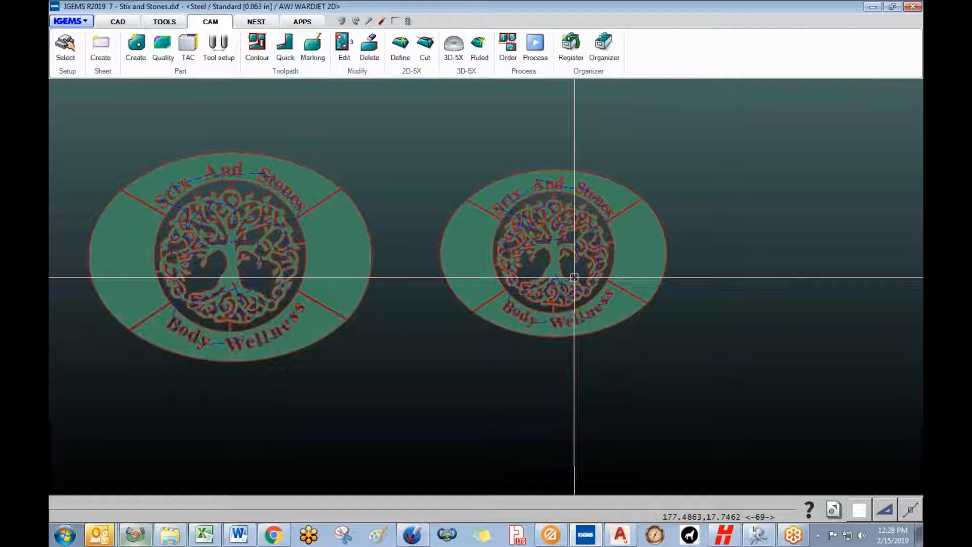
{"action": "middle_click_drag", "start_coordinate": [627, 293], "coordinate": [685, 297]}
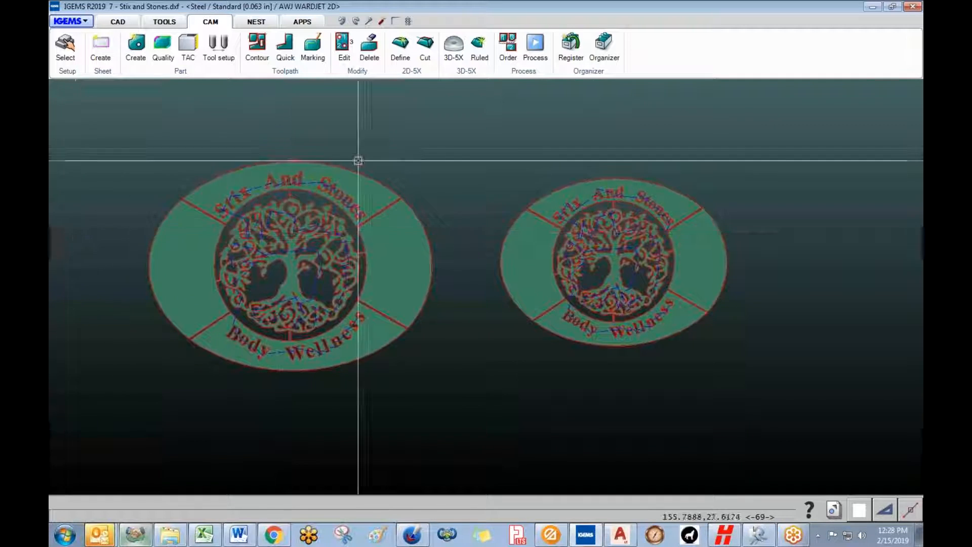
{"action": "left_click", "coordinate": [165, 22]}
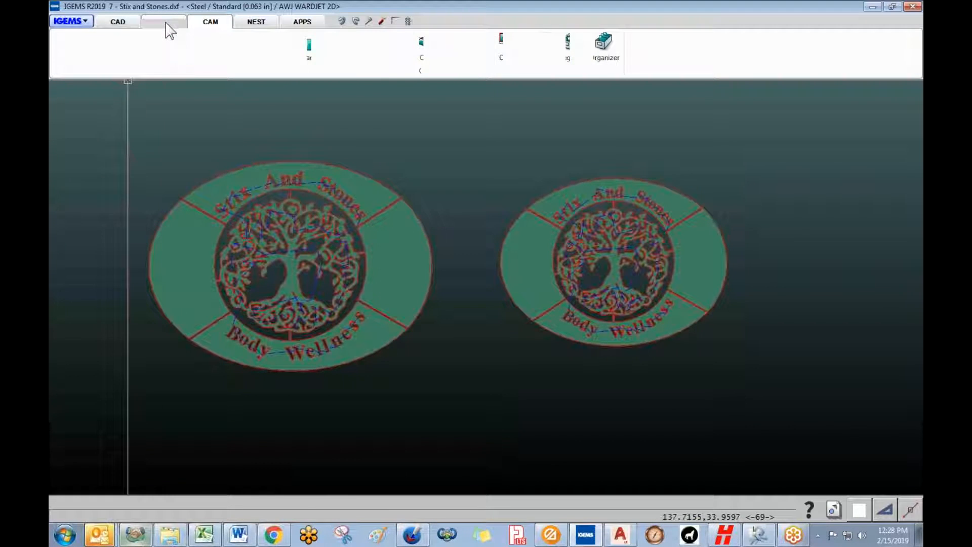